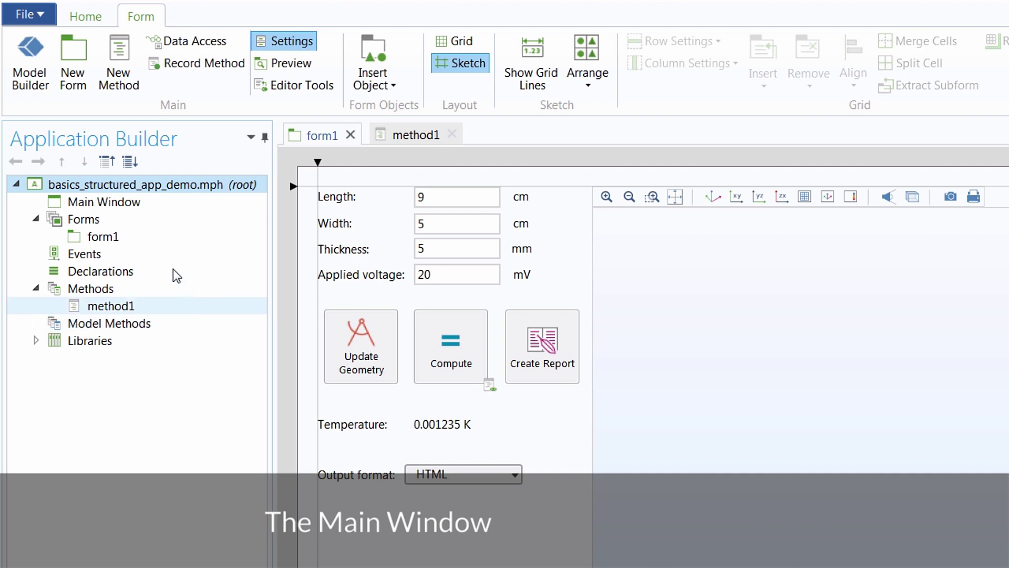
Set the menu type of the application's Main Window to Ribbon.
{"action": "left_click", "coordinate": [156, 210]}
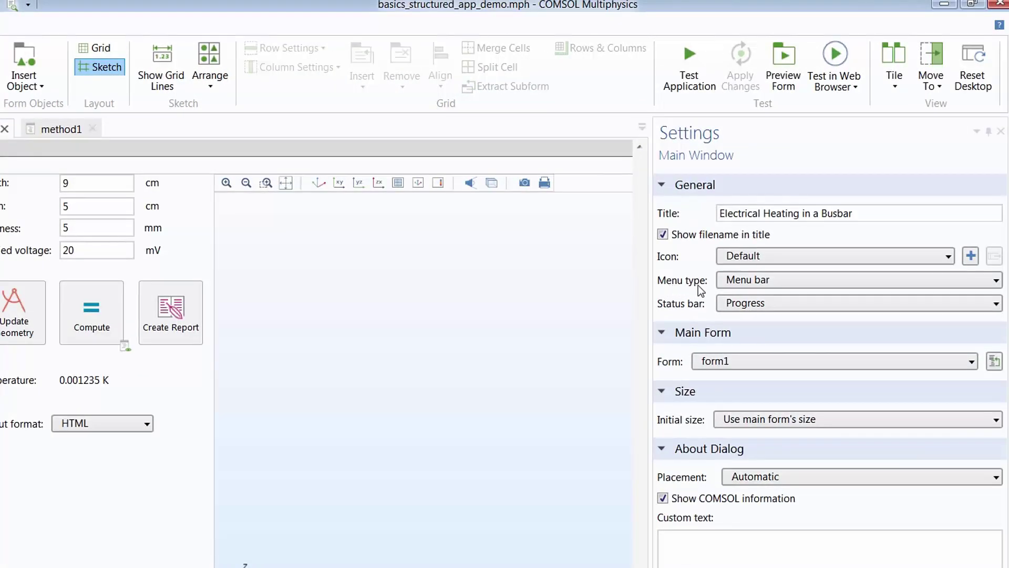
{"action": "left_click", "coordinate": [776, 281]}
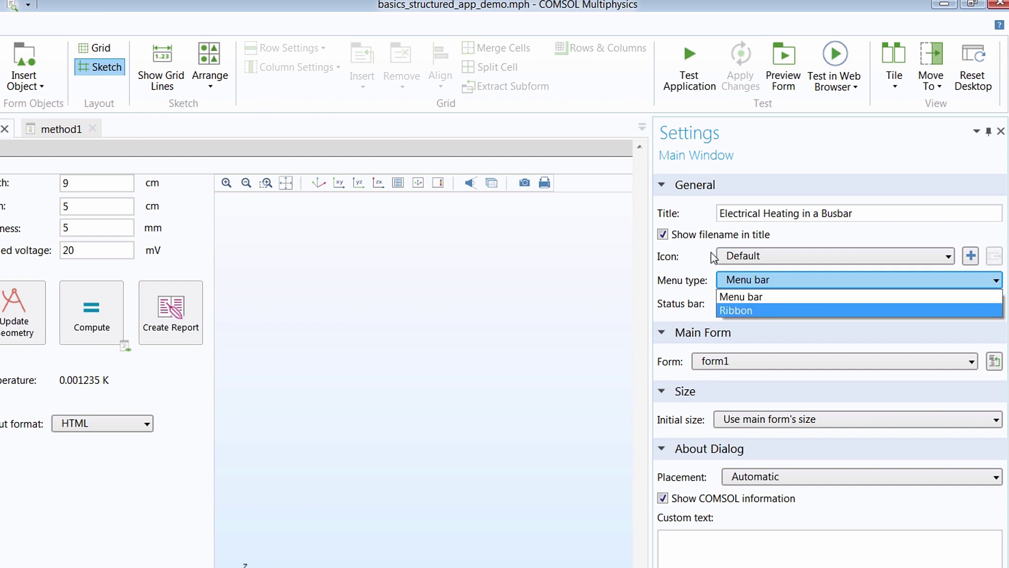
{"action": "left_click", "coordinate": [749, 309]}
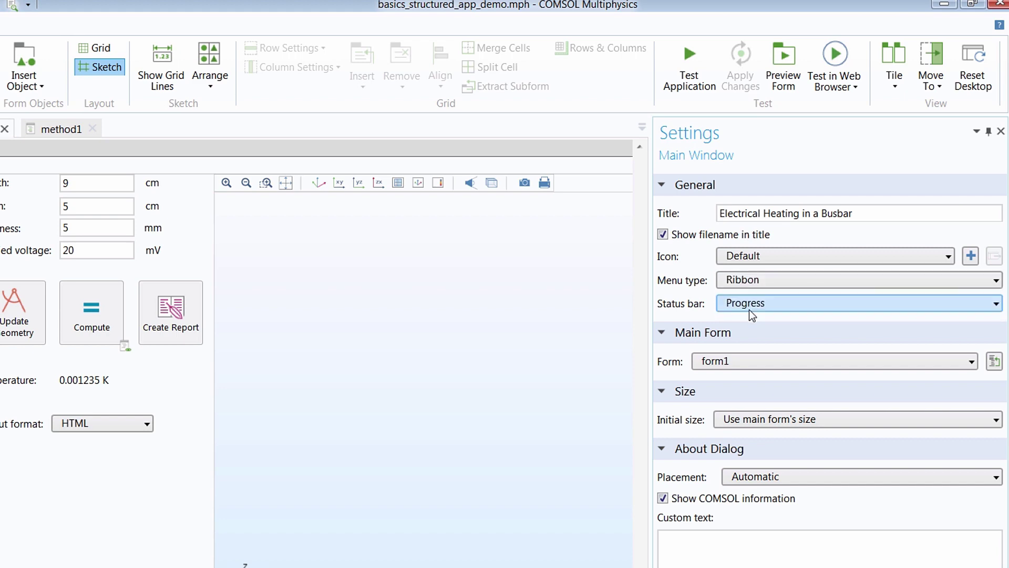
Expand the Main Window node and add a File Menu to it.
{"action": "left_click", "coordinate": [65, 190]}
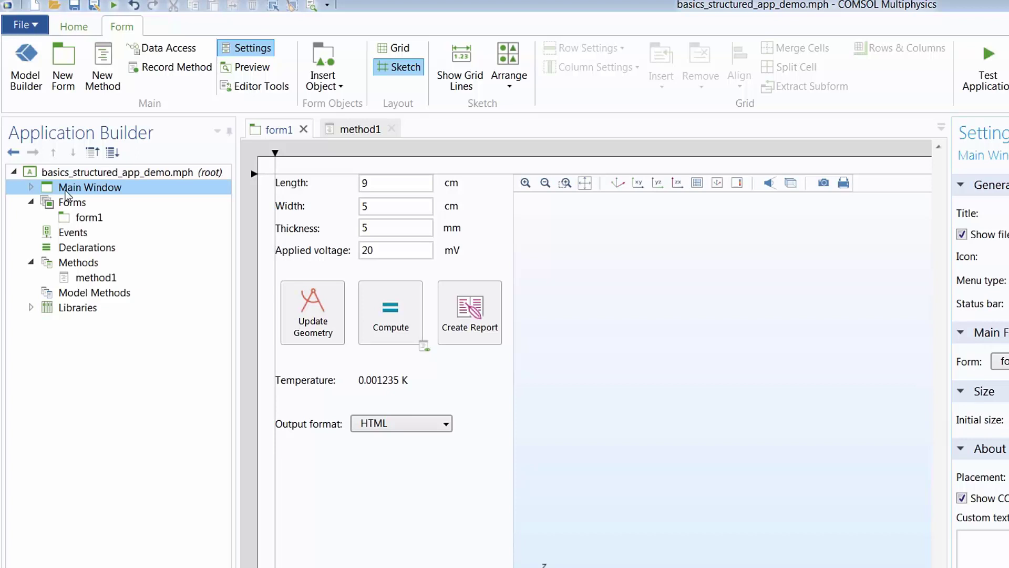
{"action": "left_click", "coordinate": [31, 187]}
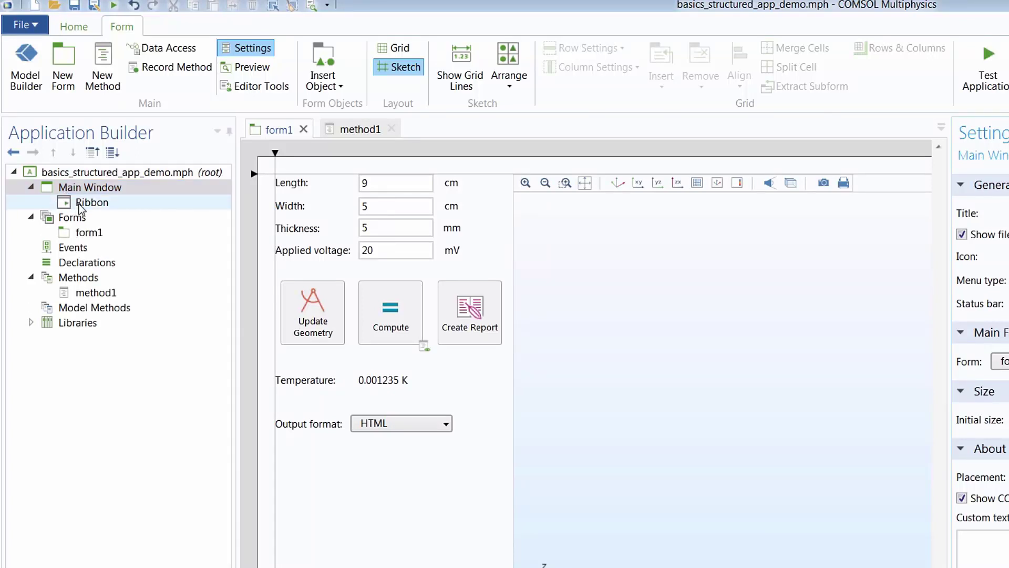
{"action": "left_click", "coordinate": [78, 30]}
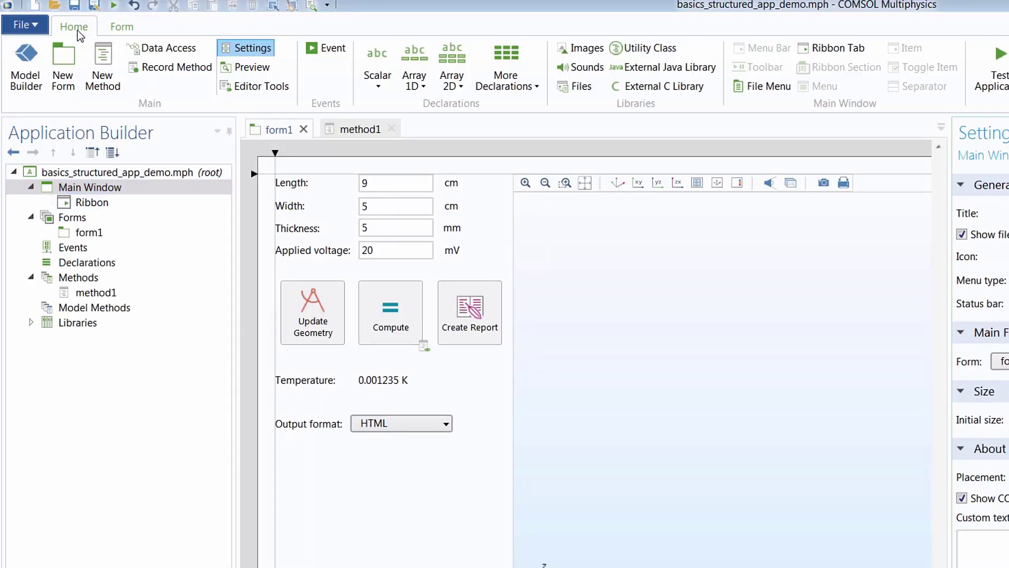
{"action": "left_click", "coordinate": [772, 93]}
Add an item to the File Menu with the text "Save" and the icon save.png.
{"action": "left_click", "coordinate": [177, 205]}
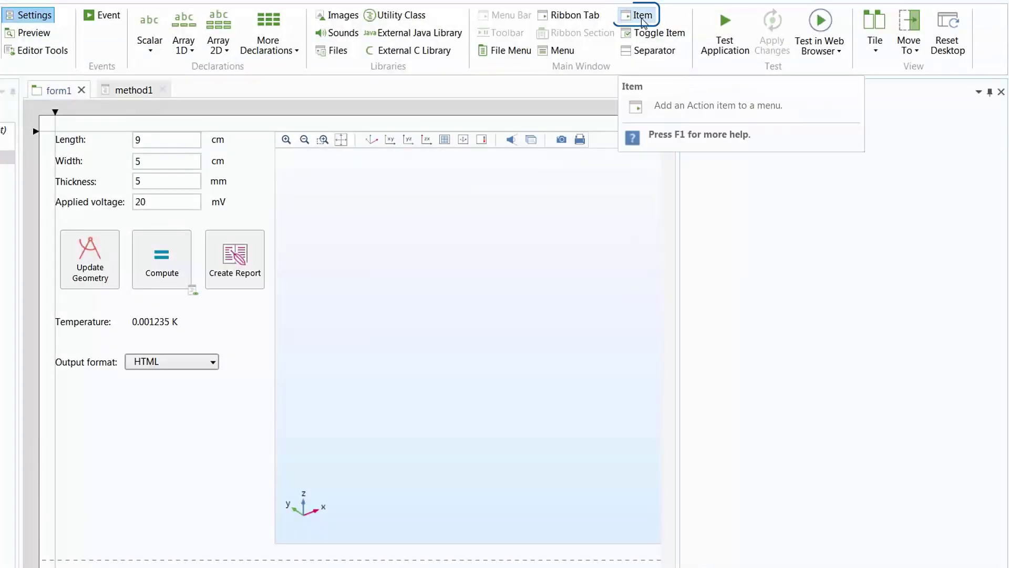
{"action": "left_click", "coordinate": [642, 18]}
{"action": "key", "text": "Tab"}
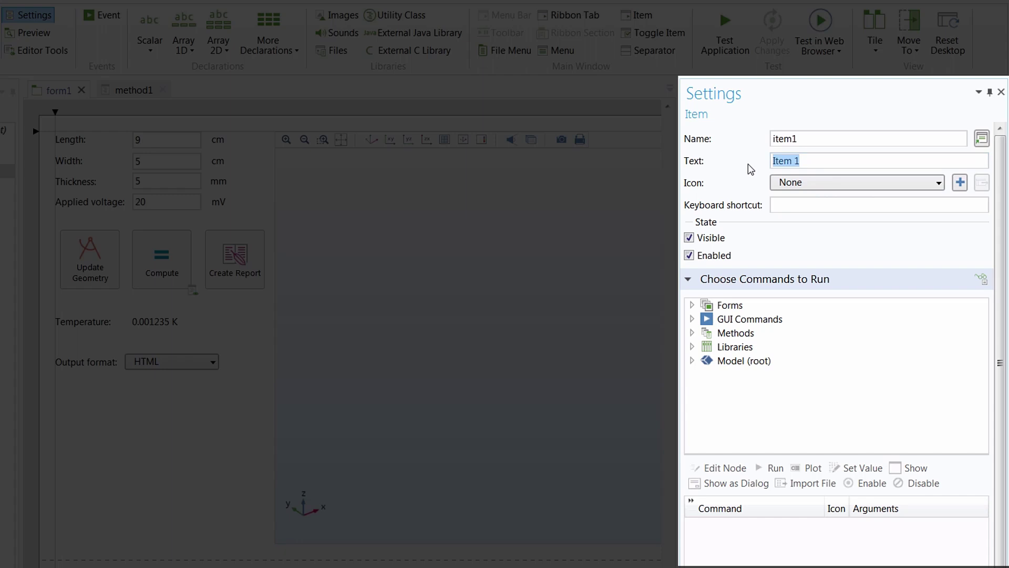
{"action": "type", "text": "Save"}
{"action": "left_click", "coordinate": [802, 178]}
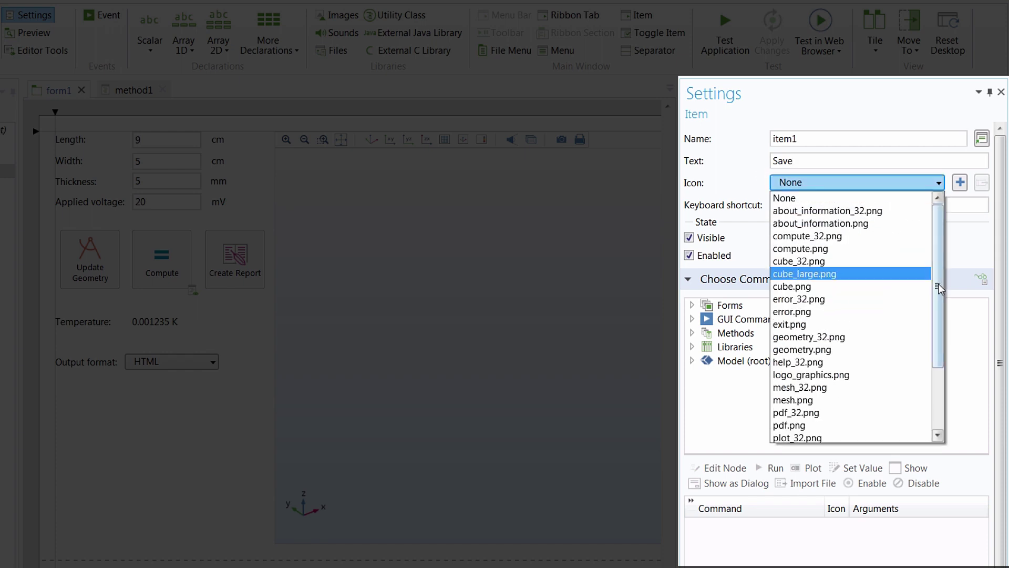
{"action": "left_click_drag", "start_coordinate": [938, 283], "coordinate": [934, 362]}
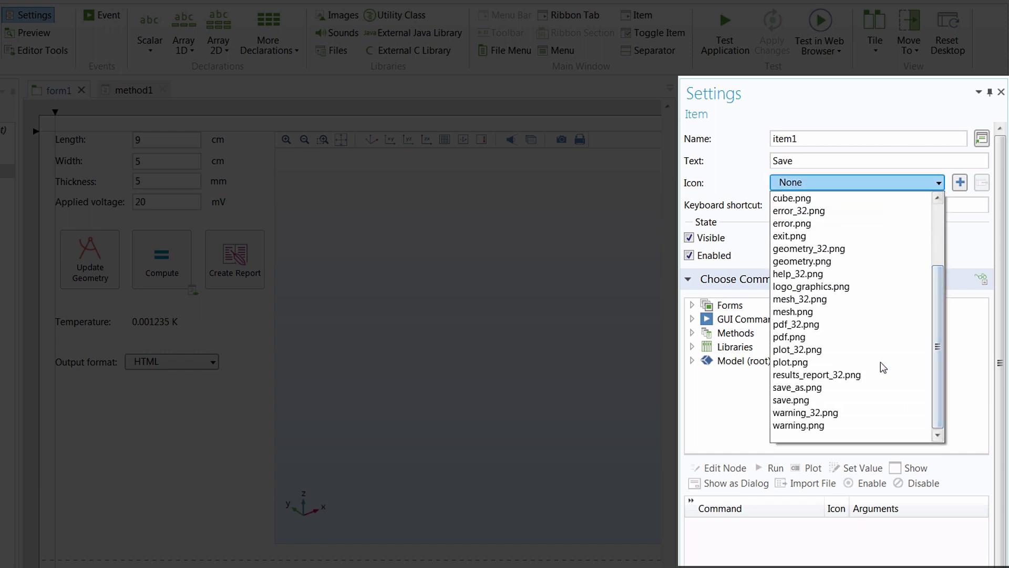
{"action": "left_click", "coordinate": [818, 400]}
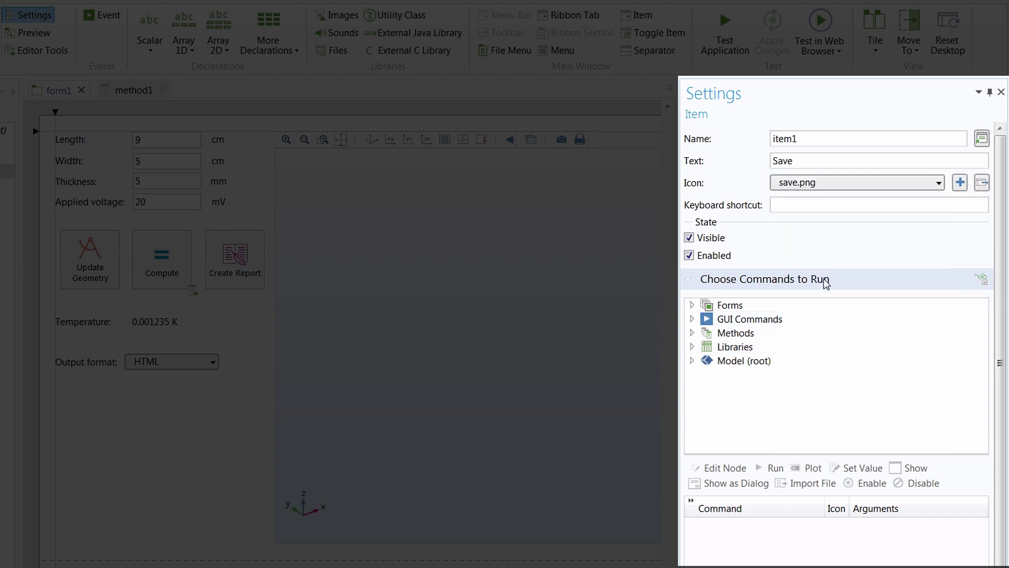
Assign the Save Application file command to the Save item's command sequence.
{"action": "left_click", "coordinate": [692, 319]}
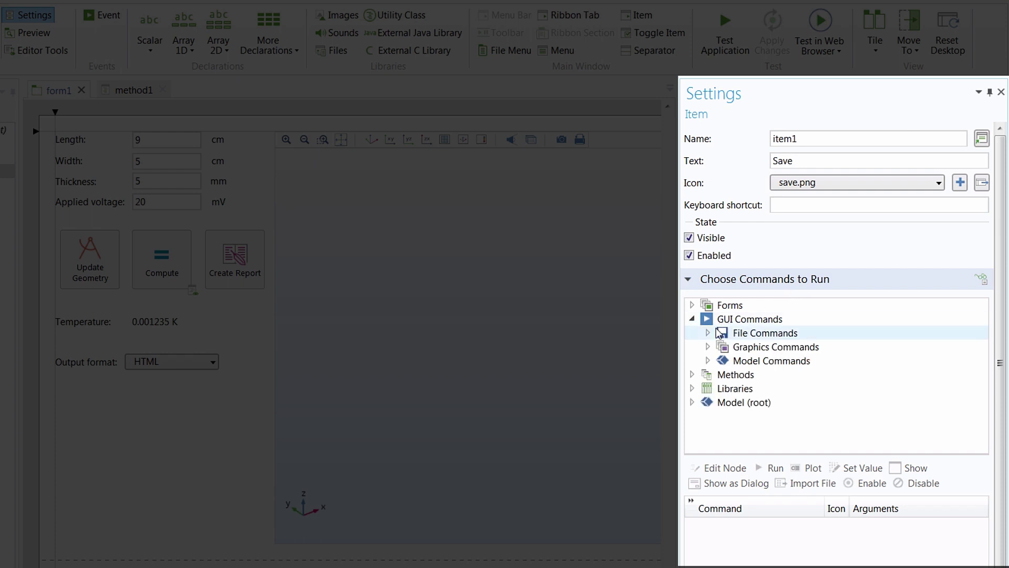
{"action": "left_click", "coordinate": [709, 332]}
{"action": "left_click", "coordinate": [758, 351]}
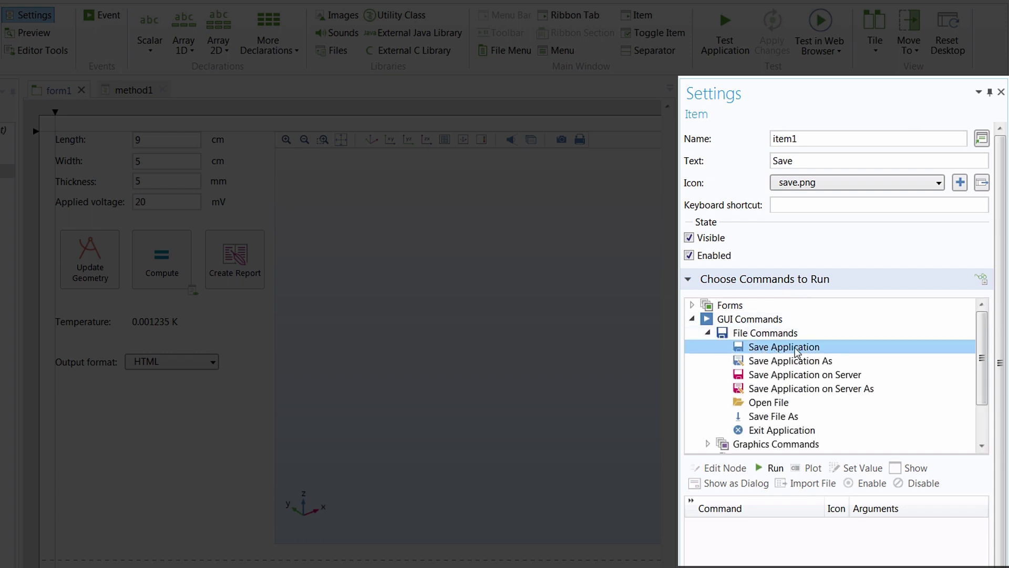
{"action": "left_click", "coordinate": [772, 468]}
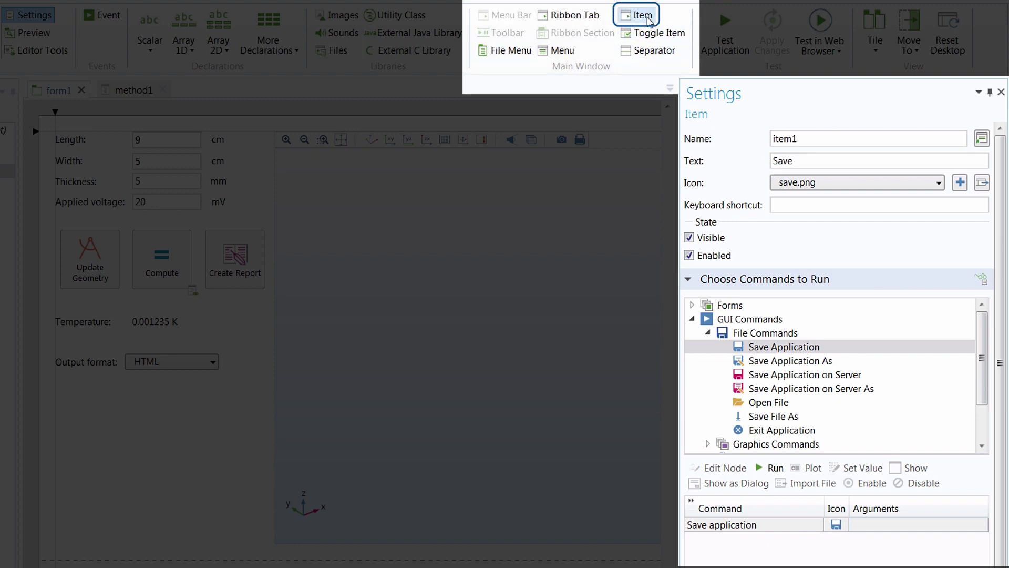
Add a second File Menu item with the text "Save As" and the icon save_as.png.
{"action": "left_click", "coordinate": [642, 15]}
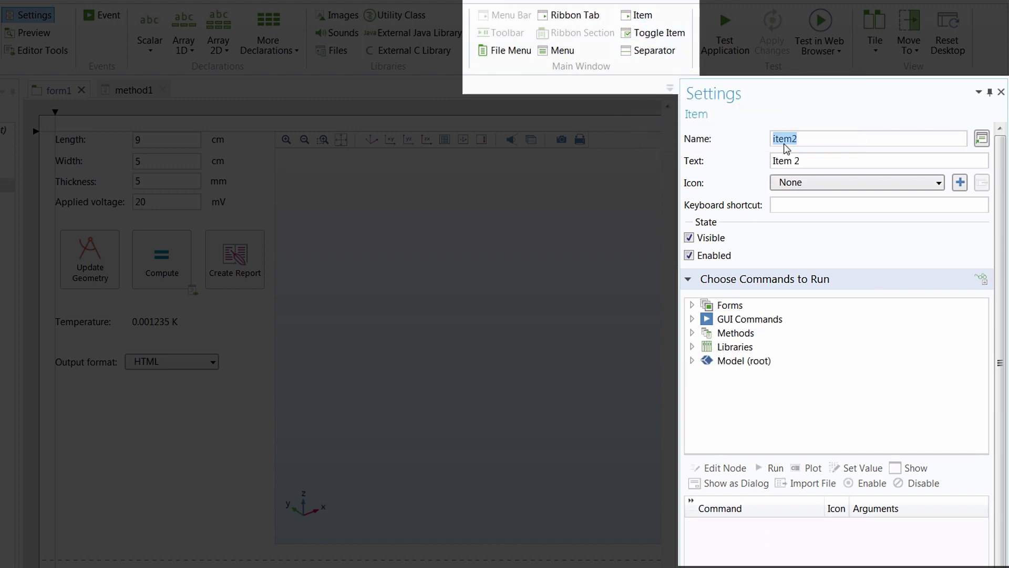
{"action": "key", "text": "Tab"}
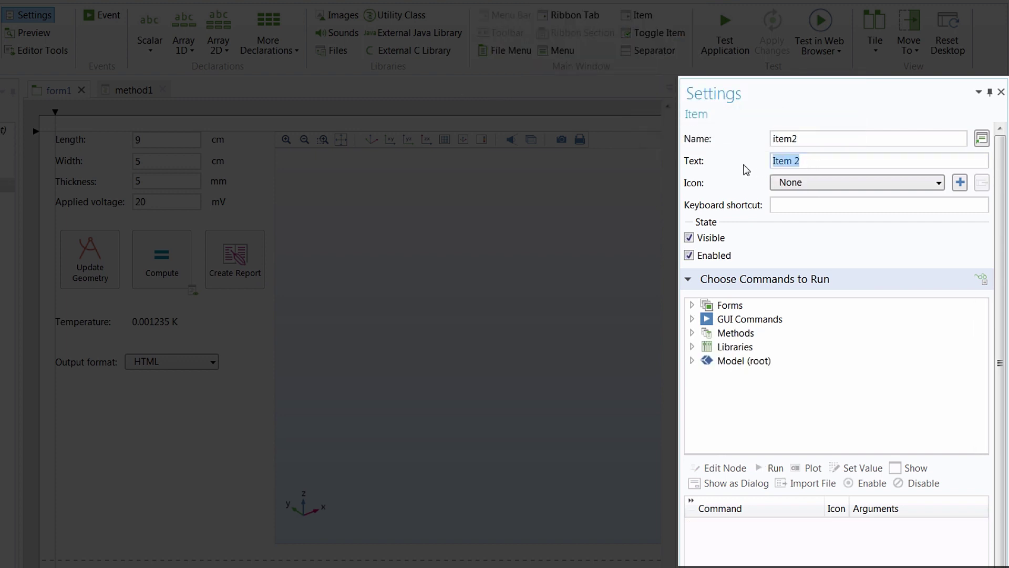
{"action": "type", "text": "Save As"}
{"action": "left_click", "coordinate": [788, 182]}
{"action": "left_click_drag", "start_coordinate": [937, 248], "coordinate": [938, 309]}
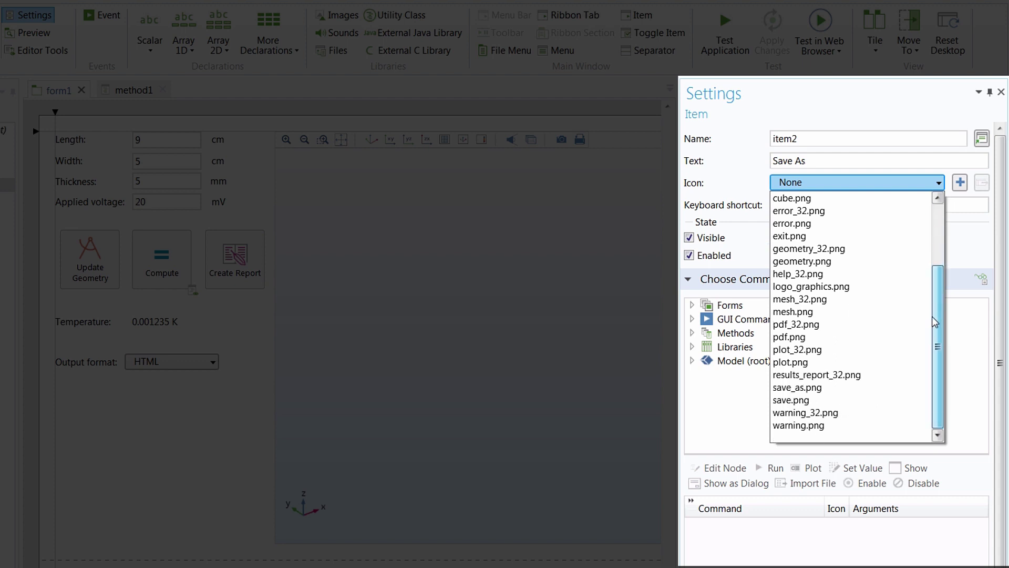
{"action": "left_click", "coordinate": [808, 387]}
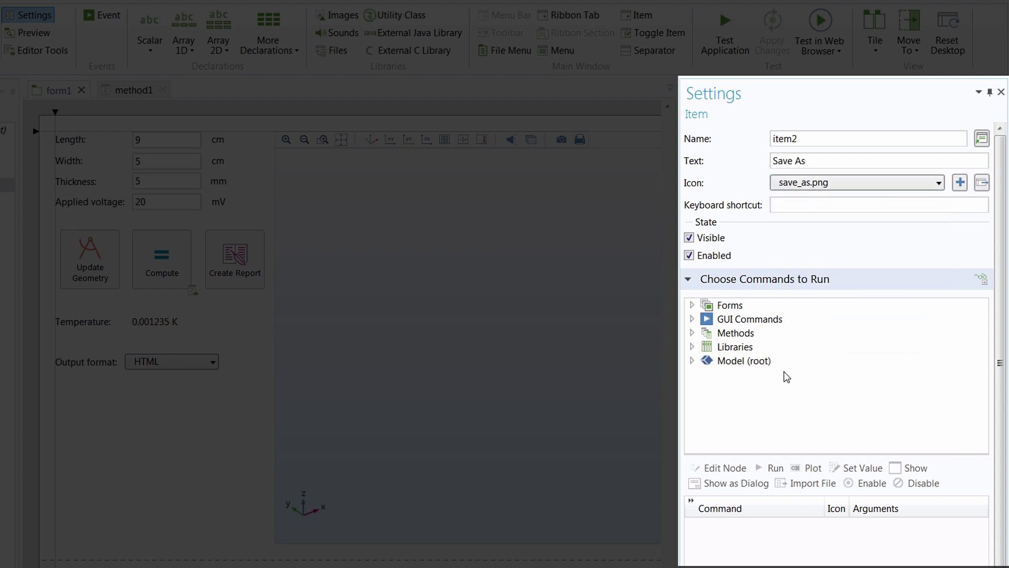
Assign the Save Application As file command to the Save As item's command sequence.
{"action": "left_click", "coordinate": [692, 319]}
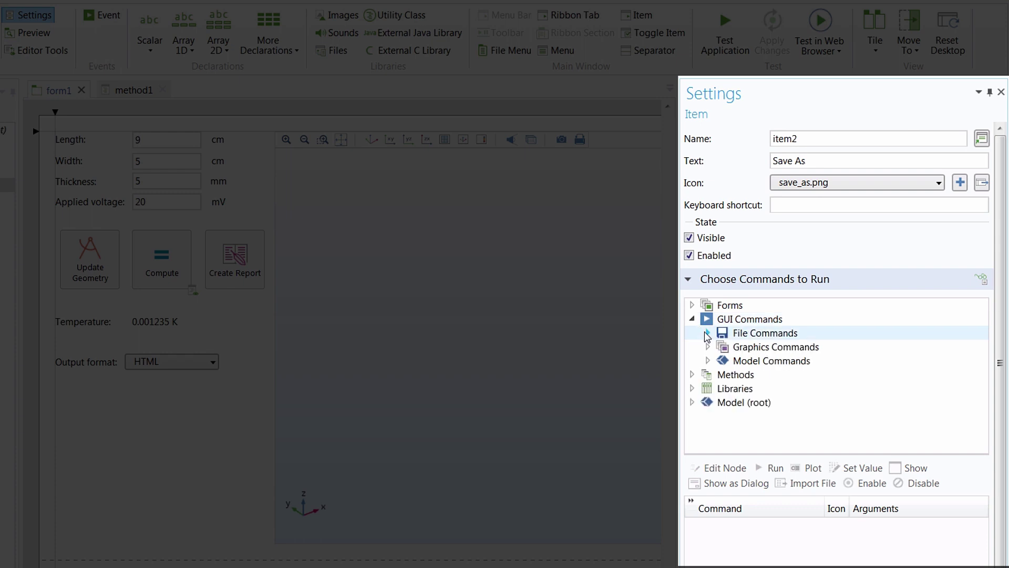
{"action": "left_click", "coordinate": [708, 333]}
{"action": "left_click", "coordinate": [755, 360]}
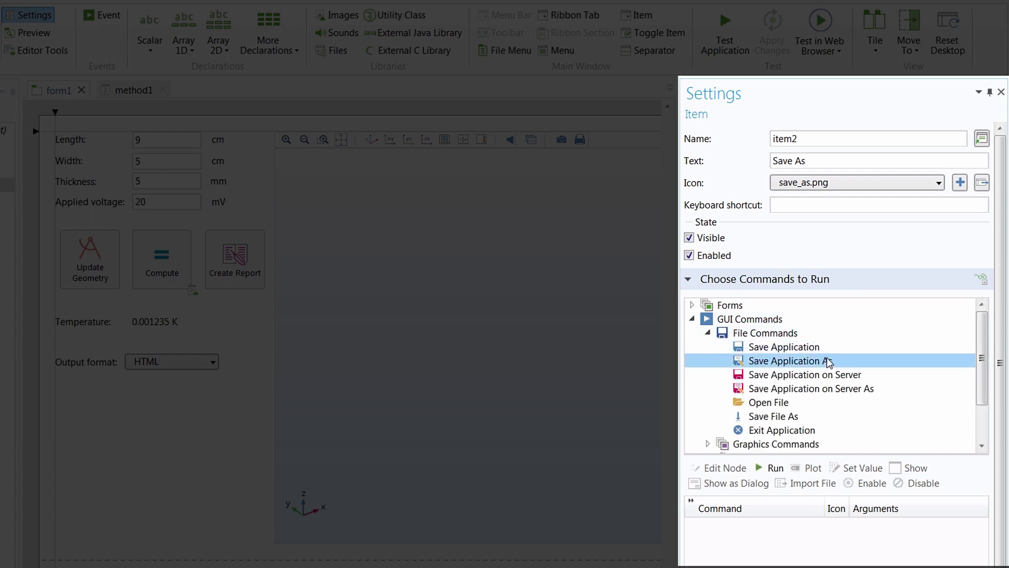
{"action": "left_click", "coordinate": [771, 470]}
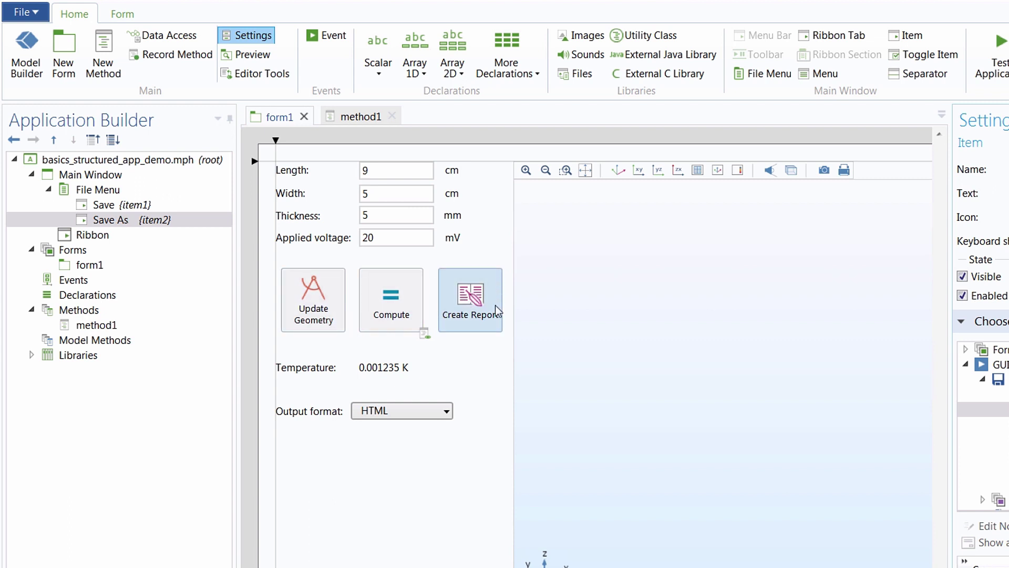
Add a ribbon tab titled "Dashboard" under the Ribbon node.
{"action": "left_click", "coordinate": [139, 245]}
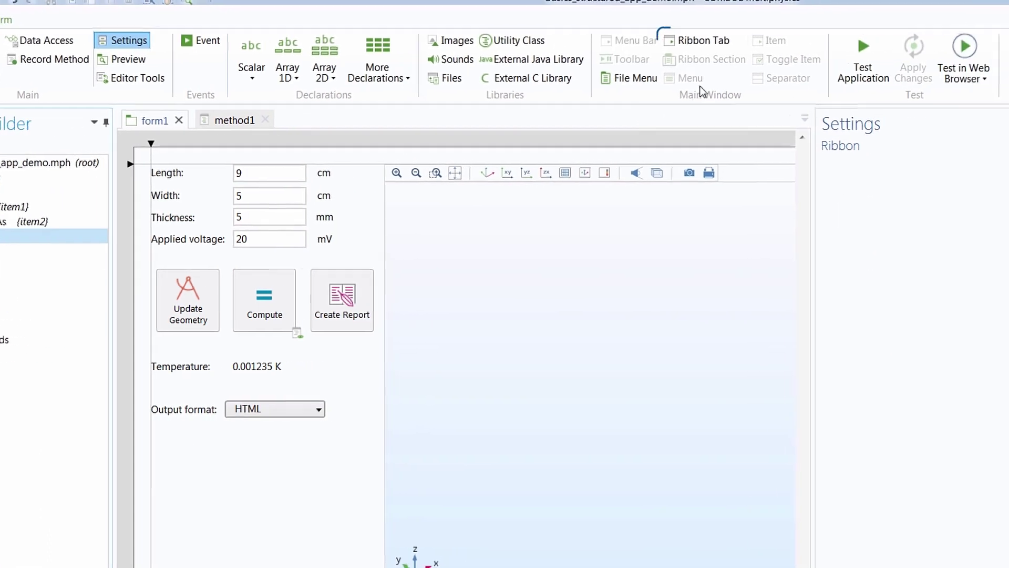
{"action": "left_click", "coordinate": [557, 48]}
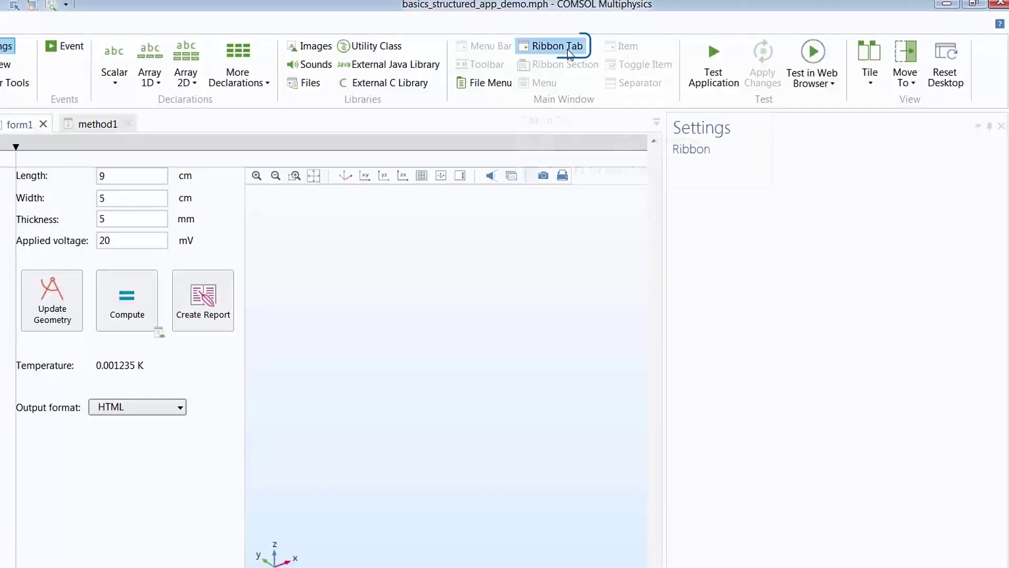
{"action": "key", "text": "Tab"}
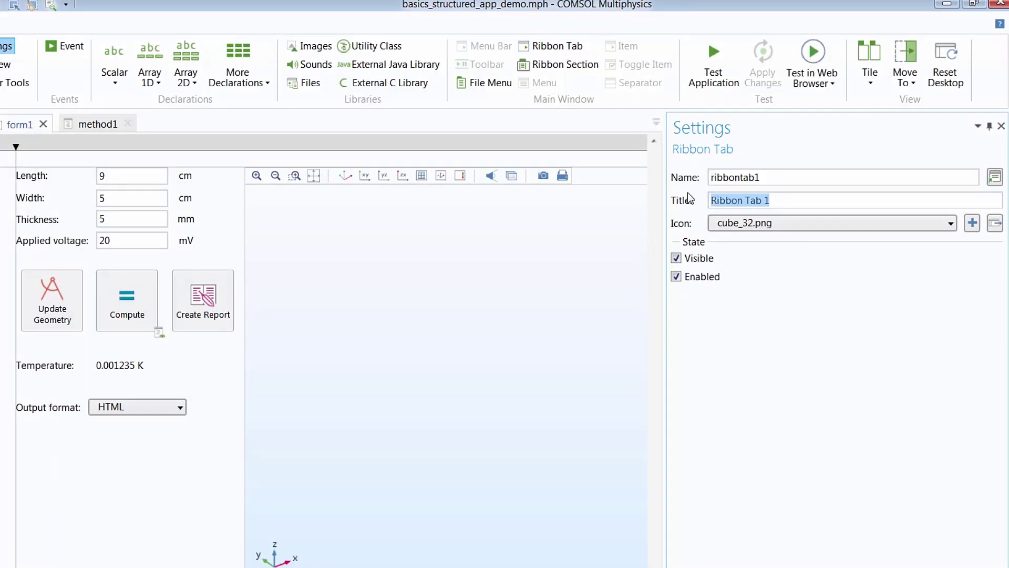
{"action": "type", "text": "Dashboard"}
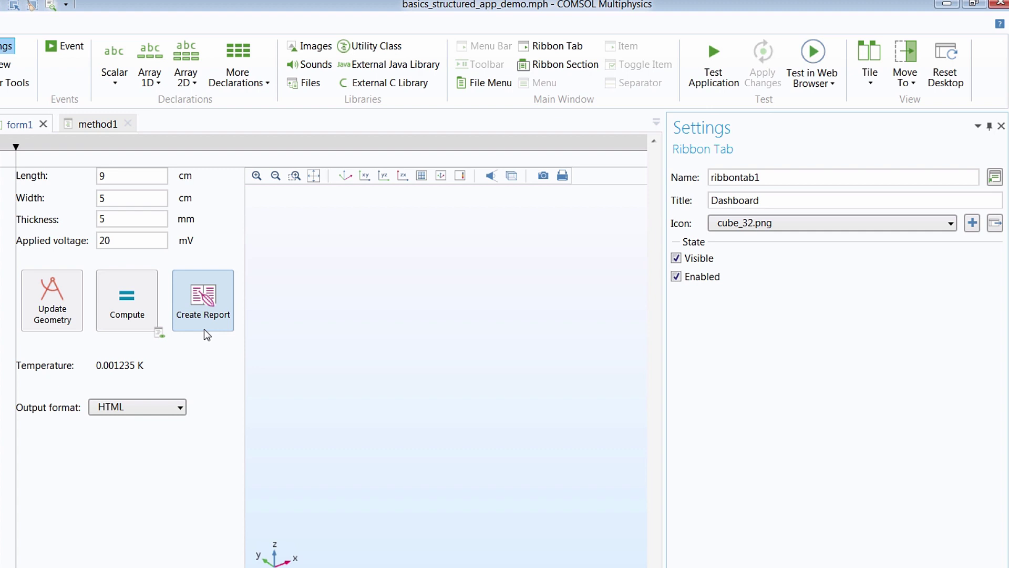
Add a ribbon section titled "Simulation" to the Dashboard tab.
{"action": "left_click", "coordinate": [560, 65]}
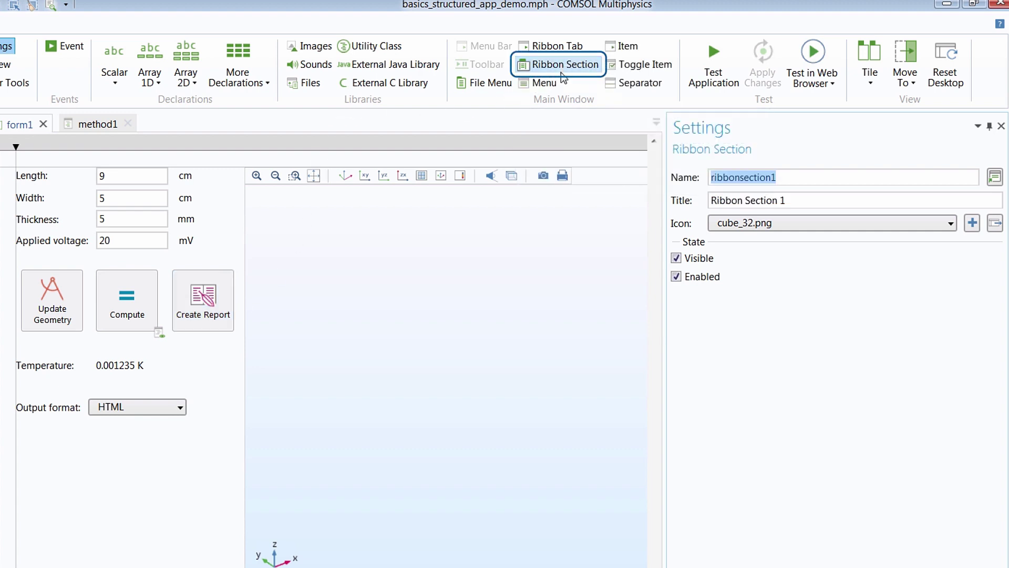
{"action": "key", "text": "Tab"}
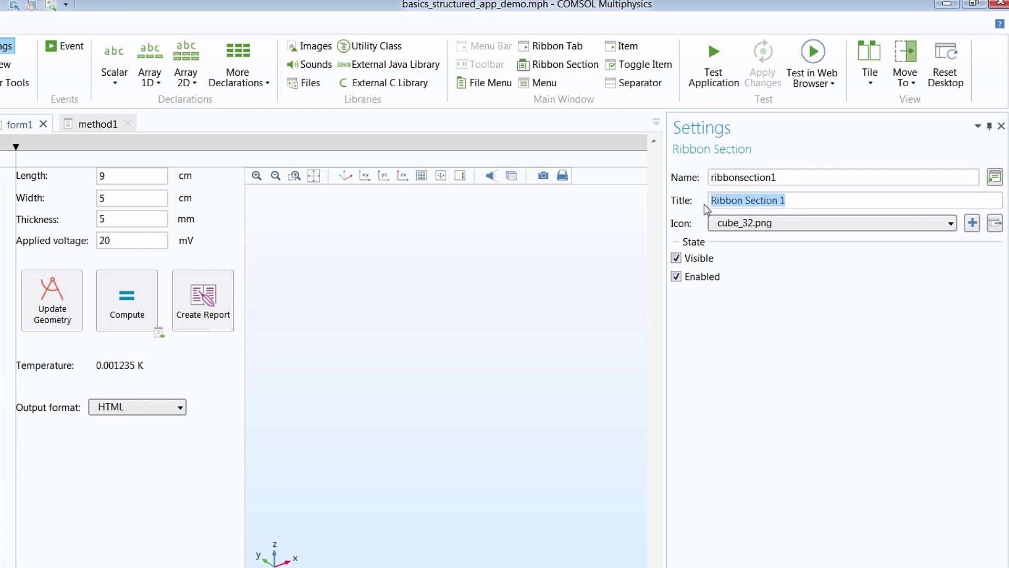
{"action": "type", "text": "Simulation"}
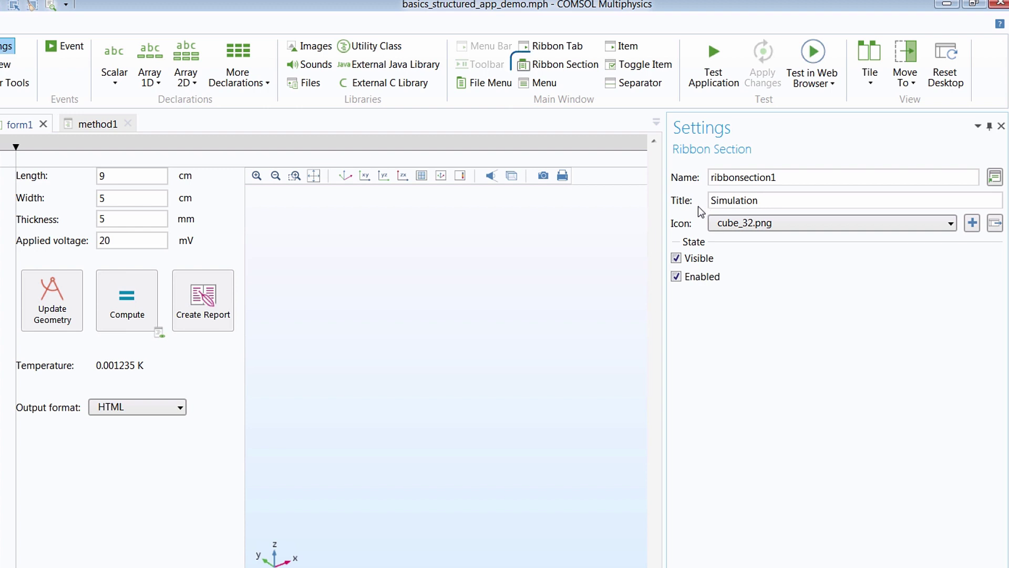
Add another ribbon section titled "Documentation" to the Dashboard tab.
{"action": "left_click", "coordinate": [572, 70]}
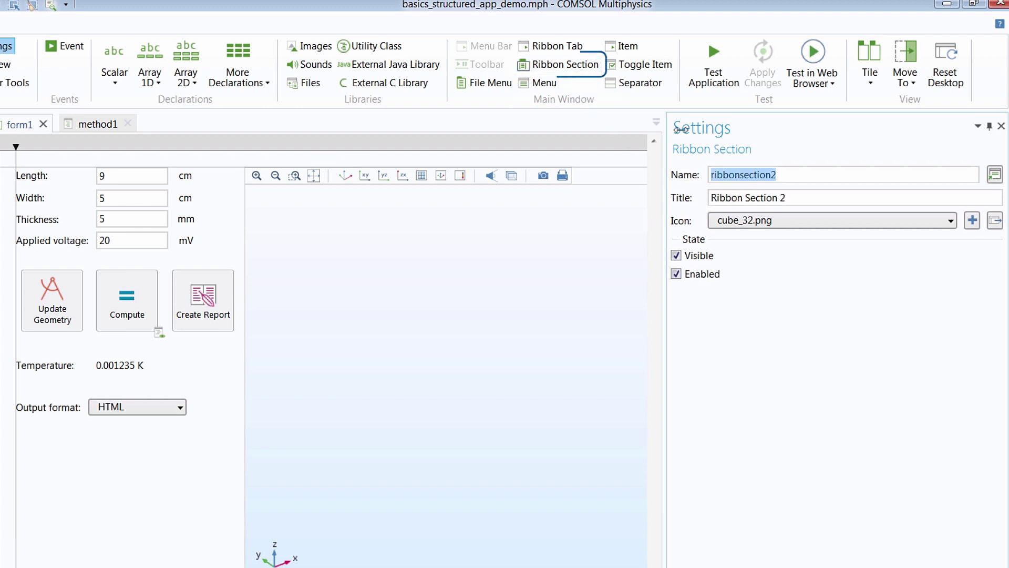
{"action": "key", "text": "Tab"}
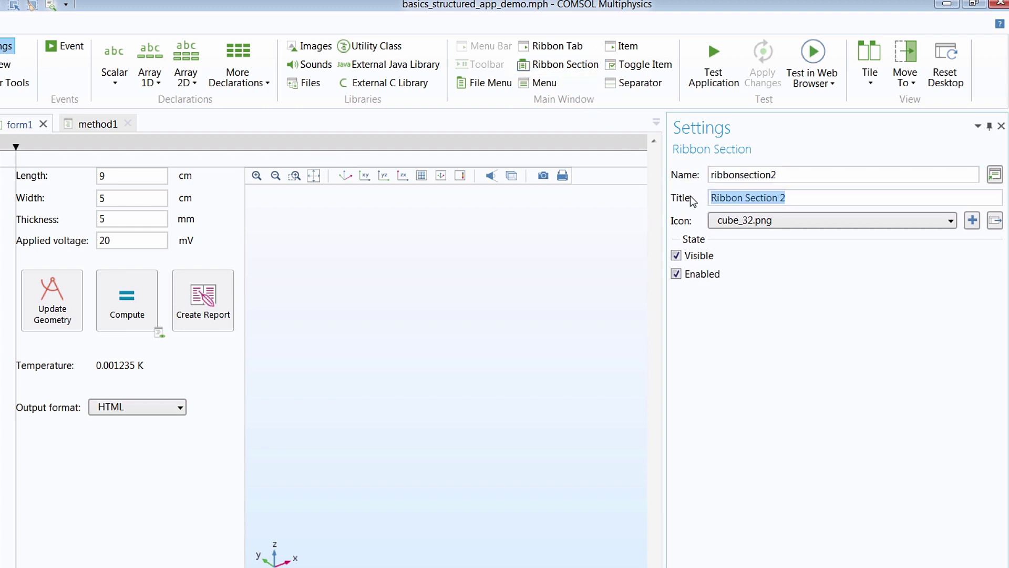
{"action": "type", "text": "Docum"}
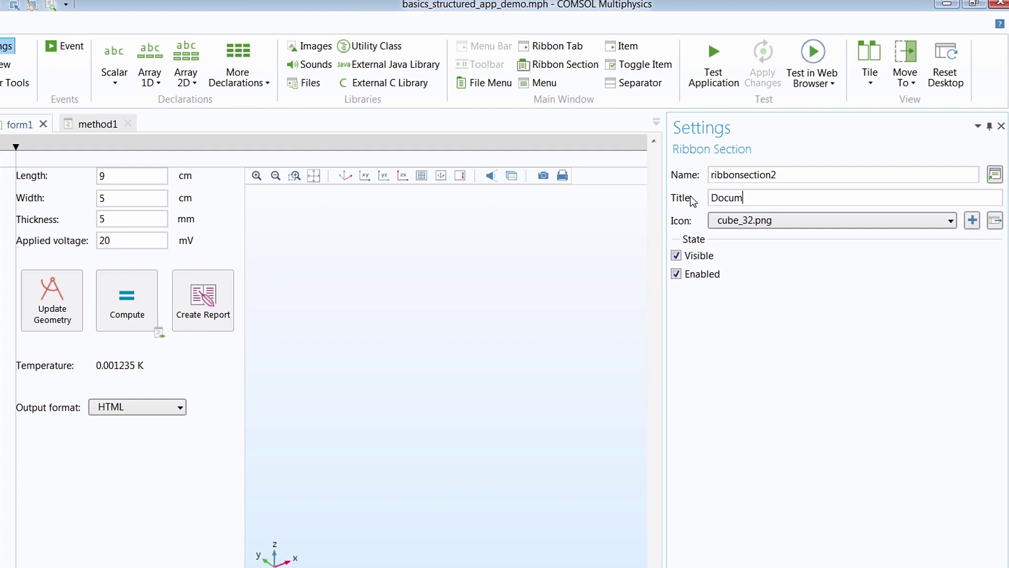
{"action": "type", "text": "entation"}
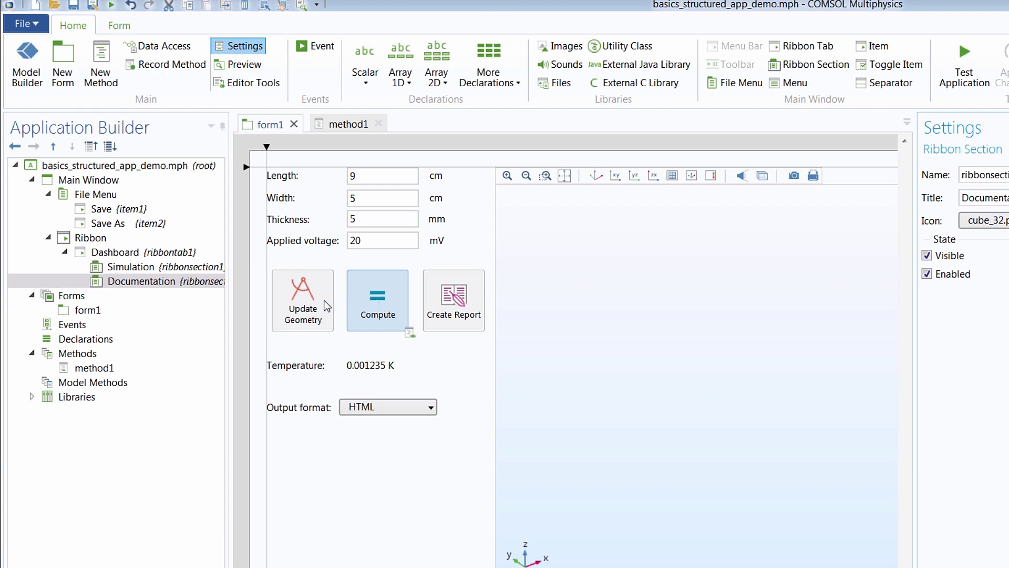
Add an item with the text "Update Geometry" and the icon geometry_32.png to the Simulation ribbon section.
{"action": "left_click", "coordinate": [153, 267]}
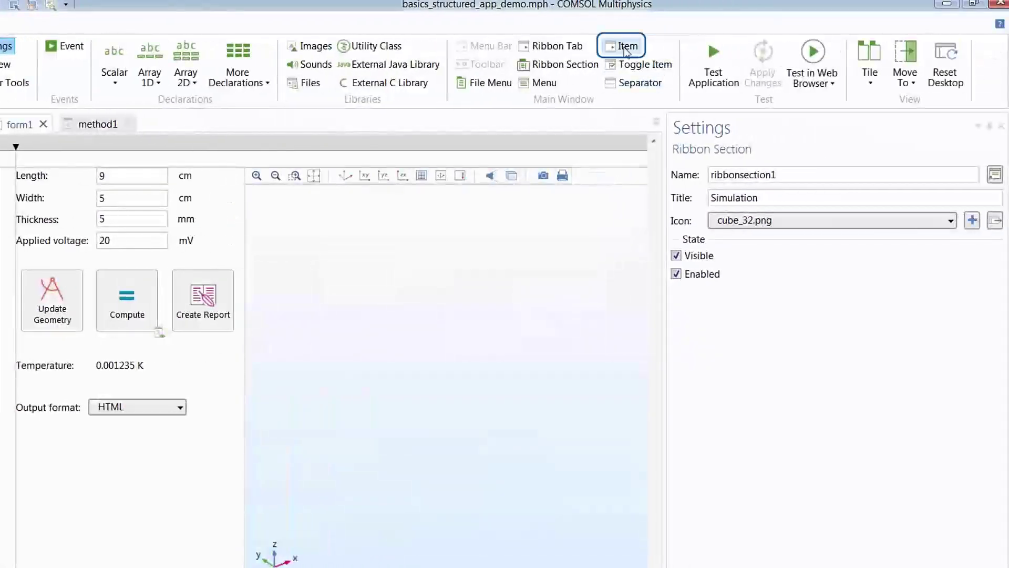
{"action": "left_click", "coordinate": [625, 49]}
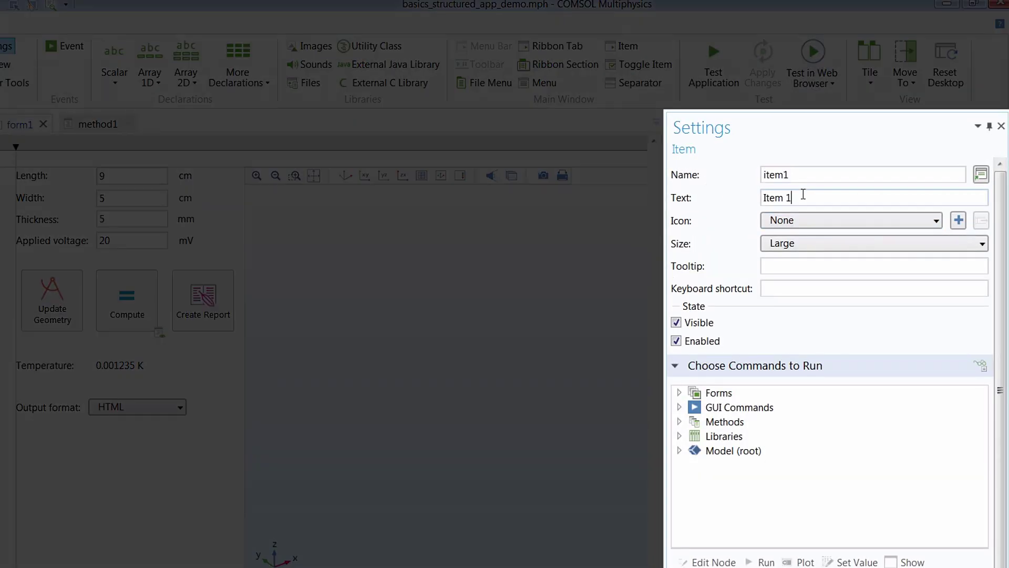
{"action": "left_click_drag", "start_coordinate": [802, 196], "coordinate": [746, 192]}
{"action": "type", "text": "Update Geometry"}
{"action": "left_click", "coordinate": [788, 222]}
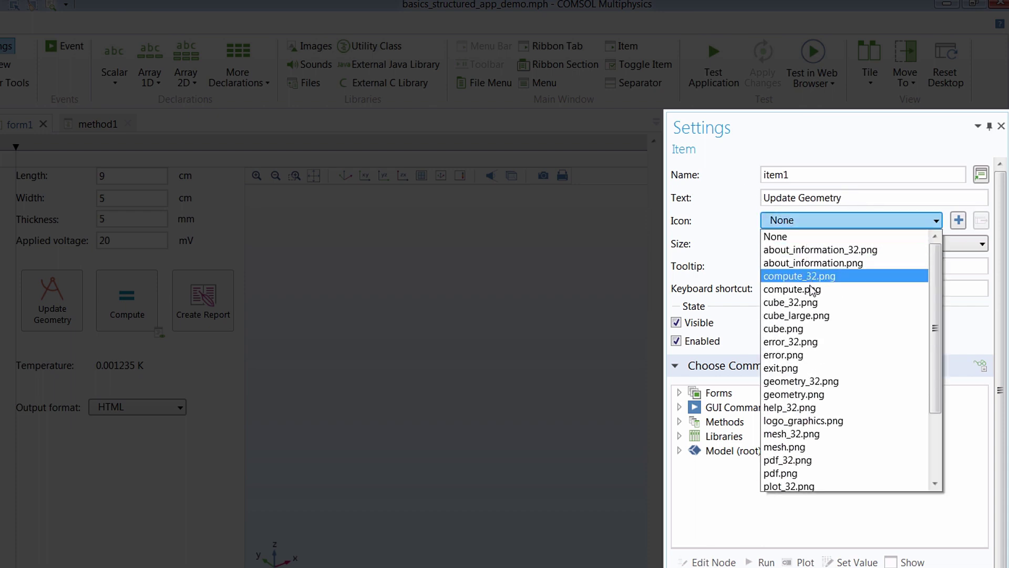
{"action": "left_click", "coordinate": [808, 381]}
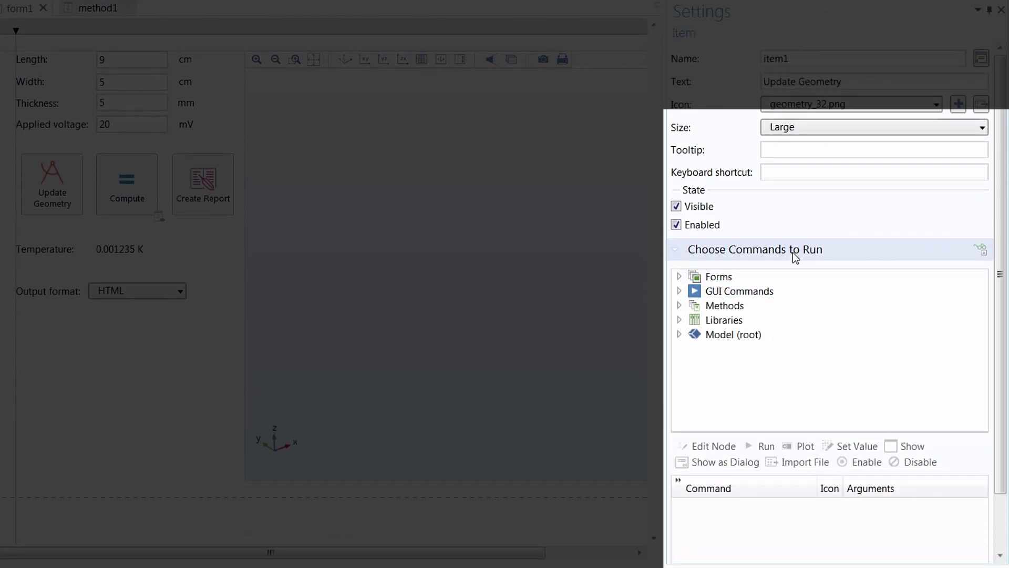
Add a plot command for Geometry 1 of Component 1 to the Update Geometry item's command sequence.
{"action": "left_click", "coordinate": [679, 335]}
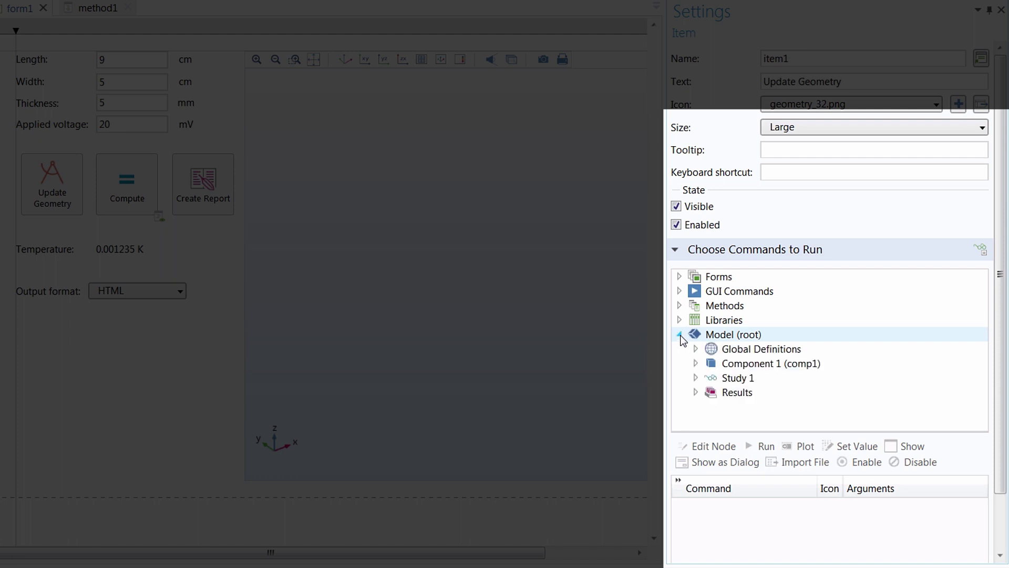
{"action": "left_click", "coordinate": [695, 363]}
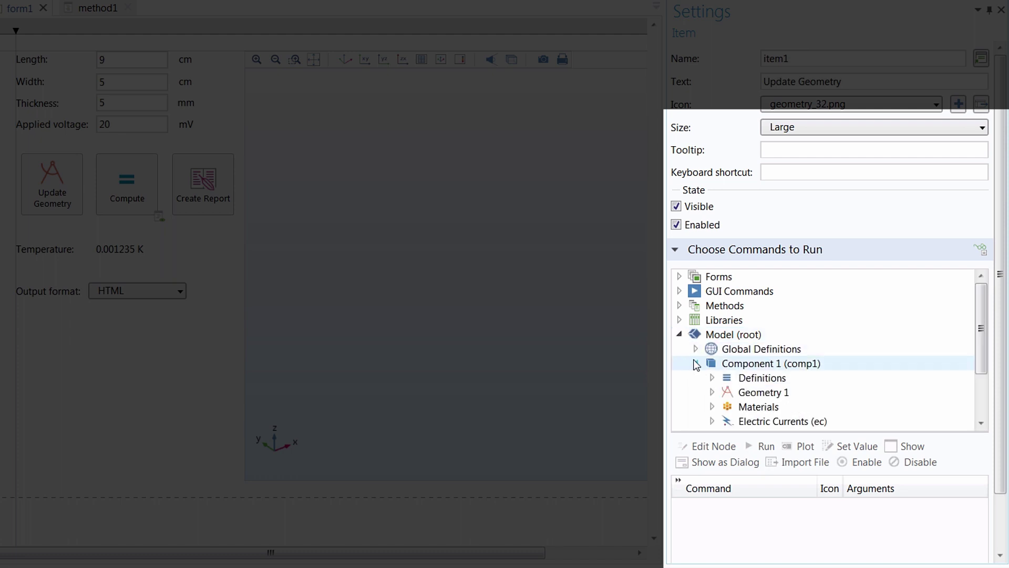
{"action": "left_click", "coordinate": [743, 395]}
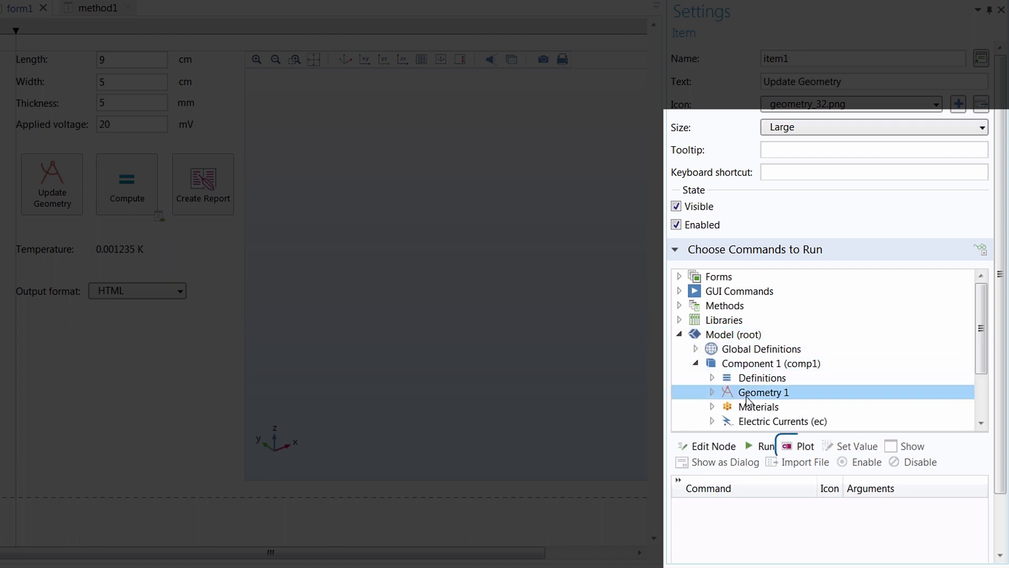
{"action": "left_click", "coordinate": [795, 446]}
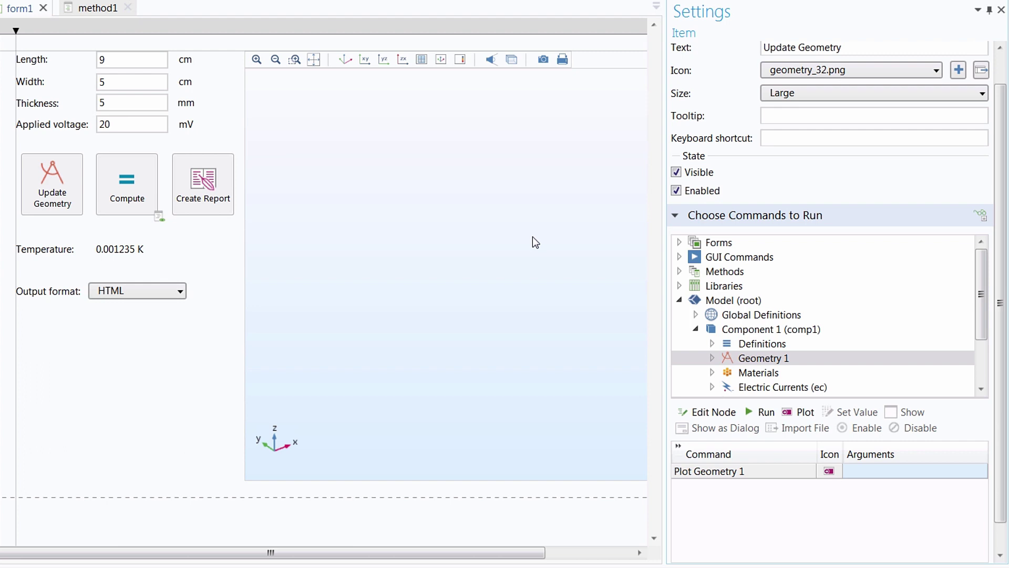
Use form1's graphics1 object as the argument of the Plot Geometry 1 command, and compare with the form's Update Geometry button.
{"action": "scroll", "coordinate": [841, 316], "scroll_direction": "down", "scroll_amount": 1}
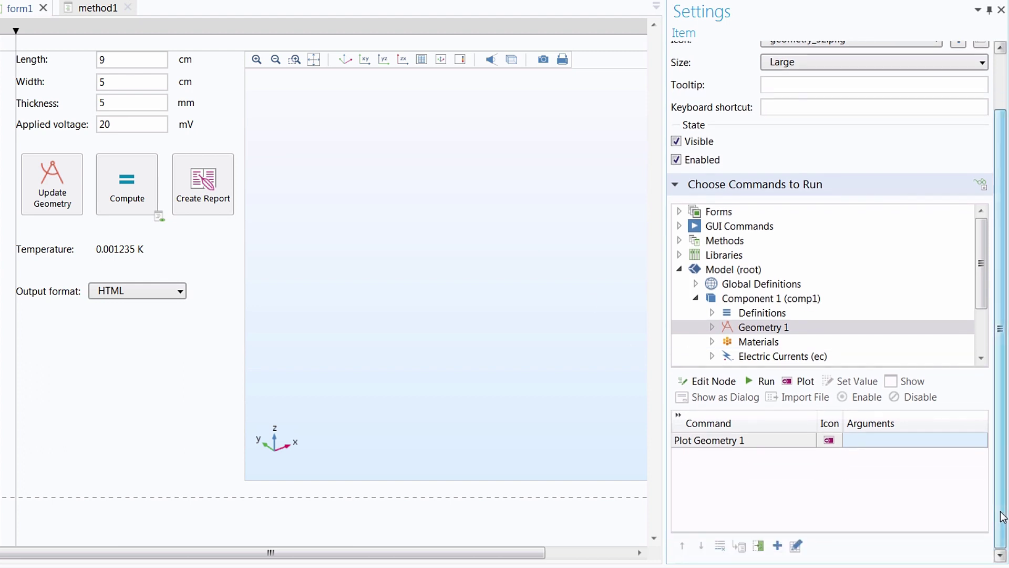
{"action": "left_click", "coordinate": [860, 444]}
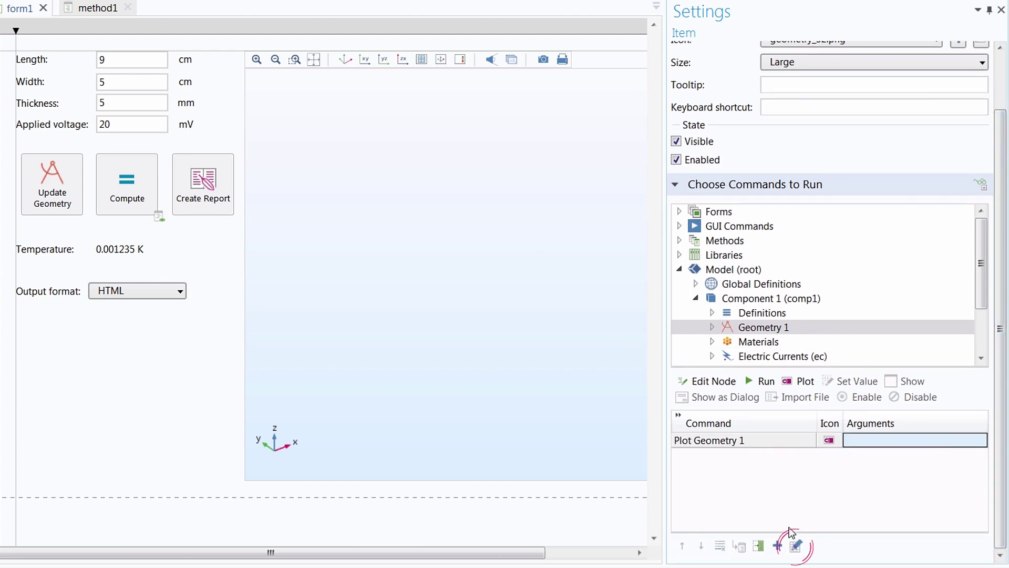
{"action": "left_click", "coordinate": [798, 547]}
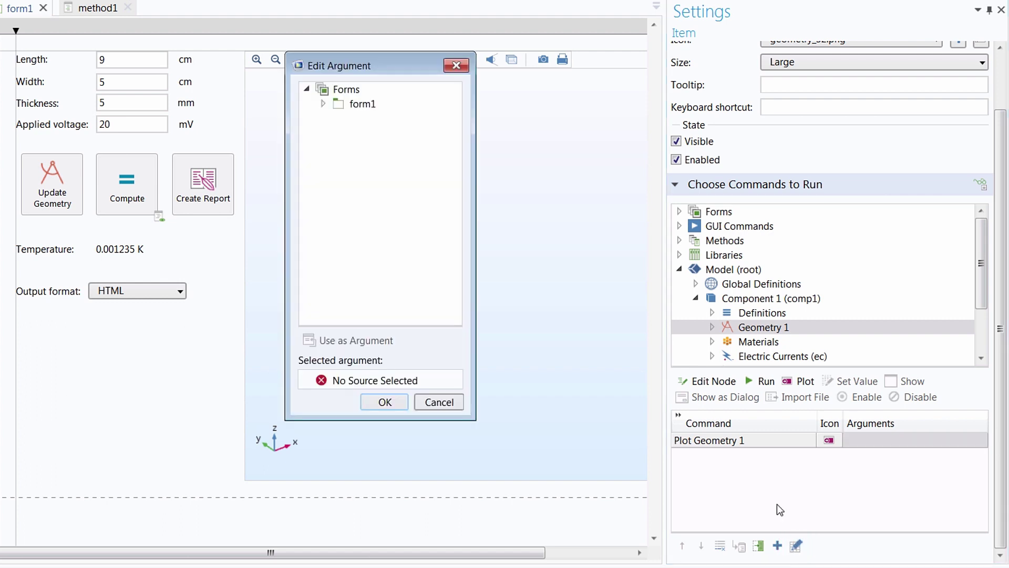
{"action": "left_click", "coordinate": [323, 104]}
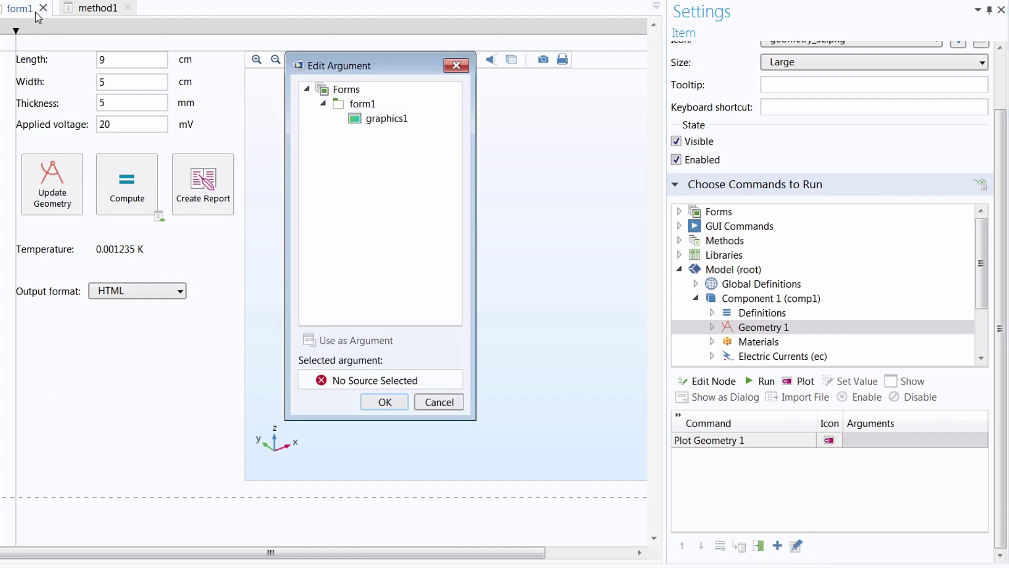
{"action": "left_click", "coordinate": [384, 118]}
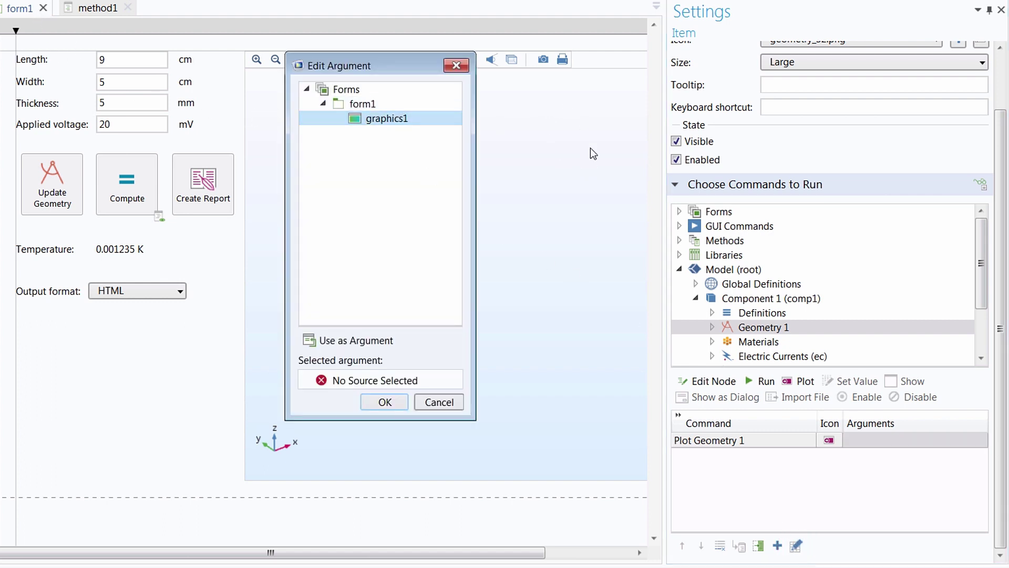
{"action": "left_click", "coordinate": [368, 341]}
{"action": "left_click", "coordinate": [382, 402]}
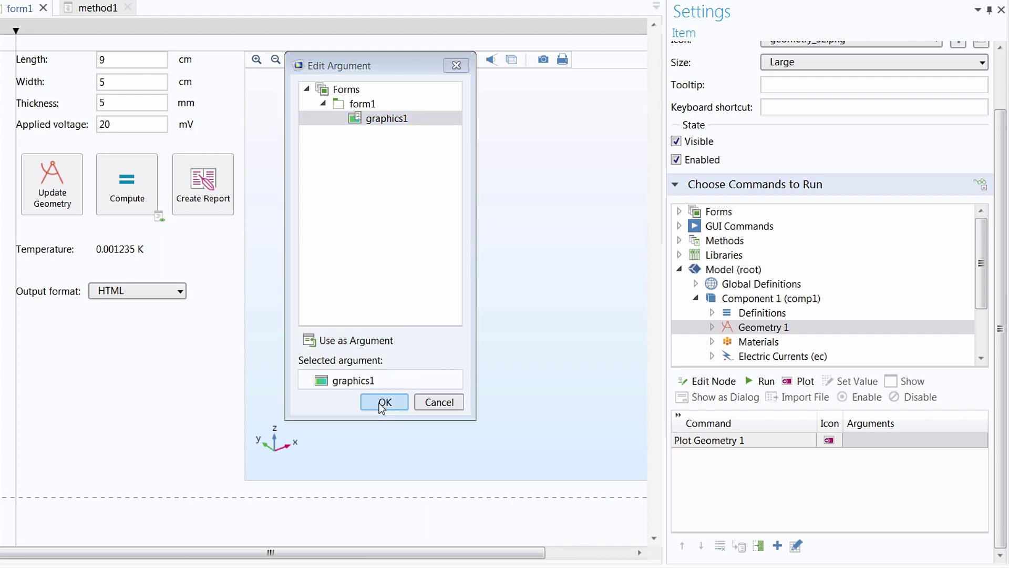
{"action": "left_click", "coordinate": [63, 207]}
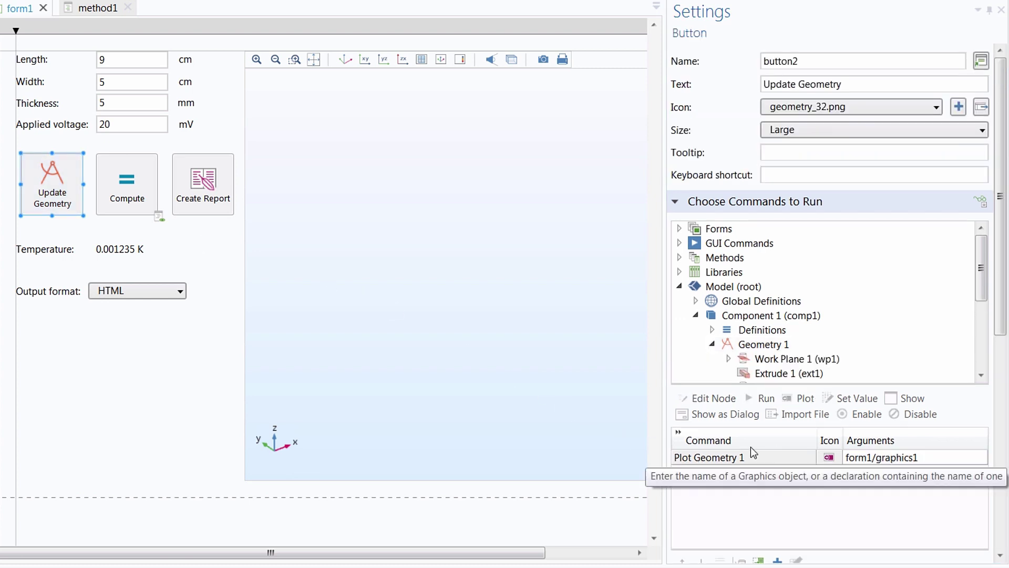
Check the form's Compute button settings, and add a "Compute" item with the icon compute_32.png to the Simulation section.
{"action": "left_click", "coordinate": [125, 206]}
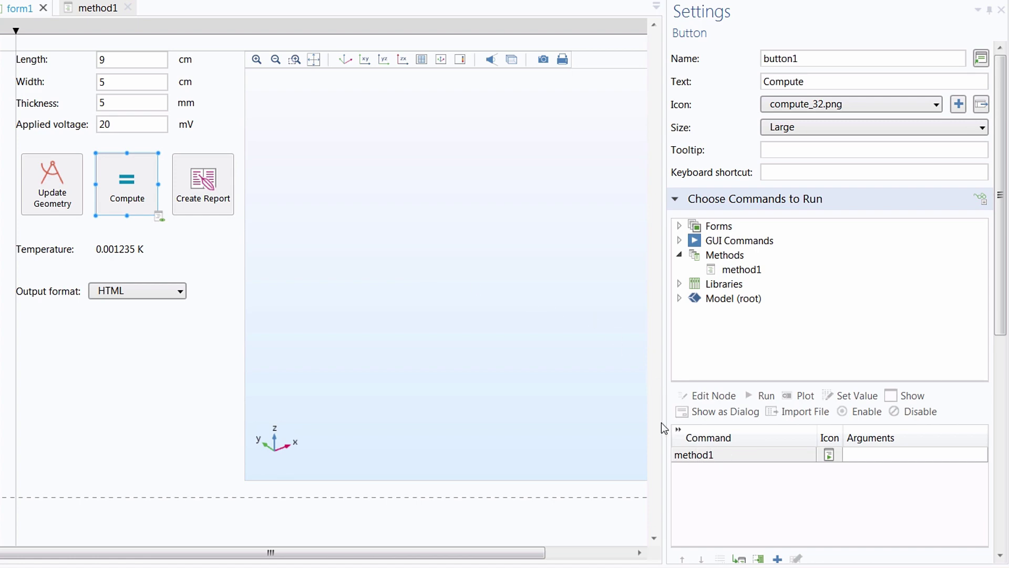
{"action": "left_click", "coordinate": [152, 216]}
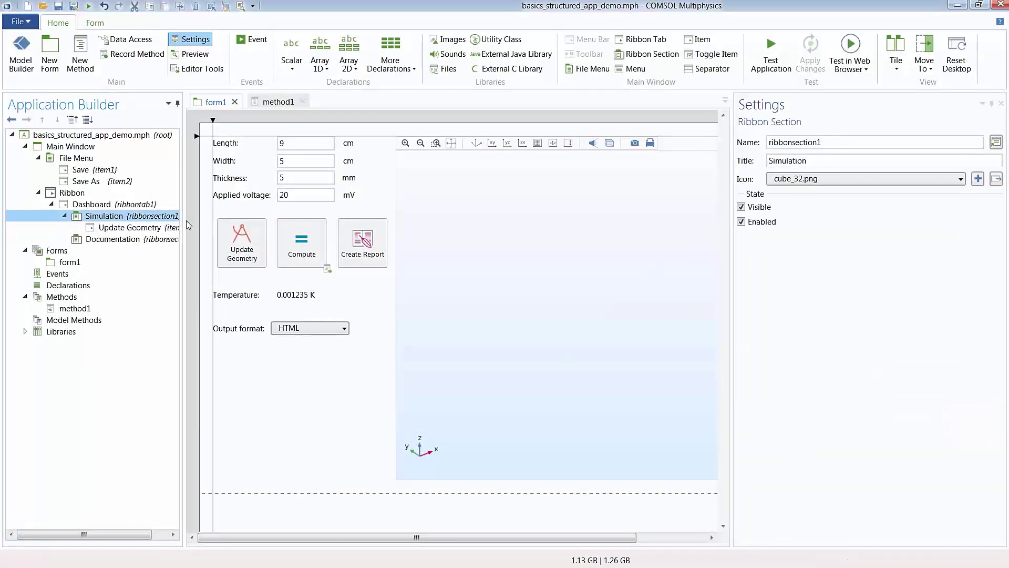
{"action": "left_click", "coordinate": [707, 47]}
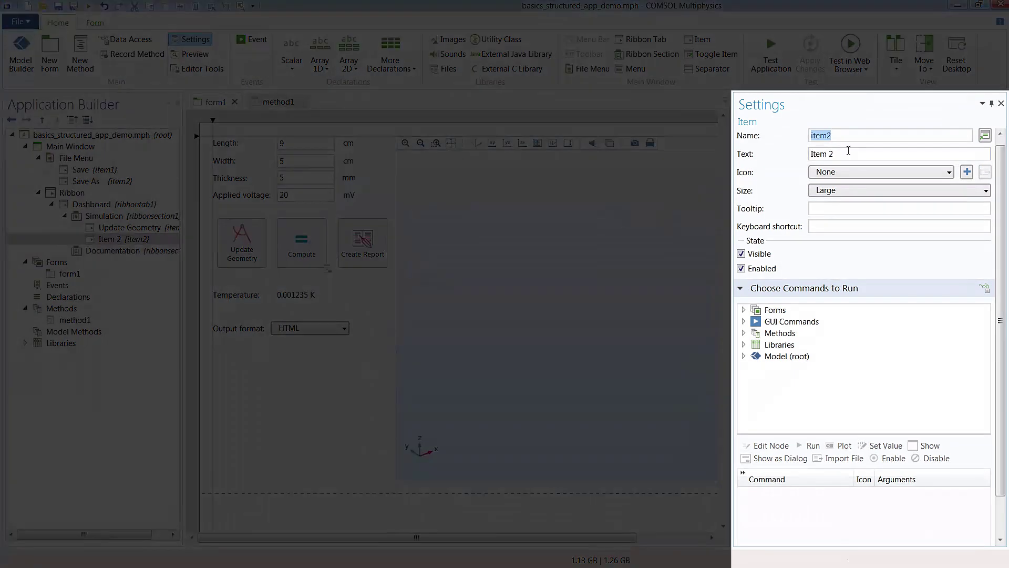
{"action": "key", "text": "Tab"}
{"action": "type", "text": "Compute"}
{"action": "left_click", "coordinate": [839, 173]}
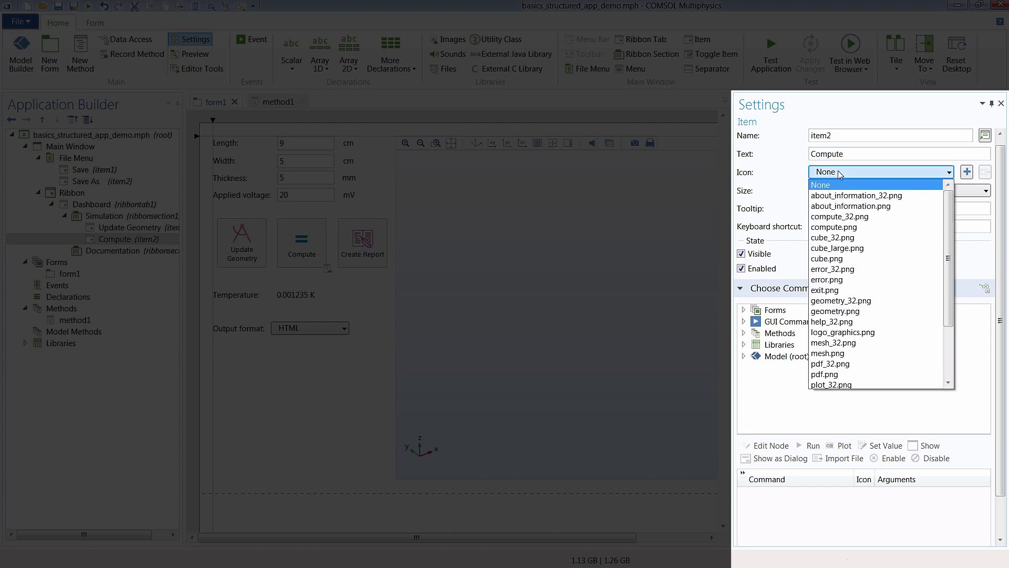
{"action": "left_click", "coordinate": [863, 217]}
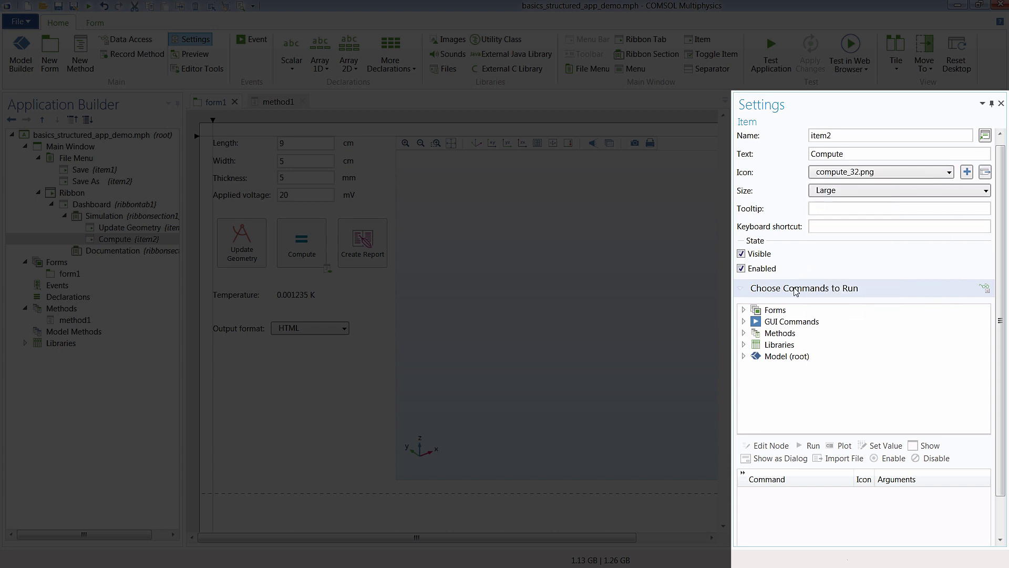
Assign running method1 to the Compute item's command sequence.
{"action": "left_click", "coordinate": [744, 333]}
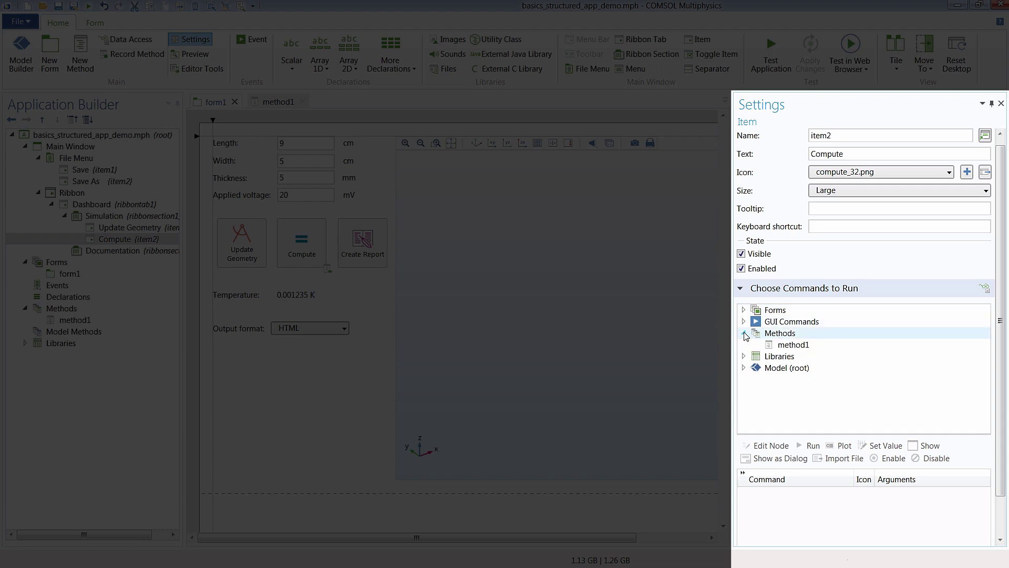
{"action": "left_click", "coordinate": [792, 346]}
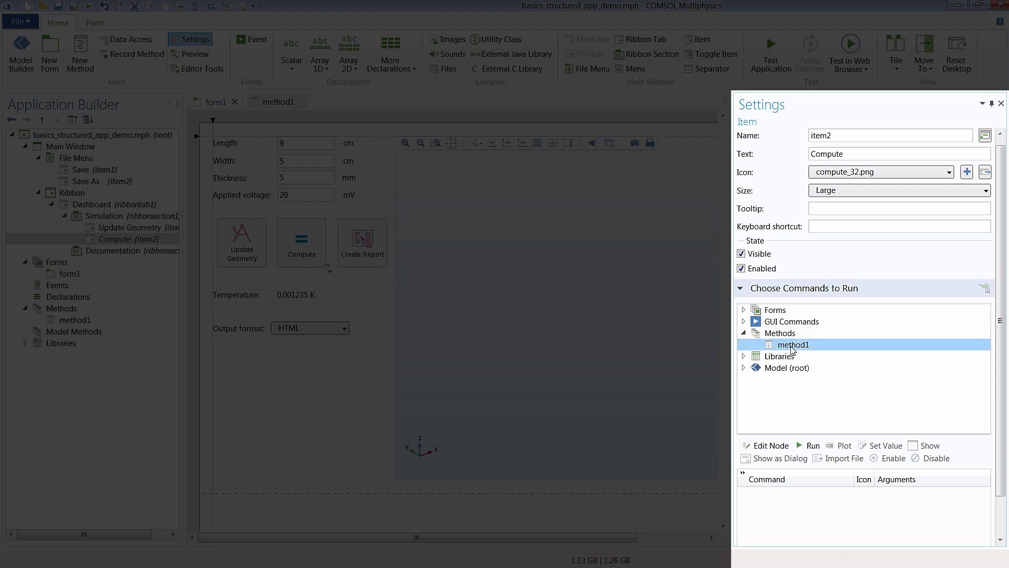
{"action": "left_click", "coordinate": [803, 443]}
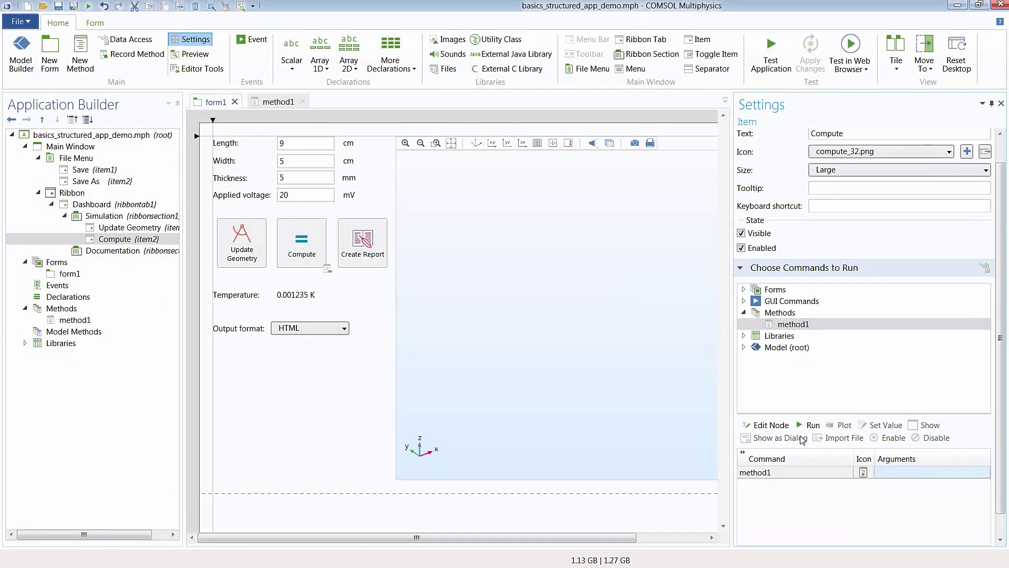
Check the form's Create Report button settings, and add a "Create Report" item with the icon results_report_32.png to the Documentation section.
{"action": "left_click", "coordinate": [145, 253]}
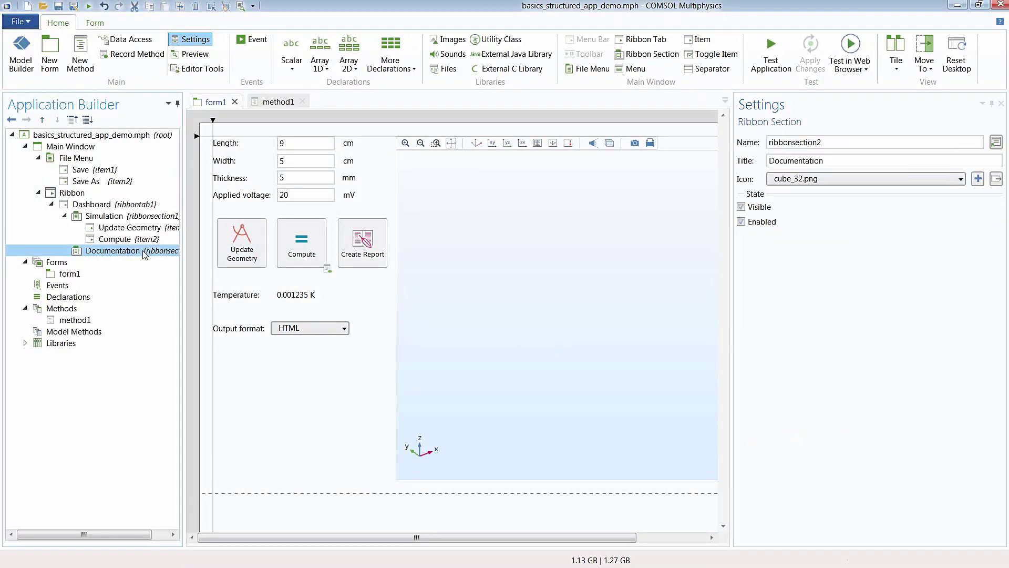
{"action": "left_click", "coordinate": [369, 243]}
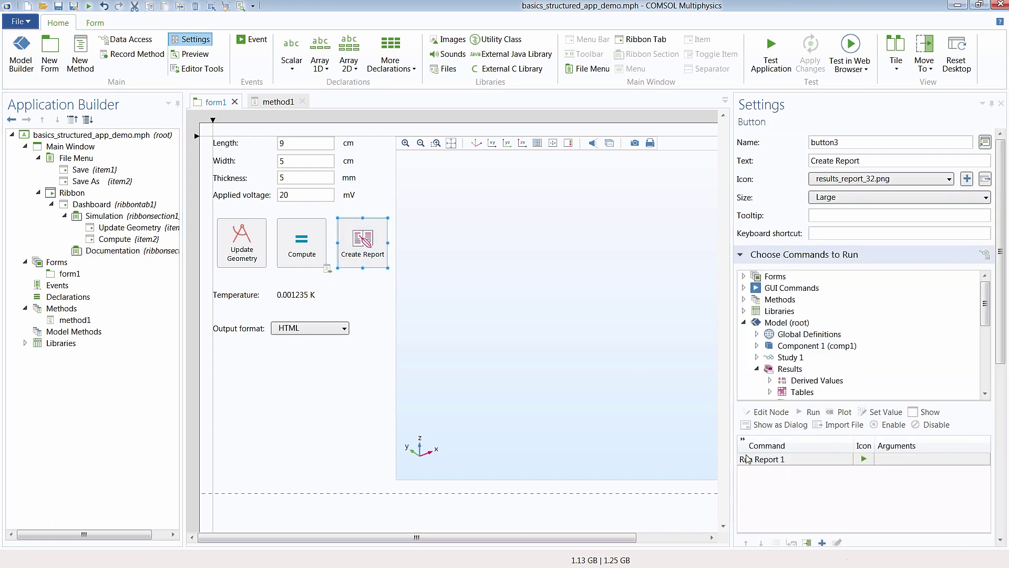
{"action": "left_click", "coordinate": [131, 250]}
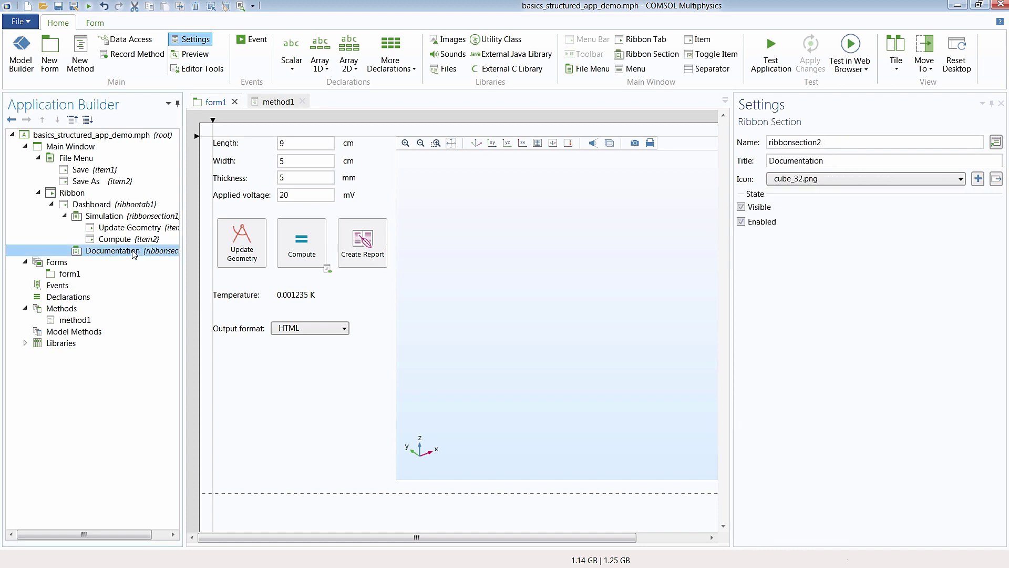
{"action": "left_click", "coordinate": [712, 44]}
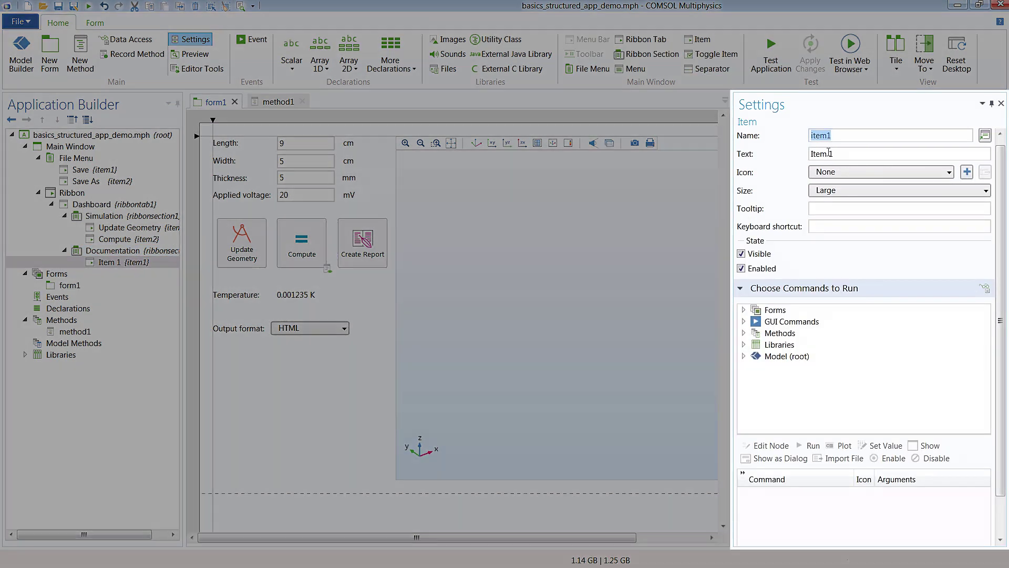
{"action": "key", "text": "Tab"}
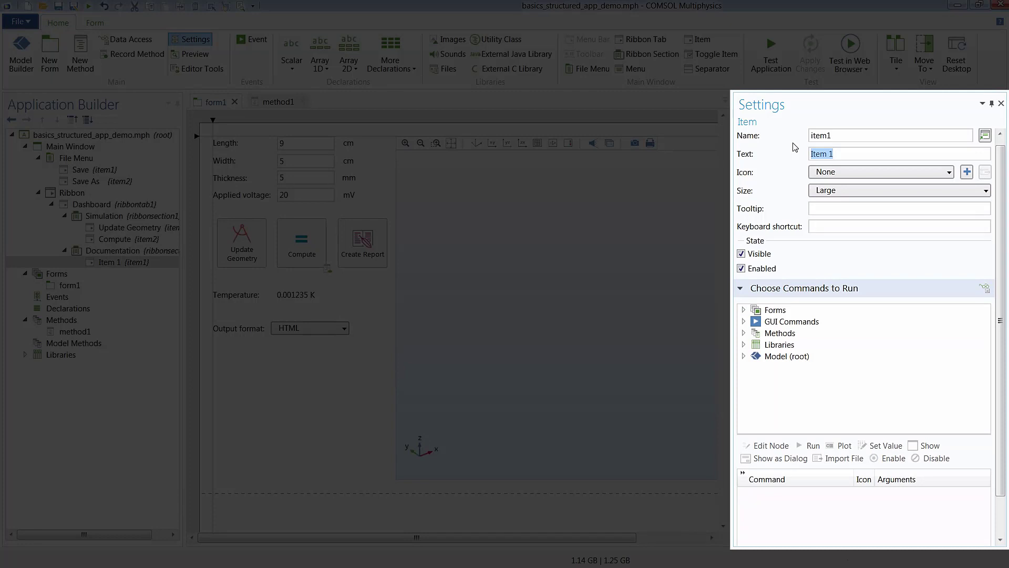
{"action": "type", "text": "Create Report"}
{"action": "left_click", "coordinate": [818, 172]}
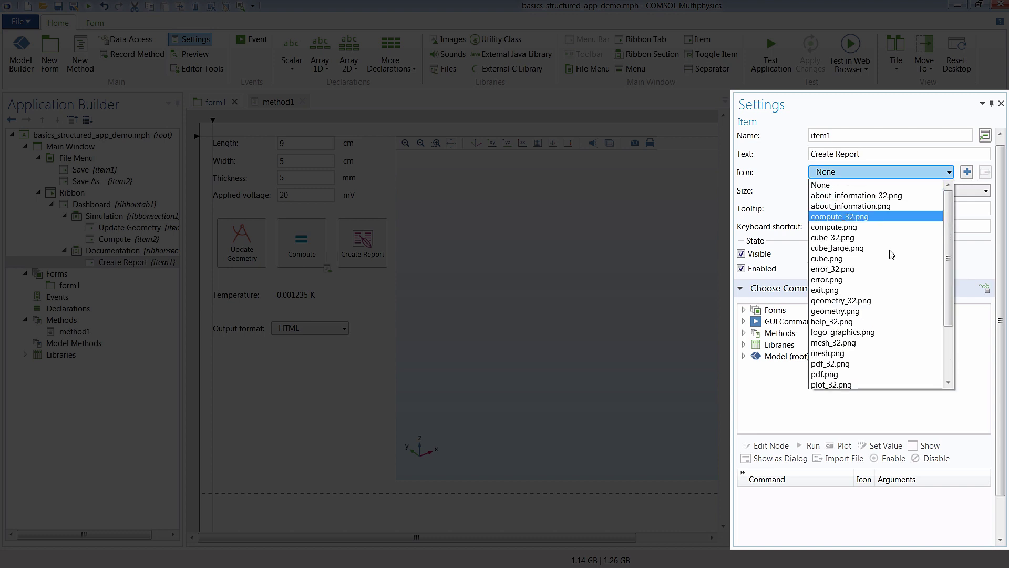
{"action": "scroll", "coordinate": [878, 315], "scroll_direction": "down", "scroll_amount": 3}
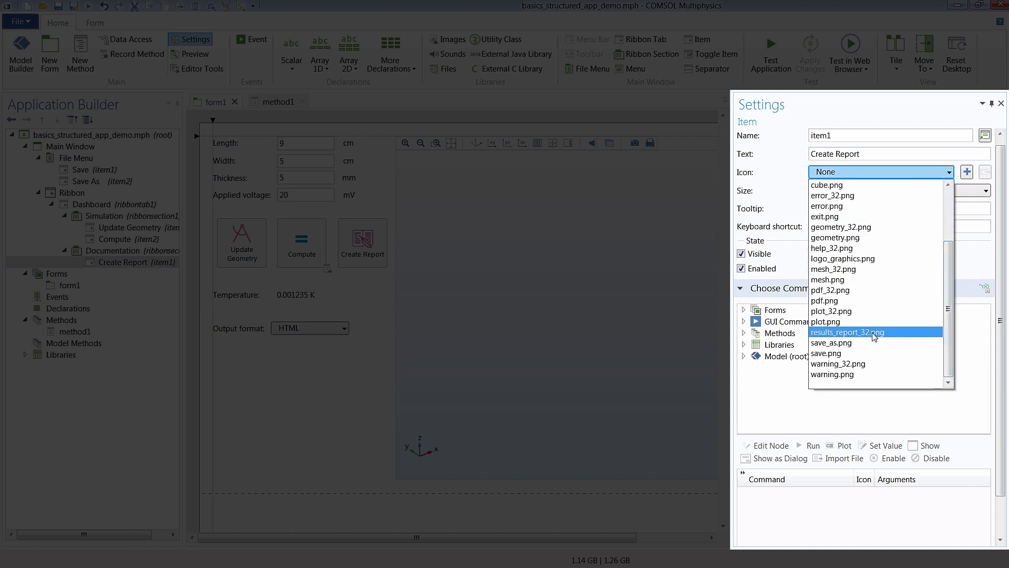
{"action": "left_click", "coordinate": [854, 333]}
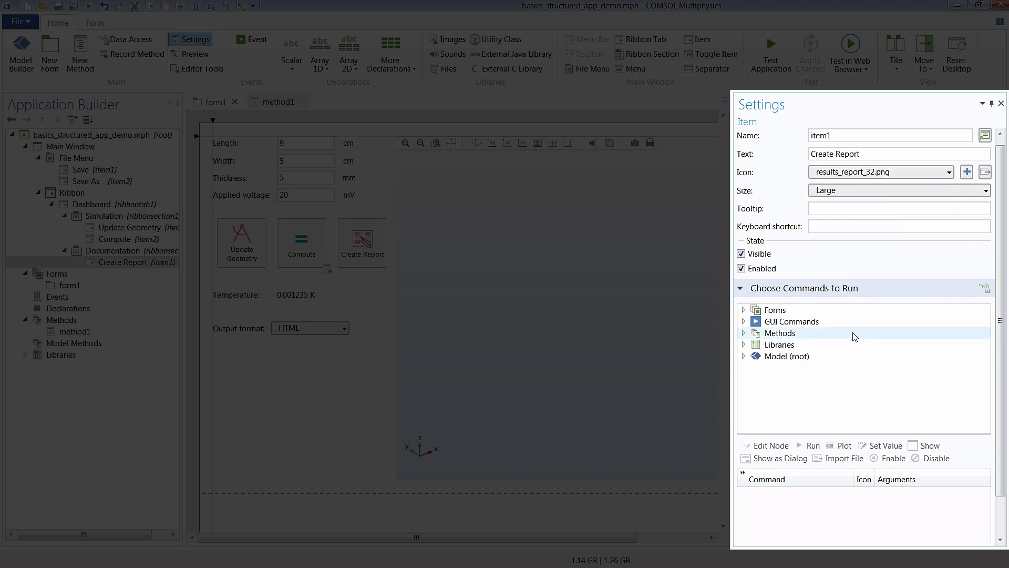
Assign running Report 1, from the model's Results reports, to the Create Report item's command sequence.
{"action": "left_click", "coordinate": [744, 356]}
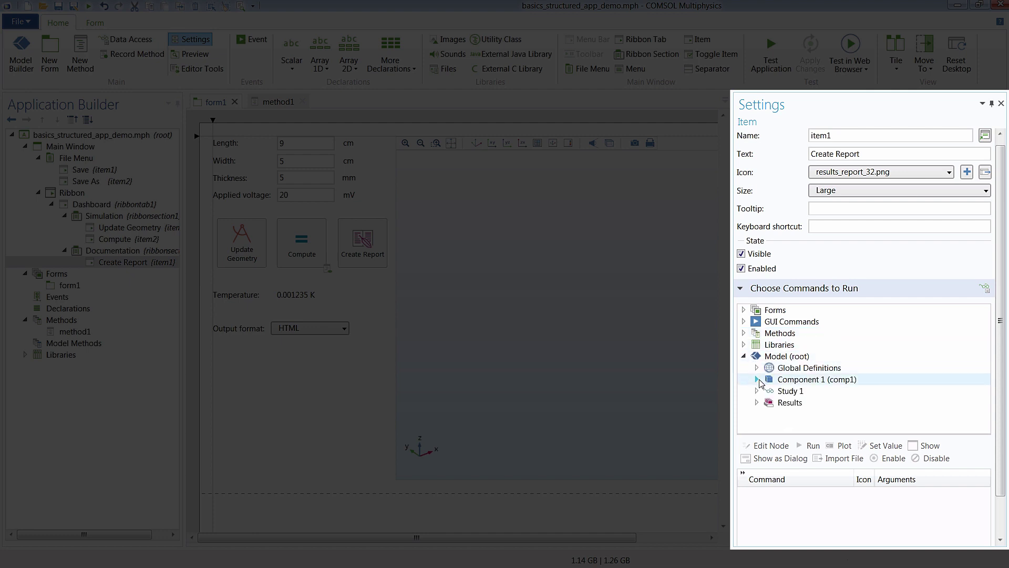
{"action": "left_click", "coordinate": [756, 403]}
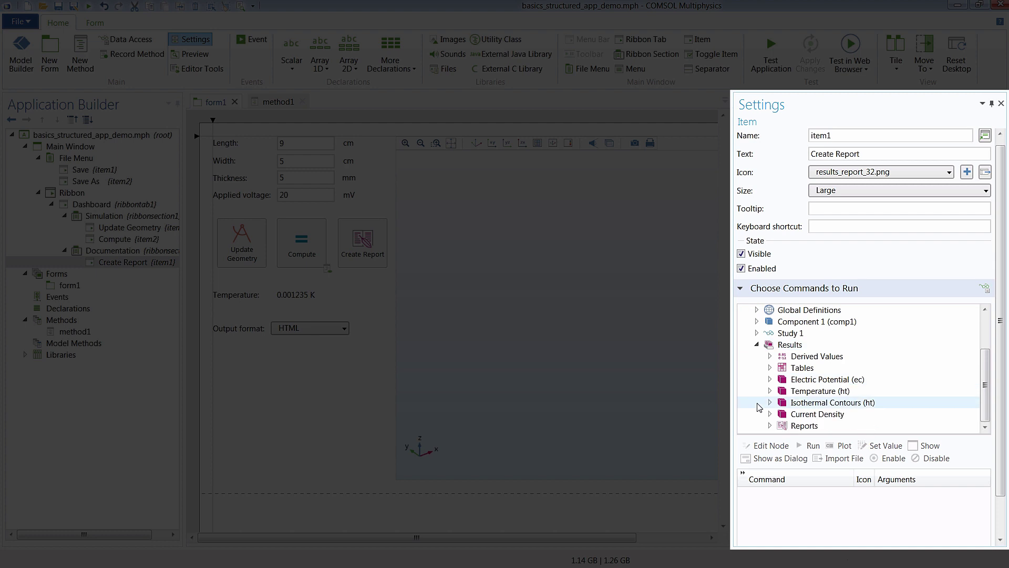
{"action": "left_click", "coordinate": [769, 426]}
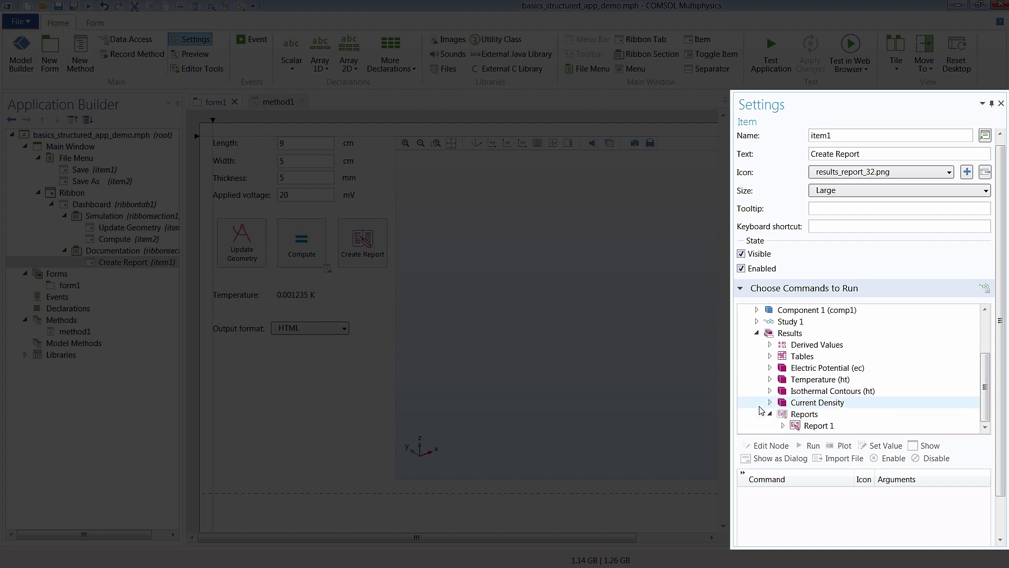
{"action": "left_click", "coordinate": [808, 424]}
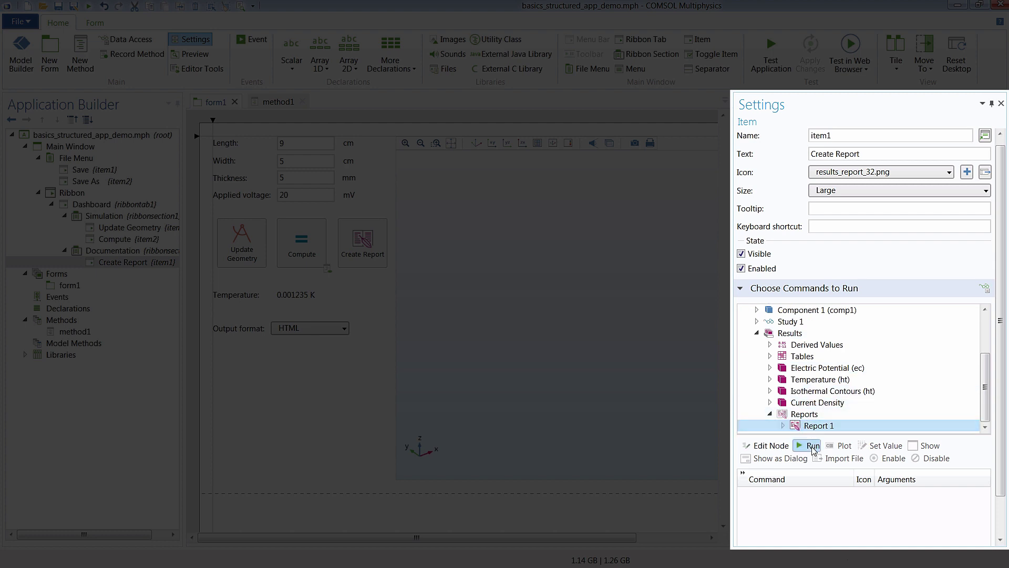
{"action": "left_click", "coordinate": [813, 445]}
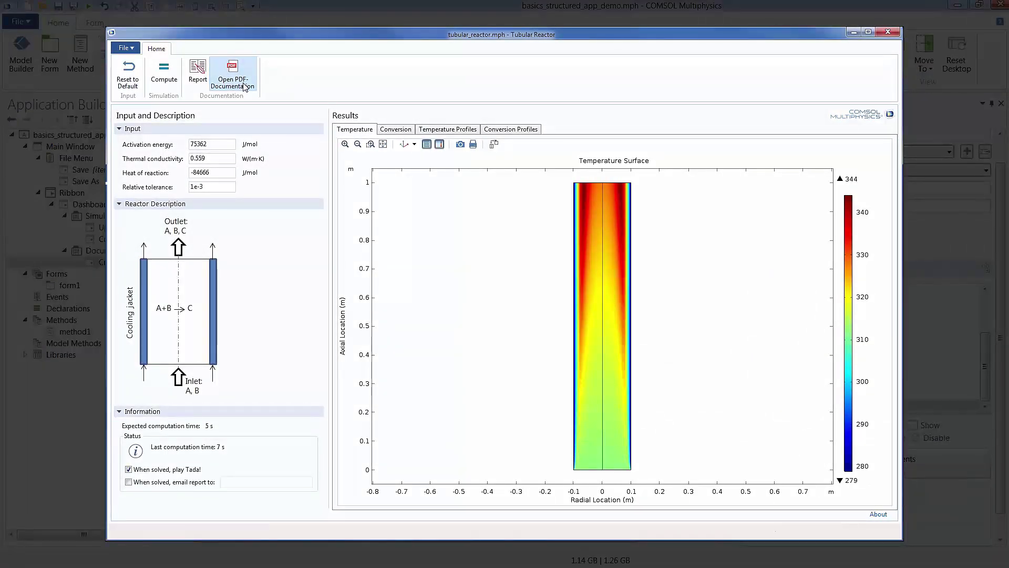
Open the Tubular Reactor example app's PDF documentation and look through it.
{"action": "left_click", "coordinate": [251, 84]}
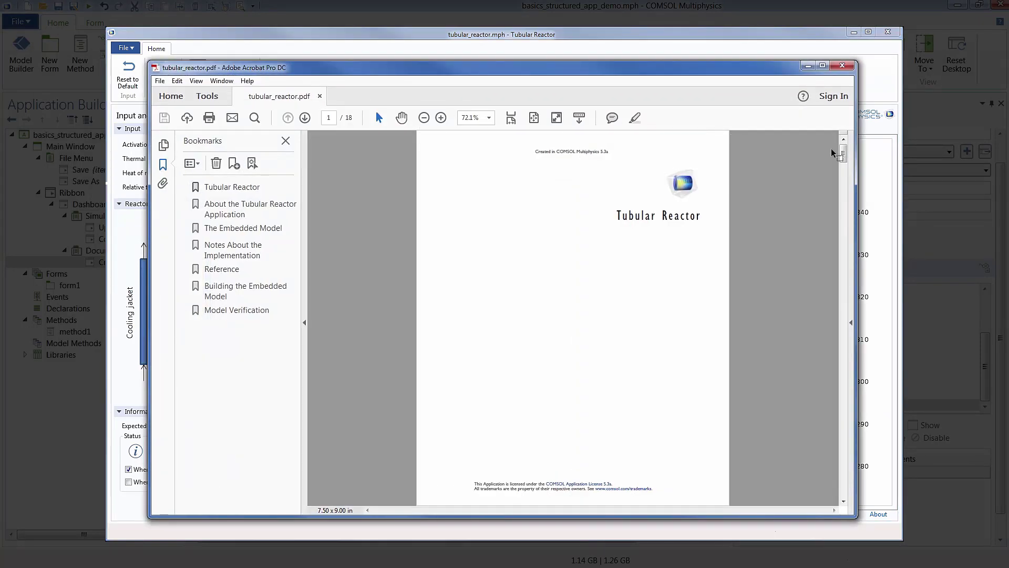
{"action": "left_click_drag", "start_coordinate": [845, 154], "coordinate": [844, 172]}
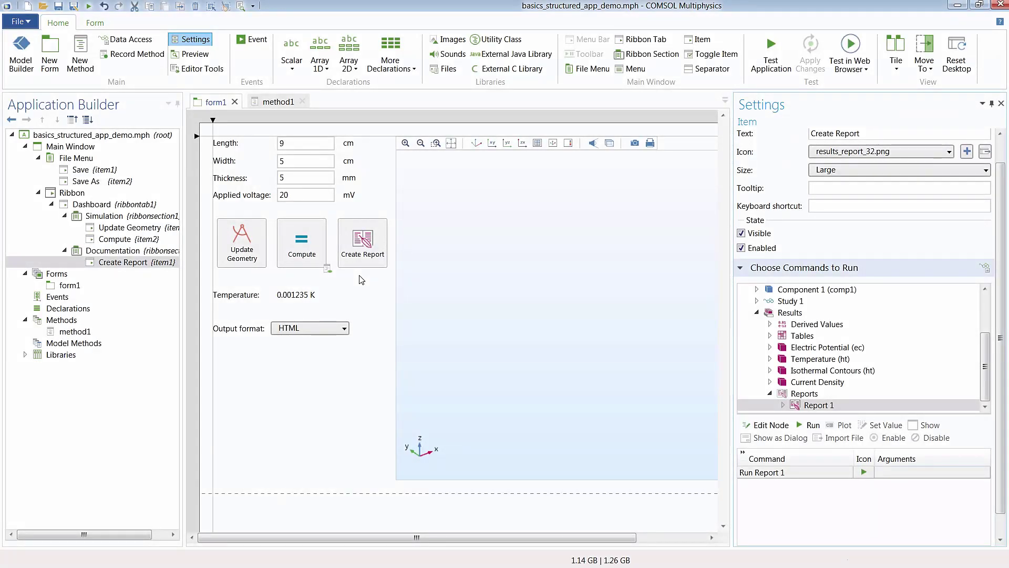
Add a separator to the Documentation section, followed by an "App Manual" item with the icon pdf_32.png.
{"action": "left_click", "coordinate": [713, 69]}
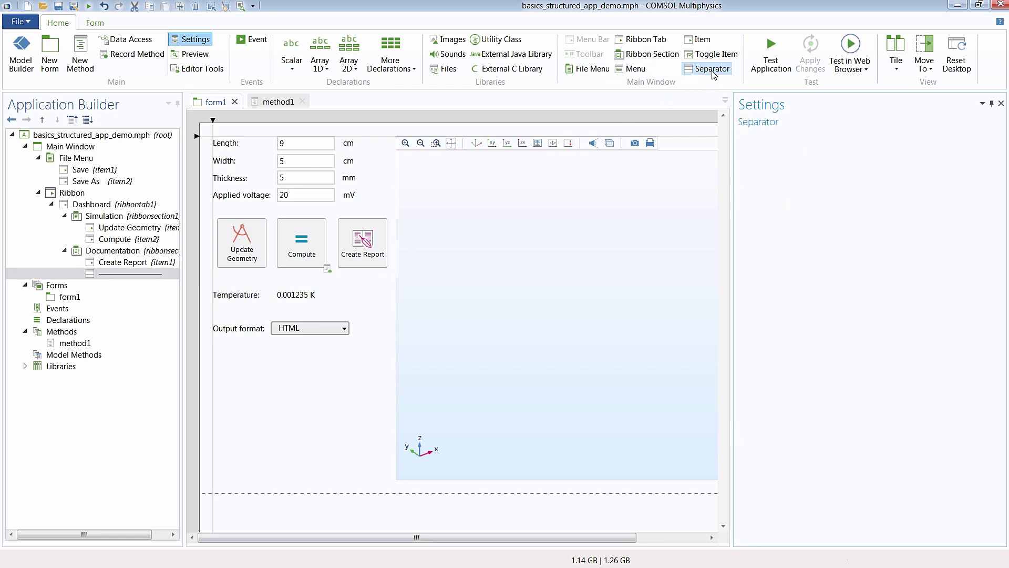
{"action": "left_click", "coordinate": [701, 40]}
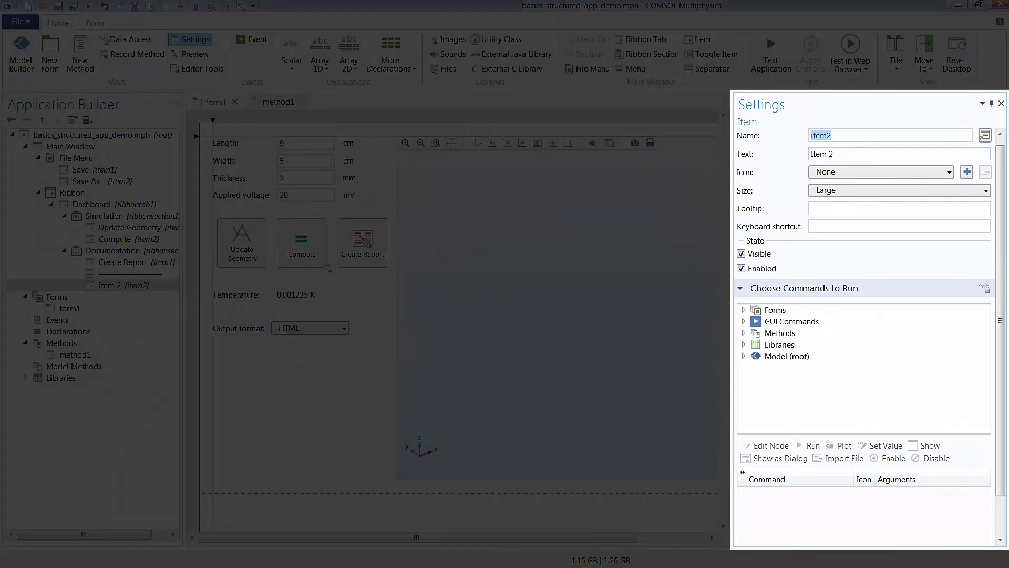
{"action": "left_click", "coordinate": [854, 152]}
{"action": "type", "text": "App M"}
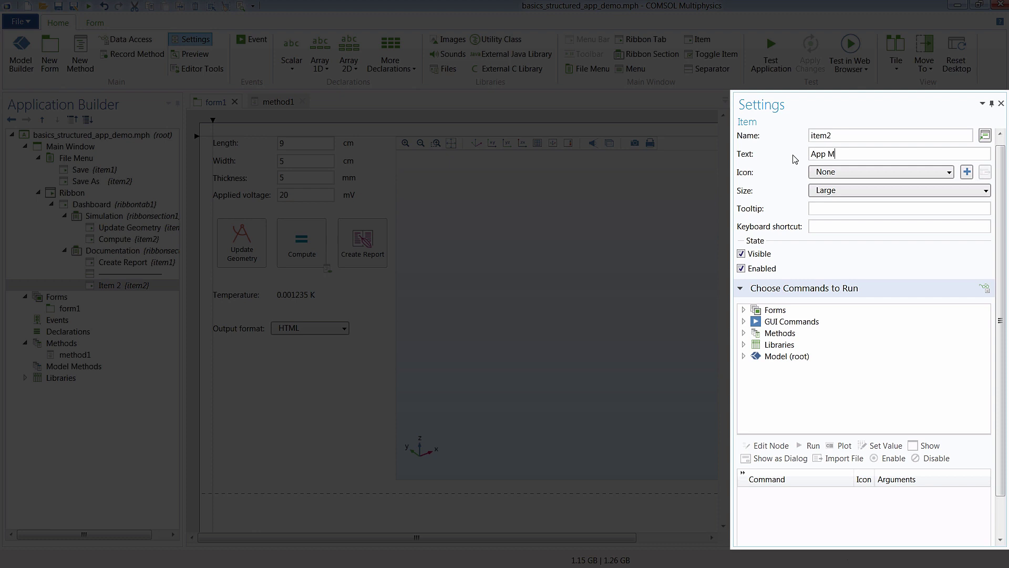
{"action": "type", "text": "anual"}
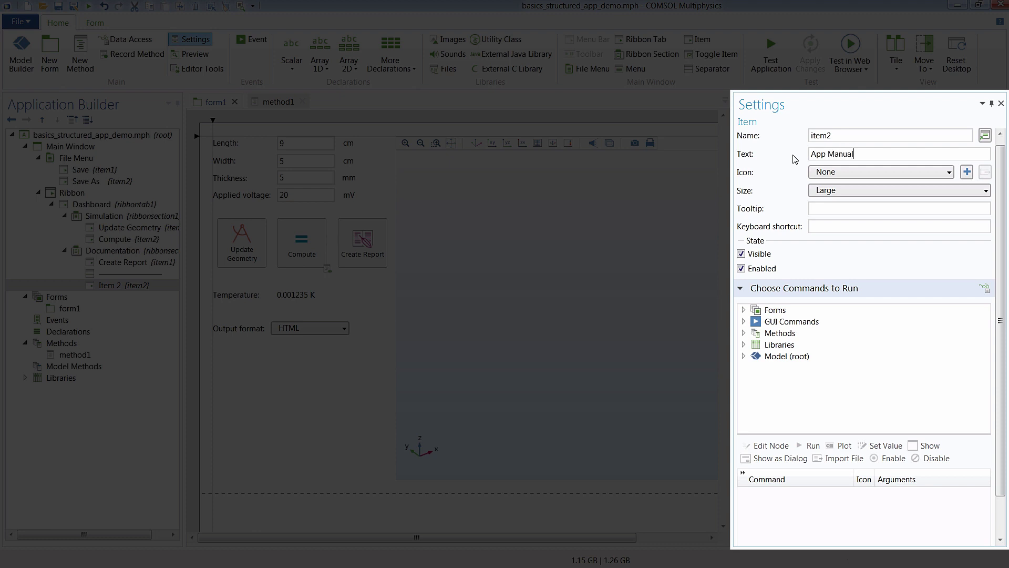
{"action": "left_click", "coordinate": [840, 176]}
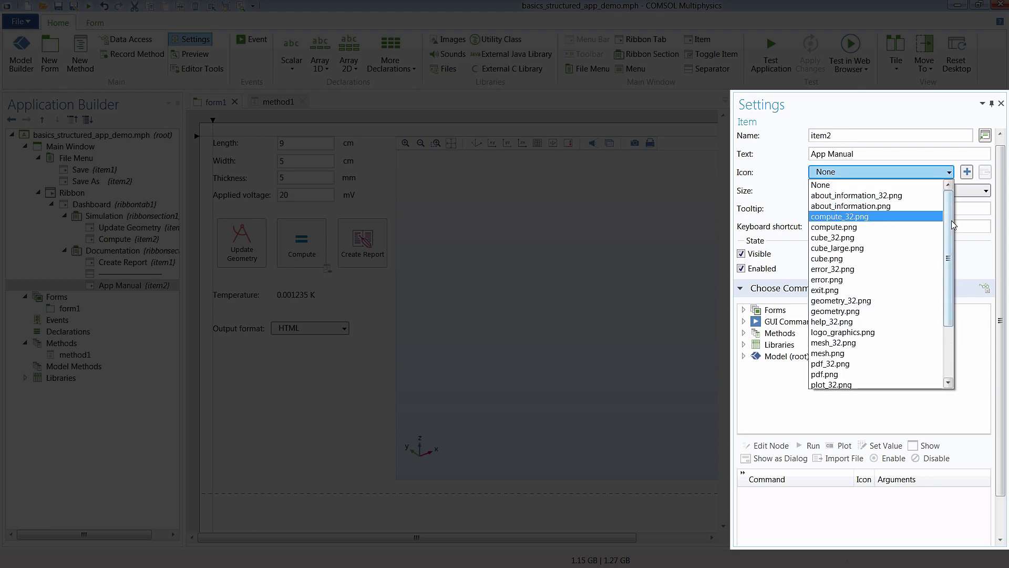
{"action": "left_click", "coordinate": [908, 364]}
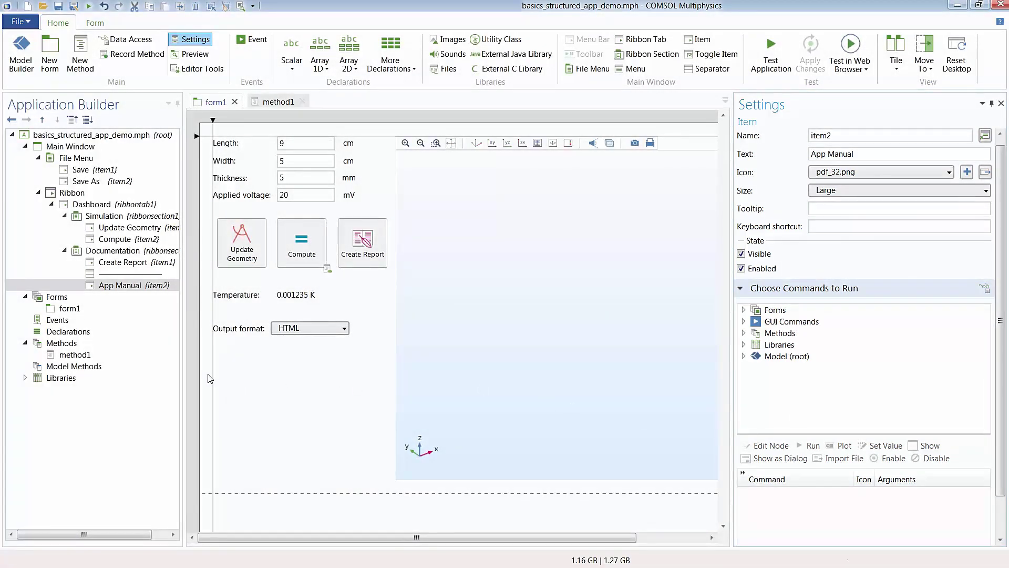
Add app_documentation.pdf from the Tutorial folder to the application's Files library.
{"action": "left_click", "coordinate": [25, 377]}
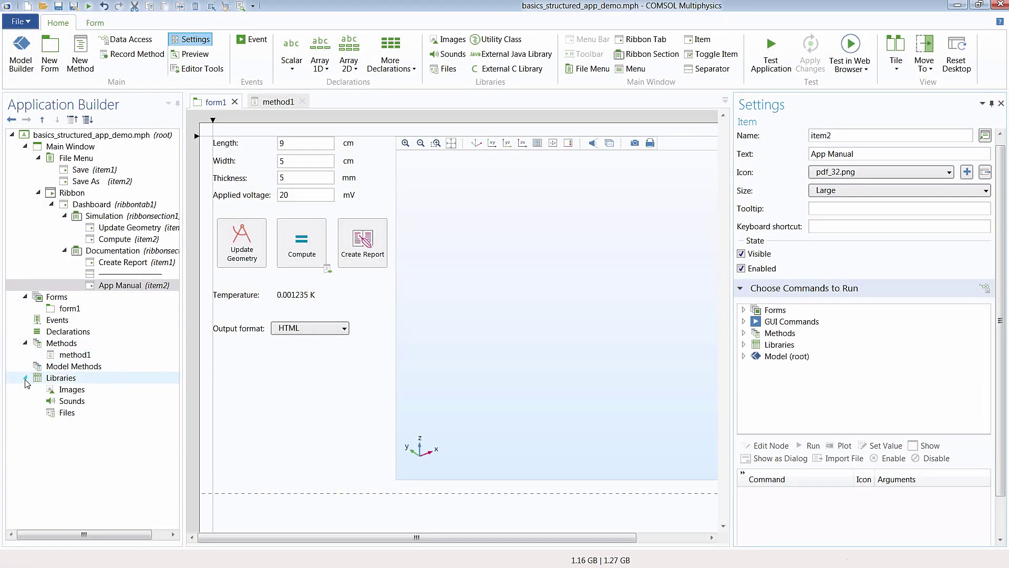
{"action": "left_click", "coordinate": [73, 413]}
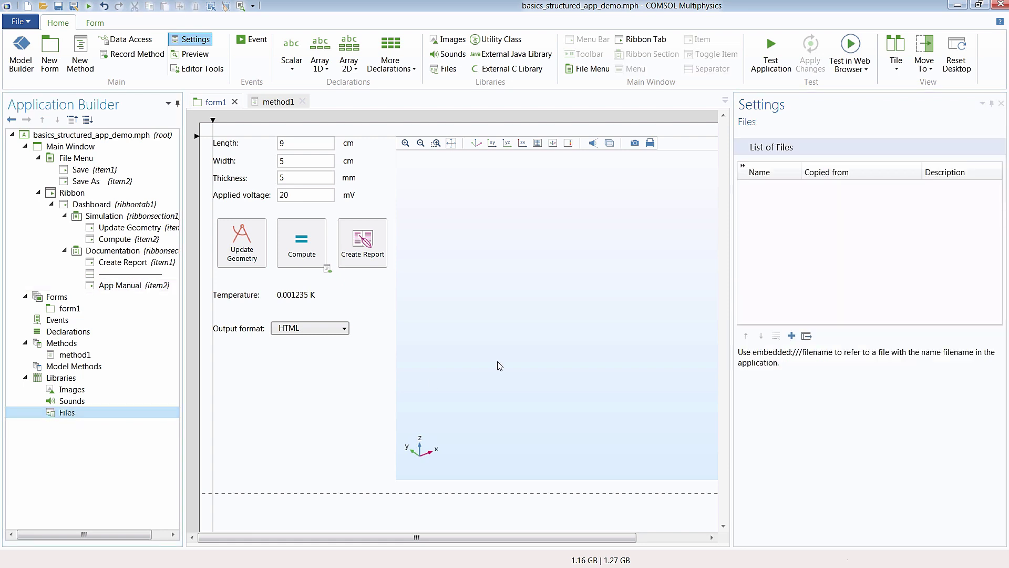
{"action": "left_click", "coordinate": [791, 336]}
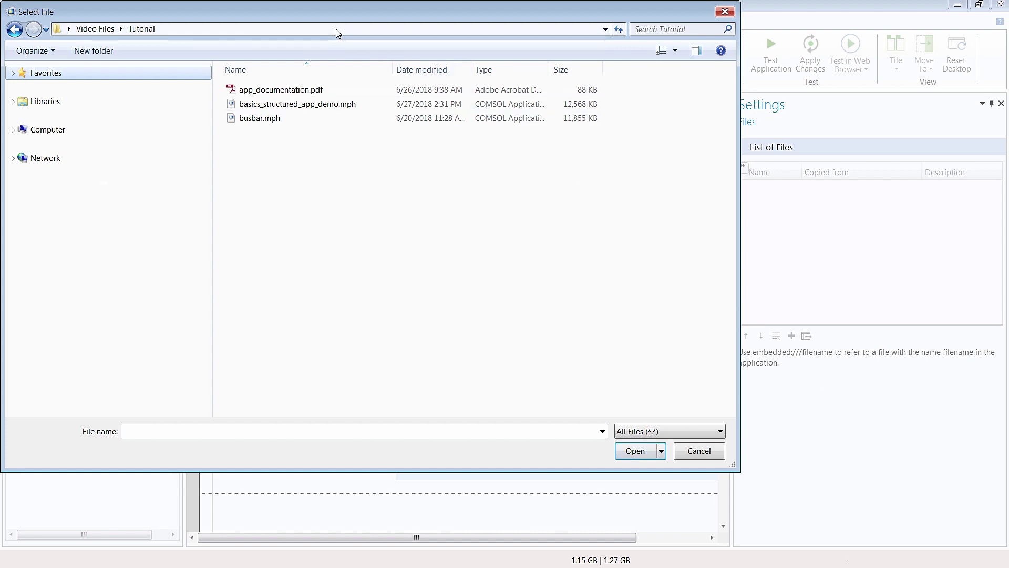
{"action": "left_click", "coordinate": [322, 90]}
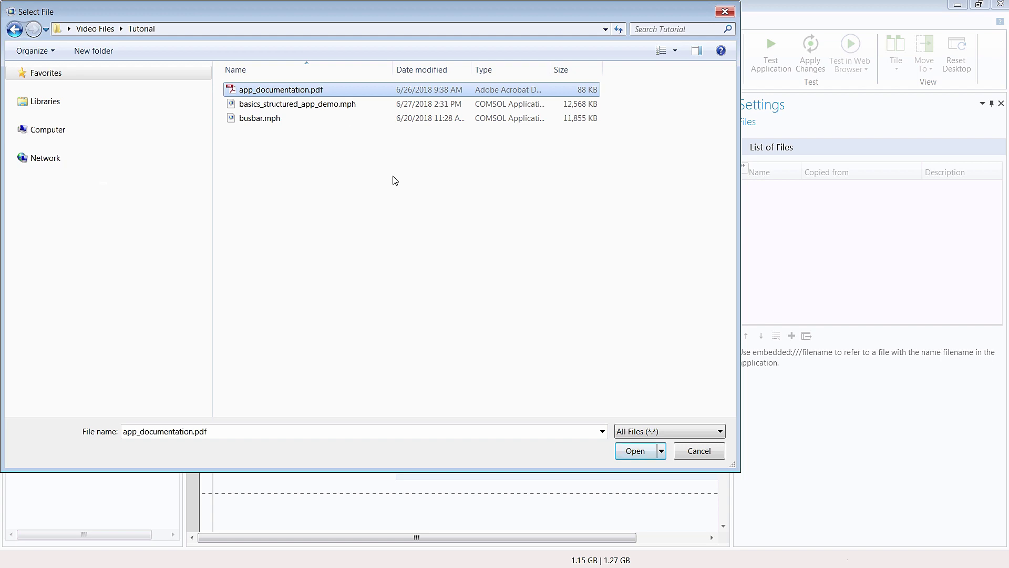
{"action": "left_click", "coordinate": [648, 453]}
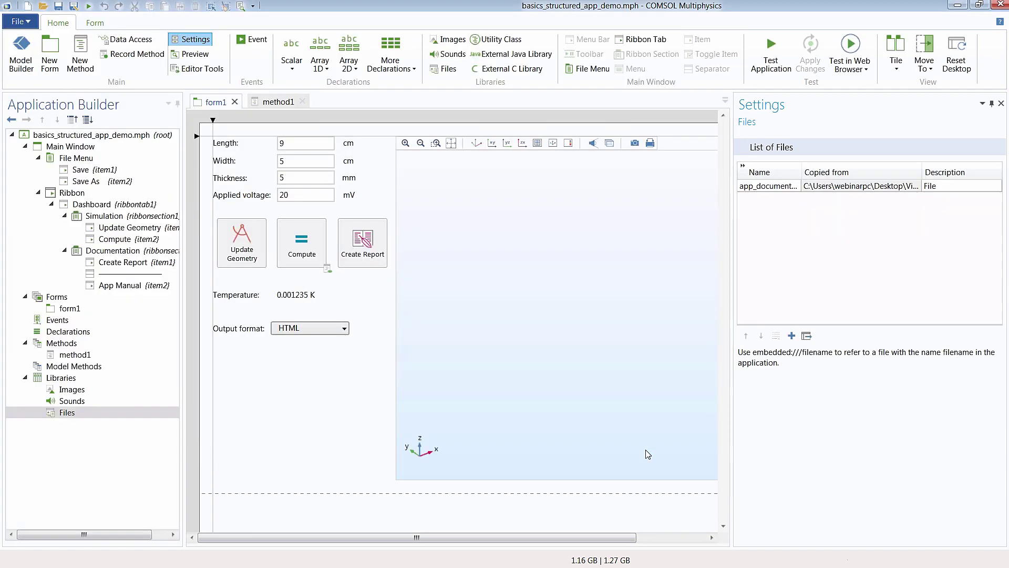
Assign the Open File command to the App Manual item's command sequence.
{"action": "left_click", "coordinate": [161, 289]}
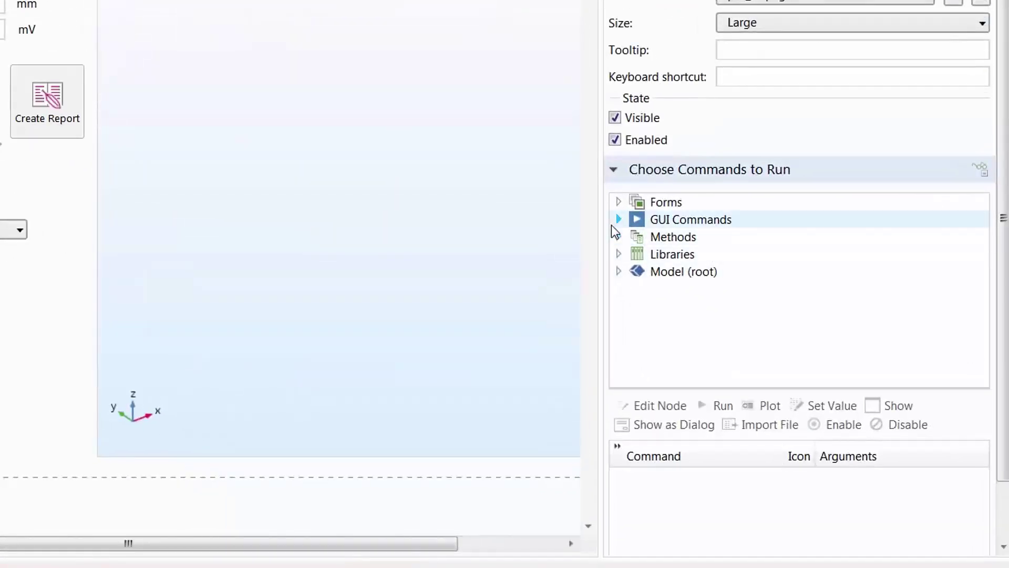
{"action": "left_click", "coordinate": [618, 220]}
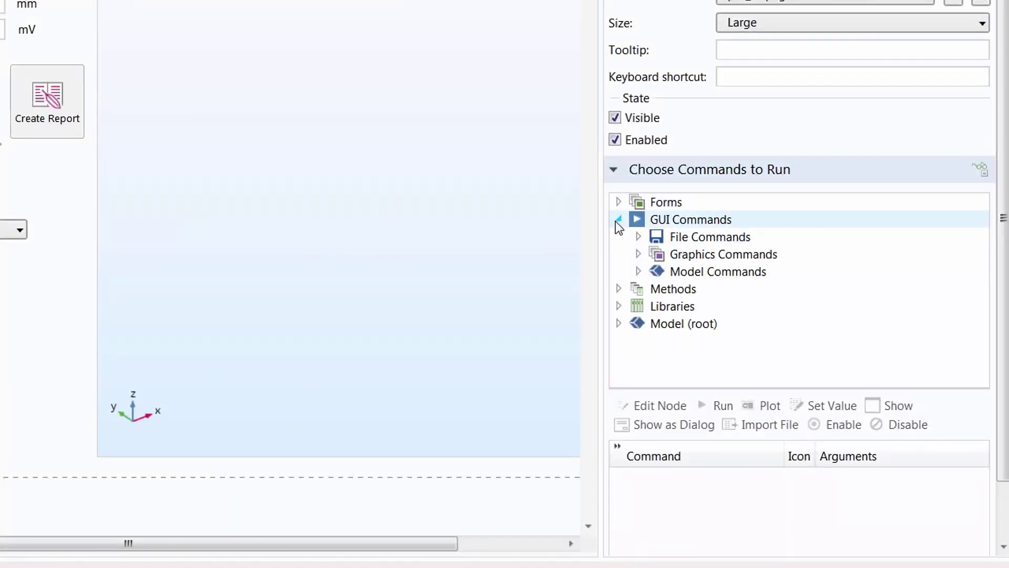
{"action": "left_click", "coordinate": [638, 237]}
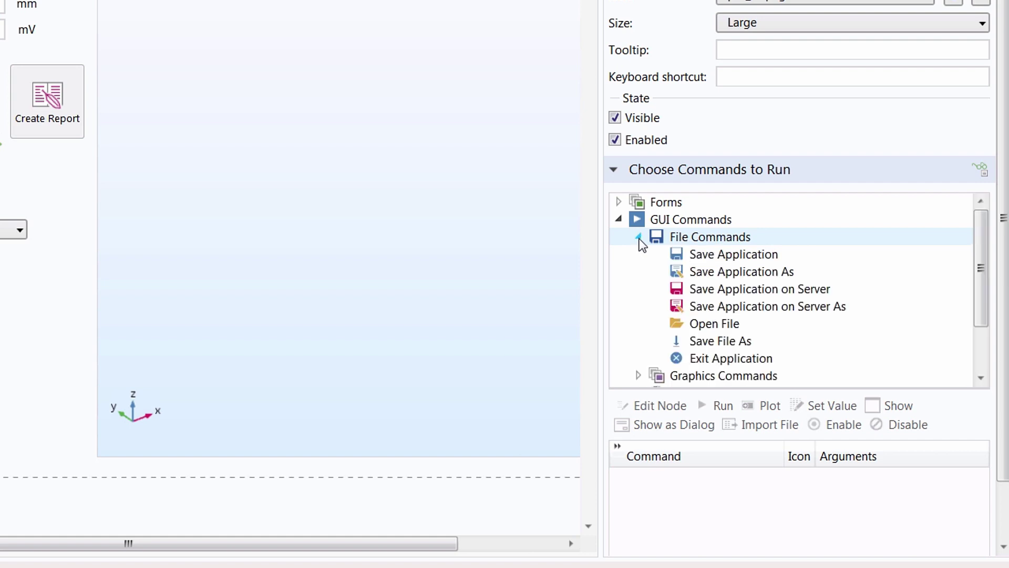
{"action": "left_click", "coordinate": [706, 328]}
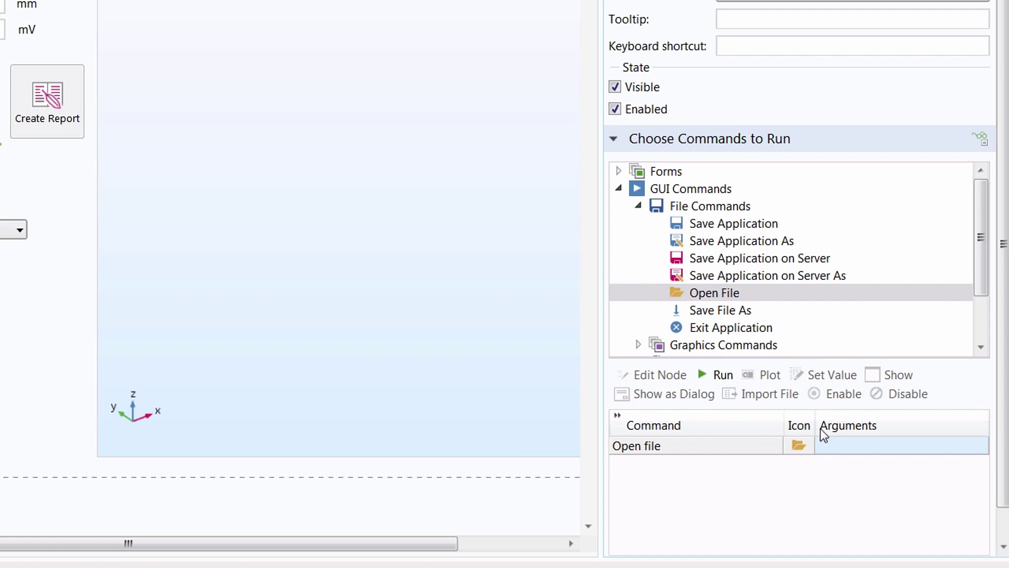
Set the Open file command's argument to the embedded file app_documentation.pdf.
{"action": "left_click", "coordinate": [852, 447]}
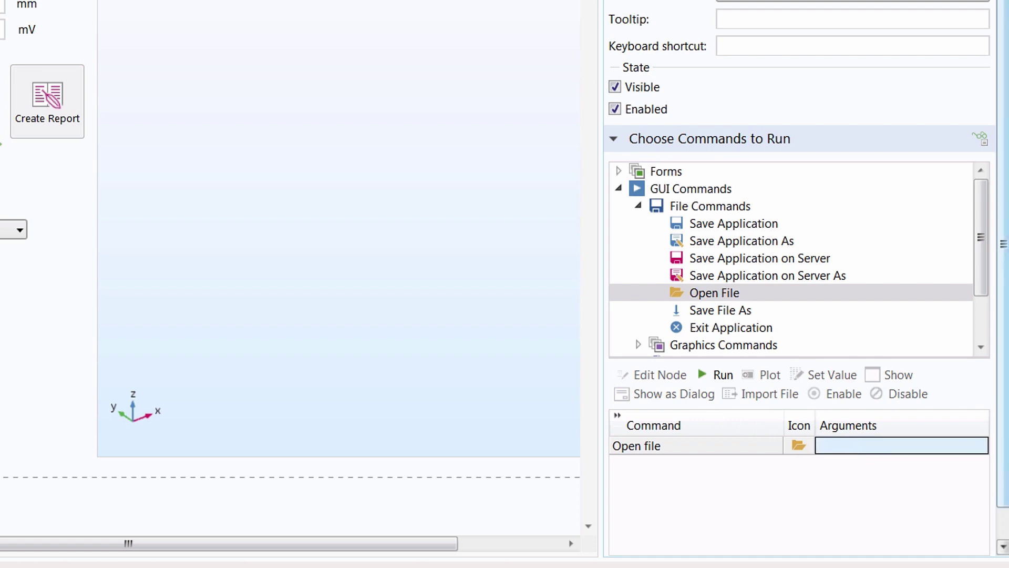
{"action": "scroll", "coordinate": [946, 484], "scroll_direction": "down", "scroll_amount": 1}
{"action": "left_click", "coordinate": [758, 535]}
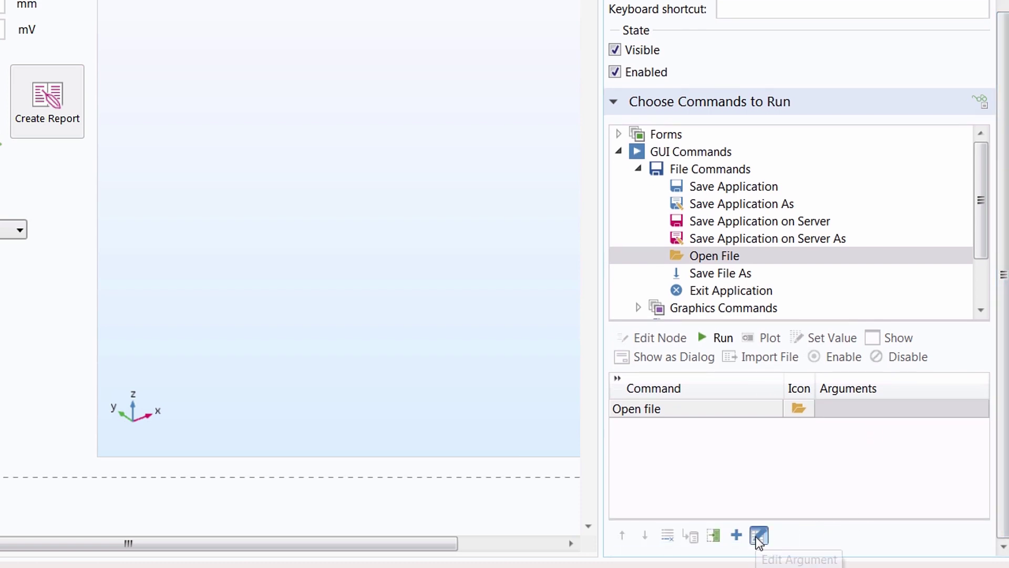
{"action": "left_click_drag", "start_coordinate": [398, 143], "coordinate": [416, 253]}
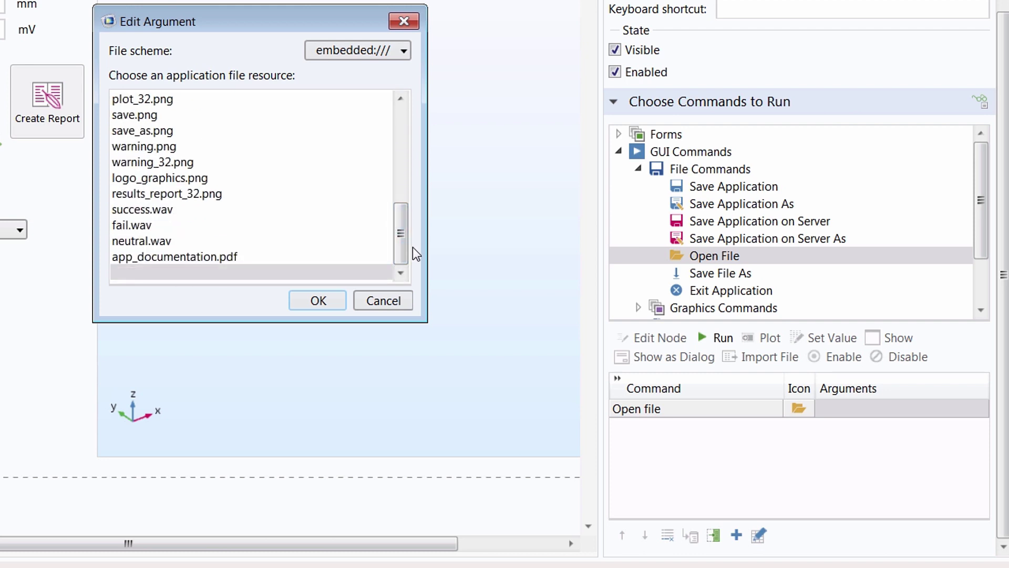
{"action": "left_click", "coordinate": [303, 258]}
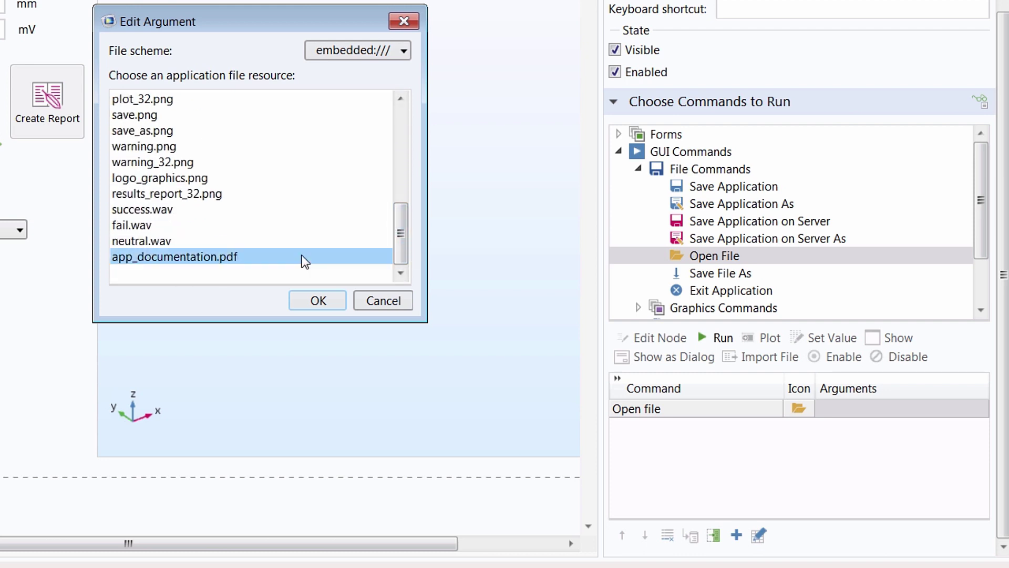
{"action": "left_click", "coordinate": [314, 304]}
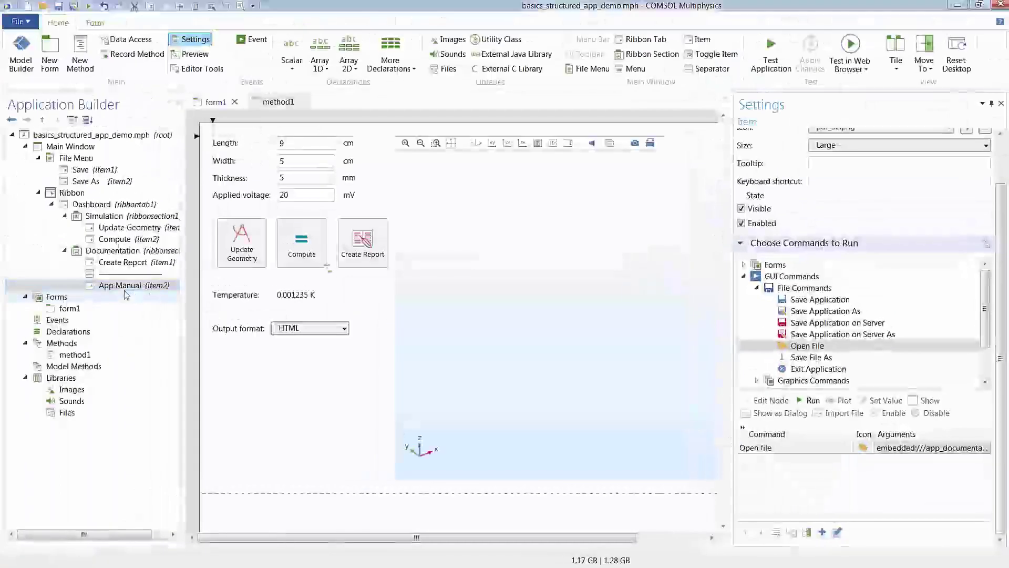
{"action": "left_click", "coordinate": [115, 288]}
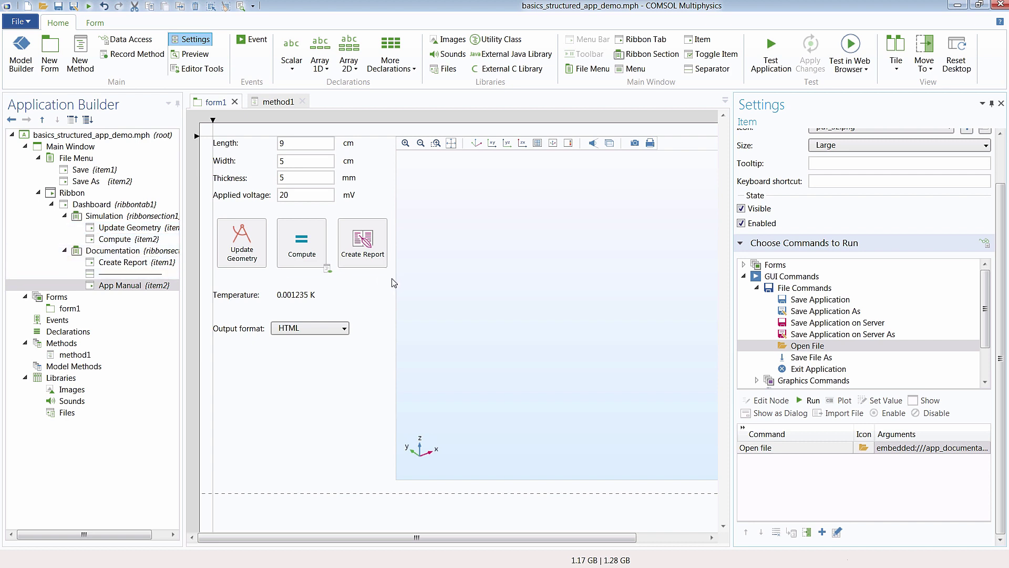
Delete the Update Geometry, Compute and Create Report buttons from form1.
{"action": "left_click_drag", "start_coordinate": [394, 282], "coordinate": [204, 215]}
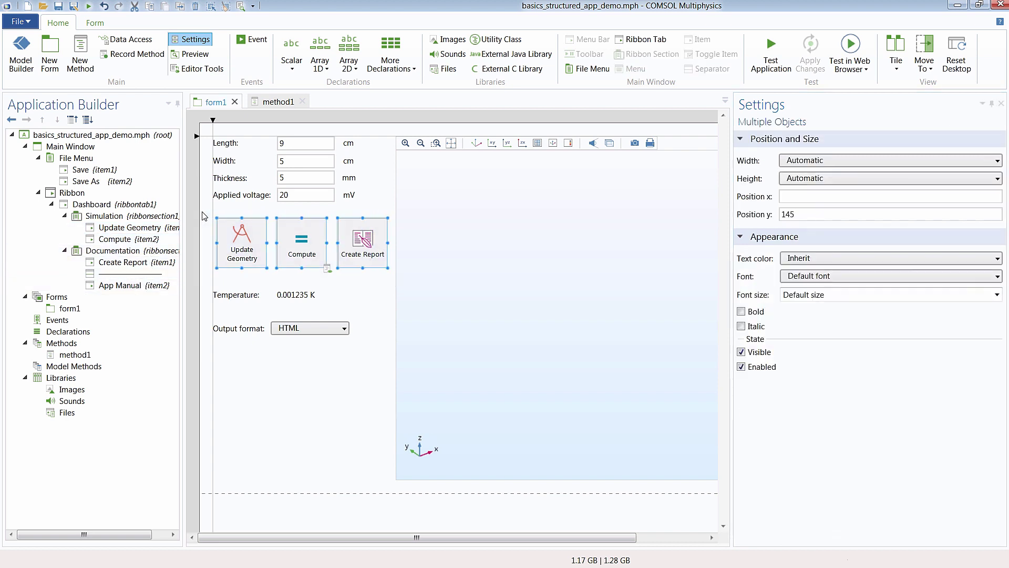
{"action": "key", "text": "Delete"}
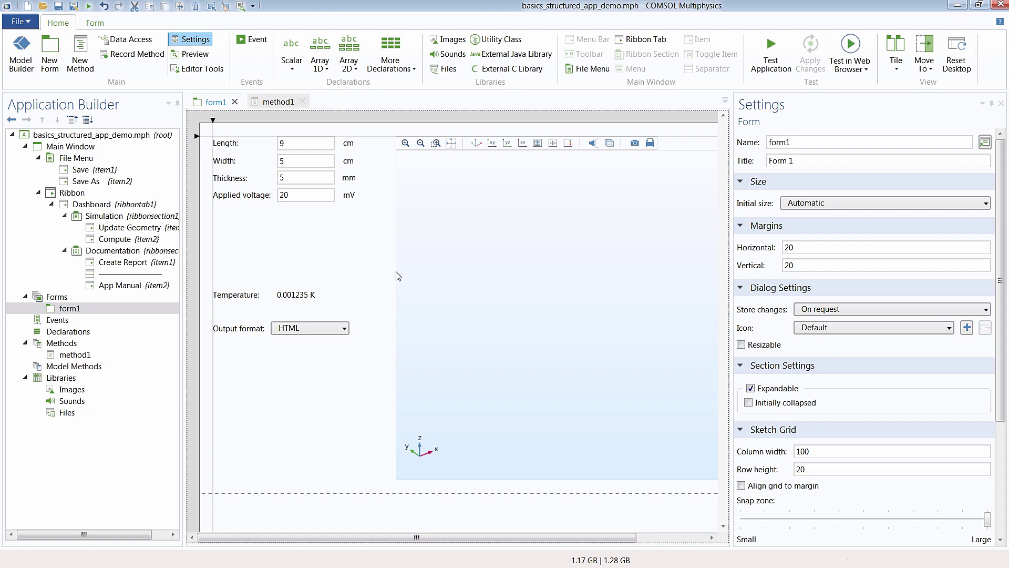
Test the application by opening the app manual from its Dashboard ribbon and resizing the app window, and close the test.
{"action": "left_click", "coordinate": [783, 62]}
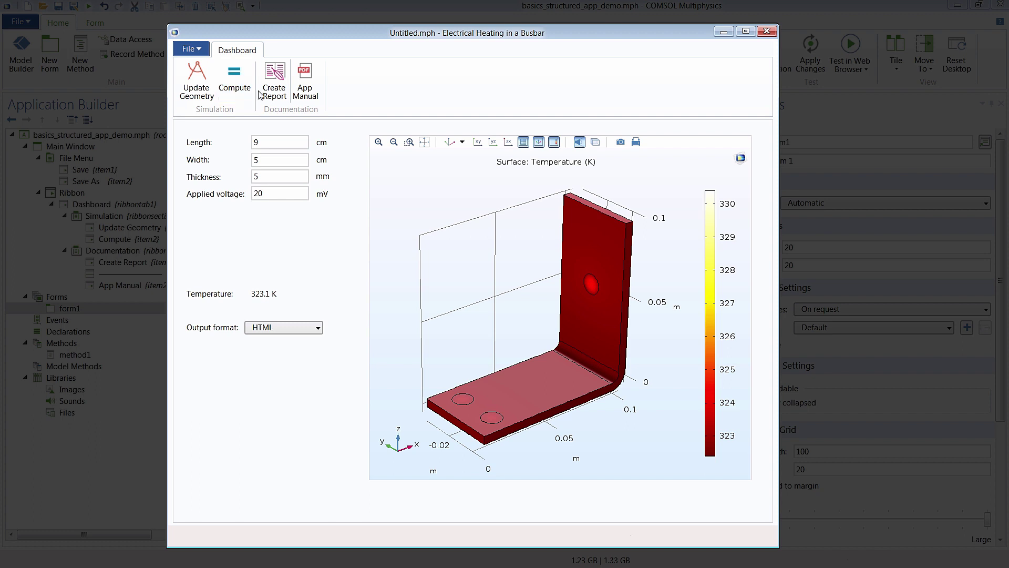
{"action": "left_click", "coordinate": [316, 93]}
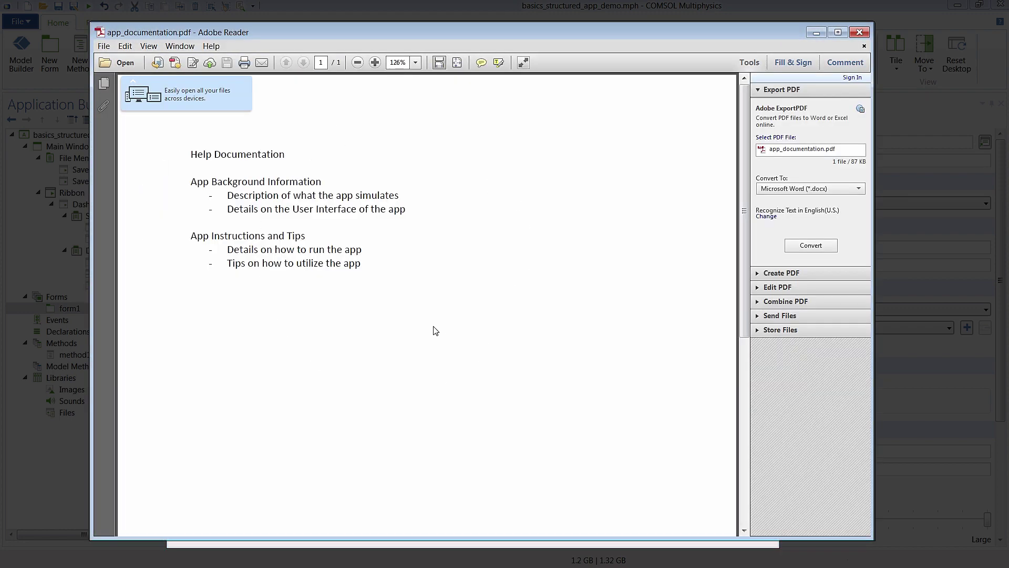
{"action": "left_click", "coordinate": [859, 33]}
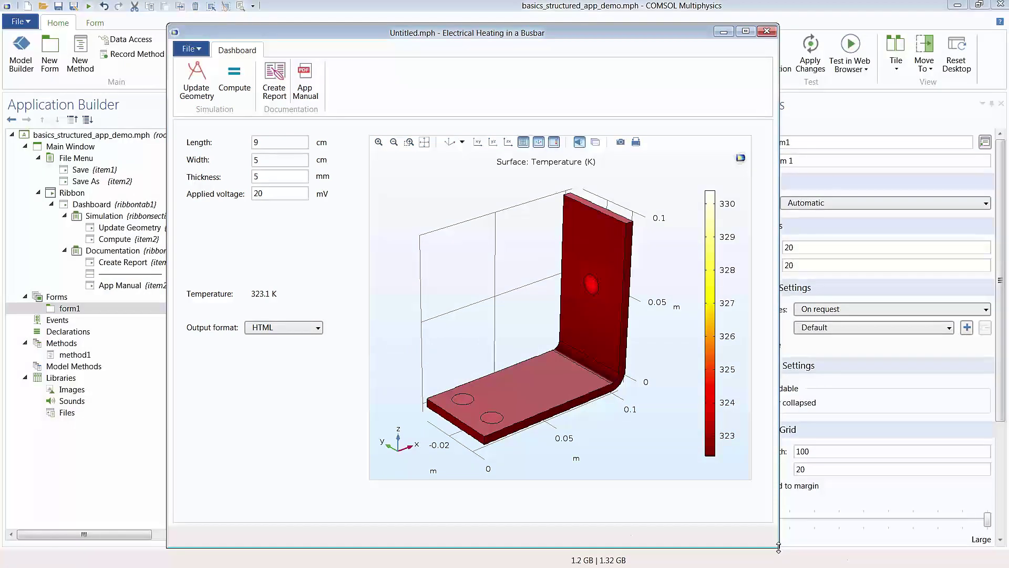
{"action": "left_click_drag", "start_coordinate": [779, 547], "coordinate": [787, 529]}
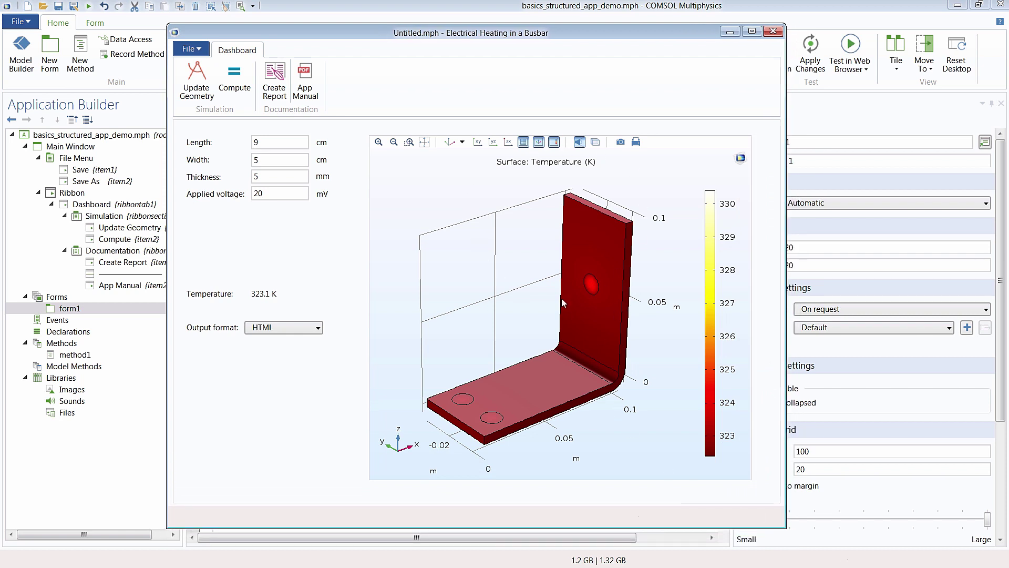
{"action": "left_click", "coordinate": [773, 32]}
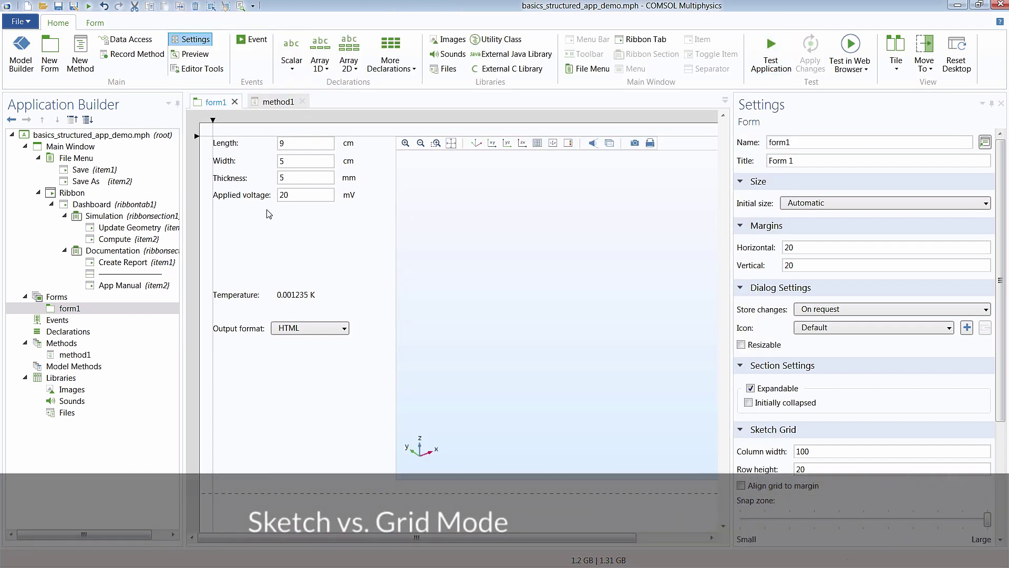
Move the Temperature and Output format objects up beneath the Applied voltage row in form1, and briefly show the sketch grid lines.
{"action": "left_click", "coordinate": [100, 23]}
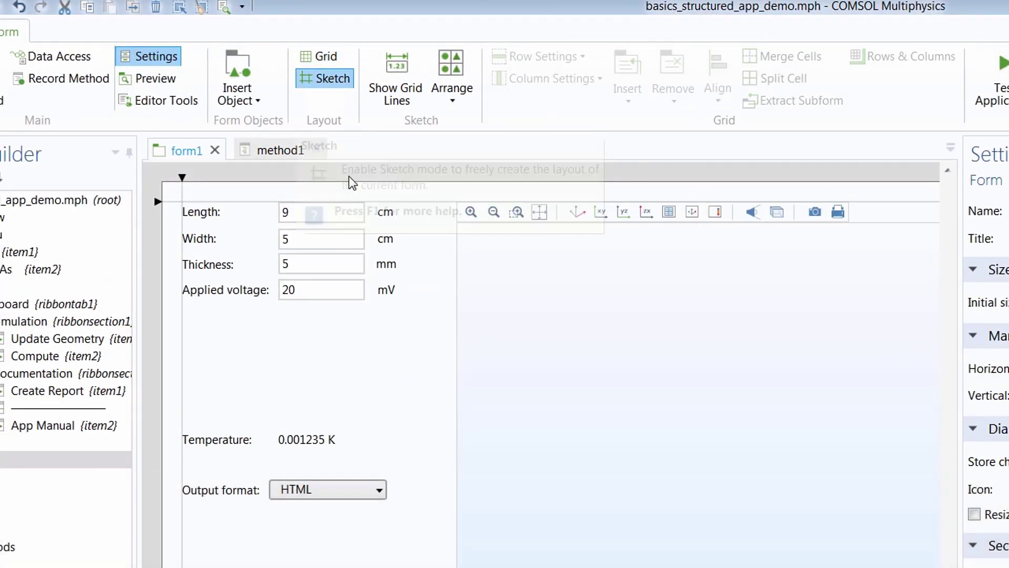
{"action": "left_click_drag", "start_coordinate": [418, 538], "coordinate": [136, 415]}
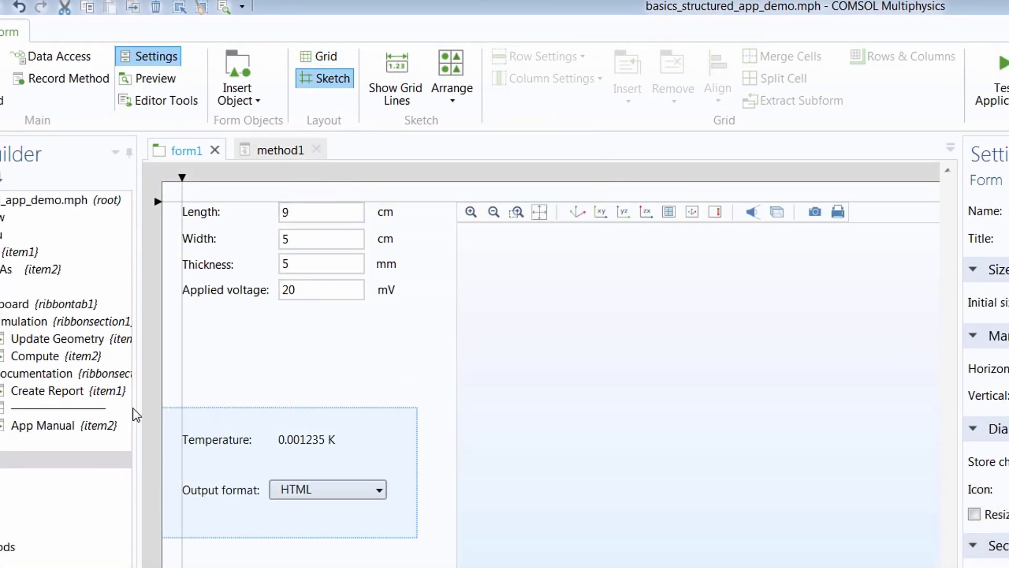
{"action": "left_click_drag", "start_coordinate": [224, 438], "coordinate": [216, 323]}
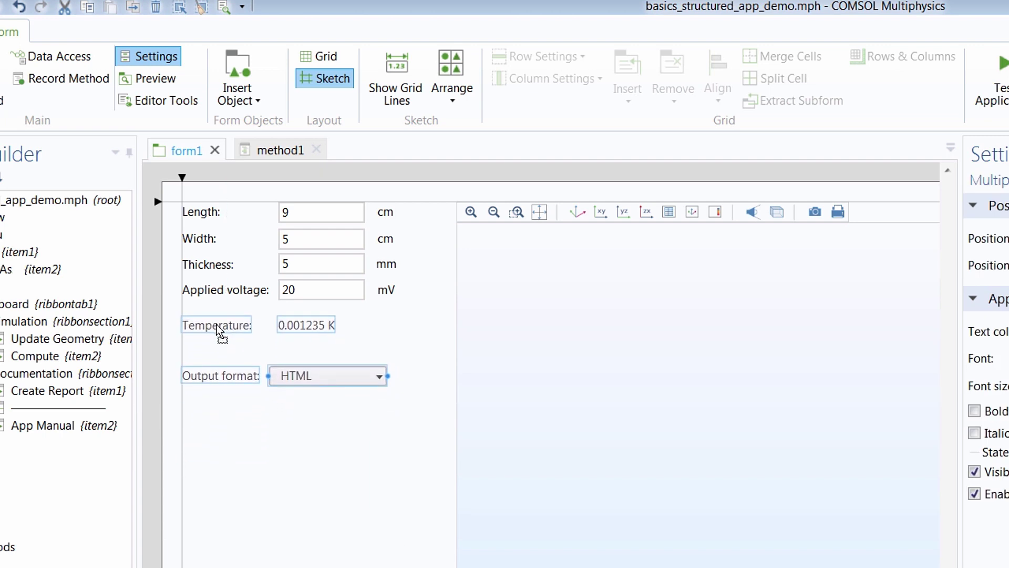
{"action": "left_click", "coordinate": [404, 460]}
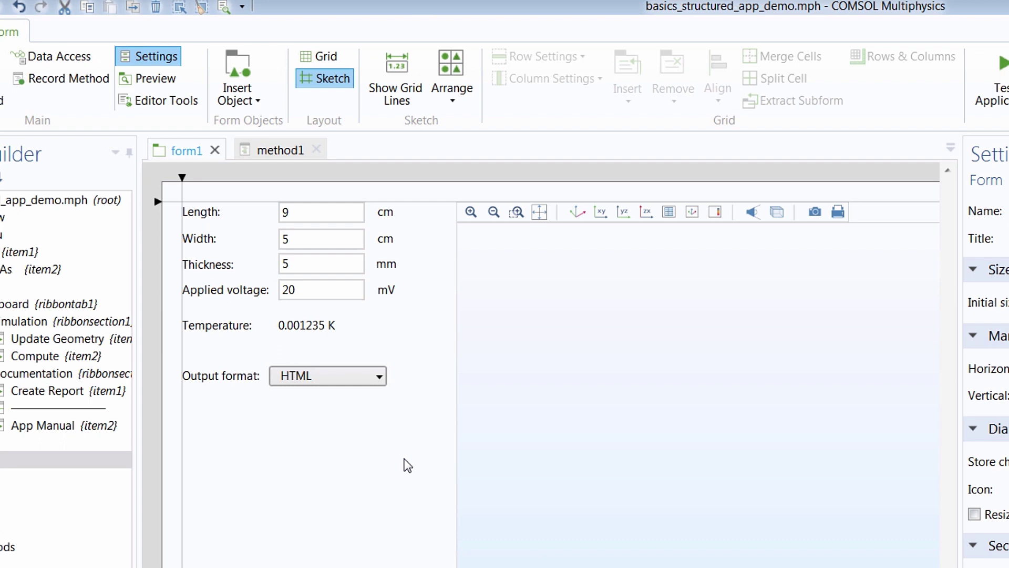
{"action": "left_click", "coordinate": [406, 87]}
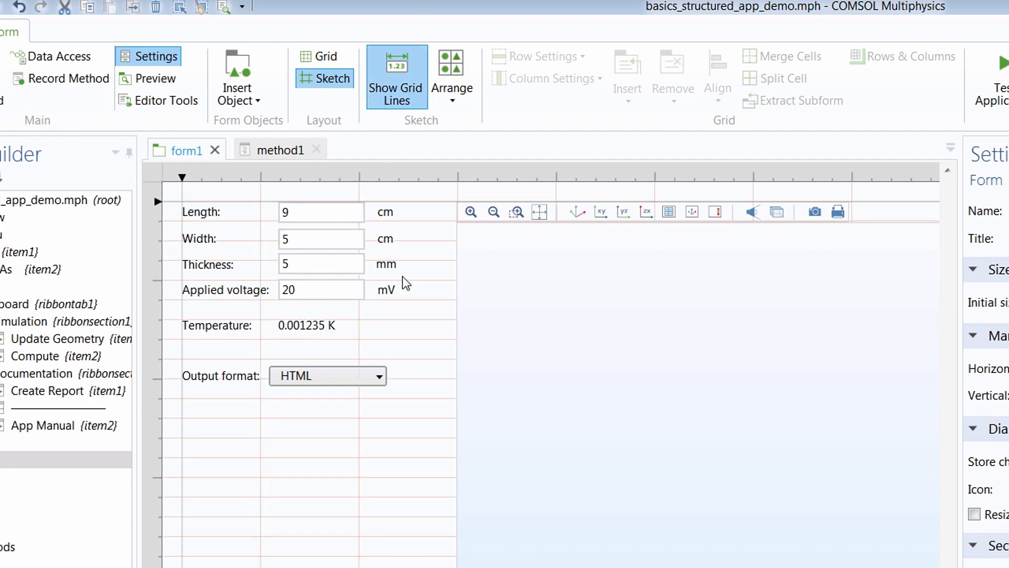
{"action": "left_click", "coordinate": [406, 92]}
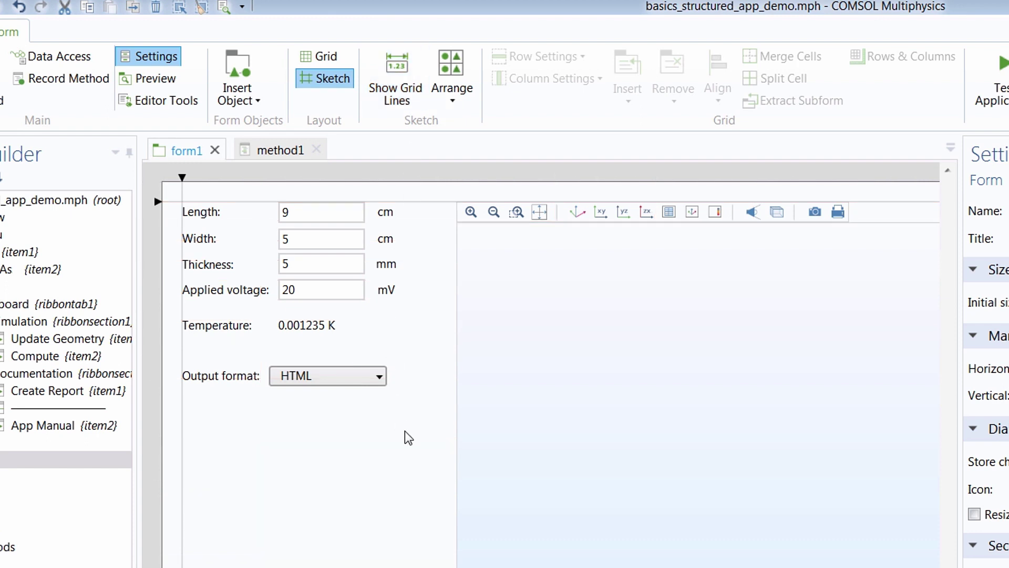
Try right-aligning the temperature value with the Output format combo box, and left-align the two objects instead.
{"action": "left_click_drag", "start_coordinate": [410, 432], "coordinate": [265, 306]}
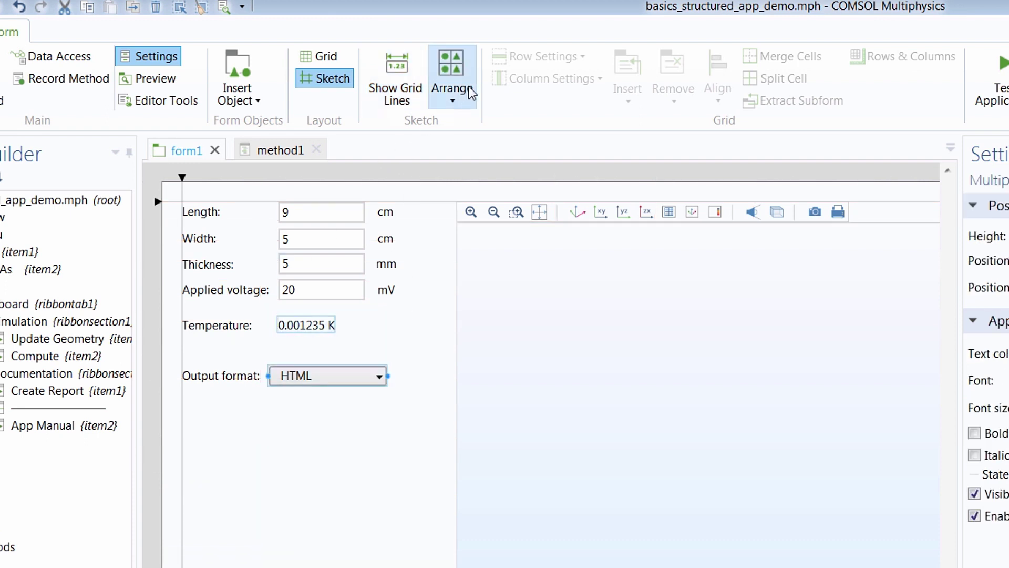
{"action": "left_click", "coordinate": [471, 96]}
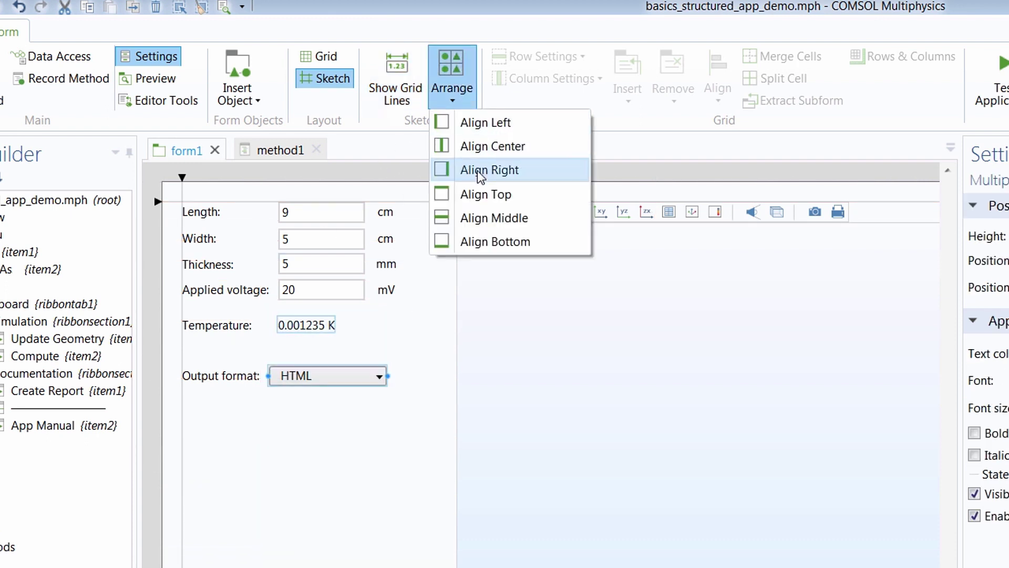
{"action": "left_click", "coordinate": [478, 170]}
{"action": "left_click", "coordinate": [453, 91]}
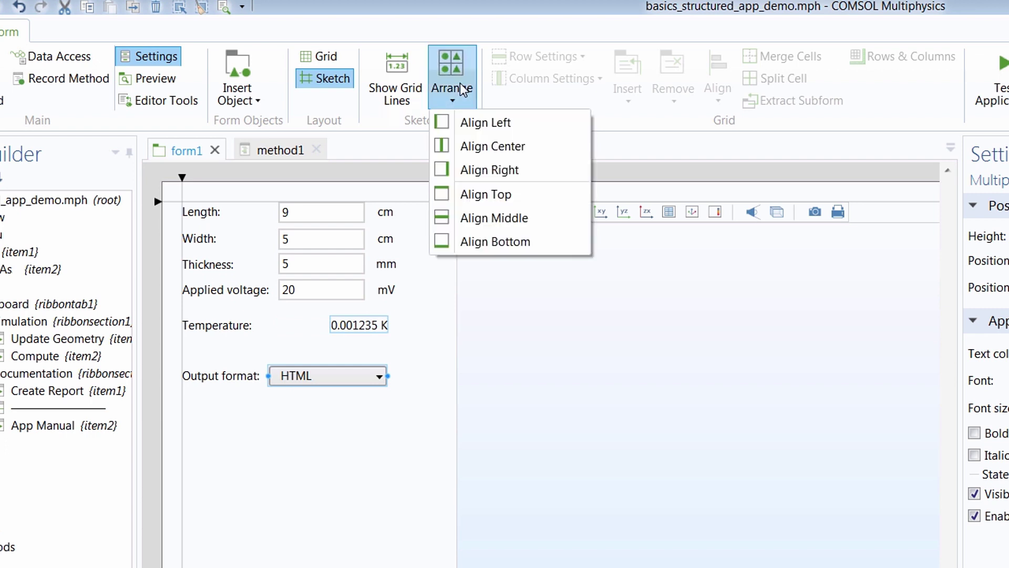
{"action": "left_click", "coordinate": [475, 130]}
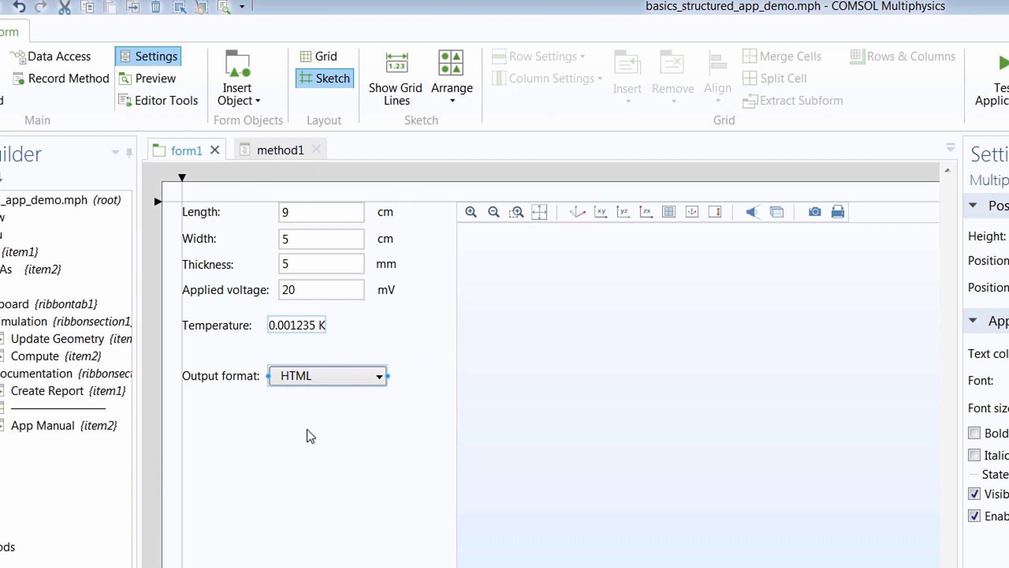
Switch form1 to Grid layout mode and remove the three superfluous columns among the input fields and units.
{"action": "left_click", "coordinate": [327, 58]}
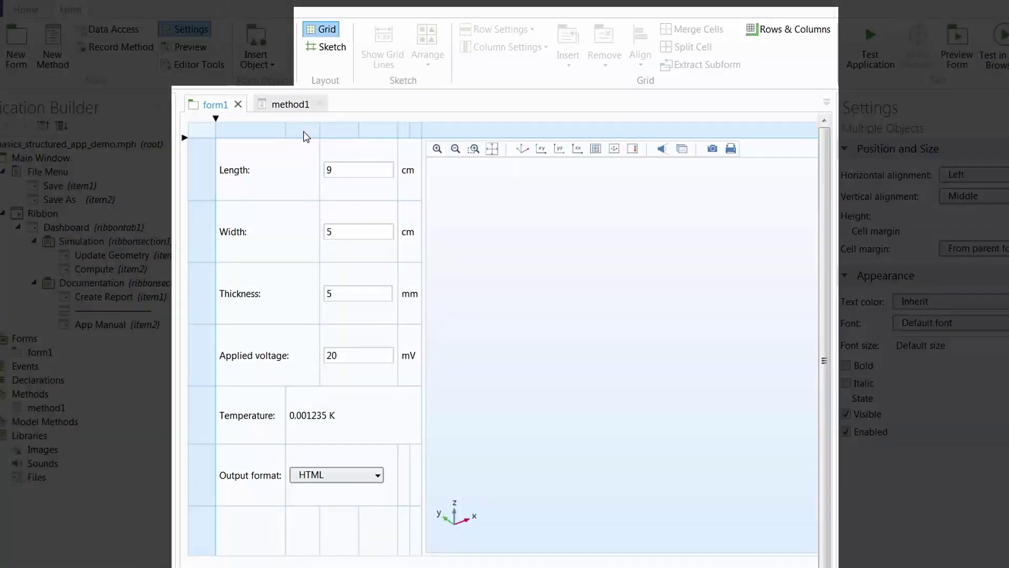
{"action": "left_click", "coordinate": [307, 136]}
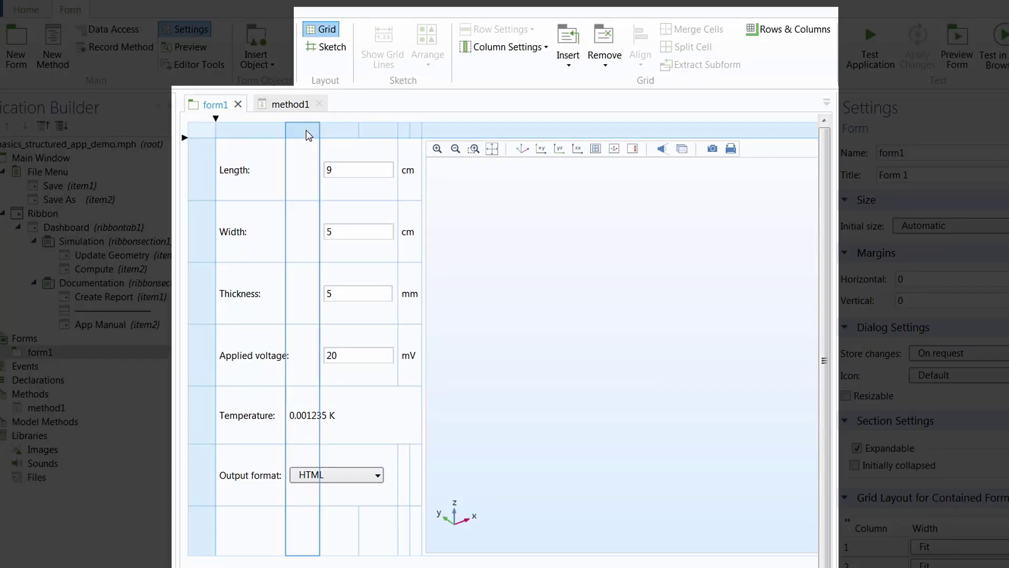
{"action": "left_click", "coordinate": [605, 45]}
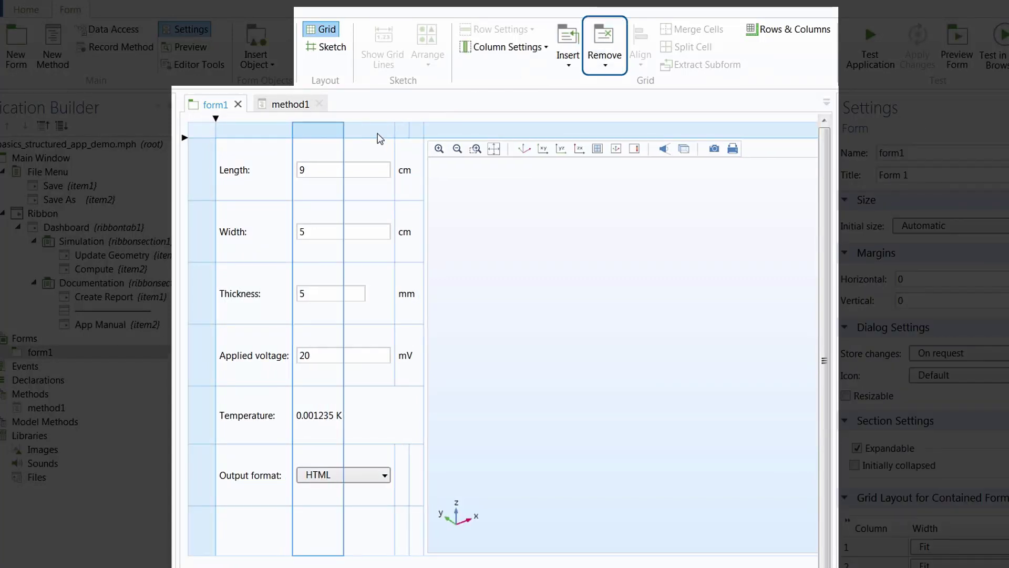
{"action": "left_click", "coordinate": [381, 134]}
{"action": "left_click", "coordinate": [613, 33]}
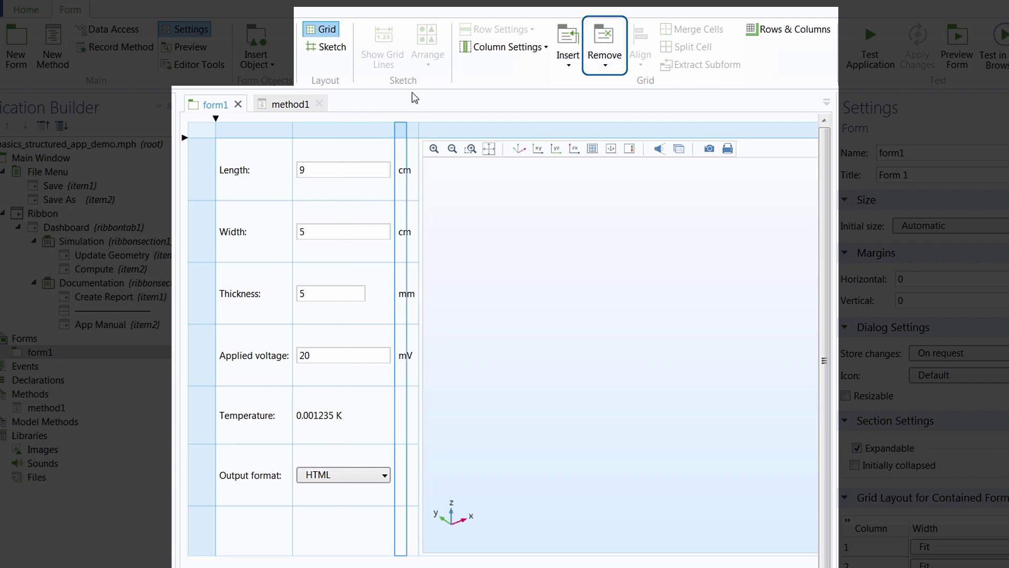
{"action": "left_click", "coordinate": [413, 131]}
{"action": "left_click", "coordinate": [605, 44]}
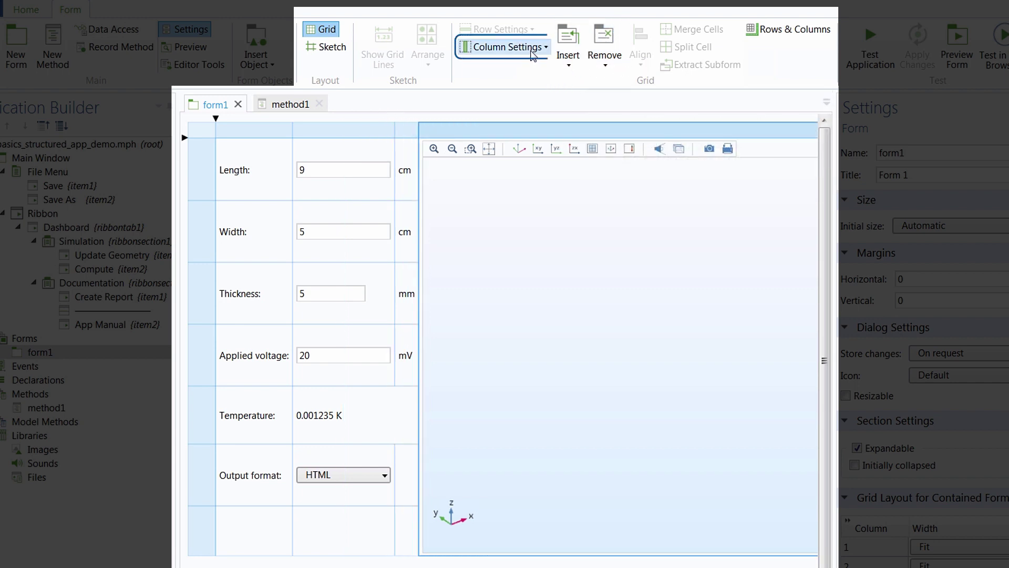
Set the graphics object's column to Grow Column and the empty row below Output format to Grow Row.
{"action": "left_click", "coordinate": [533, 46]}
{"action": "left_click", "coordinate": [537, 89]}
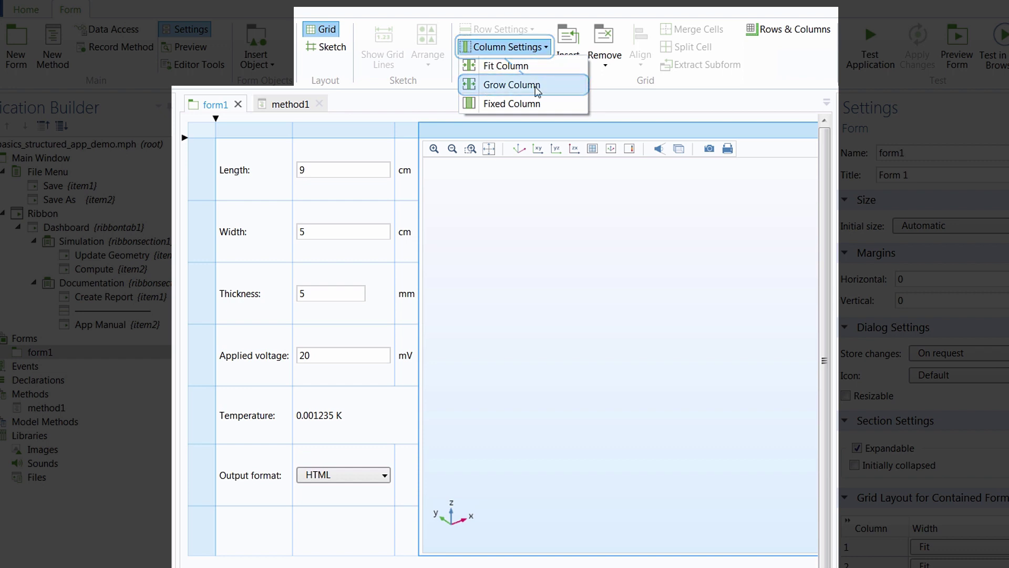
{"action": "left_click", "coordinate": [205, 524]}
{"action": "left_click", "coordinate": [498, 31]}
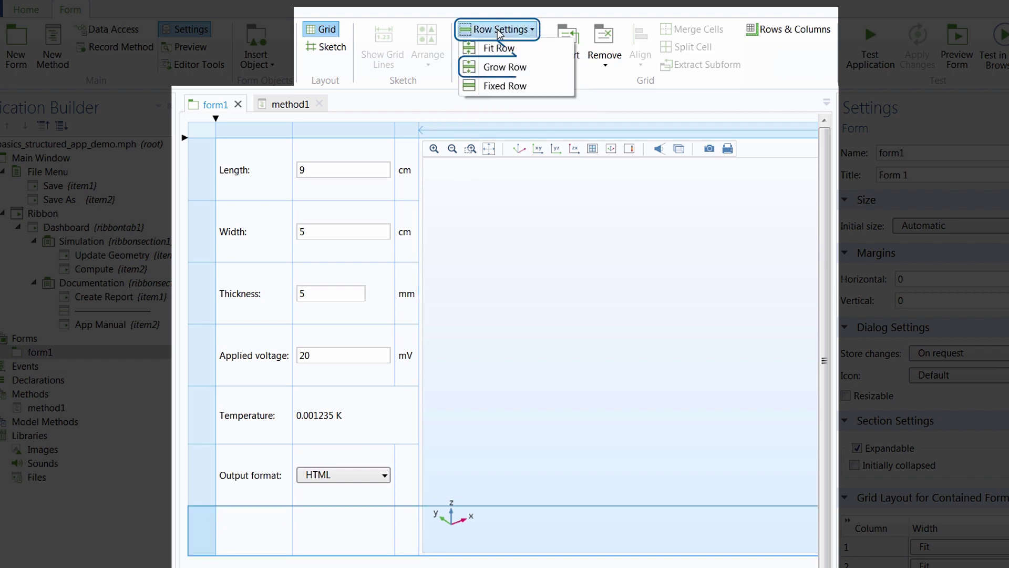
{"action": "left_click", "coordinate": [513, 66]}
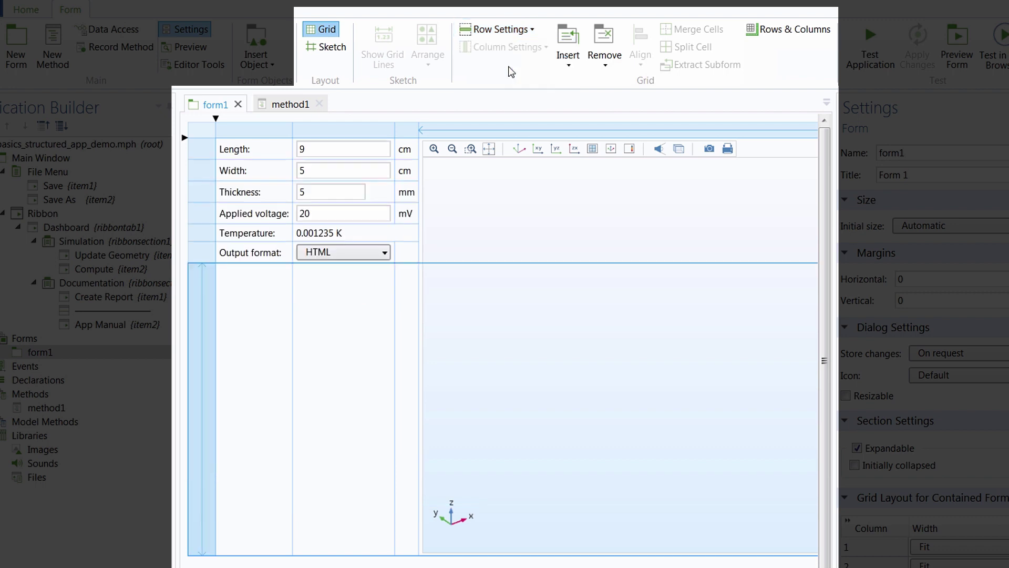
Align the graphics object to fill its cell both horizontally and vertically.
{"action": "left_click", "coordinate": [529, 198]}
{"action": "left_click", "coordinate": [641, 65]}
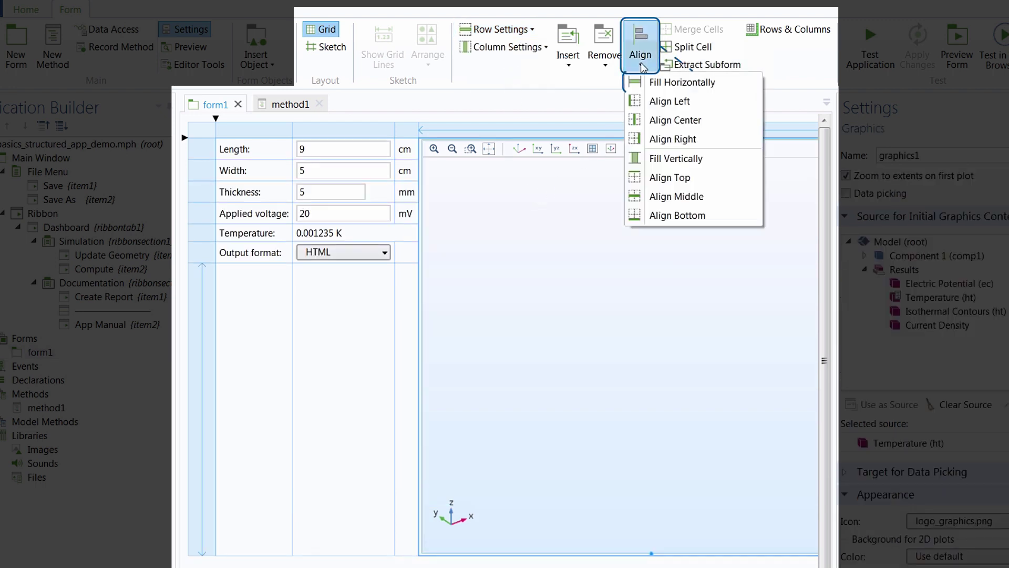
{"action": "left_click", "coordinate": [649, 81]}
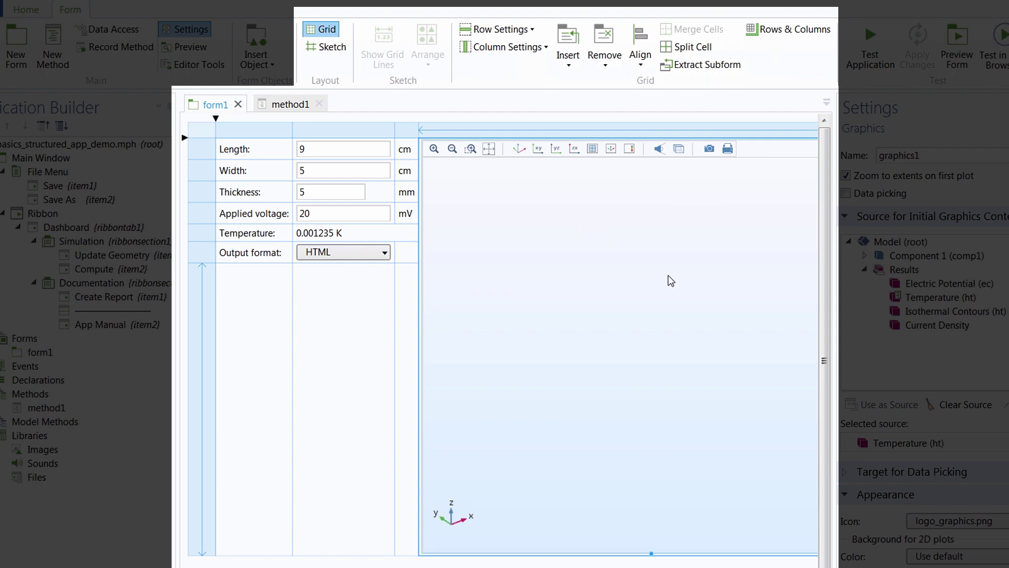
{"action": "left_click", "coordinate": [640, 59]}
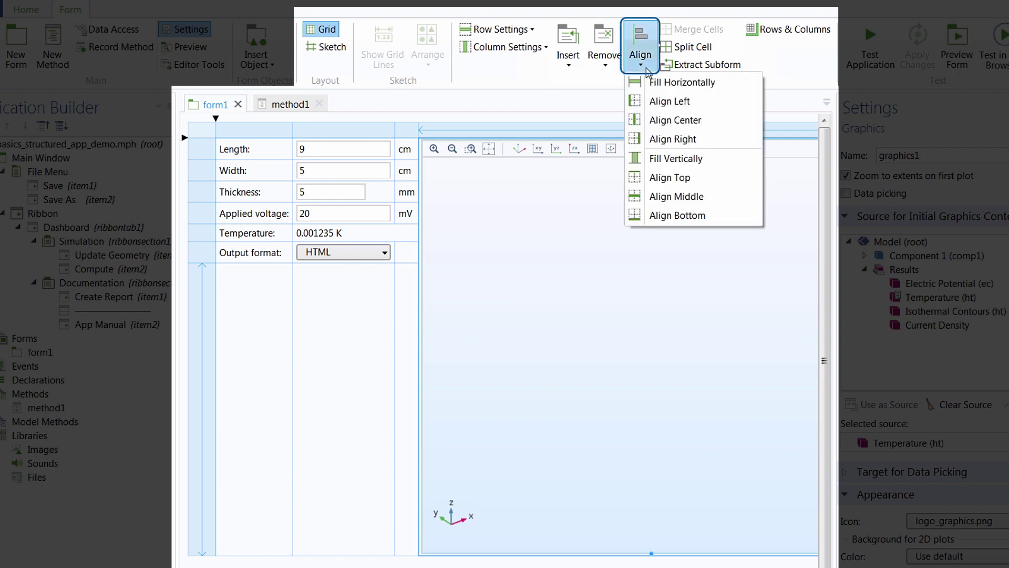
{"action": "left_click", "coordinate": [675, 158]}
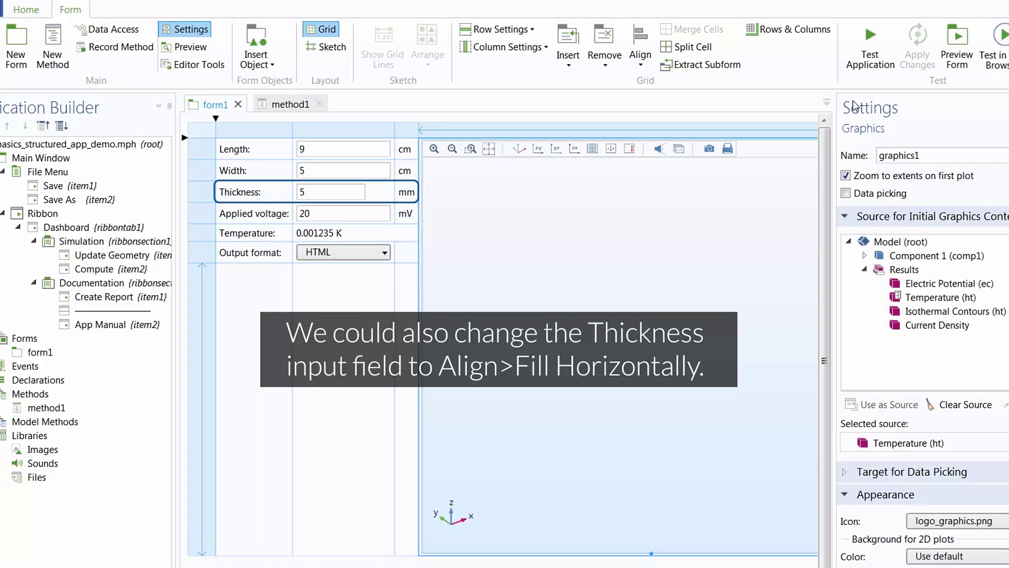
Test the application by moving and resizing its window to check how the graphics adapt, and close the test.
{"action": "left_click", "coordinate": [872, 56]}
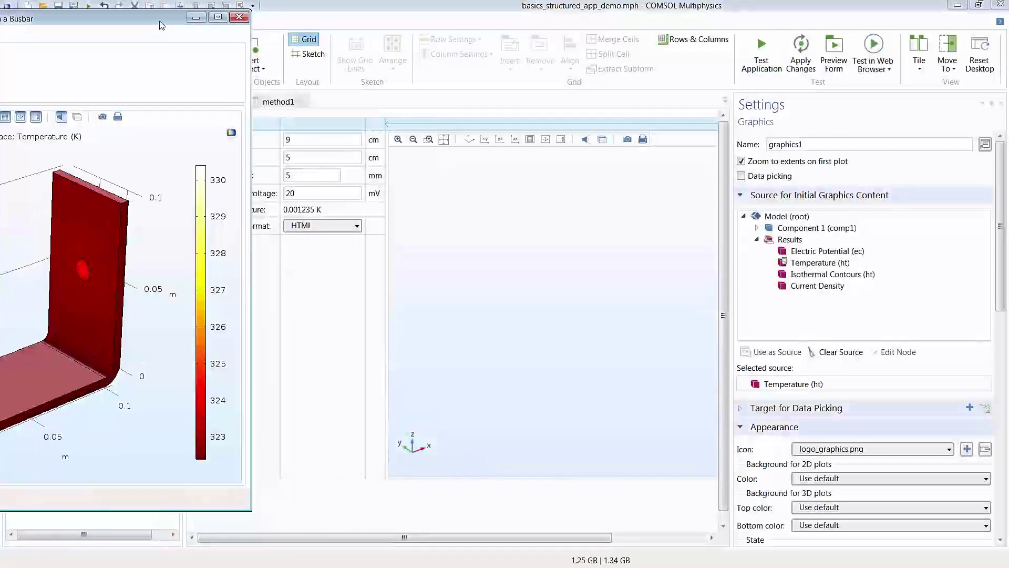
{"action": "left_click_drag", "start_coordinate": [177, 46], "coordinate": [649, 30]}
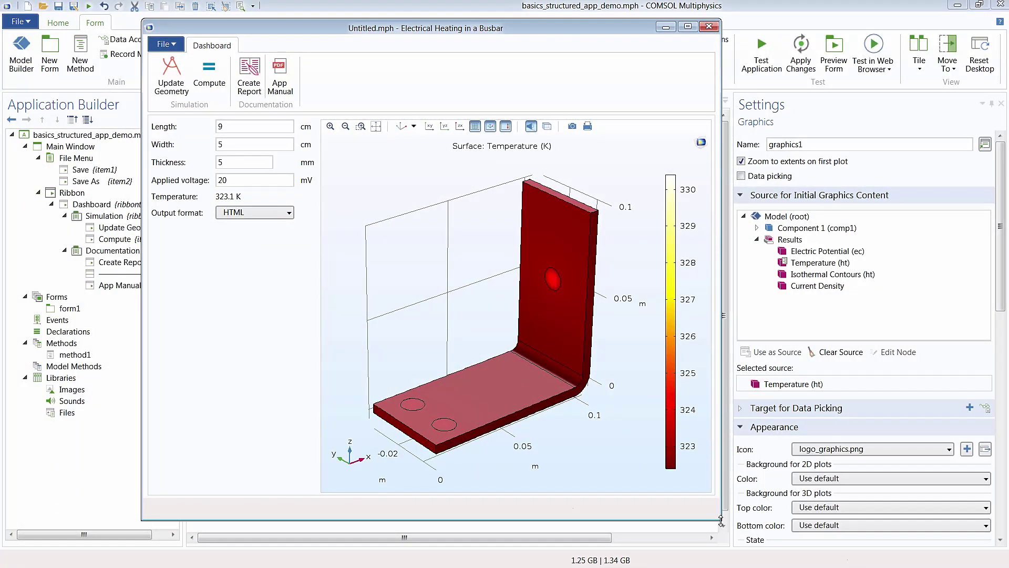
{"action": "left_click_drag", "start_coordinate": [721, 520], "coordinate": [678, 395]}
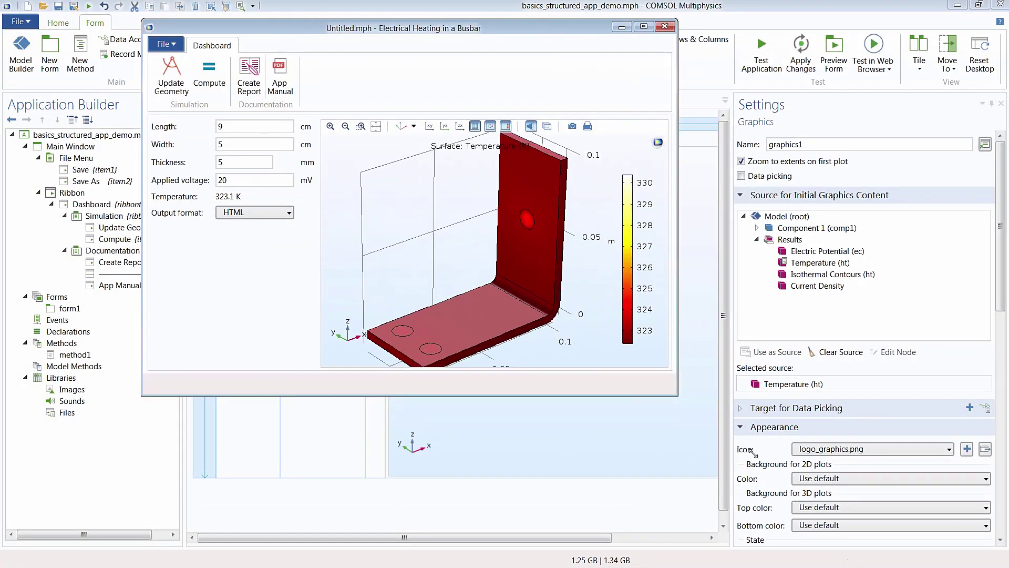
{"action": "left_click_drag", "start_coordinate": [752, 451], "coordinate": [688, 422]}
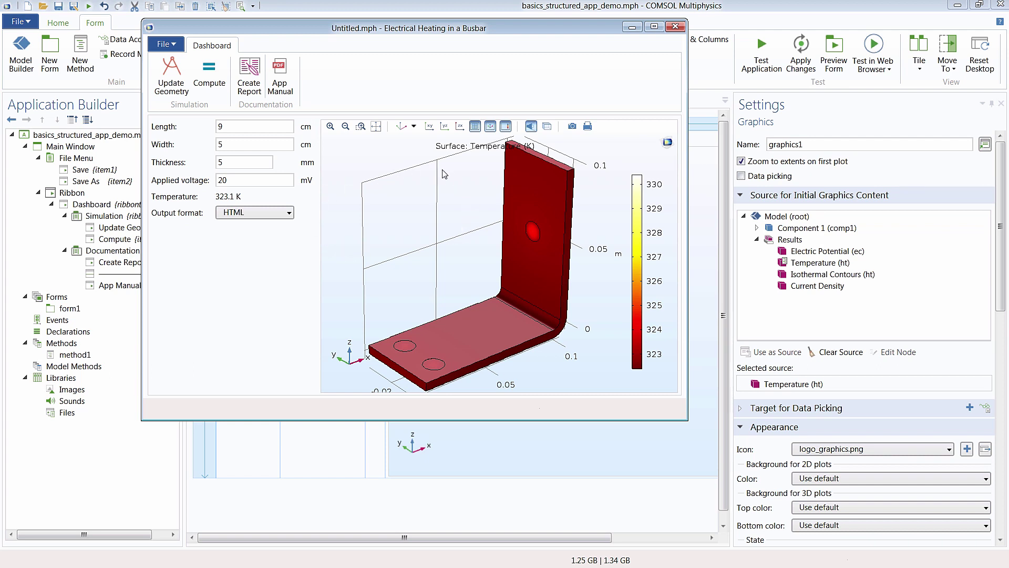
{"action": "left_click", "coordinate": [675, 26]}
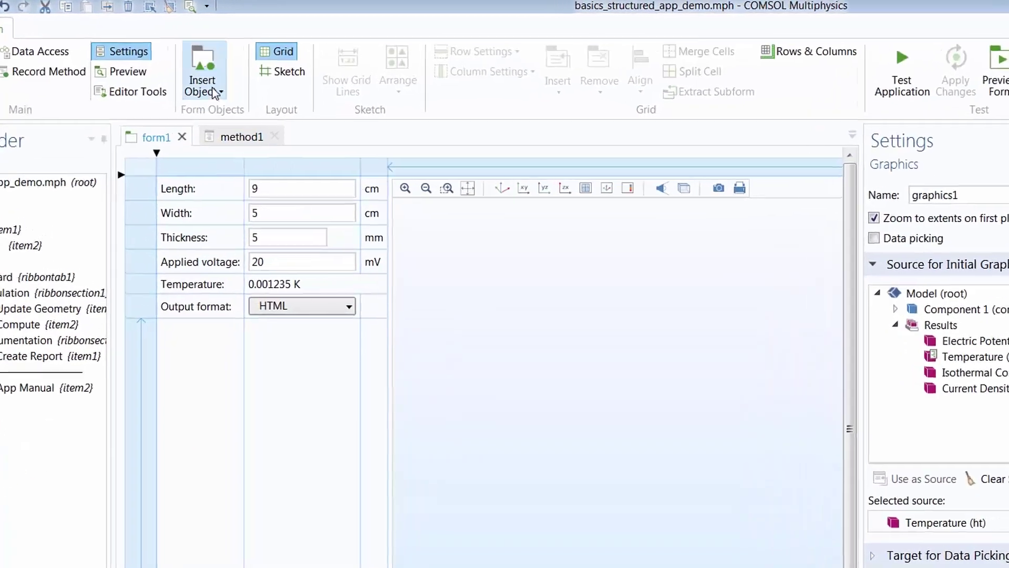
{"action": "left_click", "coordinate": [199, 100]}
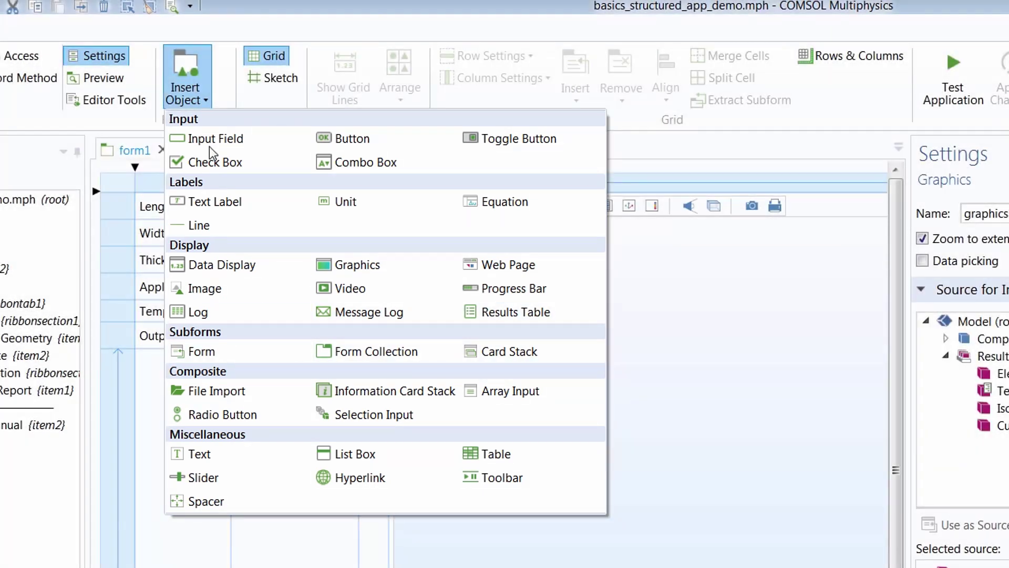
{"action": "left_click", "coordinate": [196, 94]}
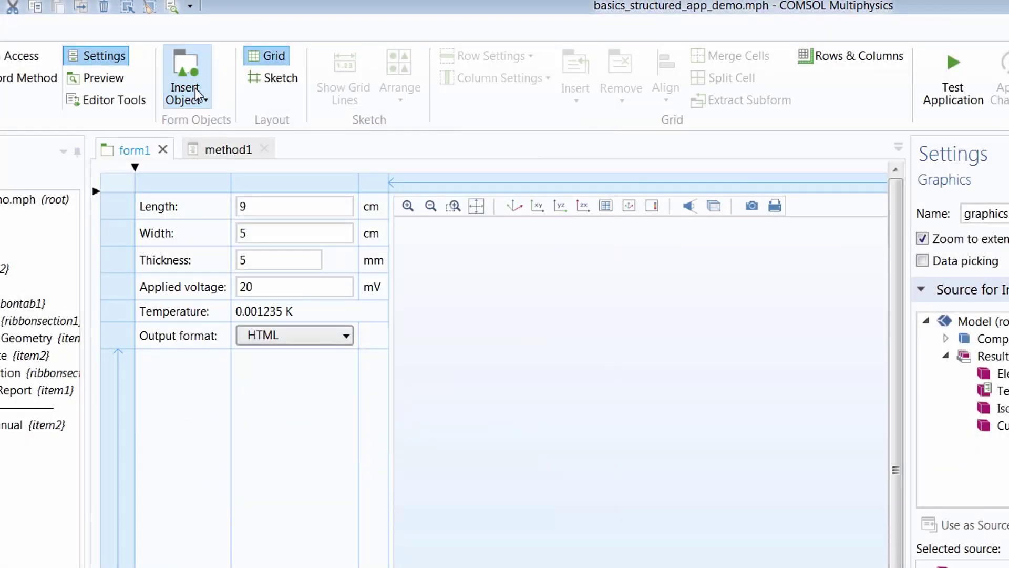
Extract the Output format label and combo box from form1 into a subform, and check the result in both forms.
{"action": "left_click", "coordinate": [179, 342]}
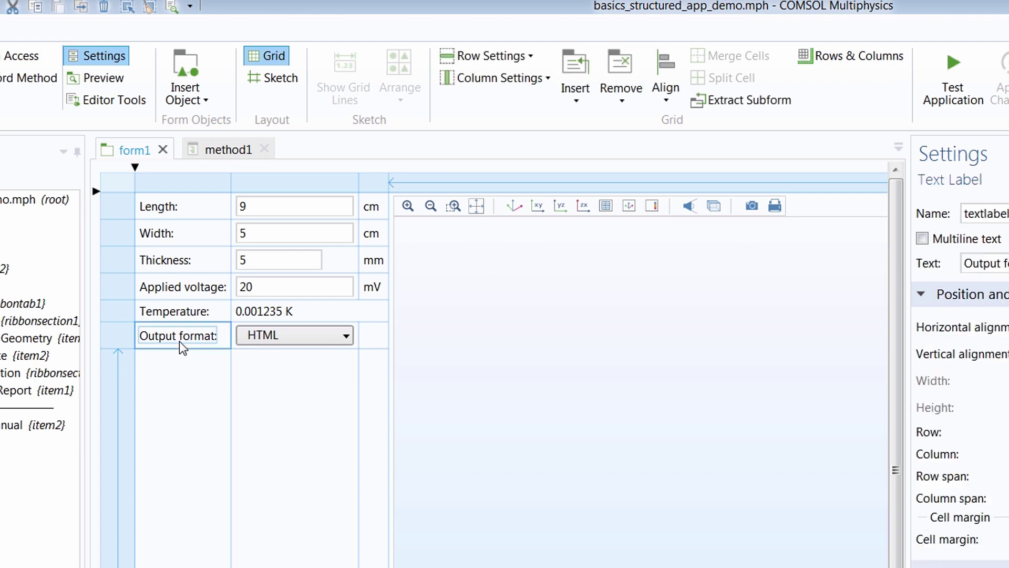
{"action": "left_click", "coordinate": [354, 336], "text": "ctrl"}
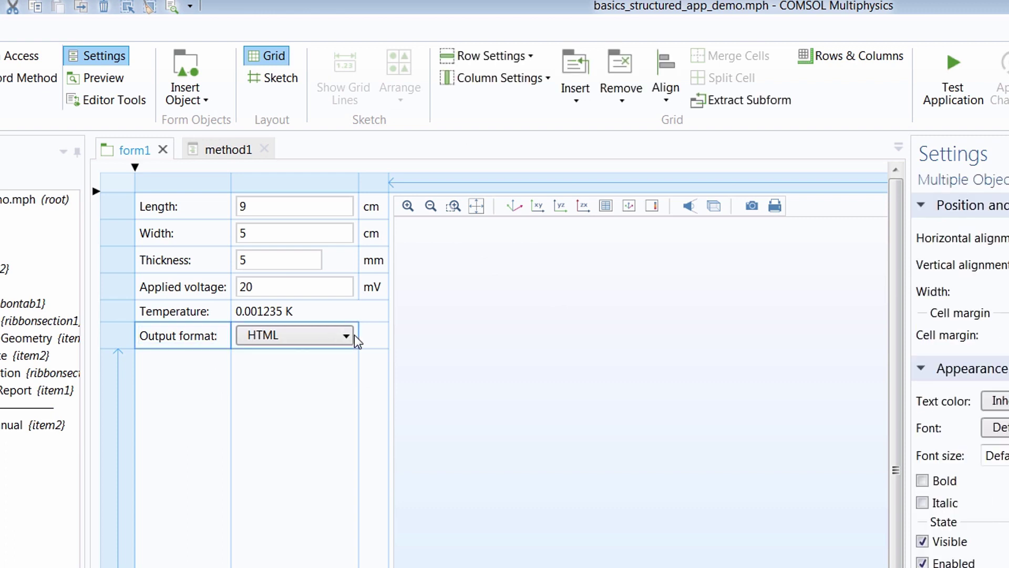
{"action": "left_click", "coordinate": [735, 104]}
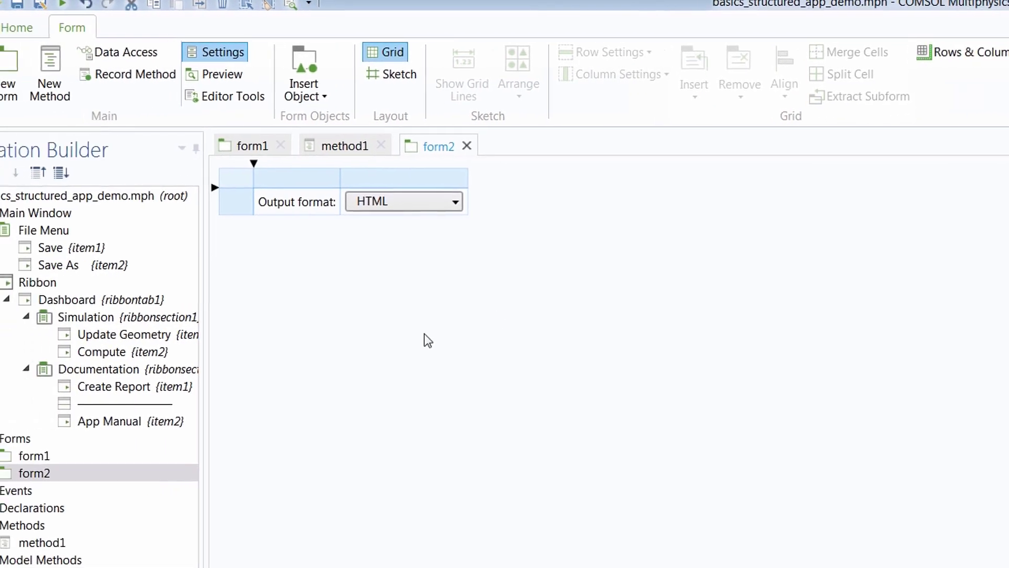
{"action": "left_click", "coordinate": [143, 472]}
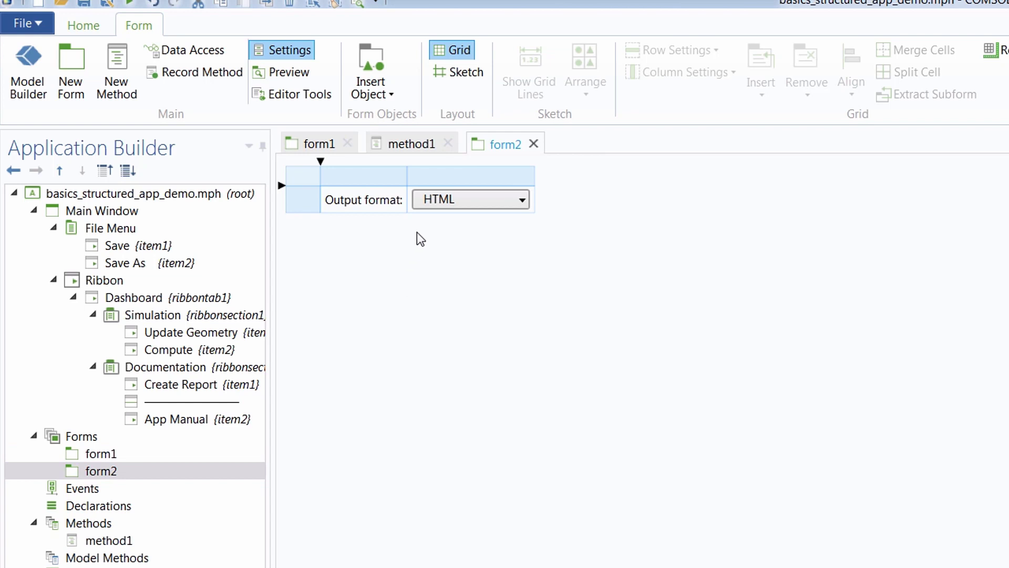
{"action": "left_click", "coordinate": [316, 143]}
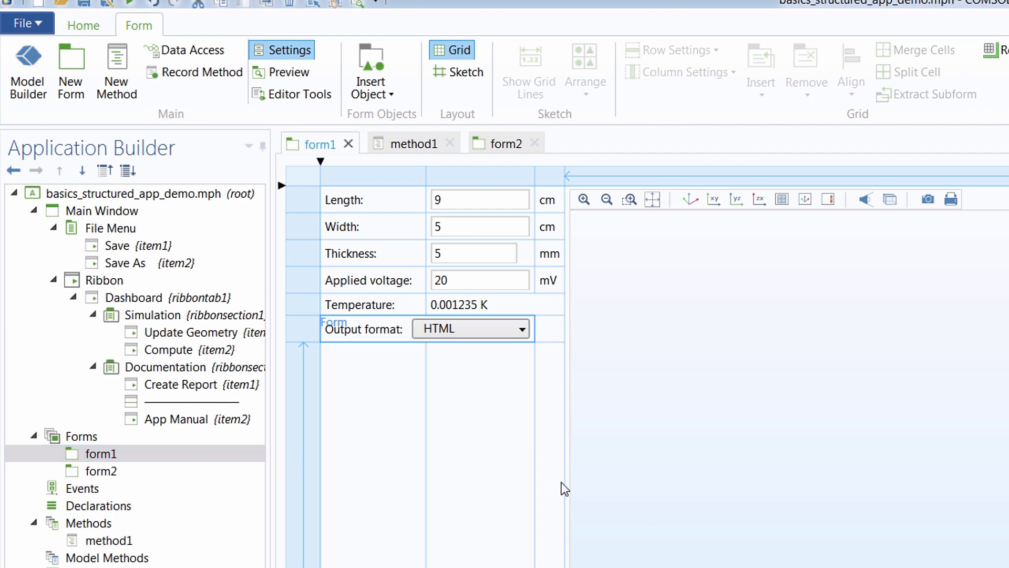
Change form1's title to Main and its name to main.
{"action": "left_click", "coordinate": [128, 453]}
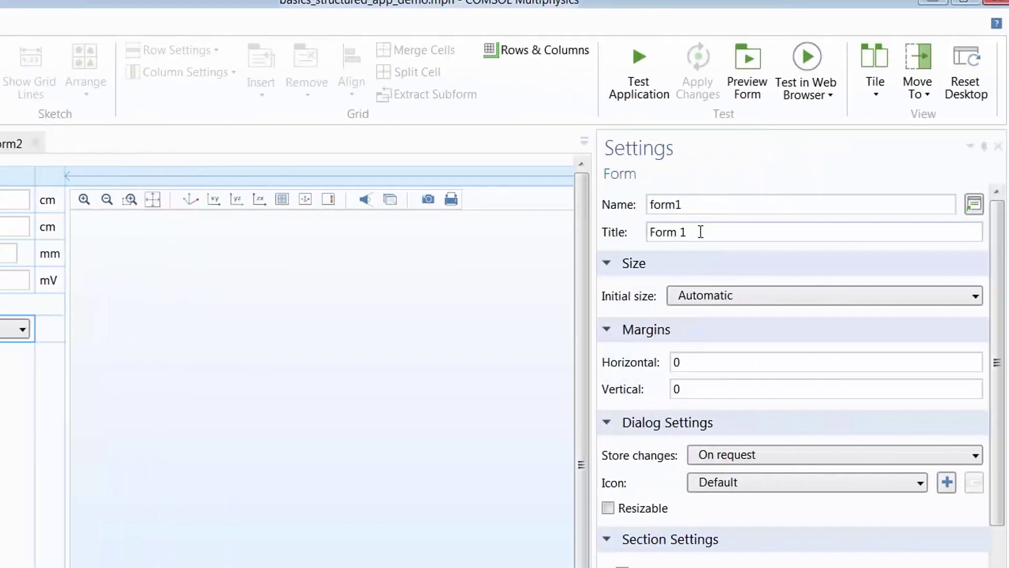
{"action": "left_click_drag", "start_coordinate": [699, 229], "coordinate": [606, 230]}
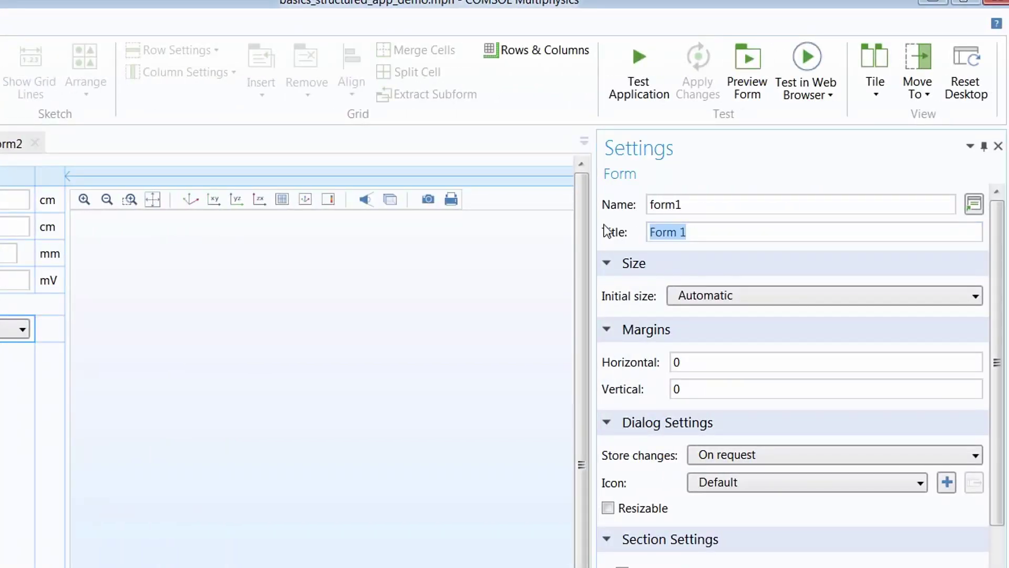
{"action": "type", "text": "Main"}
{"action": "left_click_drag", "start_coordinate": [696, 205], "coordinate": [622, 208]}
{"action": "type", "text": "mai"}
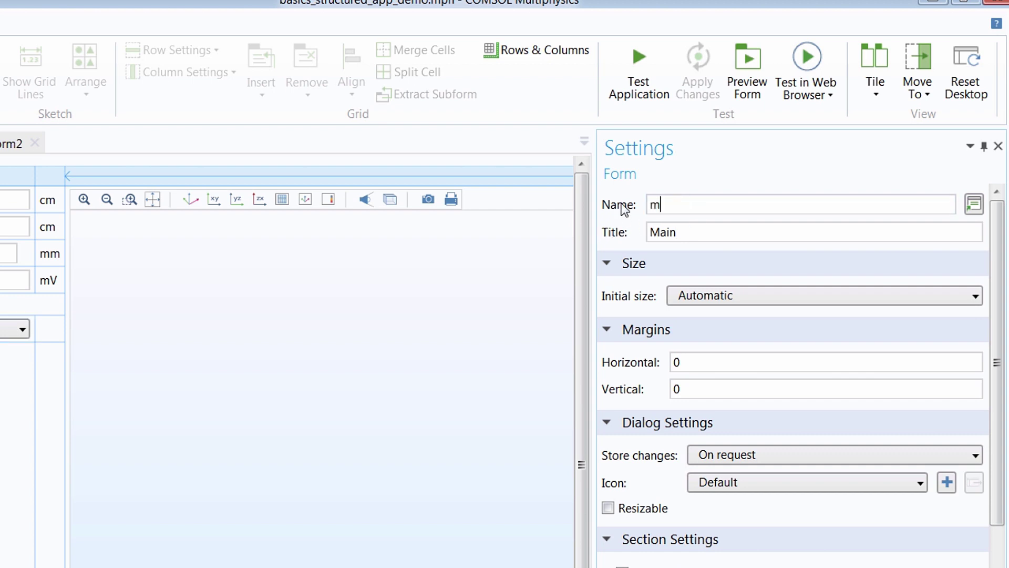
{"action": "type", "text": "n"}
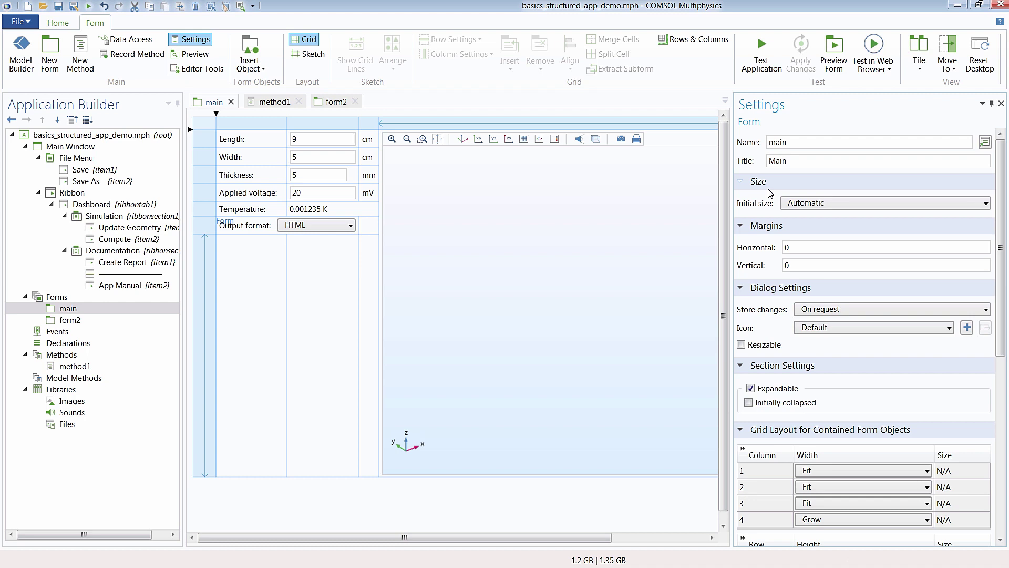
Set the Plot Geometry 1 argument of the Update Geometry ribbon item to graphics1 in the main form.
{"action": "left_click", "coordinate": [141, 229]}
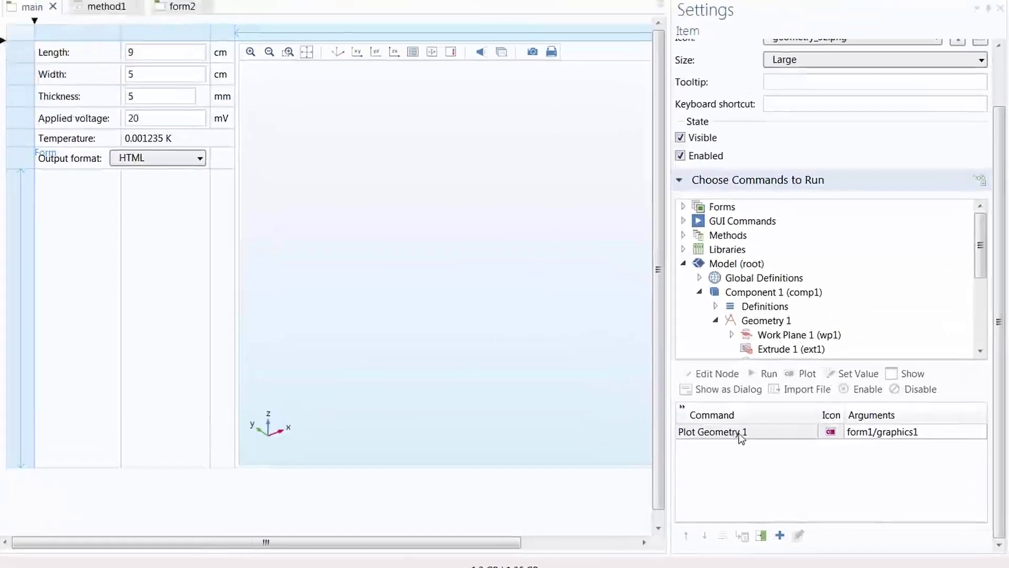
{"action": "left_click", "coordinate": [852, 430]}
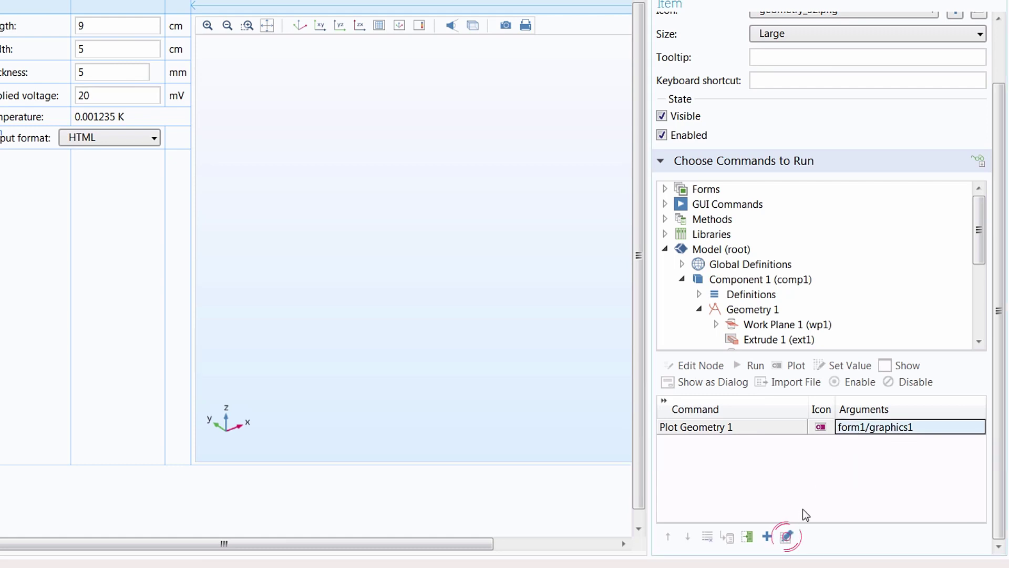
{"action": "left_click", "coordinate": [787, 536]}
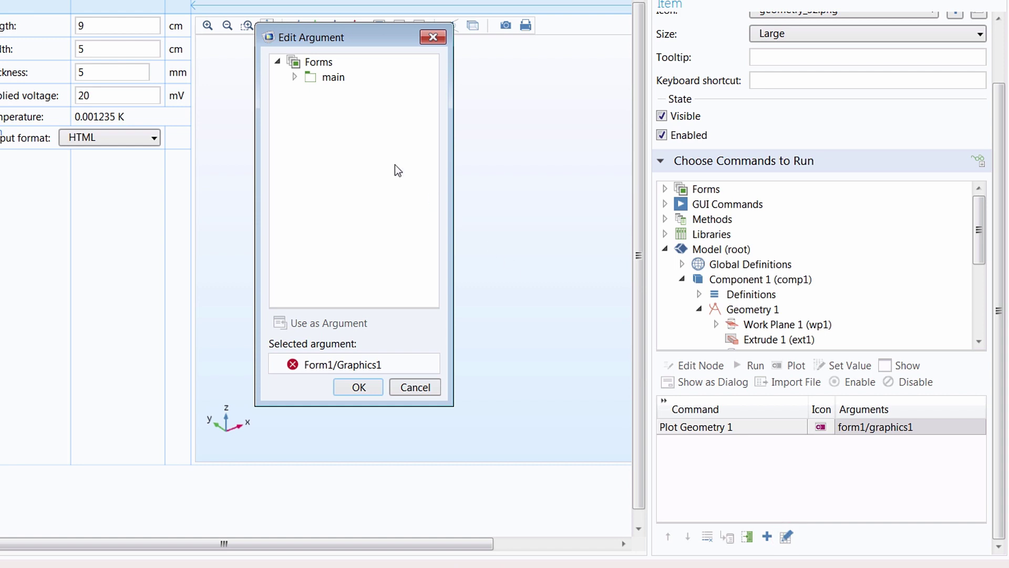
{"action": "left_click", "coordinate": [298, 77]}
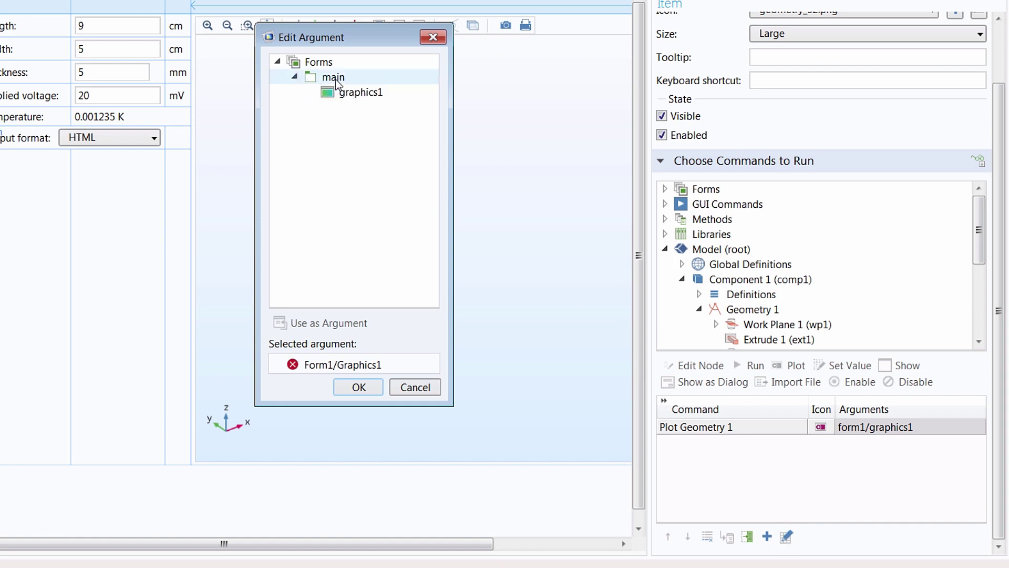
{"action": "left_click", "coordinate": [363, 93]}
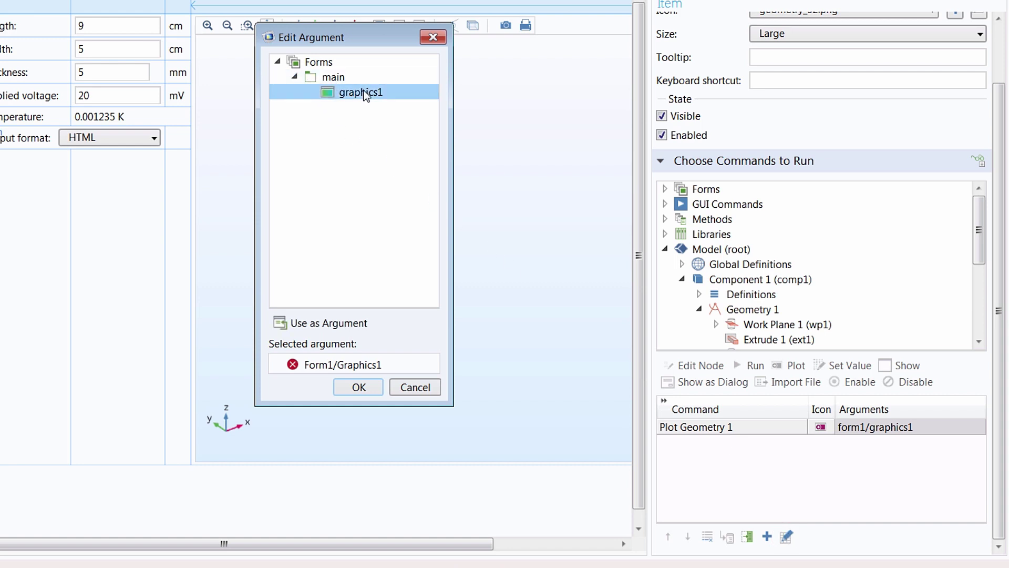
{"action": "left_click", "coordinate": [356, 322]}
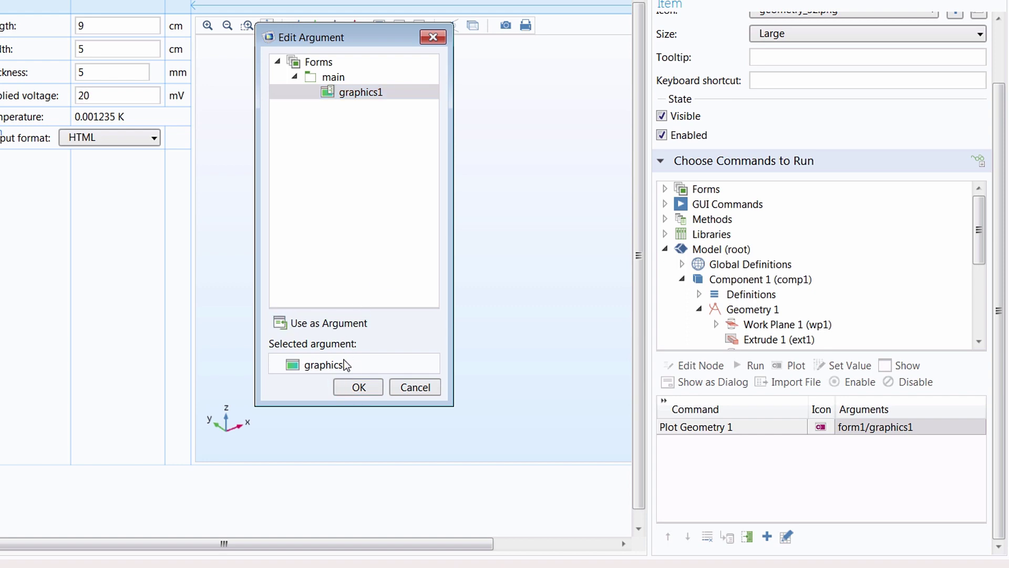
{"action": "left_click", "coordinate": [365, 387]}
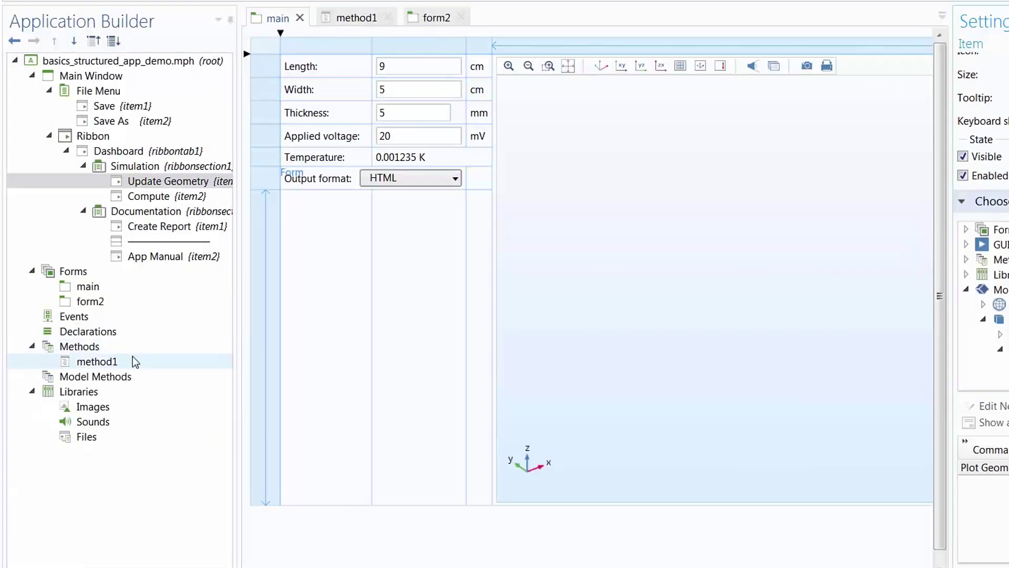
Rename method1 as compute_method, with an underscore instead of a space.
{"action": "left_click", "coordinate": [128, 362]}
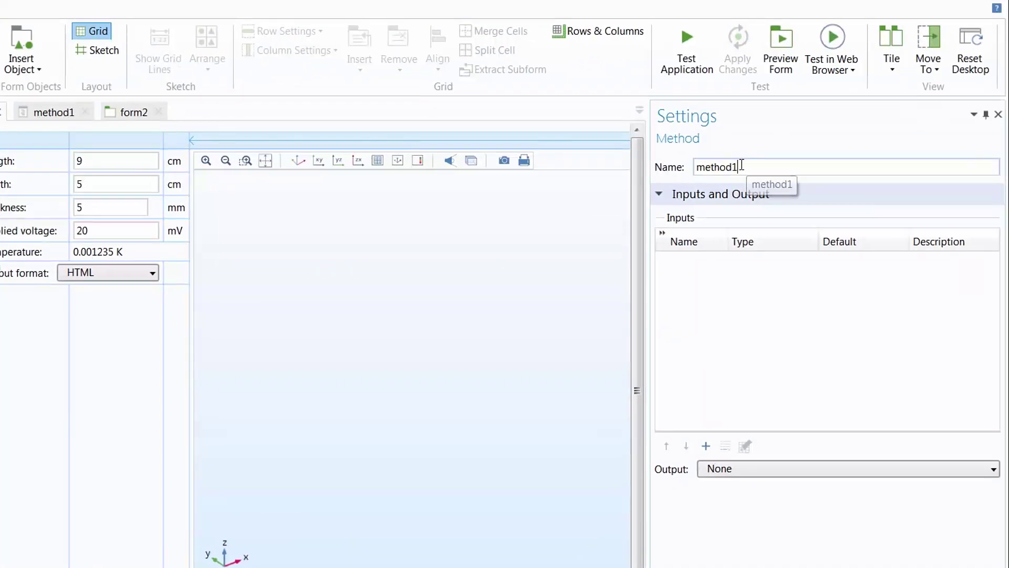
{"action": "left_click_drag", "start_coordinate": [741, 165], "coordinate": [681, 168]}
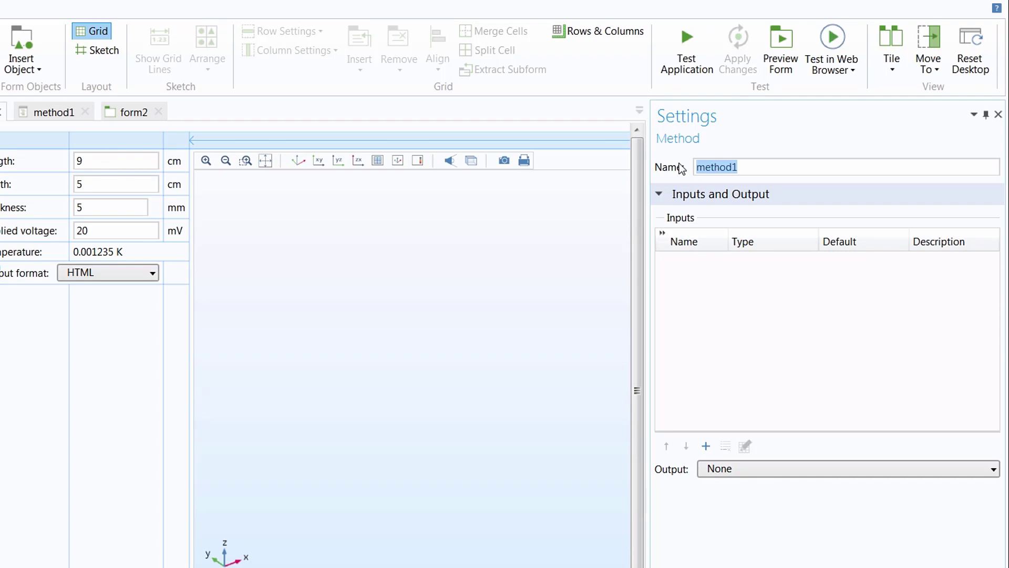
{"action": "type", "text": "compute "}
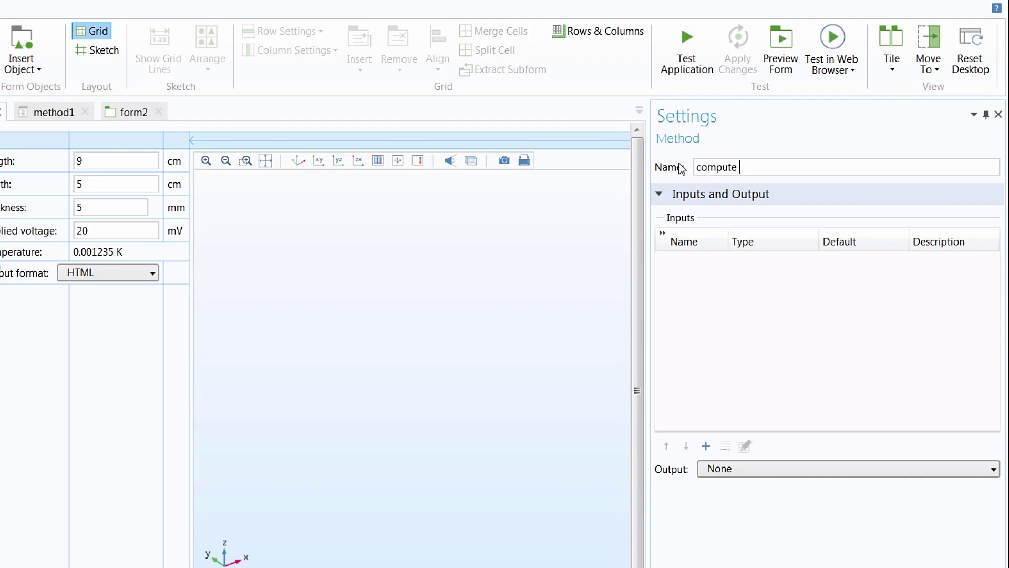
{"action": "type", "text": "method"}
{"action": "key", "text": "Return"}
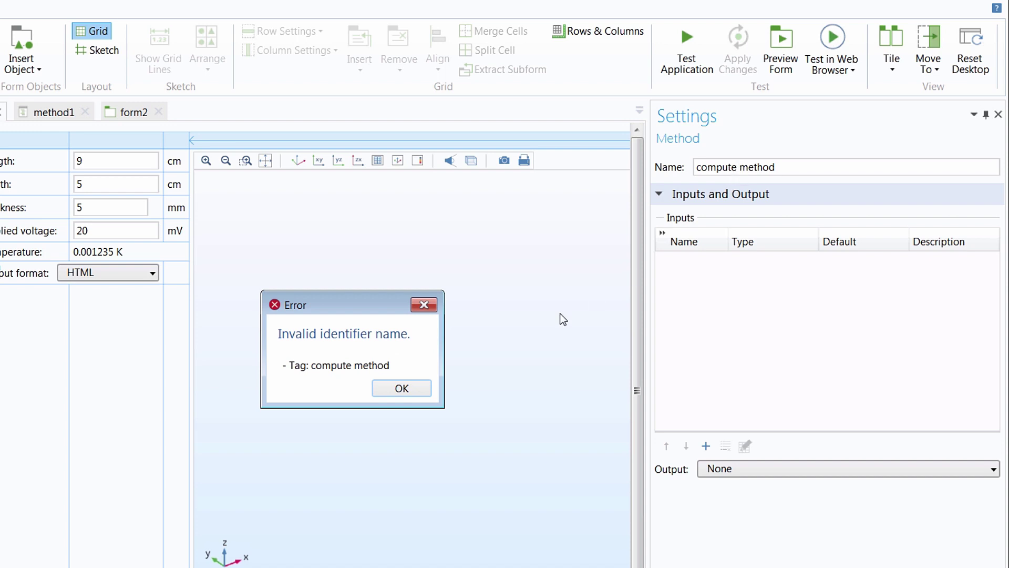
{"action": "left_click", "coordinate": [413, 388]}
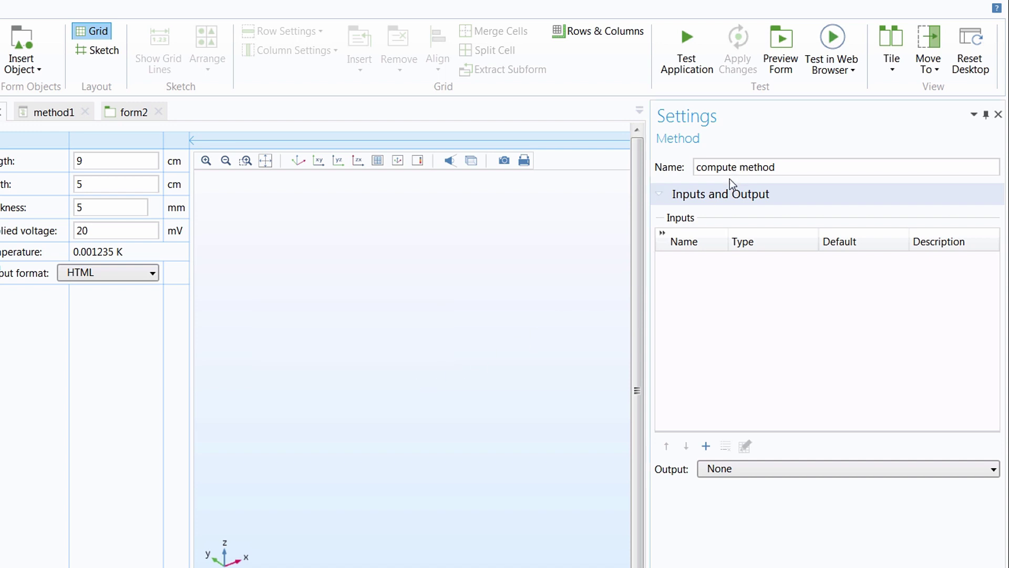
{"action": "left_click", "coordinate": [740, 167]}
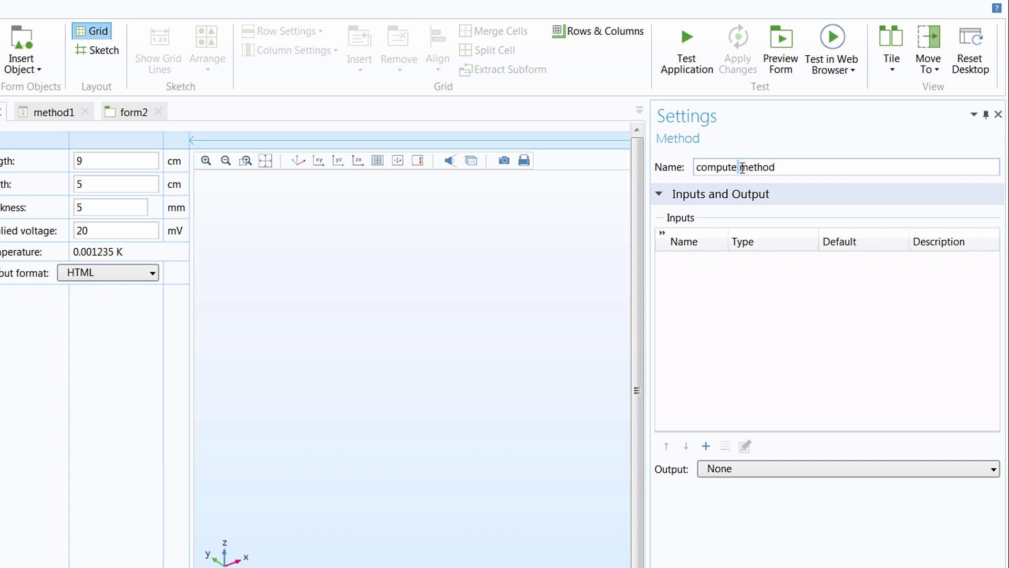
{"action": "key", "text": "BackSpace"}
{"action": "type", "text": "_"}
{"action": "left_click", "coordinate": [674, 170]}
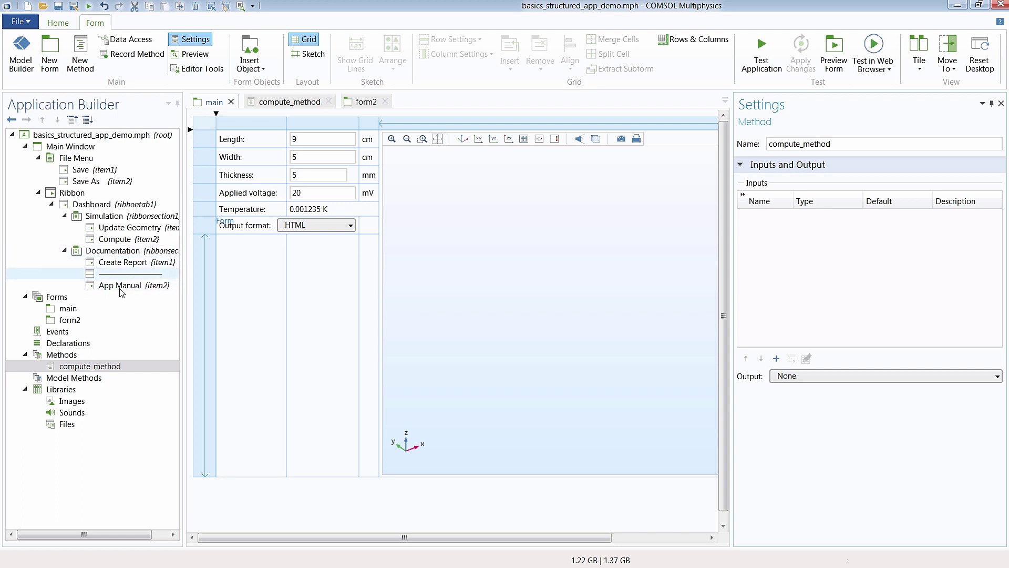
Change form2's title to Report output format and its name to report_format.
{"action": "left_click", "coordinate": [95, 323]}
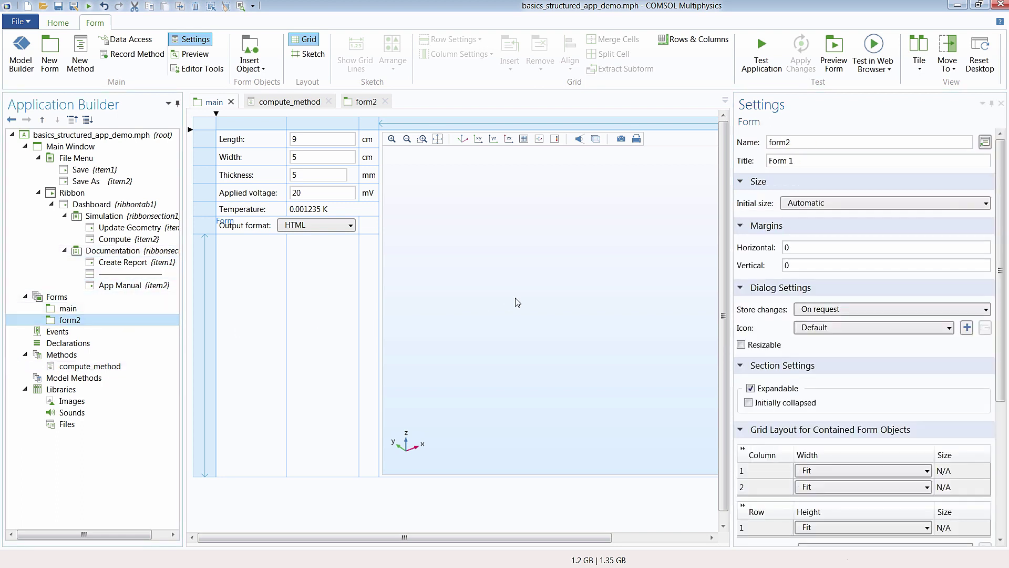
{"action": "left_click", "coordinate": [369, 103]}
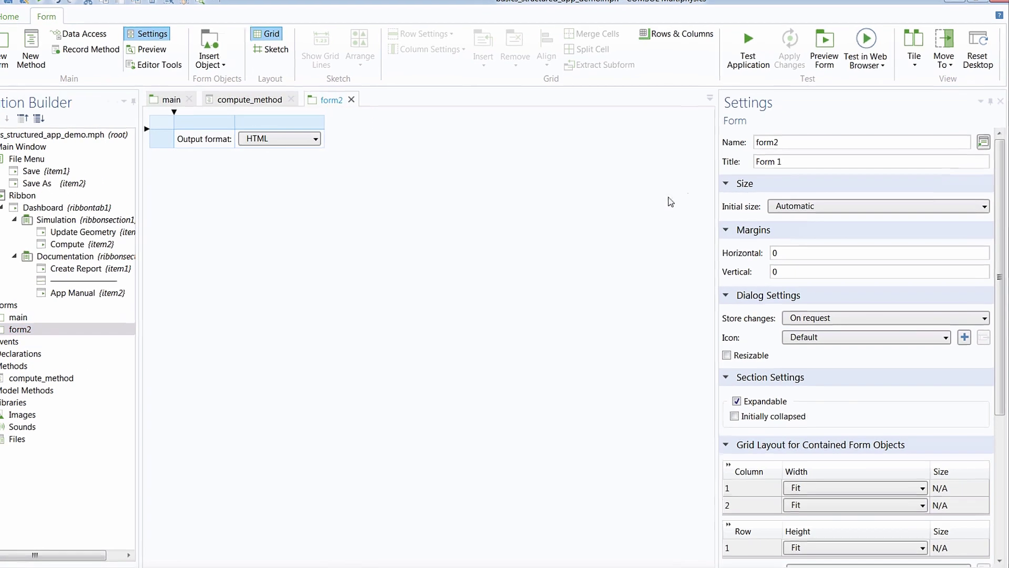
{"action": "left_click_drag", "start_coordinate": [814, 161], "coordinate": [753, 159]}
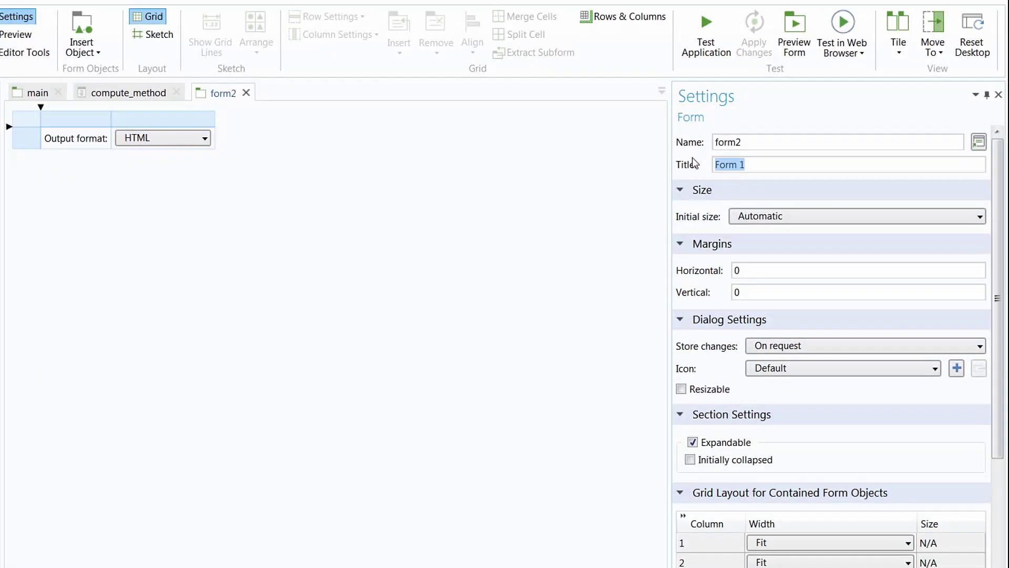
{"action": "type", "text": "Report output format"}
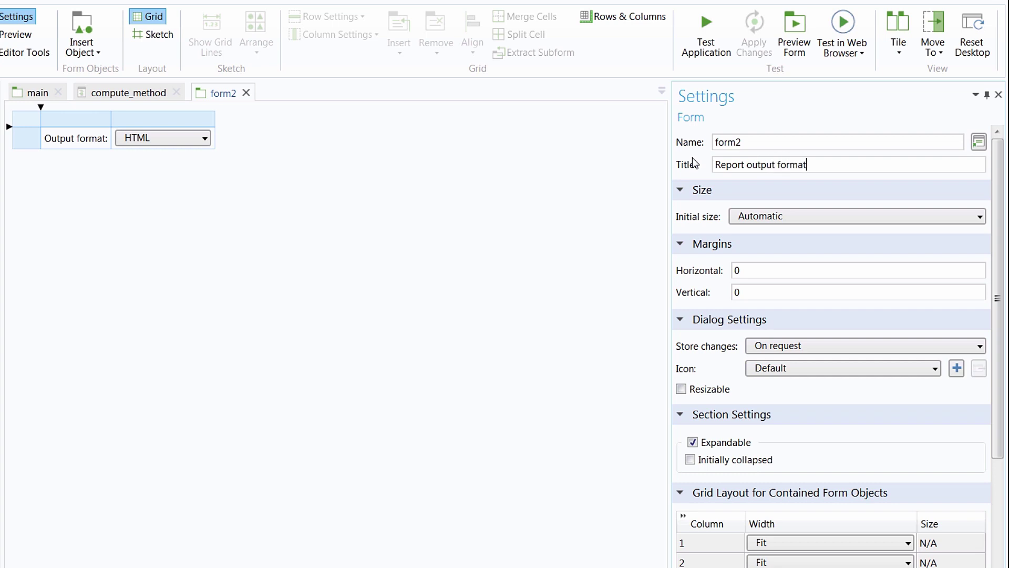
{"action": "double_click", "coordinate": [752, 141]}
{"action": "type", "text": "report_format"}
{"action": "key", "text": "Return"}
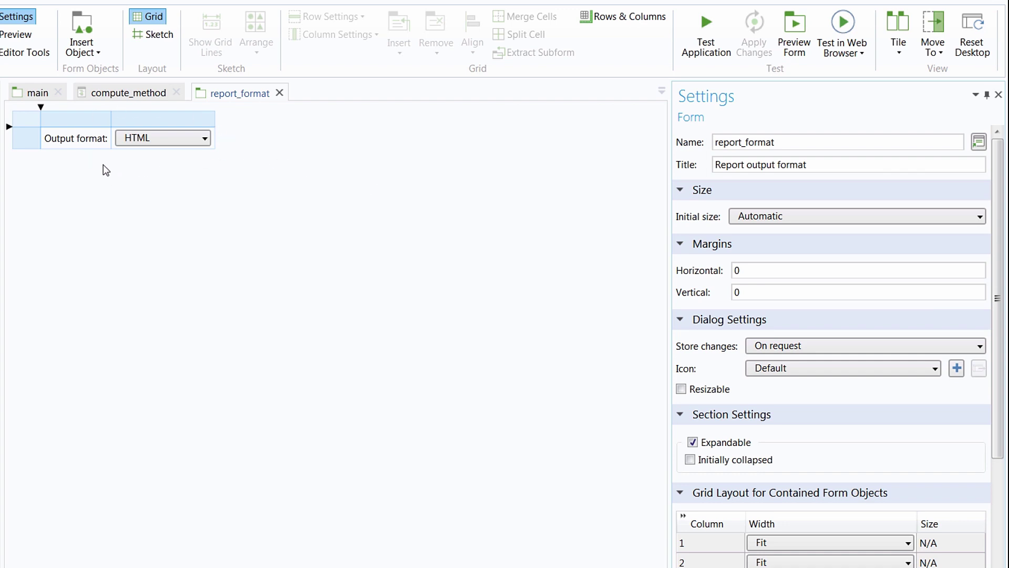
Switch the report_format form to sketch layout and check how its subform looks in the main form.
{"action": "left_click", "coordinate": [27, 95]}
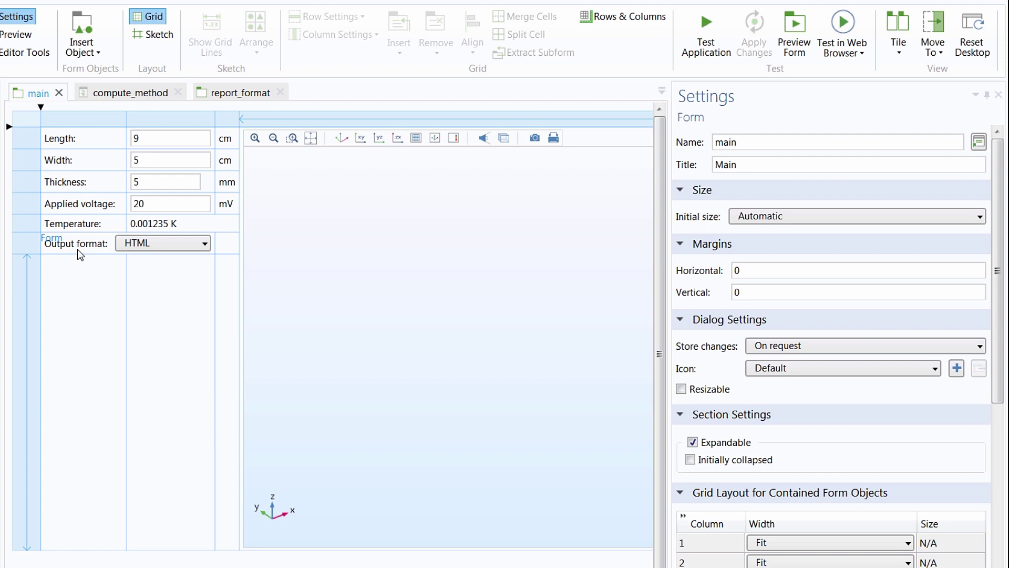
{"action": "left_click", "coordinate": [227, 102]}
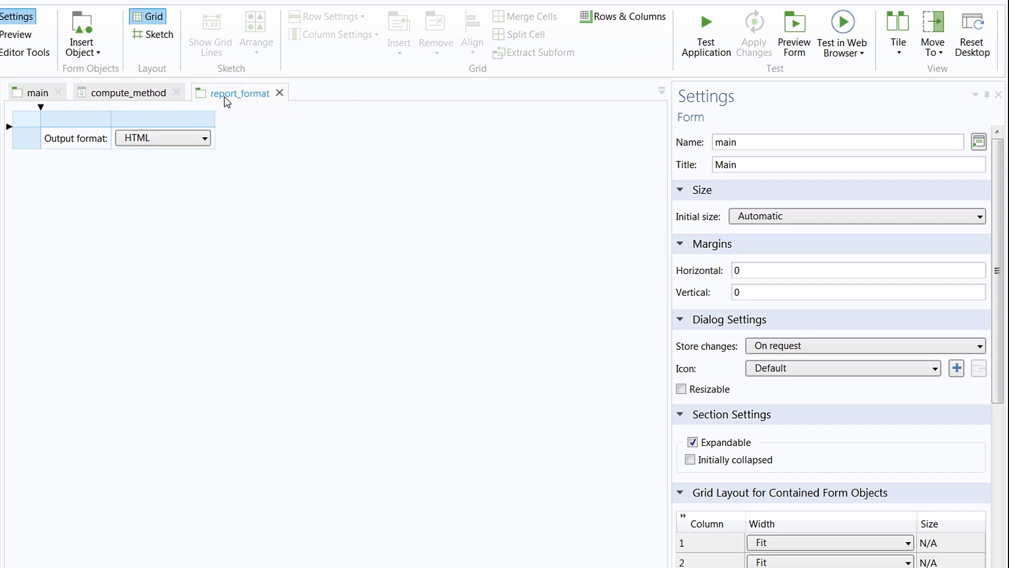
{"action": "left_click", "coordinate": [159, 40]}
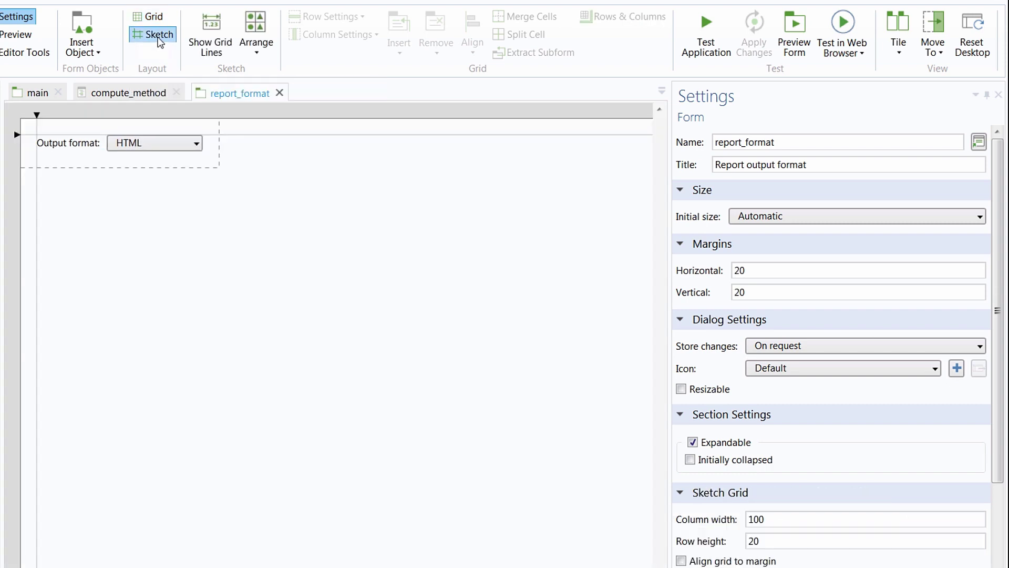
{"action": "left_click", "coordinate": [37, 93]}
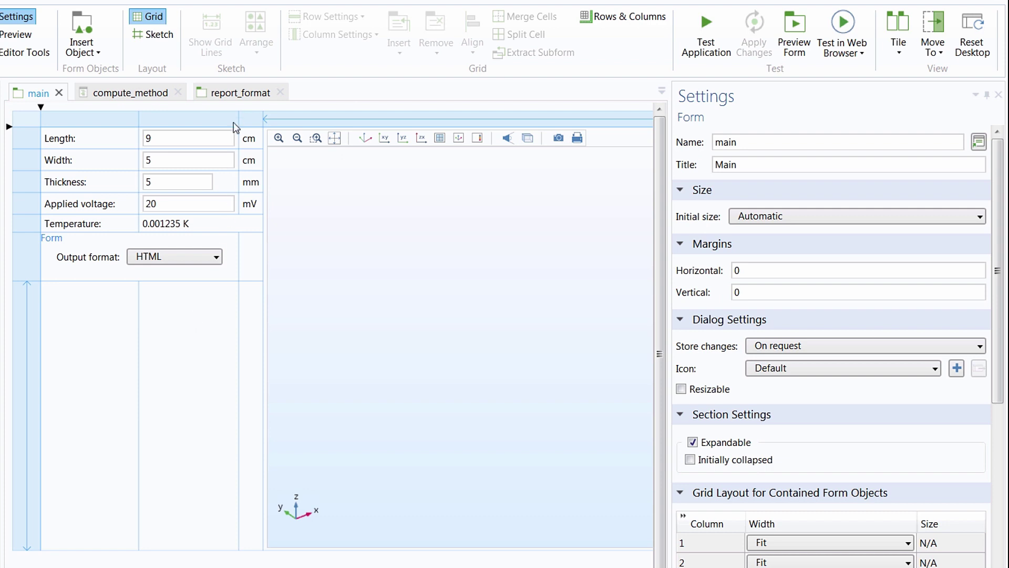
Insert a button into the report_format form and set its text to OK.
{"action": "left_click", "coordinate": [232, 93]}
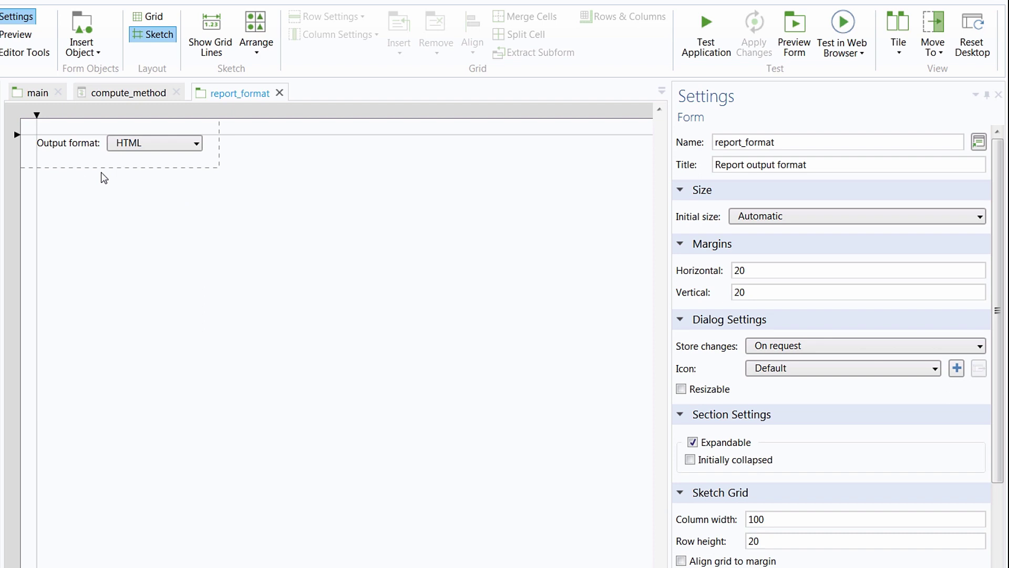
{"action": "left_click", "coordinate": [95, 50]}
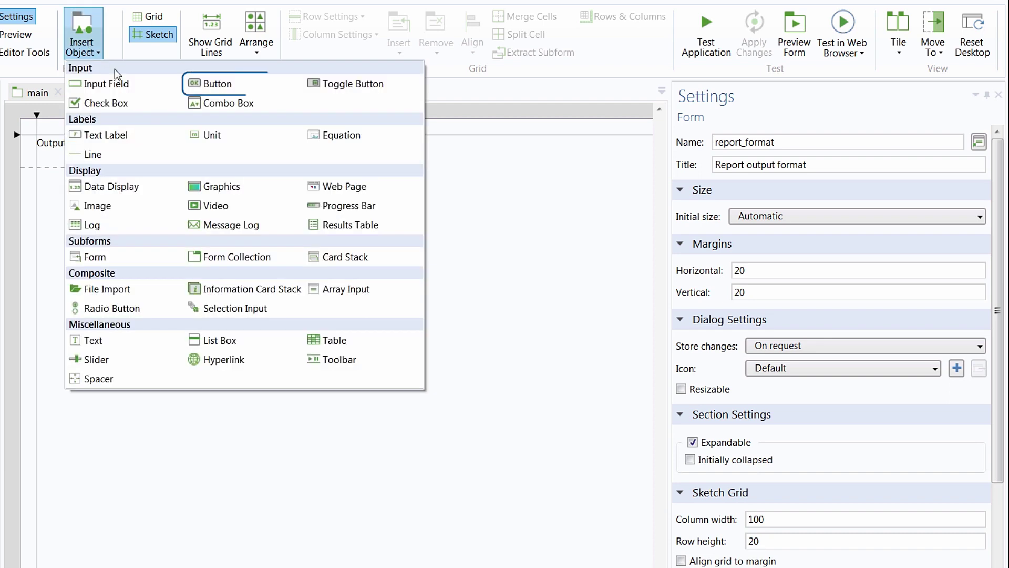
{"action": "left_click", "coordinate": [231, 83]}
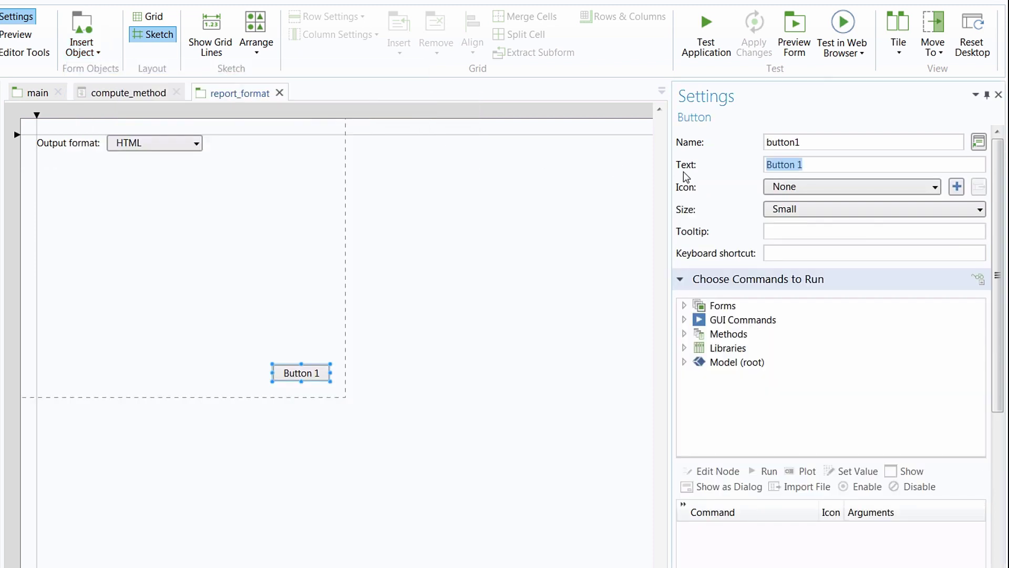
{"action": "type", "text": "OK"}
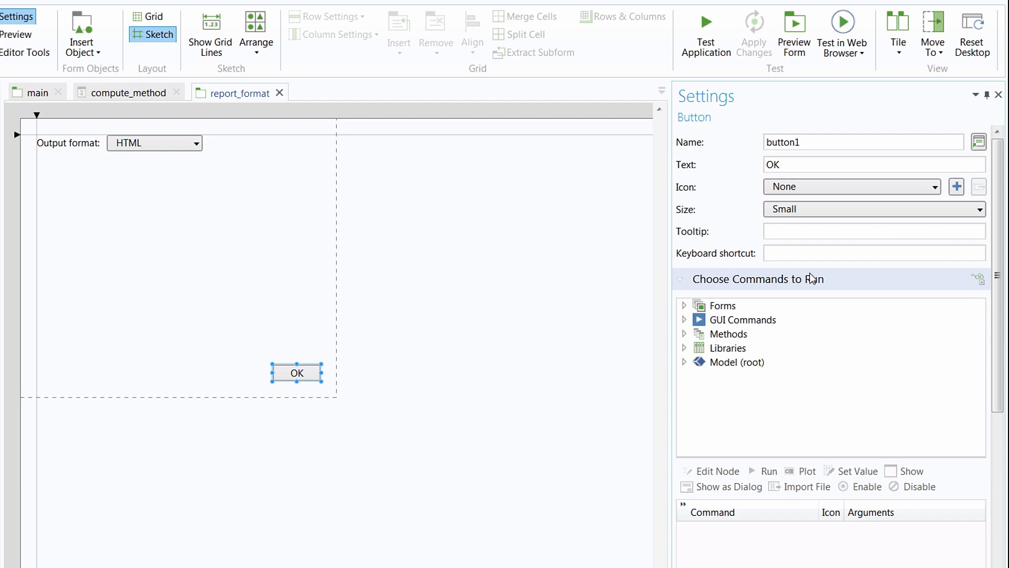
Make the OK button run Report 1 from the model's results.
{"action": "left_click", "coordinate": [684, 362]}
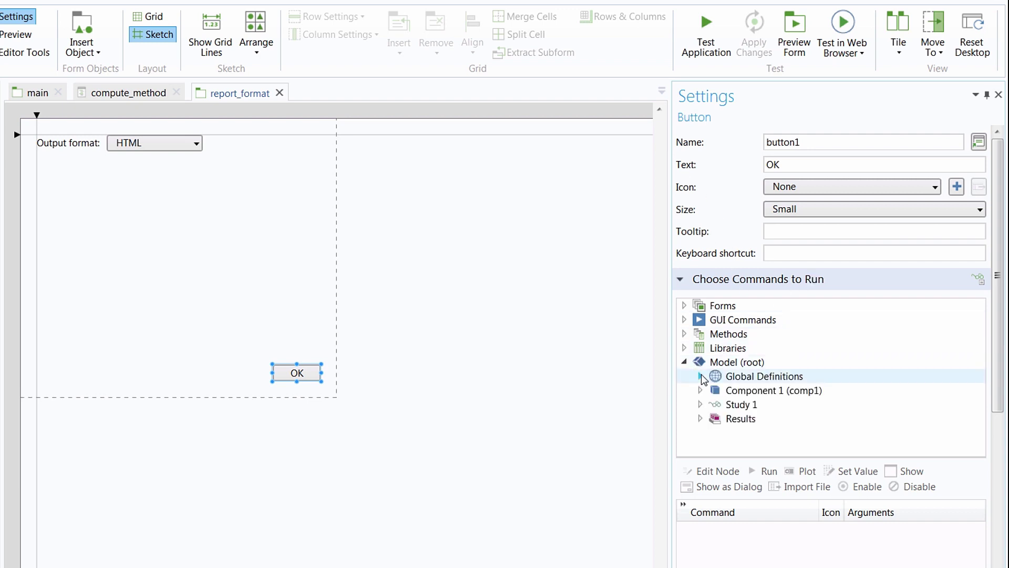
{"action": "left_click", "coordinate": [700, 419]}
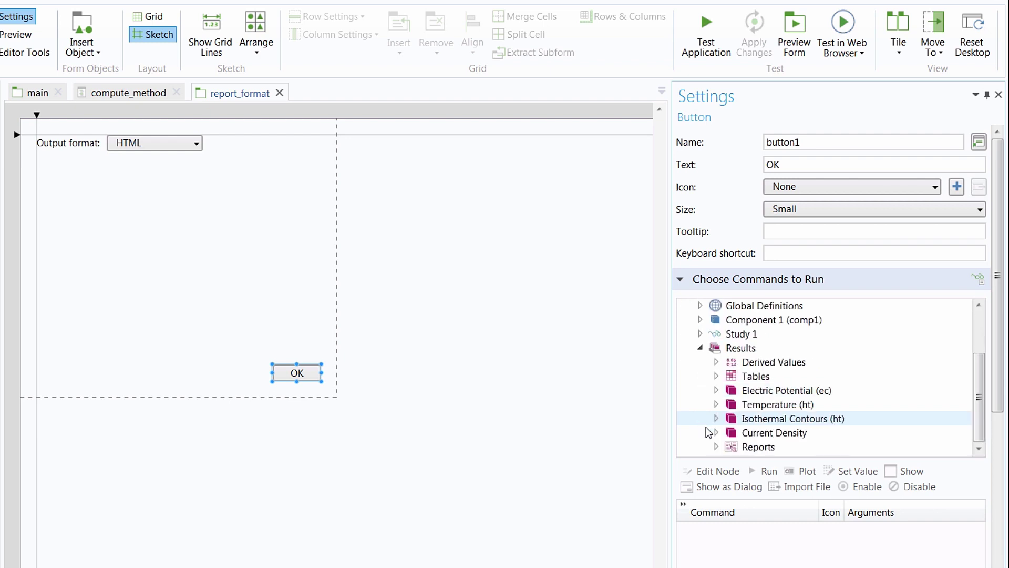
{"action": "left_click", "coordinate": [714, 446]}
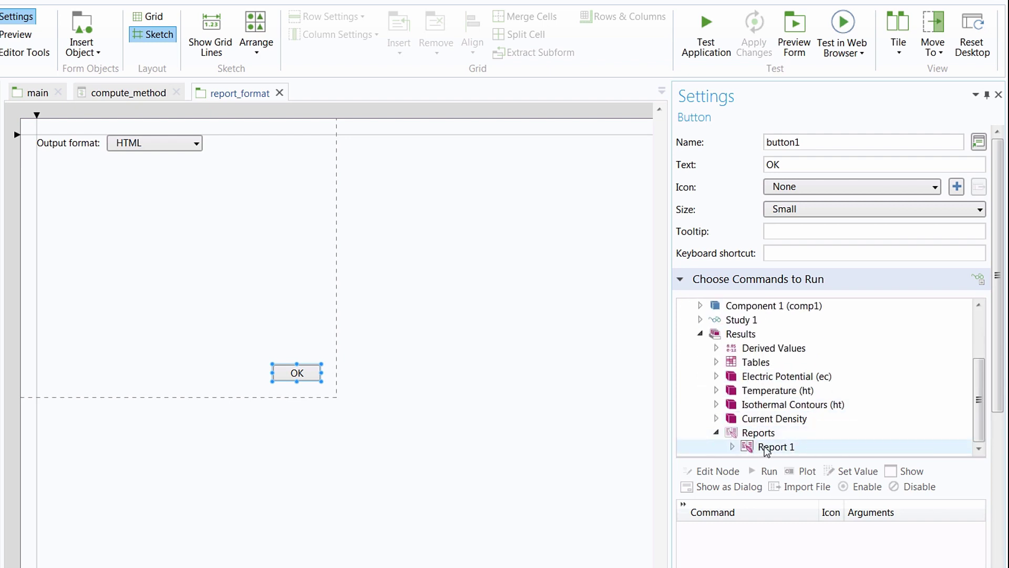
{"action": "left_click", "coordinate": [766, 448]}
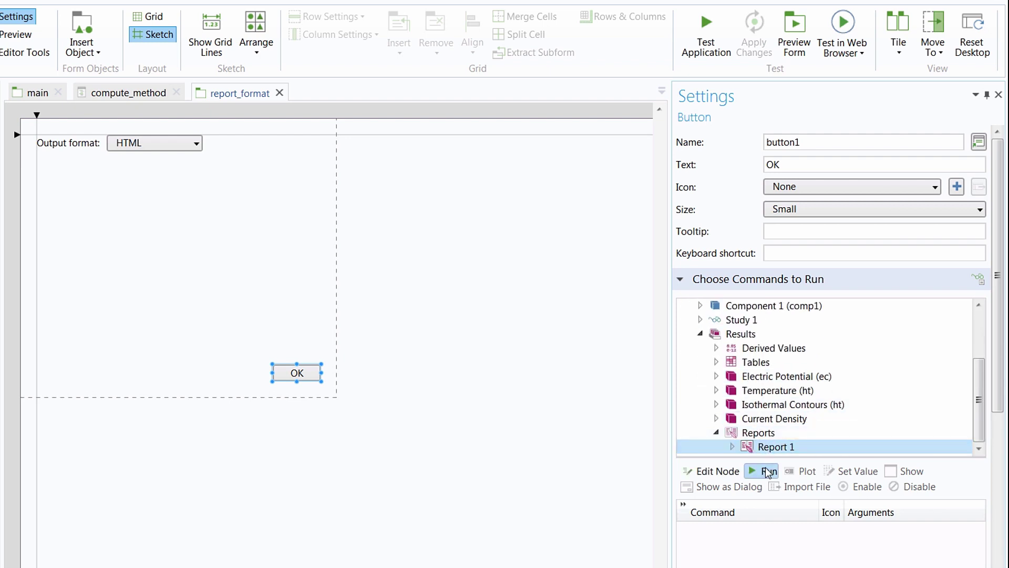
{"action": "left_click", "coordinate": [767, 471]}
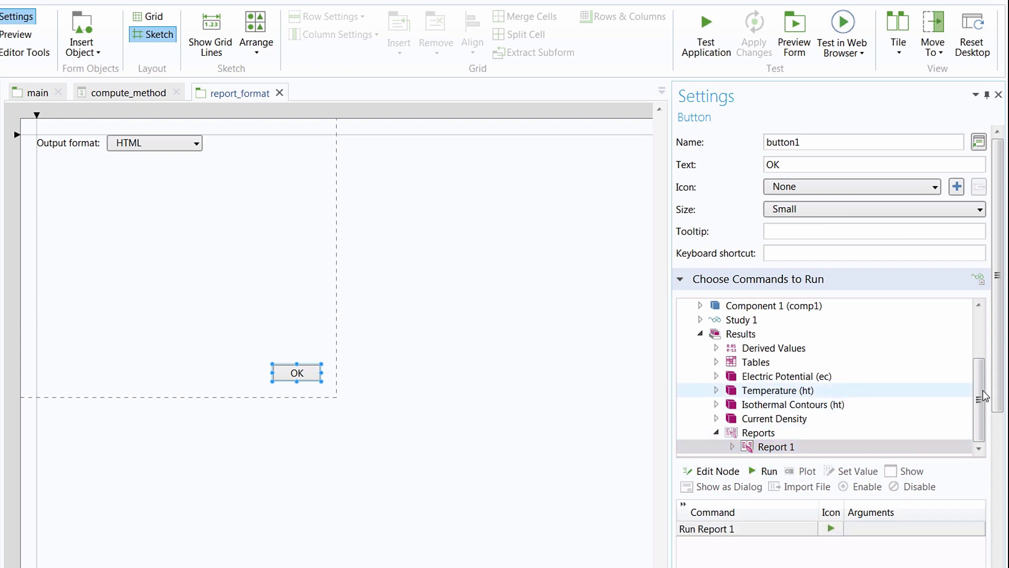
Make the OK button close the dialog and move it under the output format list, at about x 55, y 78.
{"action": "left_click_drag", "start_coordinate": [995, 400], "coordinate": [987, 565]}
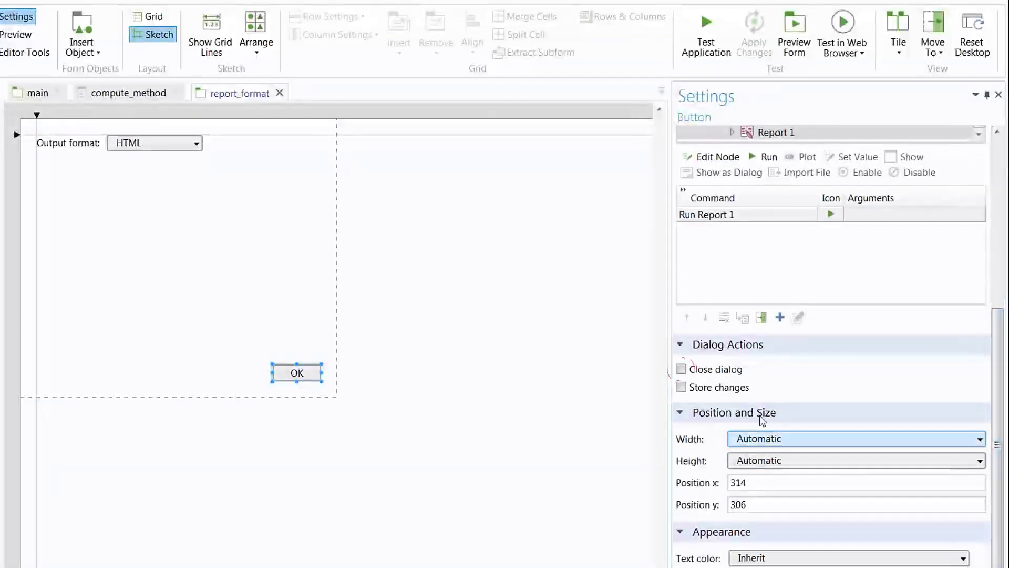
{"action": "left_click", "coordinate": [681, 368]}
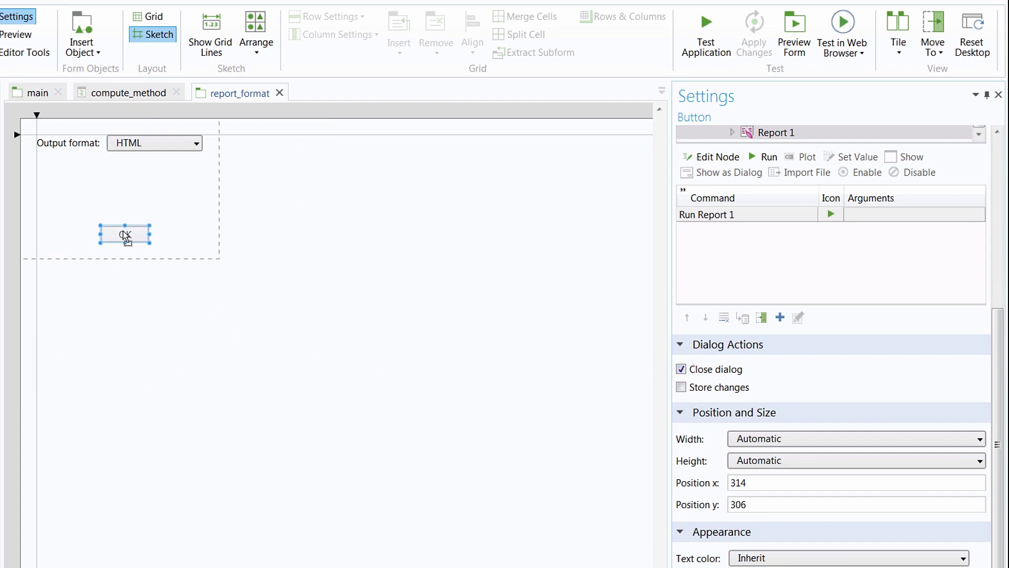
{"action": "left_click", "coordinate": [93, 192]}
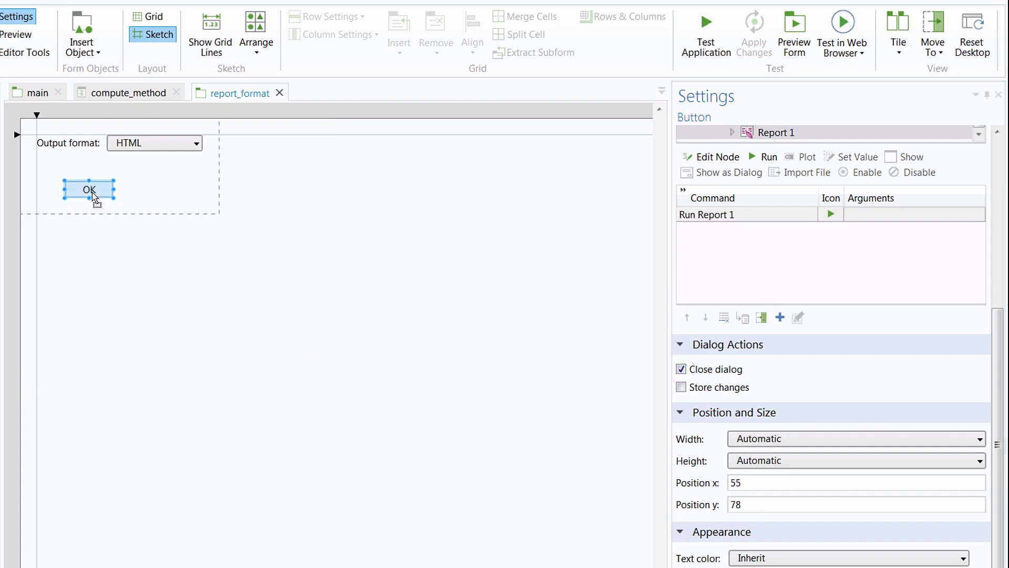
Insert a second button into the report_format form and set its text to Cancel.
{"action": "left_click", "coordinate": [80, 46]}
{"action": "left_click", "coordinate": [243, 88]}
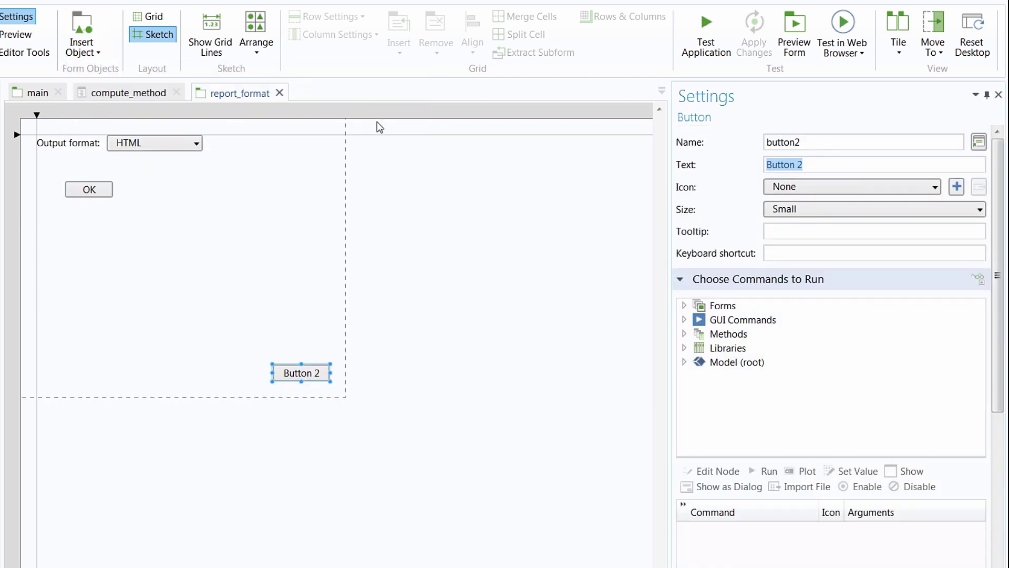
{"action": "type", "text": "CAnc"}
{"action": "key", "text": "BackSpace"}
{"action": "key", "text": "BackSpace"}
{"action": "key", "text": "BackSpace"}
{"action": "type", "text": "ancel"}
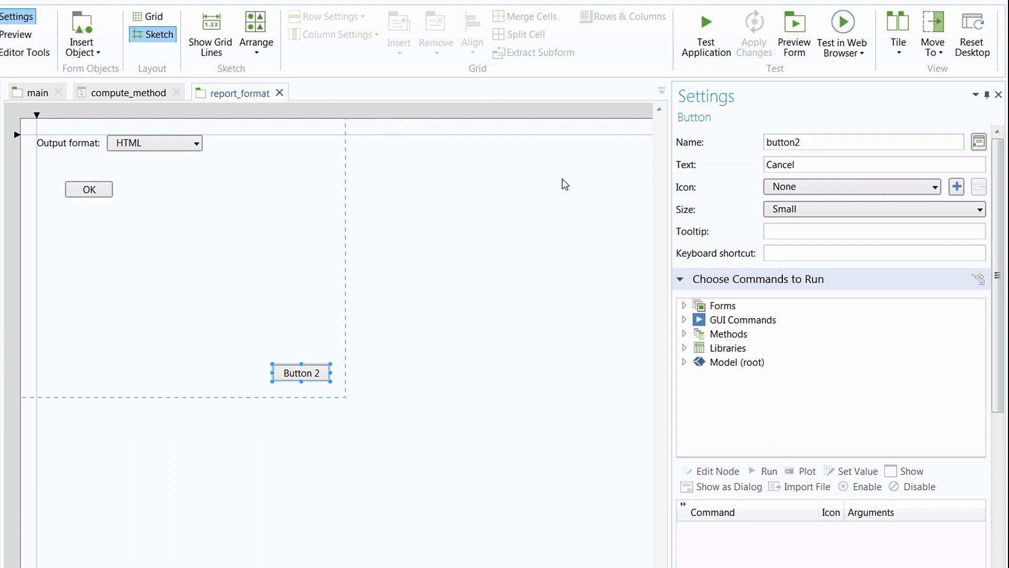
{"action": "key", "text": "Return"}
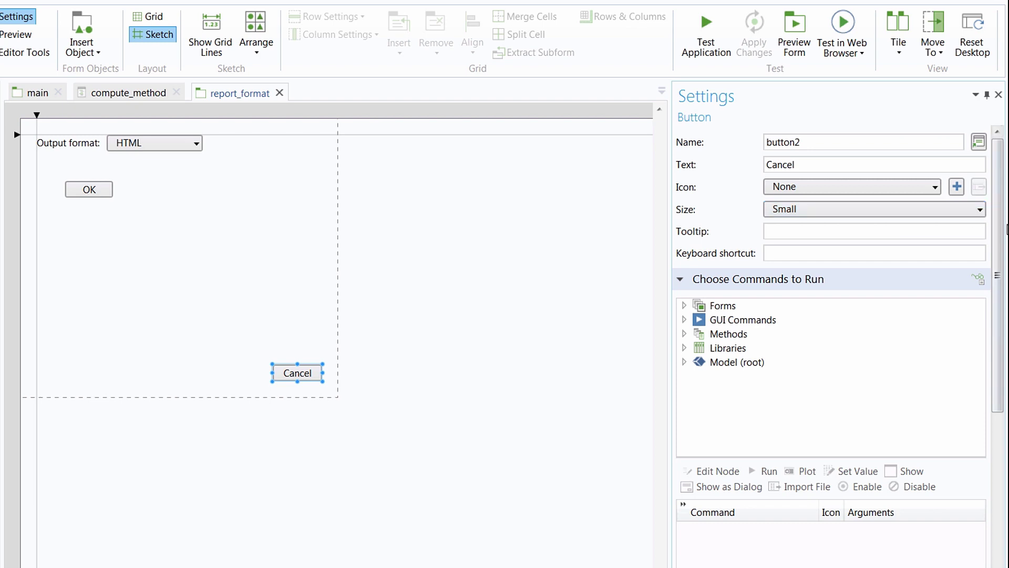
Make the Cancel button close the dialog and place it level with the OK button at about x 156, y 78.
{"action": "scroll", "coordinate": [977, 483], "scroll_direction": "down", "scroll_amount": 6}
{"action": "scroll", "coordinate": [978, 481], "scroll_direction": "down", "scroll_amount": 1}
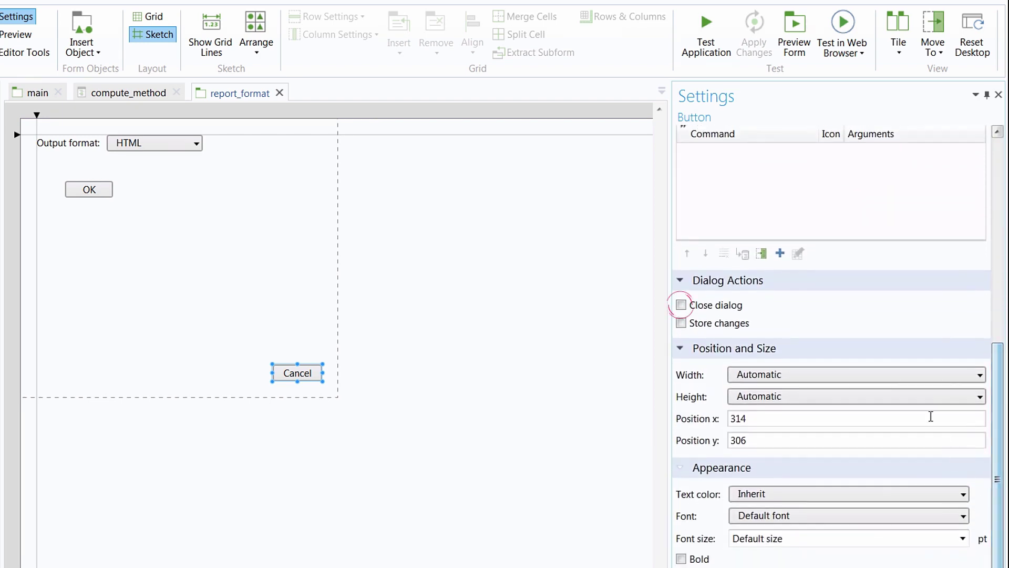
{"action": "left_click", "coordinate": [681, 305]}
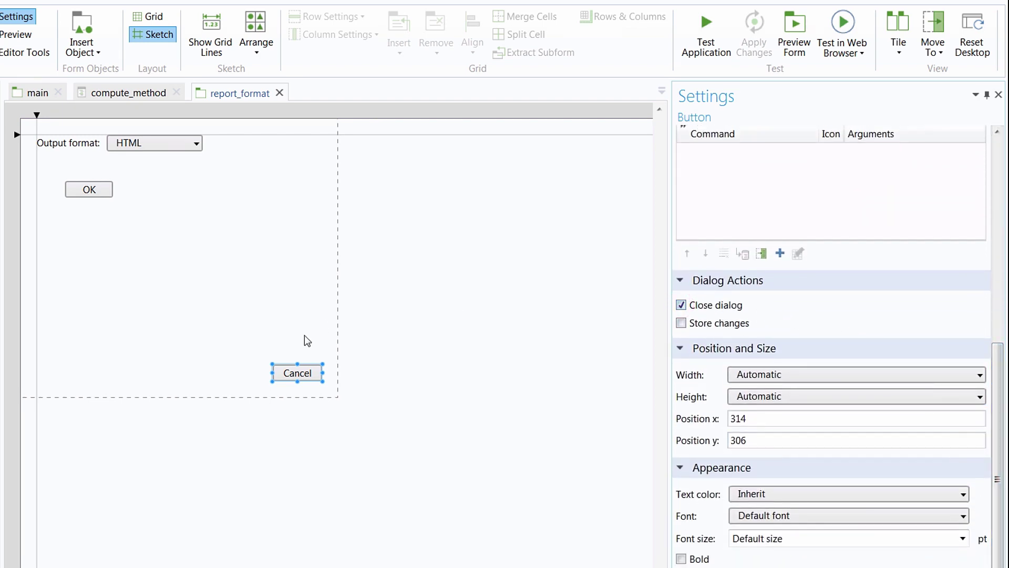
{"action": "left_click_drag", "start_coordinate": [297, 372], "coordinate": [175, 194]}
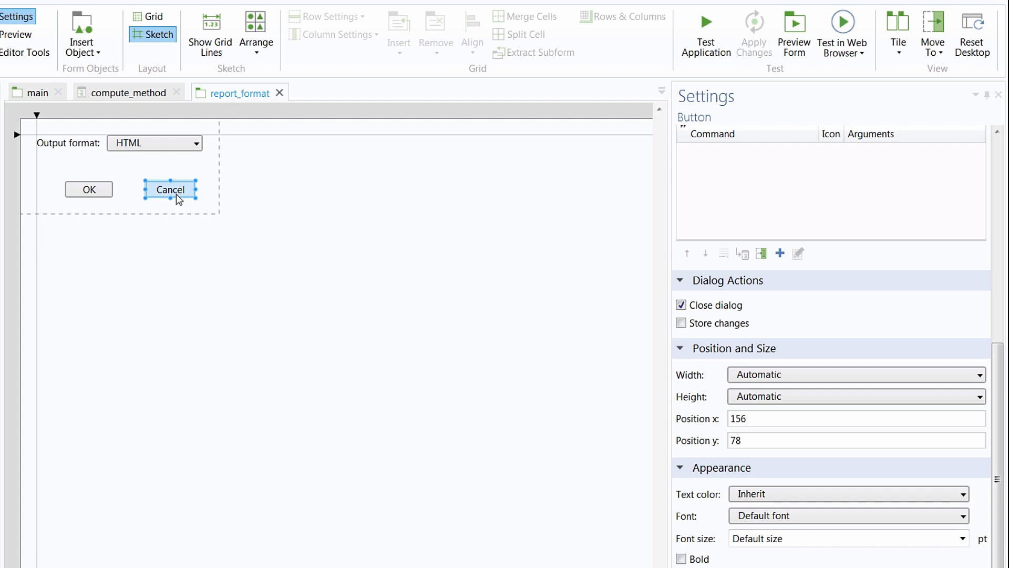
Set the report_format form's dialog setting for storing changes to Immediately.
{"action": "left_click", "coordinate": [198, 229]}
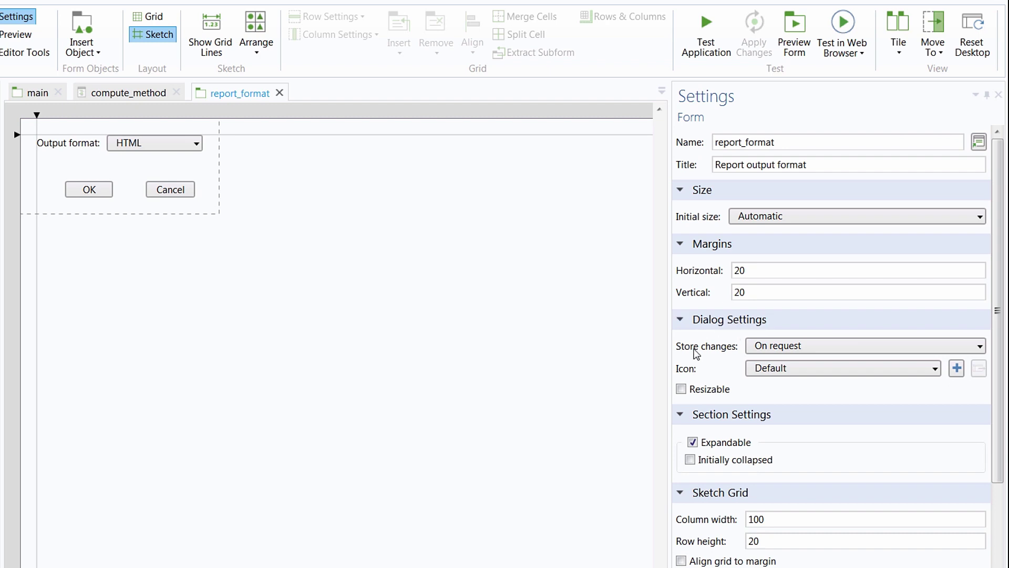
{"action": "left_click", "coordinate": [809, 344]}
{"action": "left_click", "coordinate": [811, 374]}
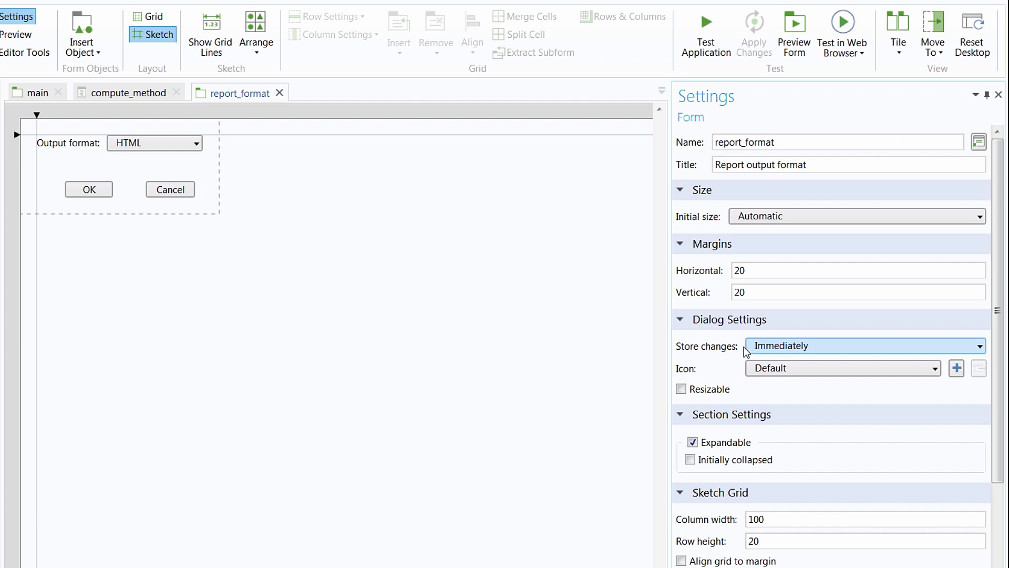
Delete the report_format subform from the main form.
{"action": "left_click", "coordinate": [260, 95]}
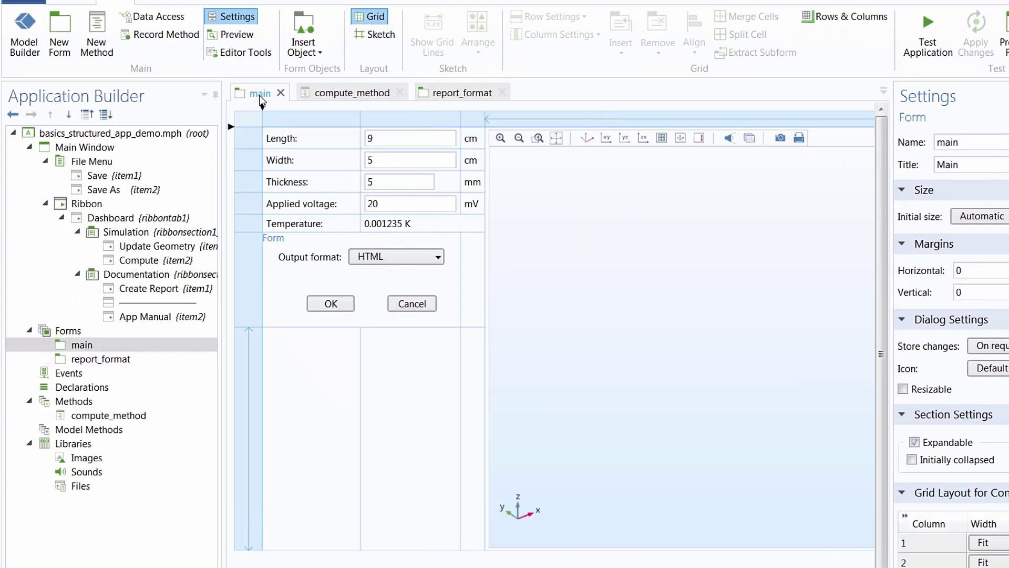
{"action": "left_click", "coordinate": [301, 237]}
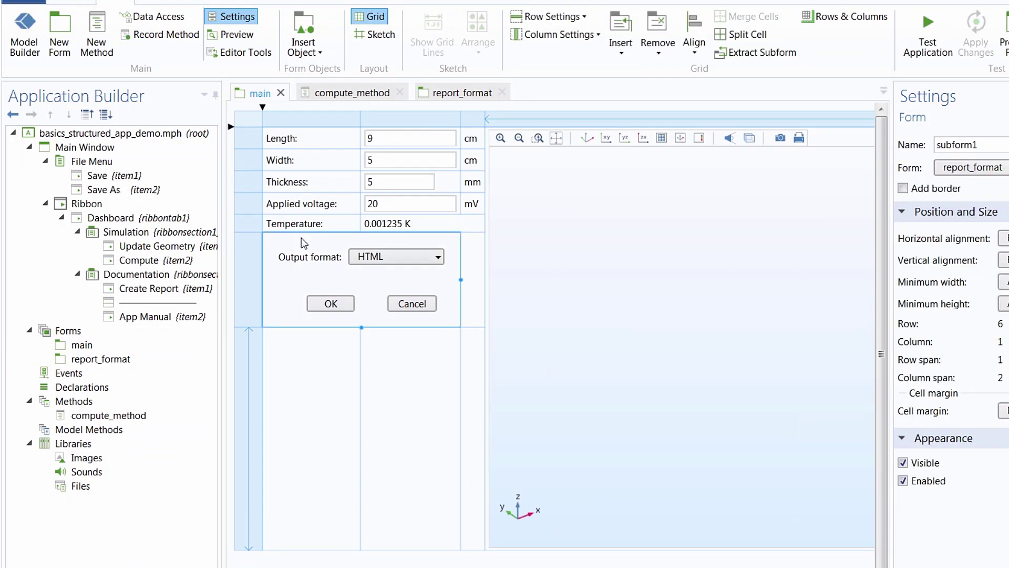
{"action": "key", "text": "Delete"}
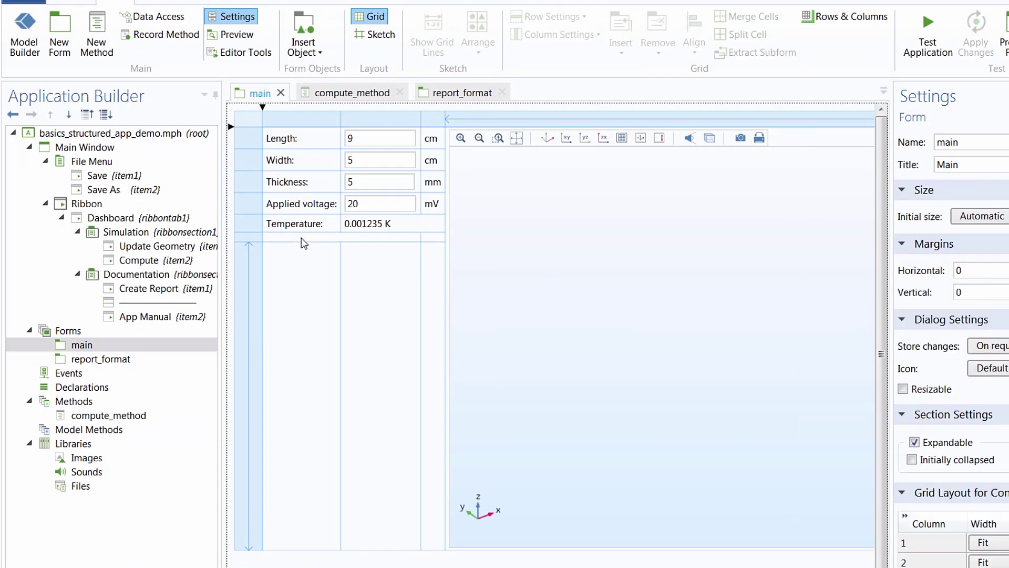
Replace the Create Report ribbon item's Run Report 1 command with showing the report_format form as a dialog.
{"action": "left_click", "coordinate": [196, 293]}
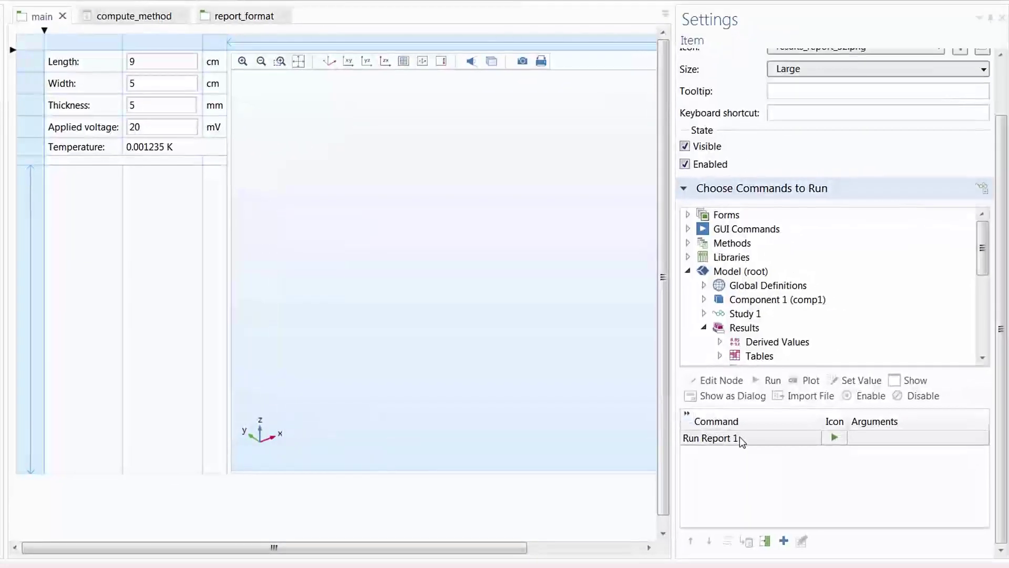
{"action": "left_click", "coordinate": [728, 541]}
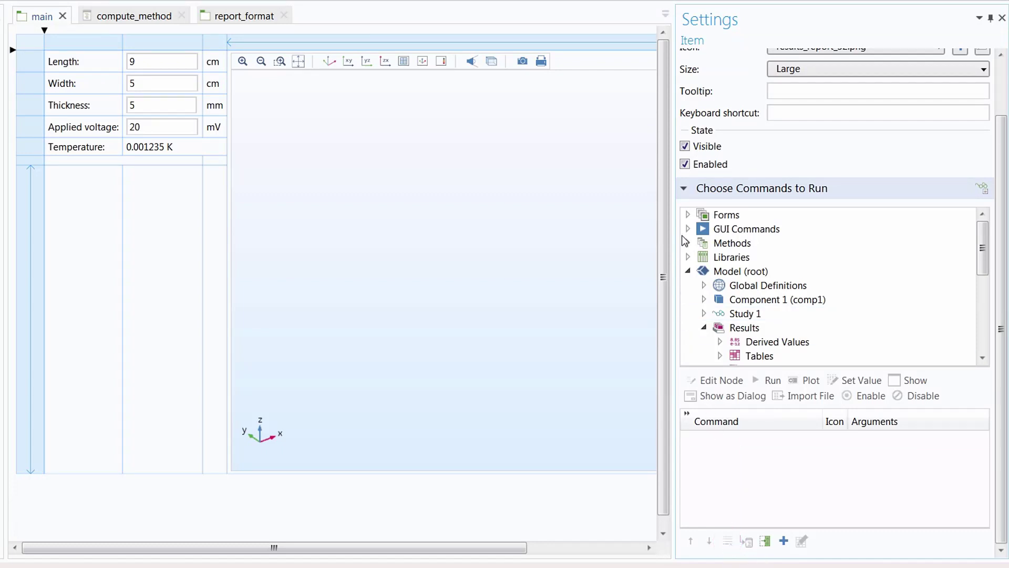
{"action": "left_click", "coordinate": [688, 215]}
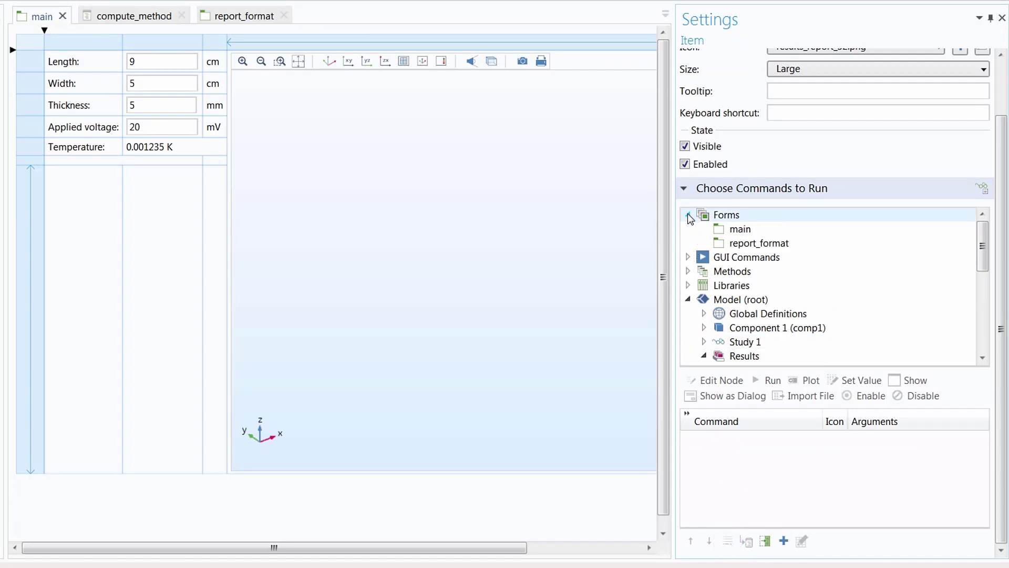
{"action": "left_click", "coordinate": [760, 247]}
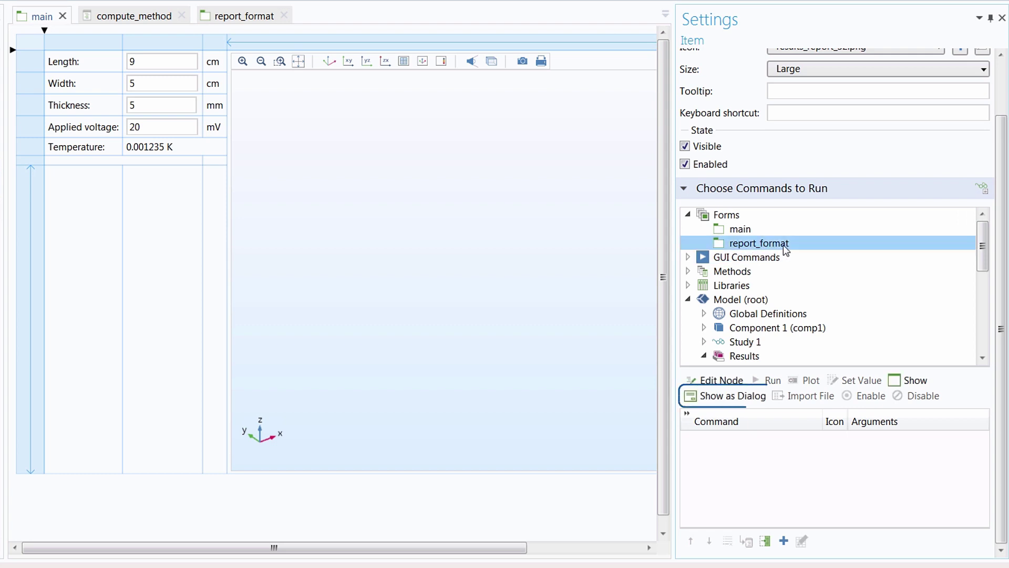
{"action": "left_click", "coordinate": [734, 393]}
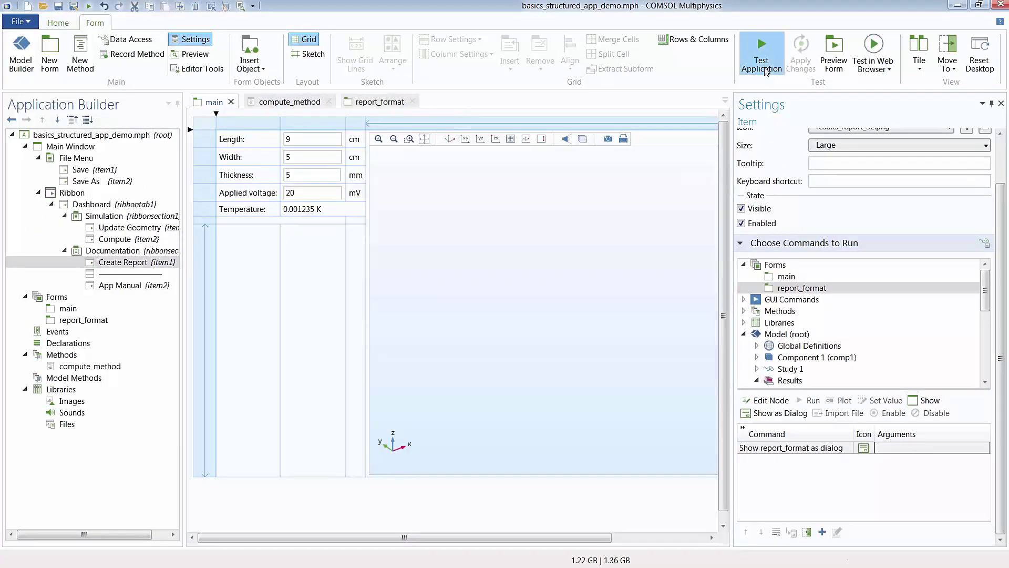
Test the application by opening the report format dialog, choosing HTML and cancelling it.
{"action": "left_click", "coordinate": [765, 72]}
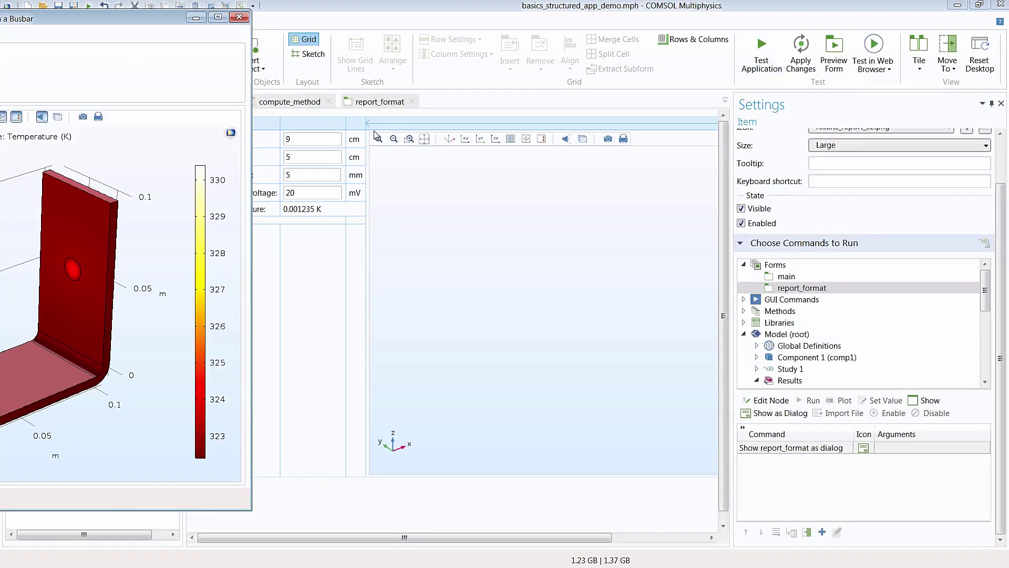
{"action": "left_click_drag", "start_coordinate": [166, 24], "coordinate": [718, 39]}
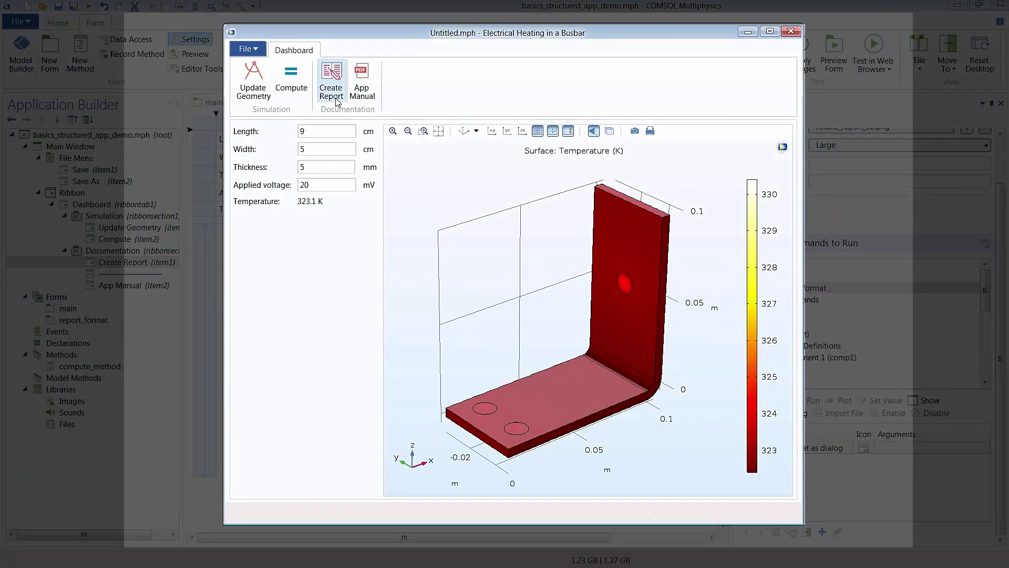
{"action": "left_click", "coordinate": [337, 101]}
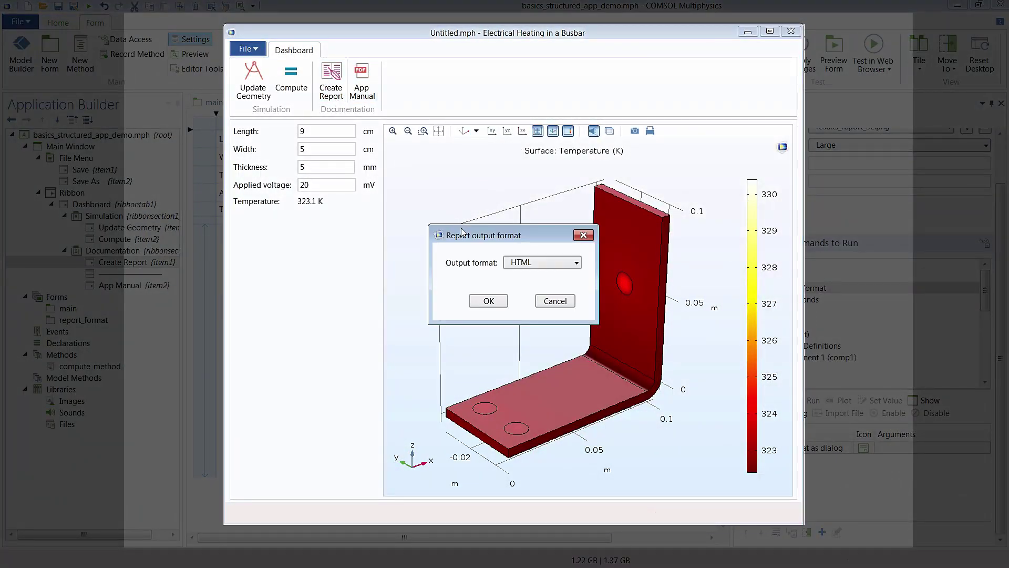
{"action": "left_click", "coordinate": [526, 264]}
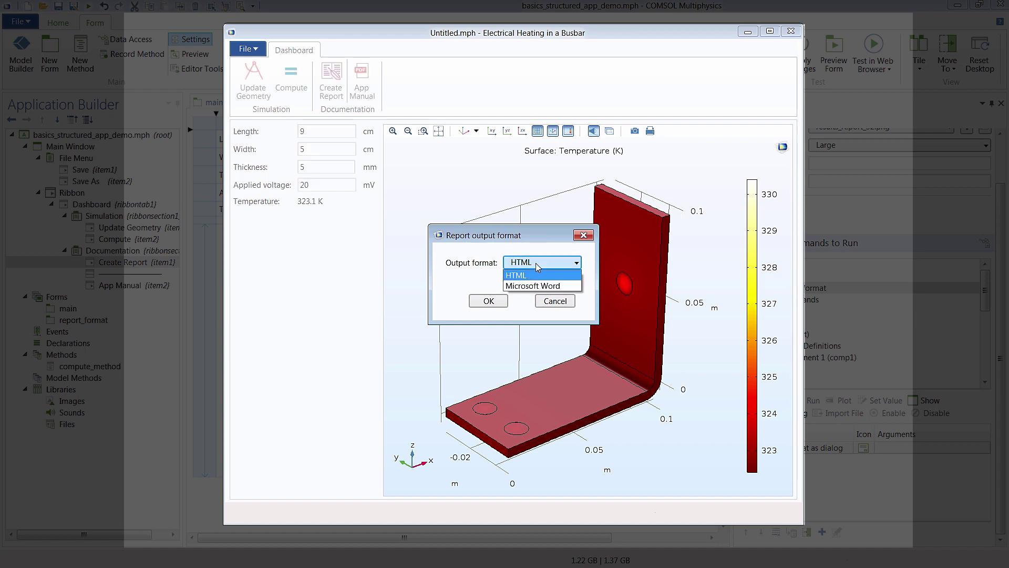
{"action": "left_click", "coordinate": [535, 274]}
{"action": "left_click", "coordinate": [552, 303]}
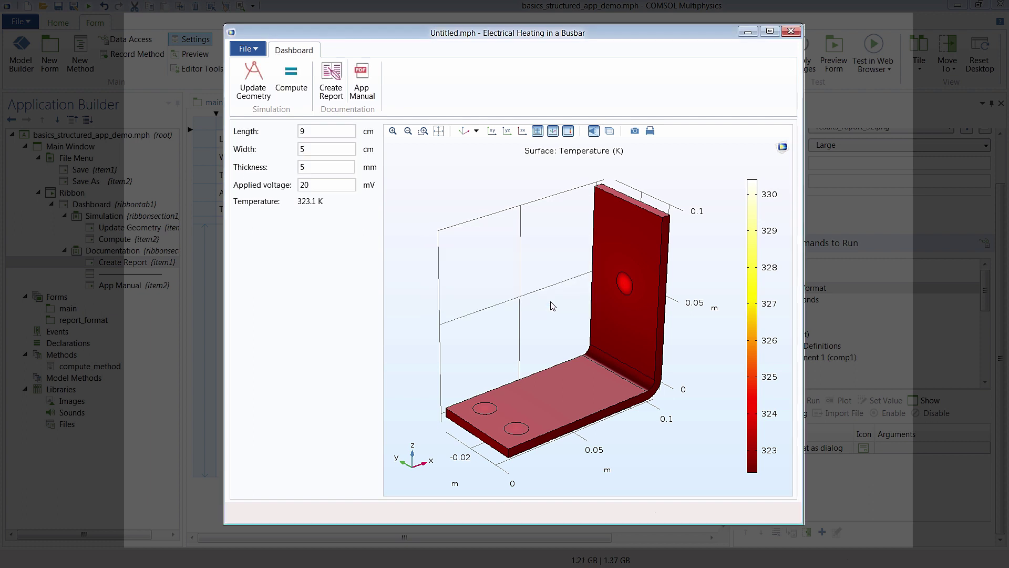
Create the report in Microsoft Word format from the test app, look through the document and close it.
{"action": "left_click", "coordinate": [331, 84]}
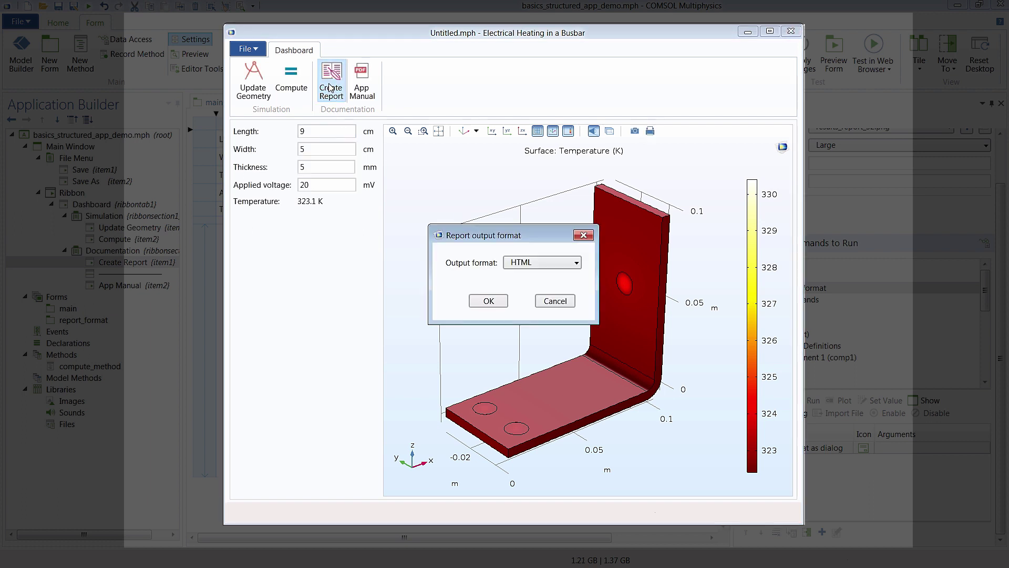
{"action": "left_click", "coordinate": [525, 261]}
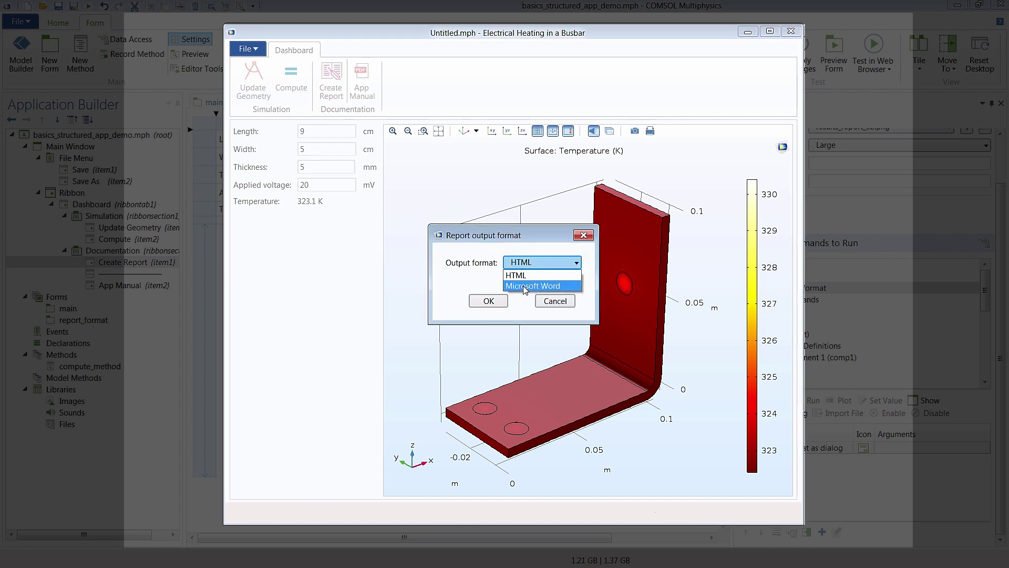
{"action": "left_click", "coordinate": [524, 287]}
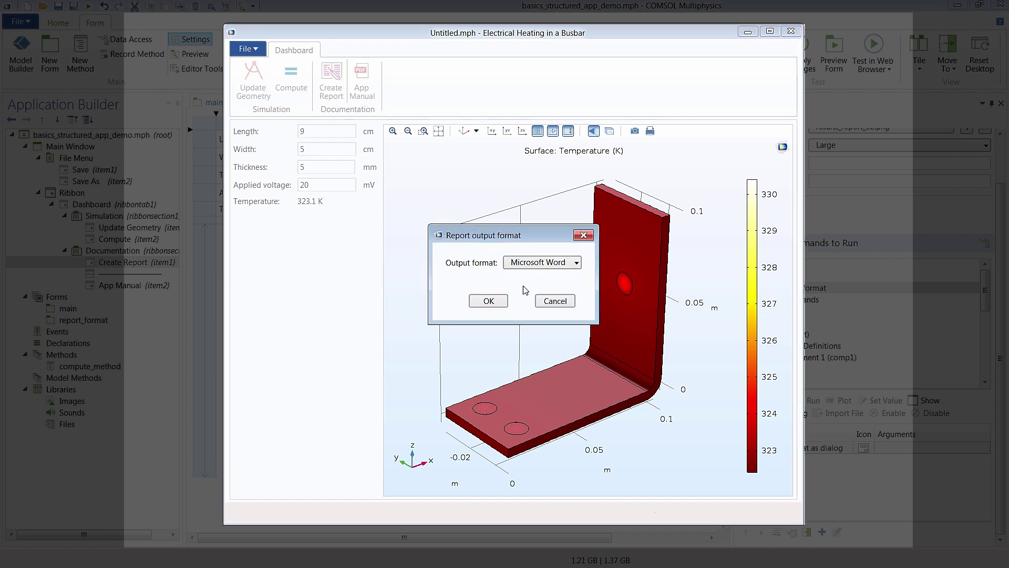
{"action": "left_click", "coordinate": [488, 301]}
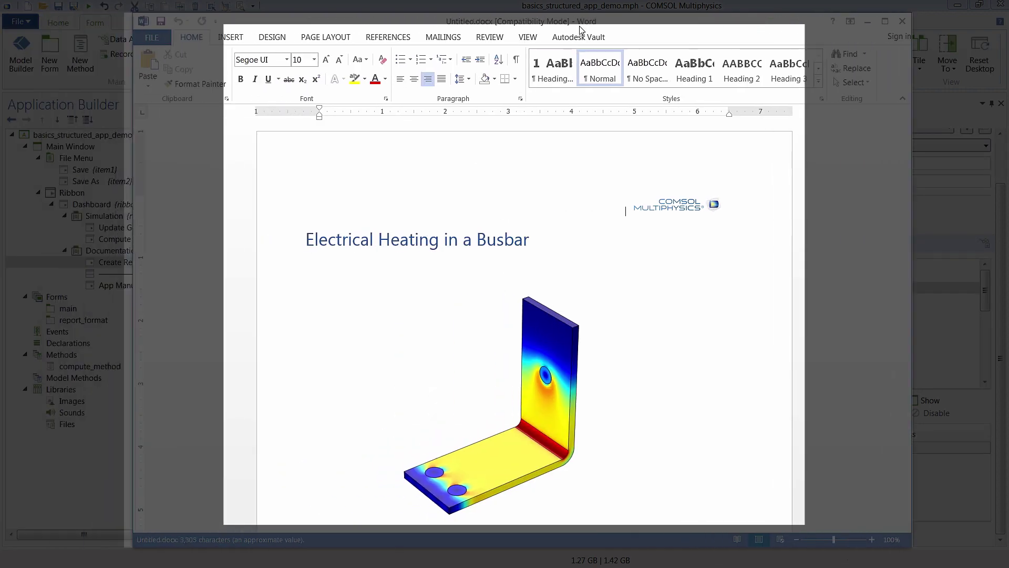
{"action": "left_click_drag", "start_coordinate": [905, 125], "coordinate": [905, 287]}
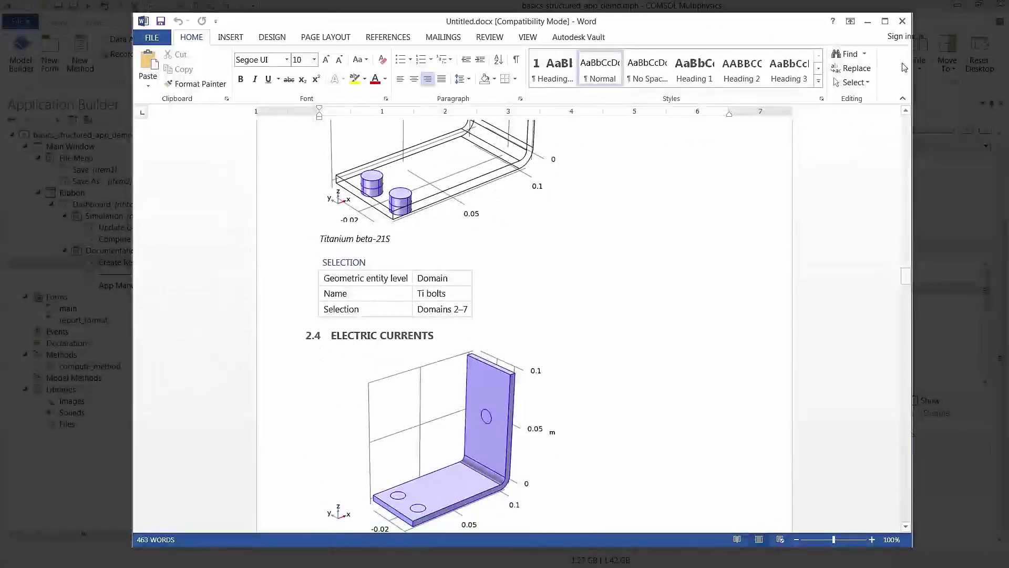
{"action": "left_click", "coordinate": [902, 22]}
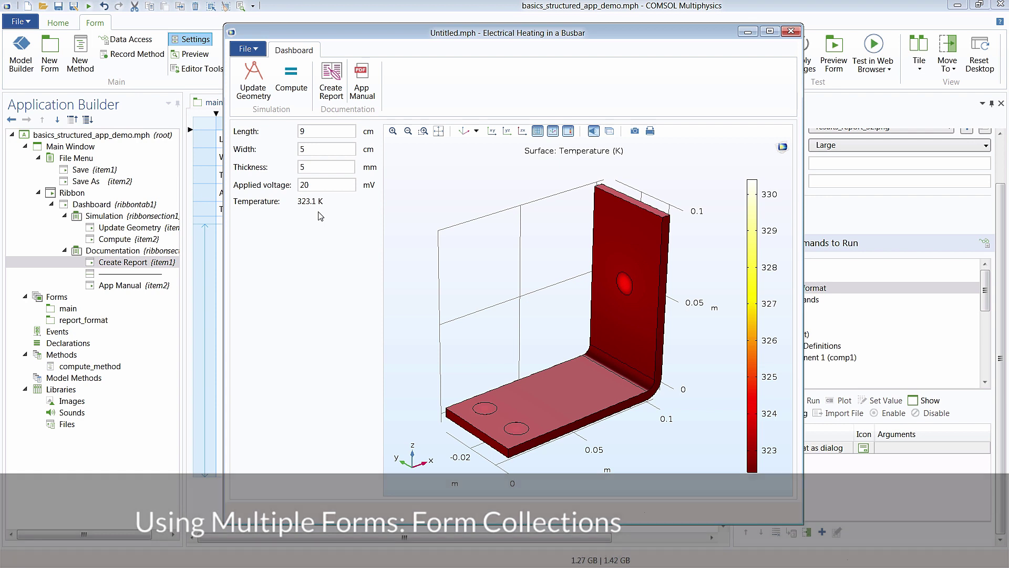
Close the test app and extract the Length, Width, Thickness and Applied voltage rows of the main form into a subform.
{"action": "left_click", "coordinate": [791, 32]}
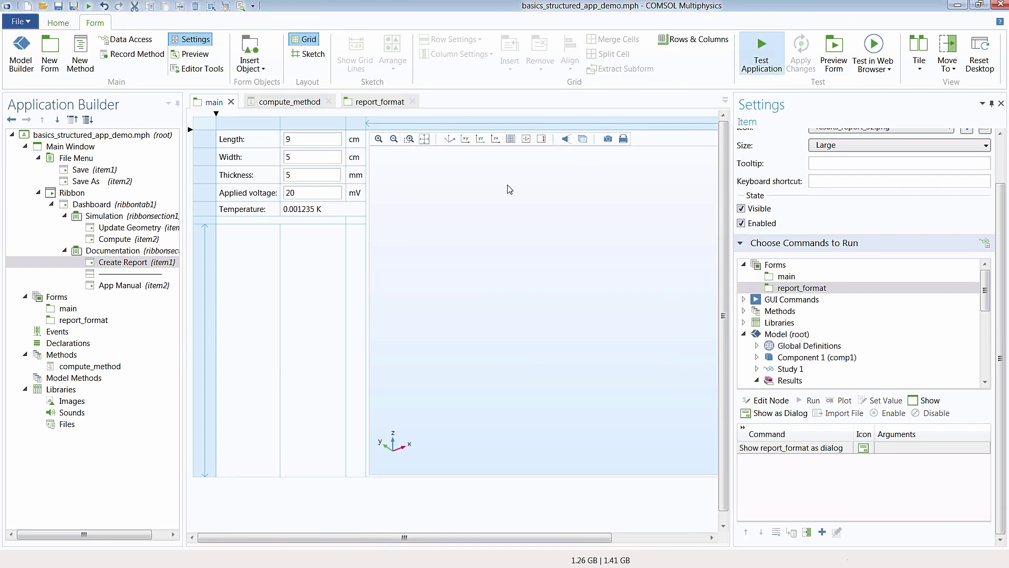
{"action": "left_click", "coordinate": [254, 140]}
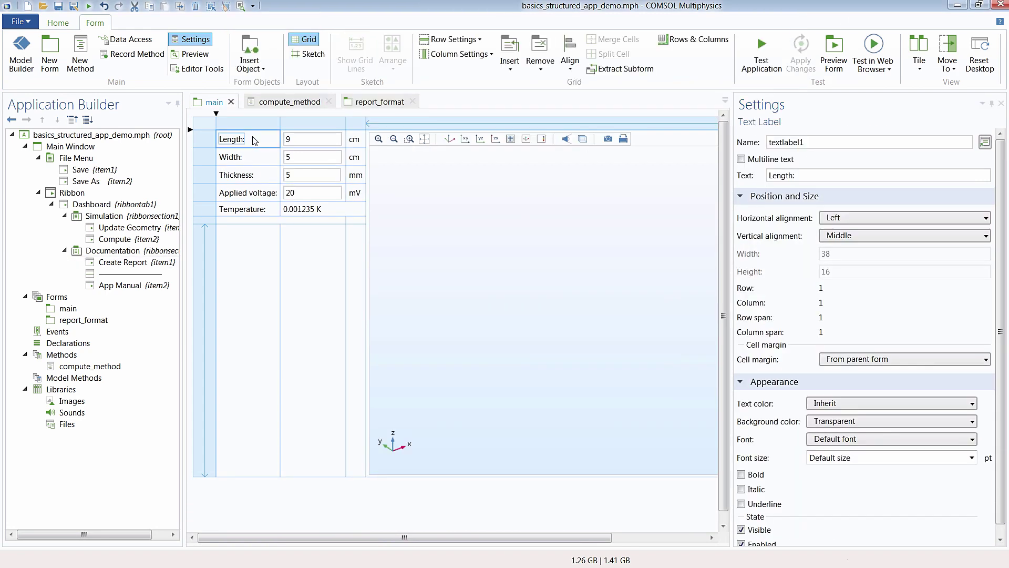
{"action": "left_click_drag", "start_coordinate": [253, 141], "coordinate": [361, 203]}
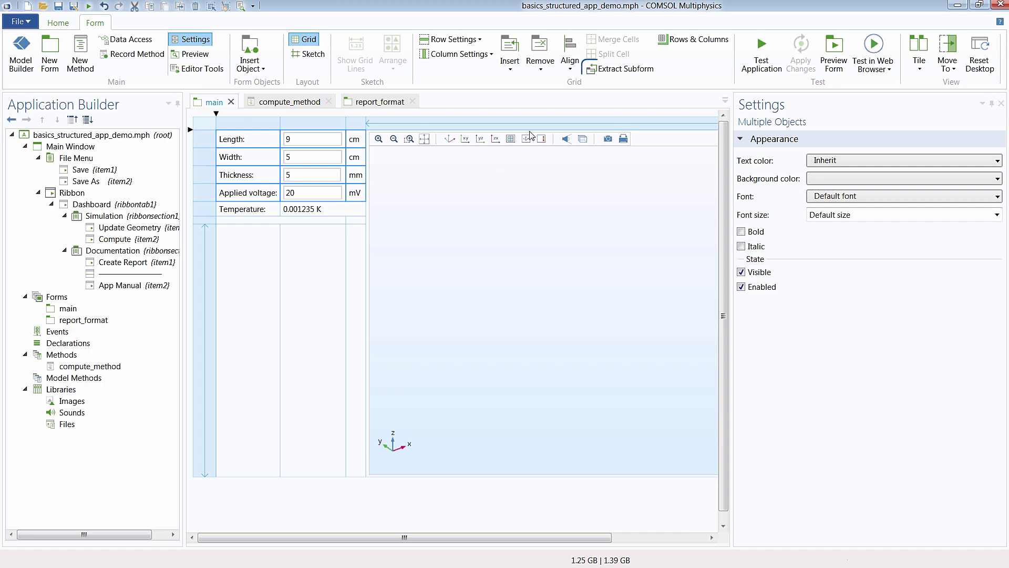
{"action": "left_click", "coordinate": [633, 74]}
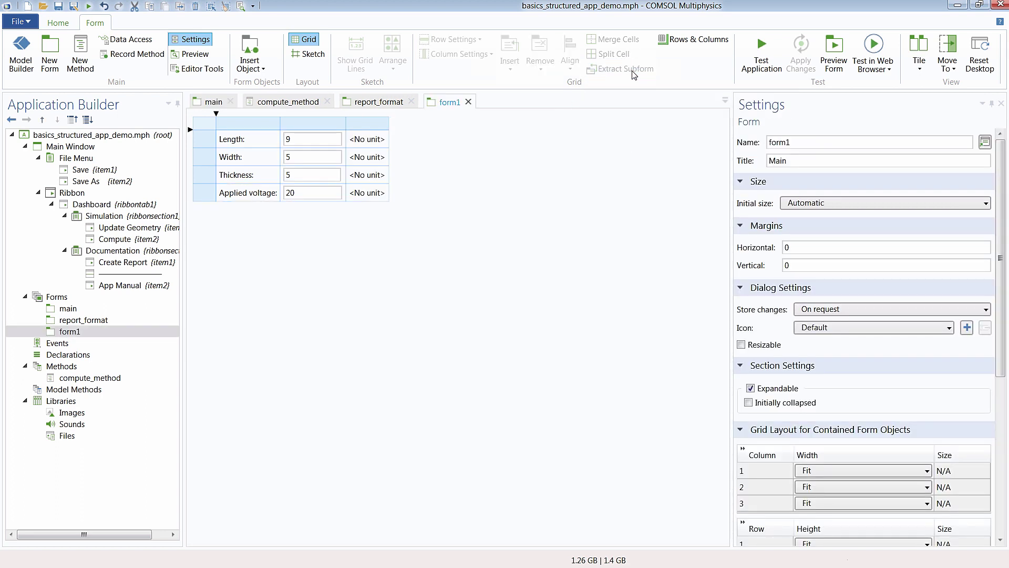
Use inputfield1 as the source of the Length unit label and link the other unit labels to their matching input fields.
{"action": "left_click", "coordinate": [368, 145]}
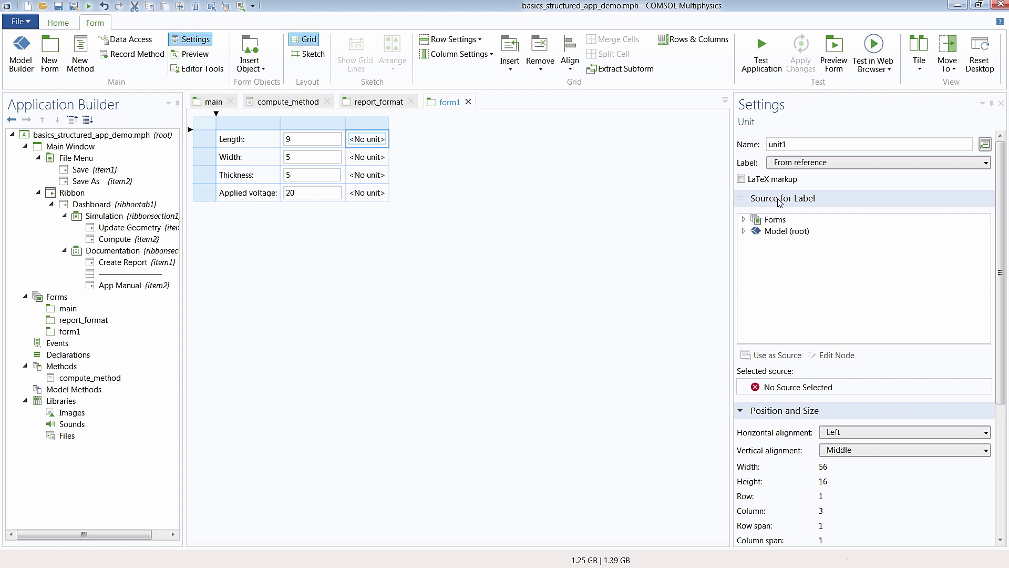
{"action": "left_click", "coordinate": [743, 220]}
{"action": "left_click", "coordinate": [757, 231]}
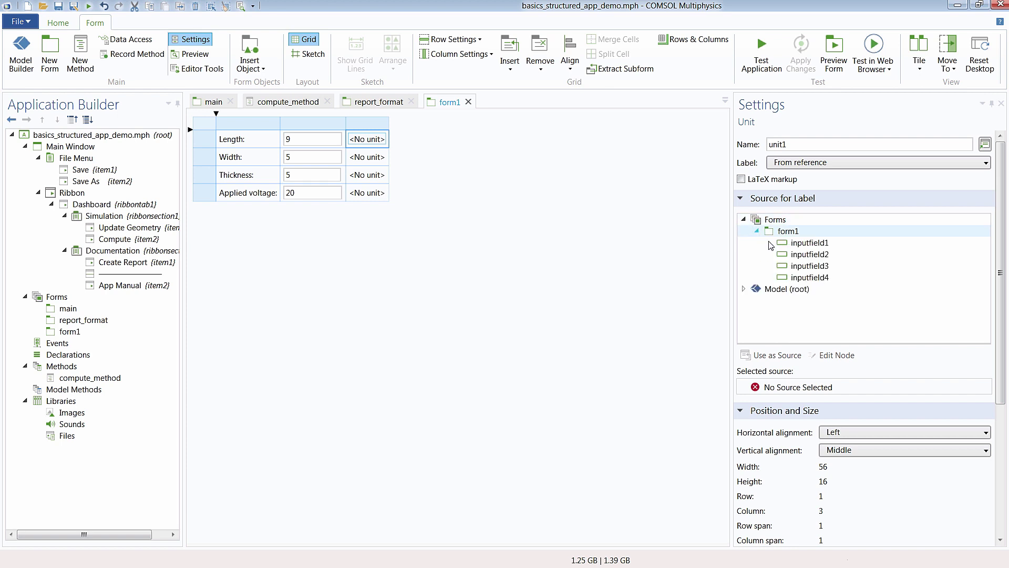
{"action": "left_click", "coordinate": [795, 246]}
{"action": "left_click", "coordinate": [784, 357]}
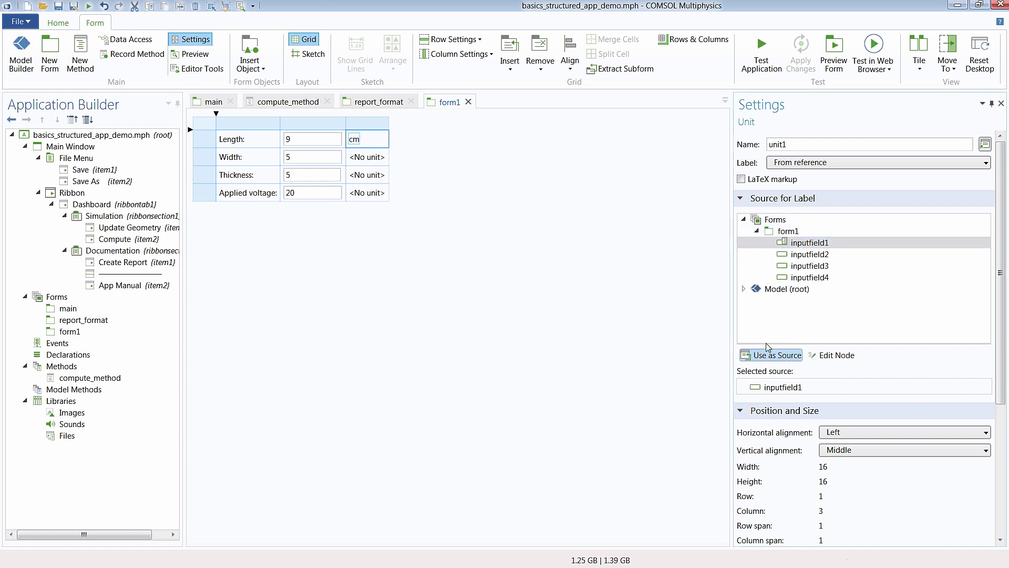
{"action": "left_click", "coordinate": [379, 157]}
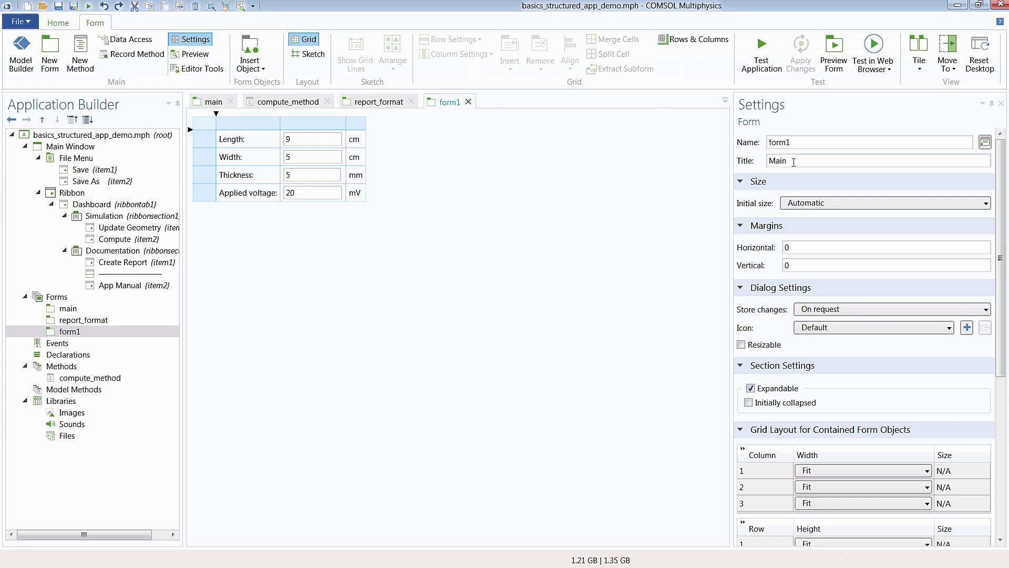
Set the extracted form's title to Inputs and its name to inputs.
{"action": "left_click_drag", "start_coordinate": [792, 162], "coordinate": [751, 164]}
{"action": "type", "text": "Inputs"}
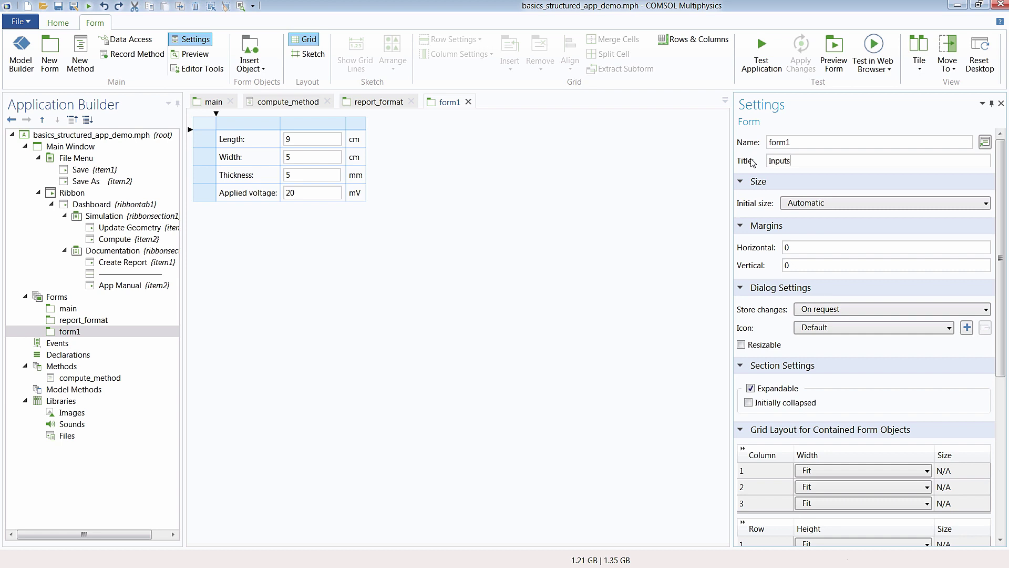
{"action": "left_click_drag", "start_coordinate": [794, 145], "coordinate": [765, 147]}
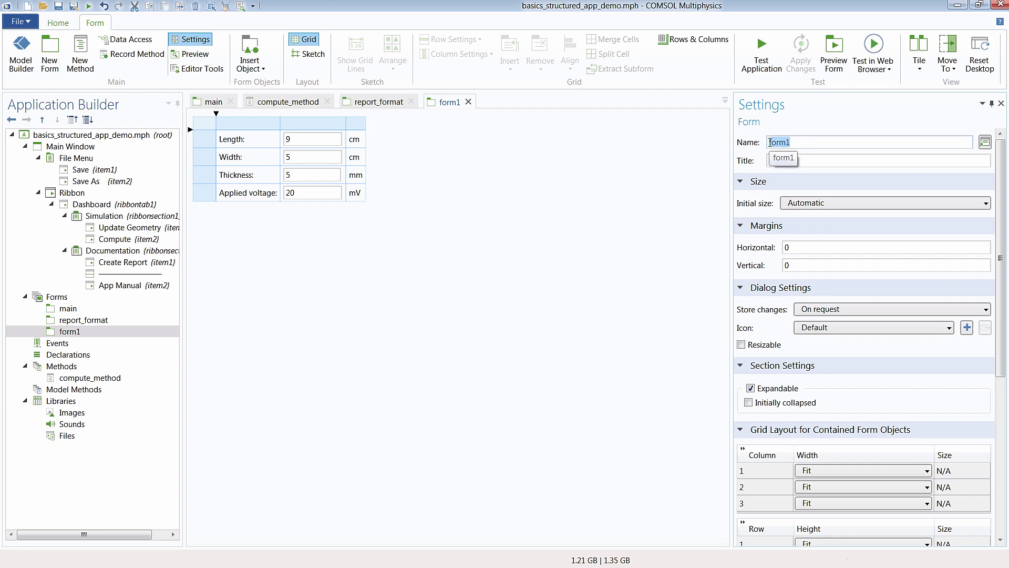
{"action": "type", "text": "Inputs"}
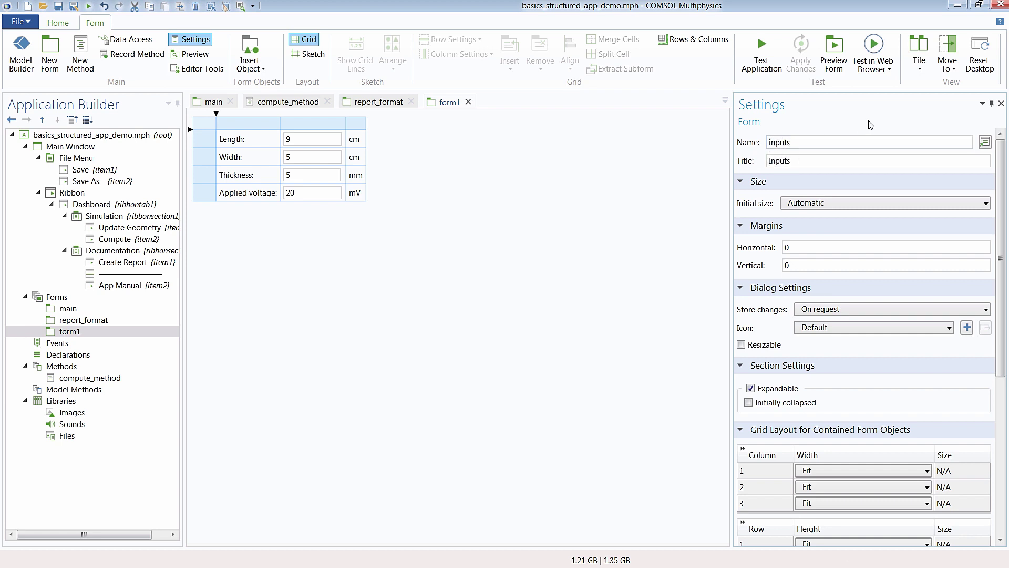
Extract the Temperature label and its data display from the main form into a subform.
{"action": "left_click", "coordinate": [209, 104]}
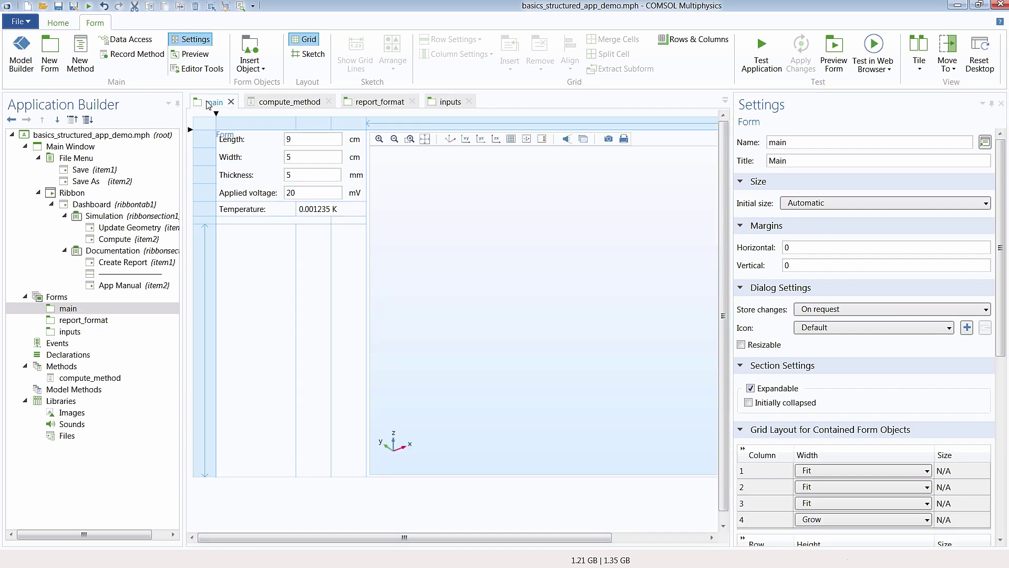
{"action": "left_click", "coordinate": [272, 215]}
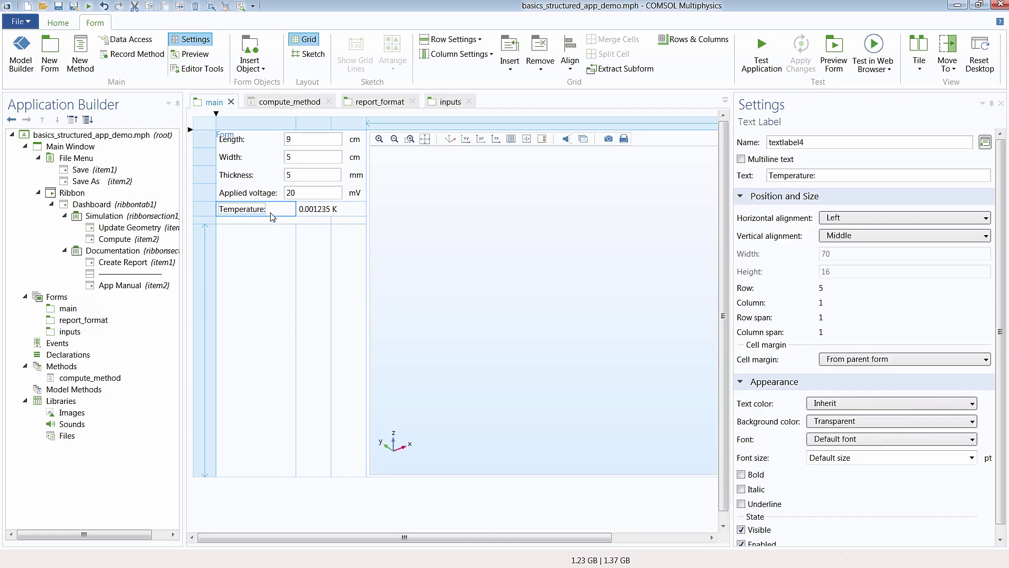
{"action": "left_click", "coordinate": [342, 211], "text": "ctrl"}
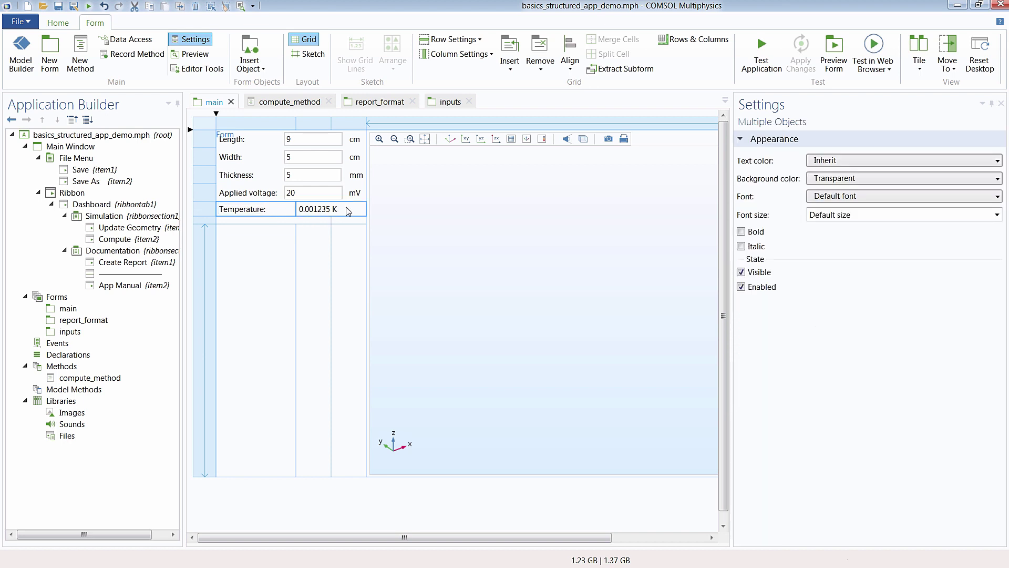
{"action": "left_click", "coordinate": [631, 72]}
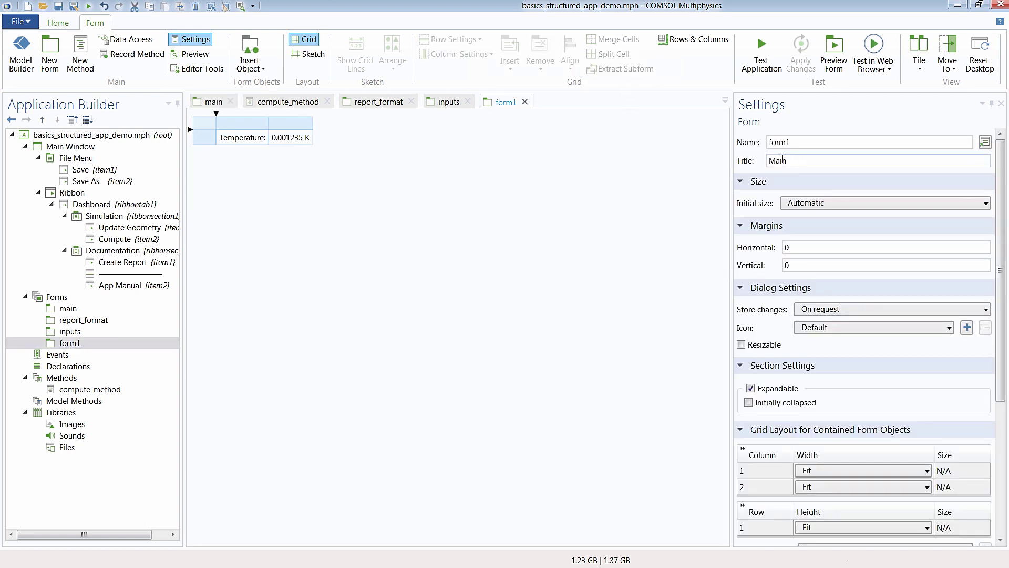
Set the extracted temperature form's title to Outputs and its name to outputs.
{"action": "double_click", "coordinate": [801, 161]}
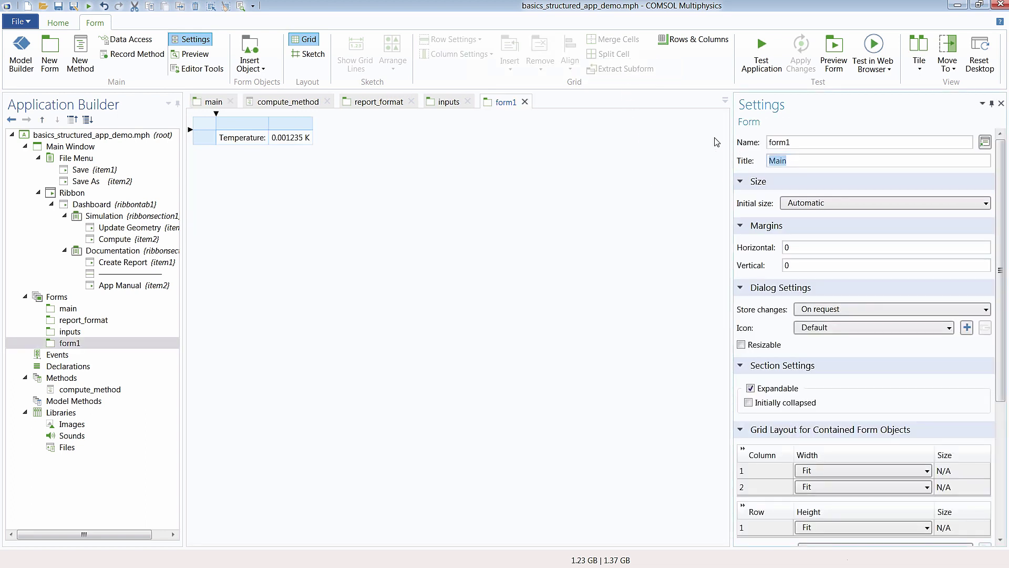
{"action": "type", "text": "O"}
{"action": "double_click", "coordinate": [779, 142]}
{"action": "type", "text": "outputs"}
{"action": "key", "text": "Return"}
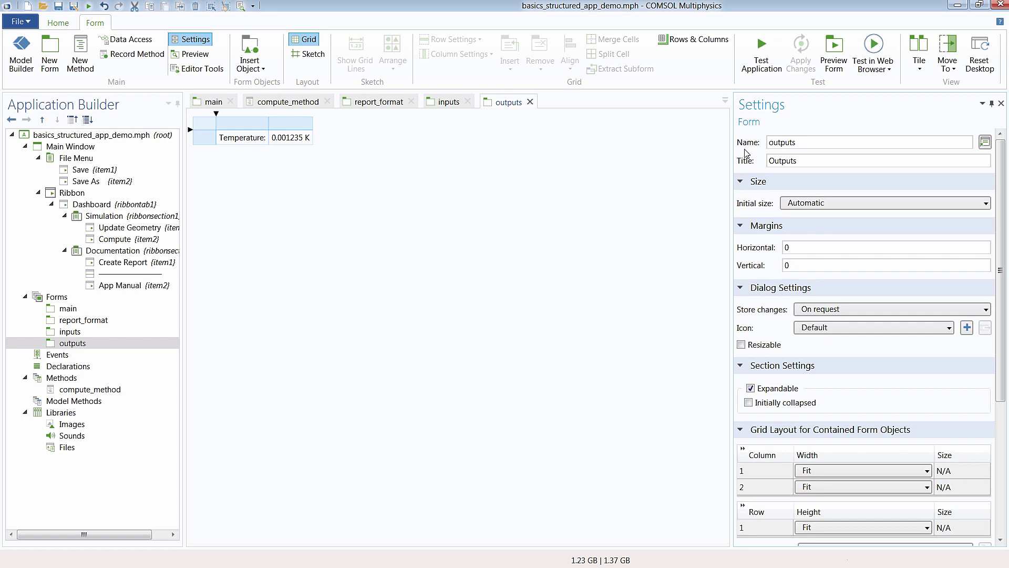
Delete the inputs and outputs subforms from the main form.
{"action": "left_click", "coordinate": [214, 102]}
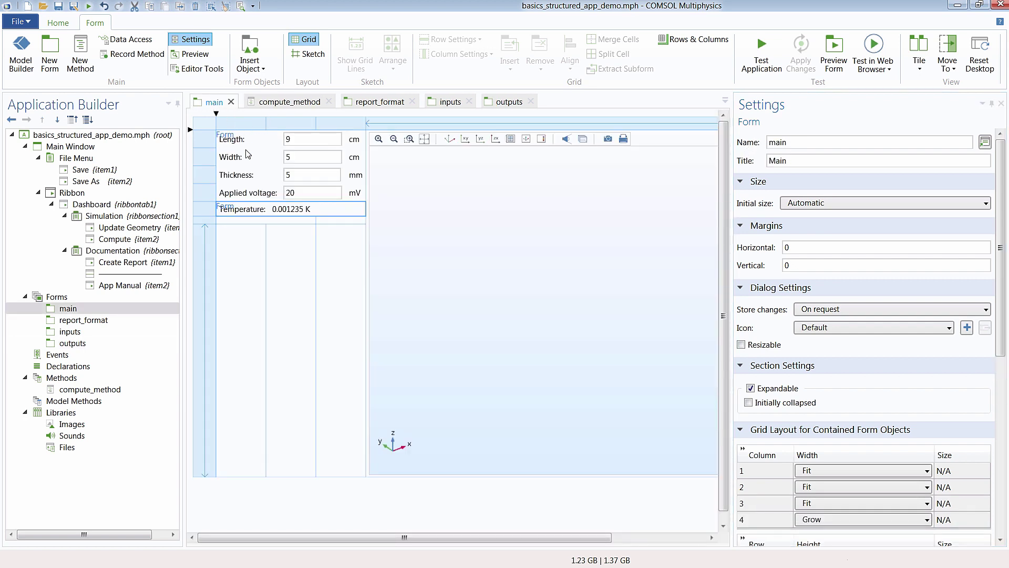
{"action": "left_click", "coordinate": [248, 153]}
{"action": "key", "text": "Delete"}
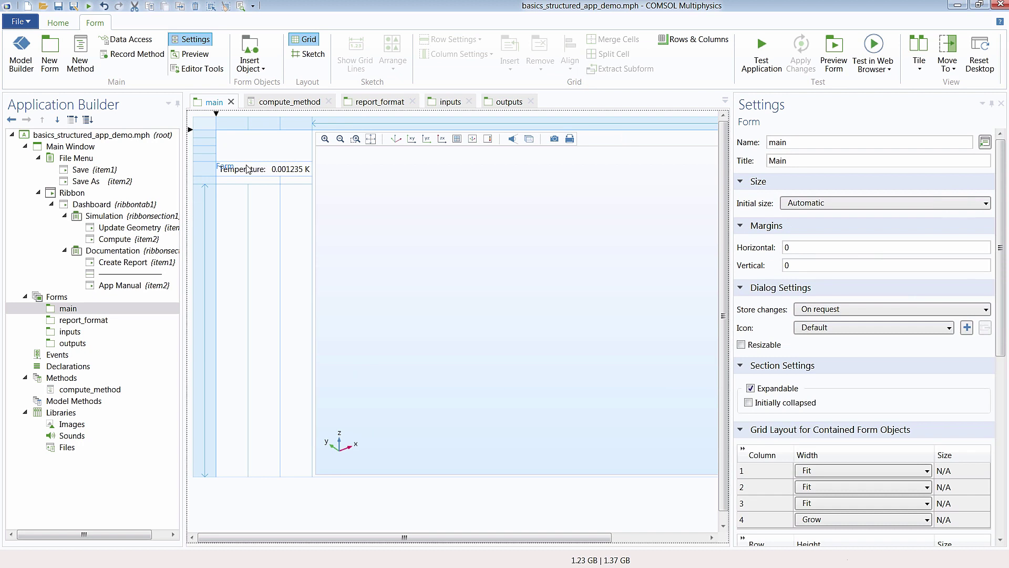
{"action": "left_click", "coordinate": [249, 168]}
{"action": "key", "text": "Delete"}
Remove the second and third columns and the five surplus rows below the first row from the main form's grid.
{"action": "left_click", "coordinate": [265, 126]}
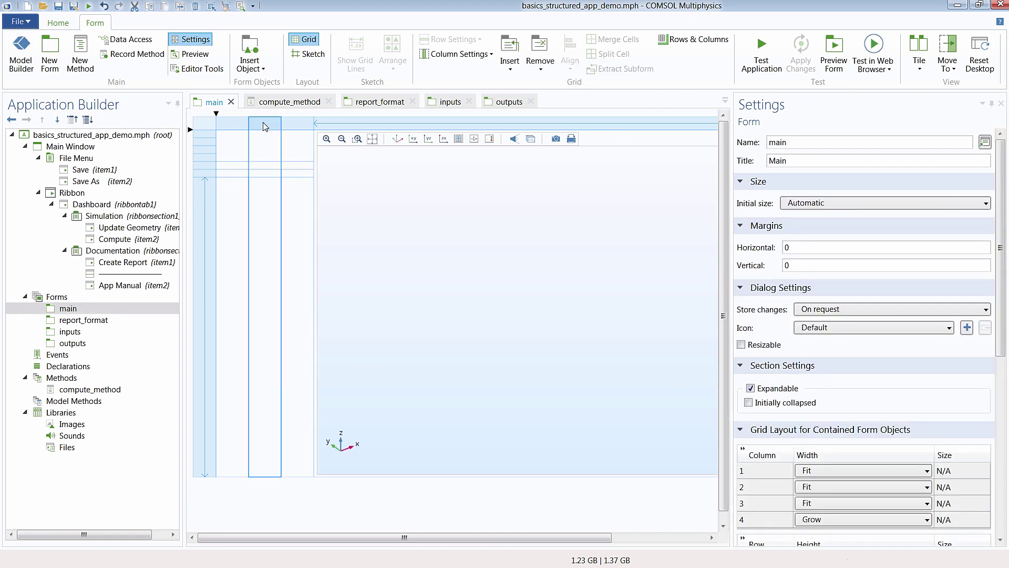
{"action": "left_click", "coordinate": [295, 122], "text": "shift"}
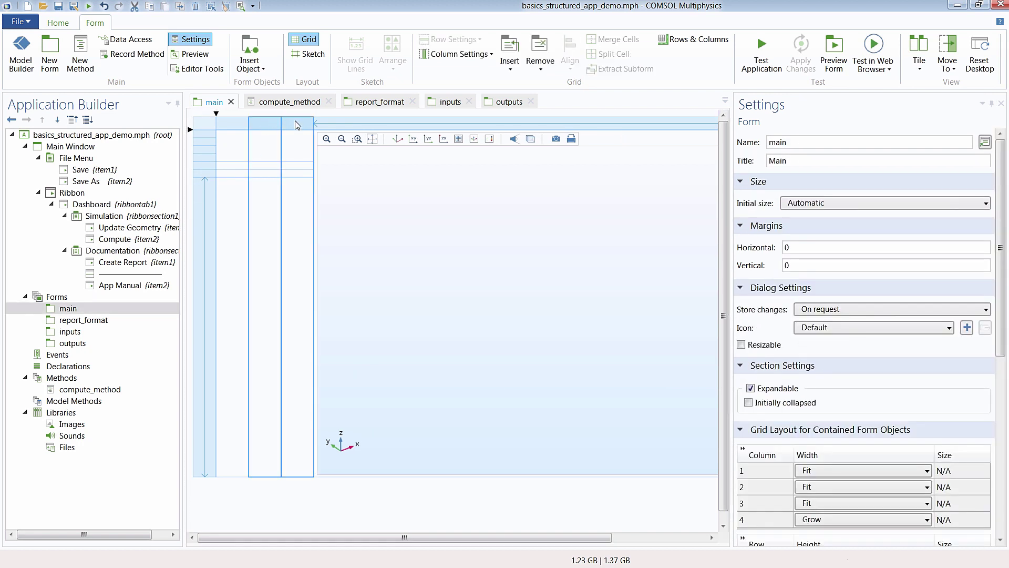
{"action": "left_click", "coordinate": [544, 45]}
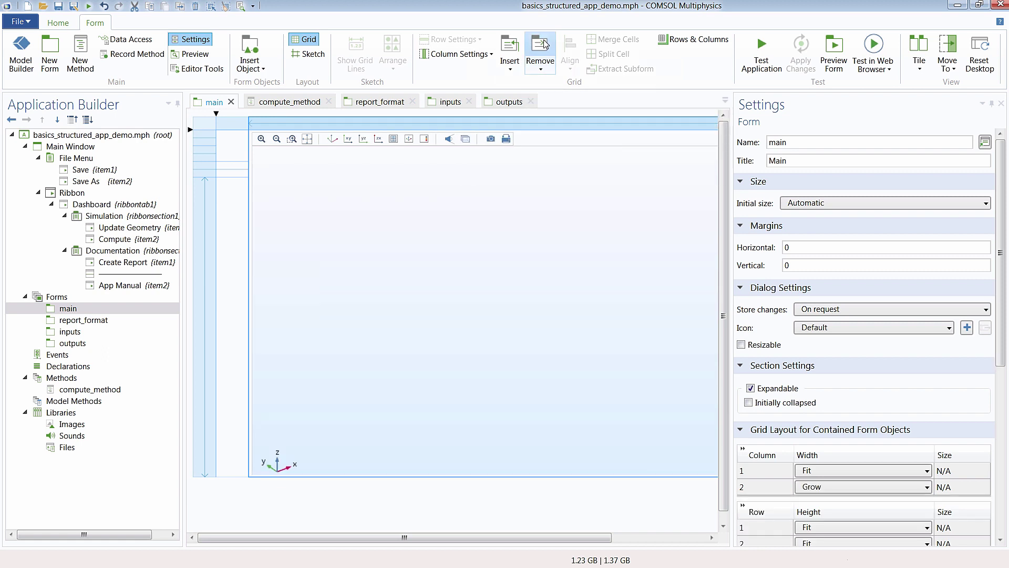
{"action": "left_click", "coordinate": [204, 142]}
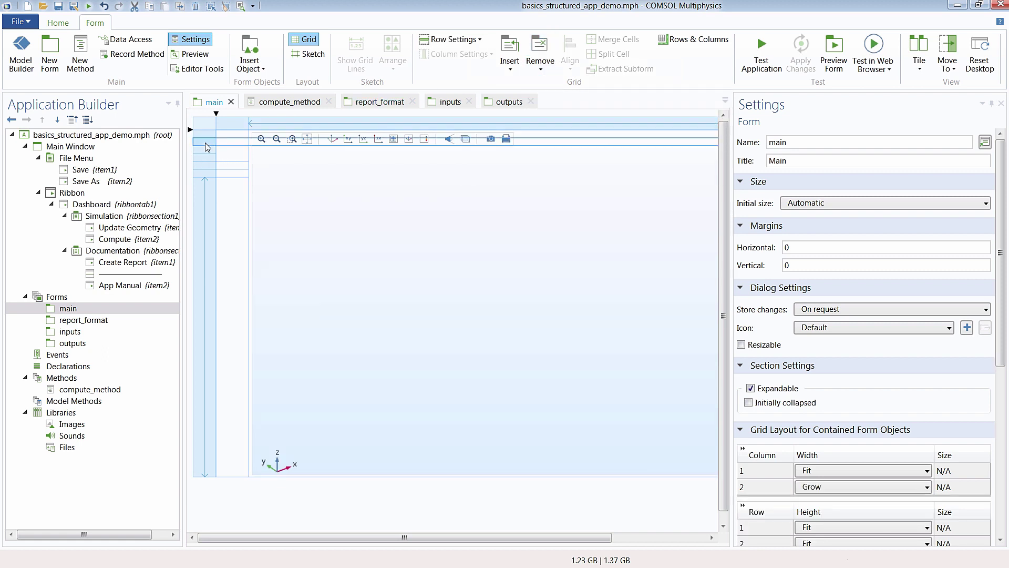
{"action": "left_click", "coordinate": [210, 175], "text": "shift"}
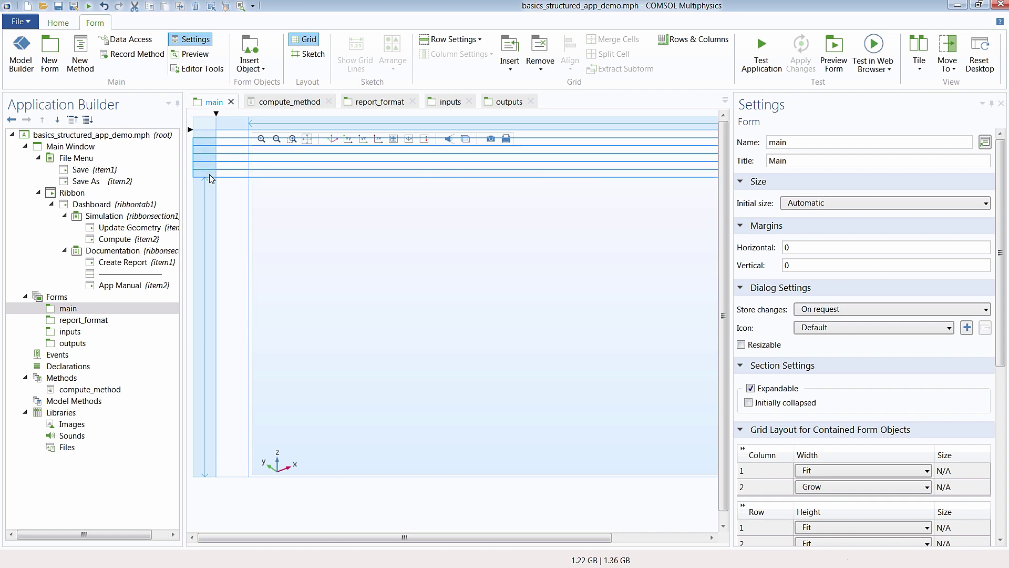
{"action": "left_click", "coordinate": [540, 48]}
Insert a form collection in the empty first cell of the main form.
{"action": "left_click", "coordinate": [237, 136]}
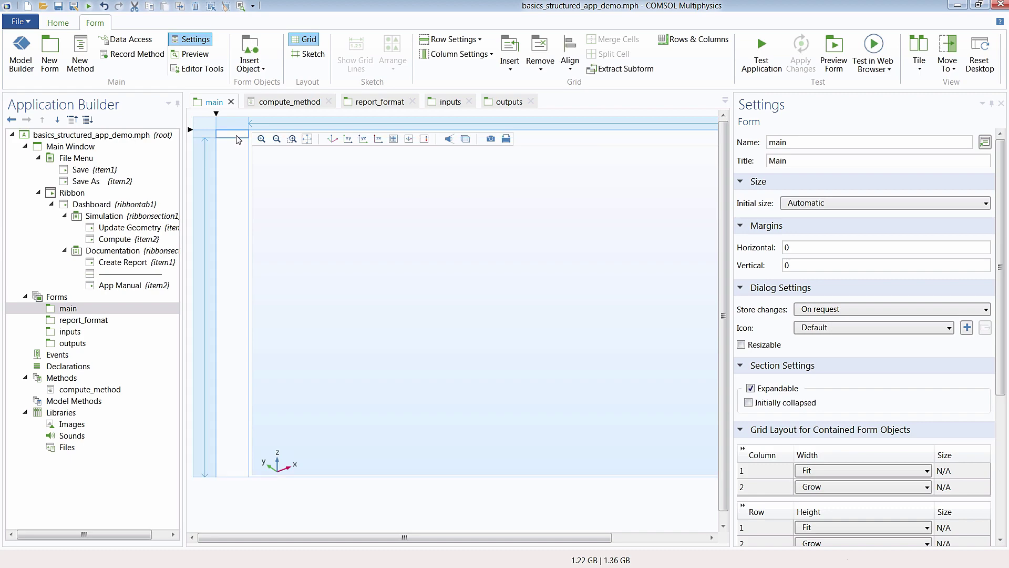
{"action": "left_click", "coordinate": [258, 68]}
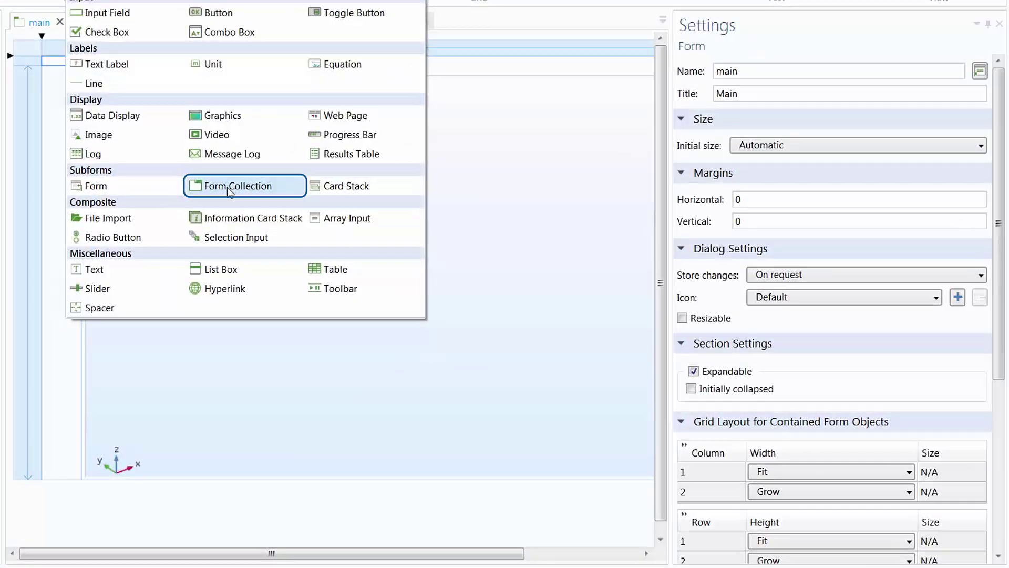
{"action": "left_click", "coordinate": [227, 188]}
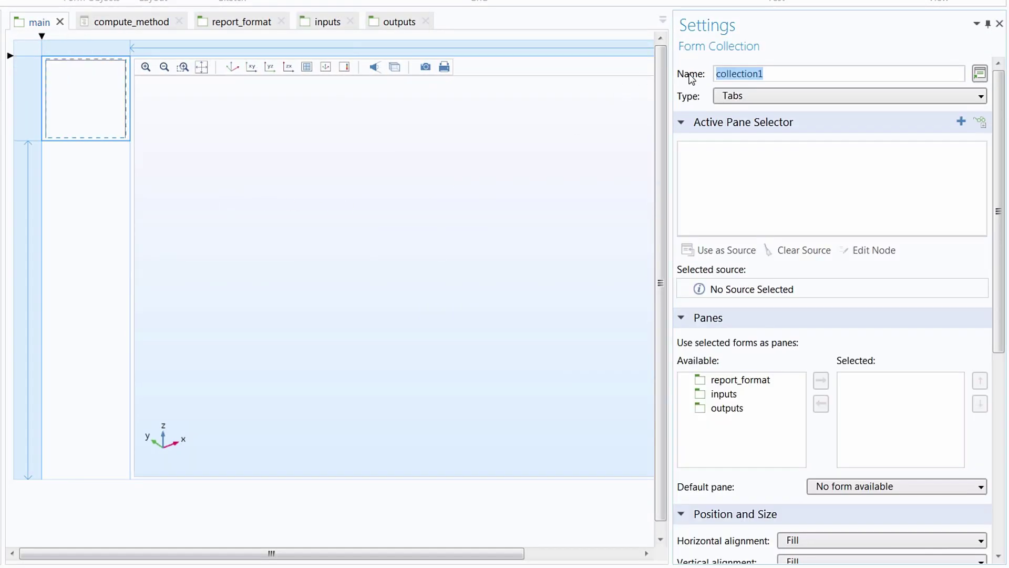
Add the inputs and outputs forms as panes of the form collection and set its type to Sections.
{"action": "left_click", "coordinate": [729, 394]}
{"action": "left_click", "coordinate": [821, 380]}
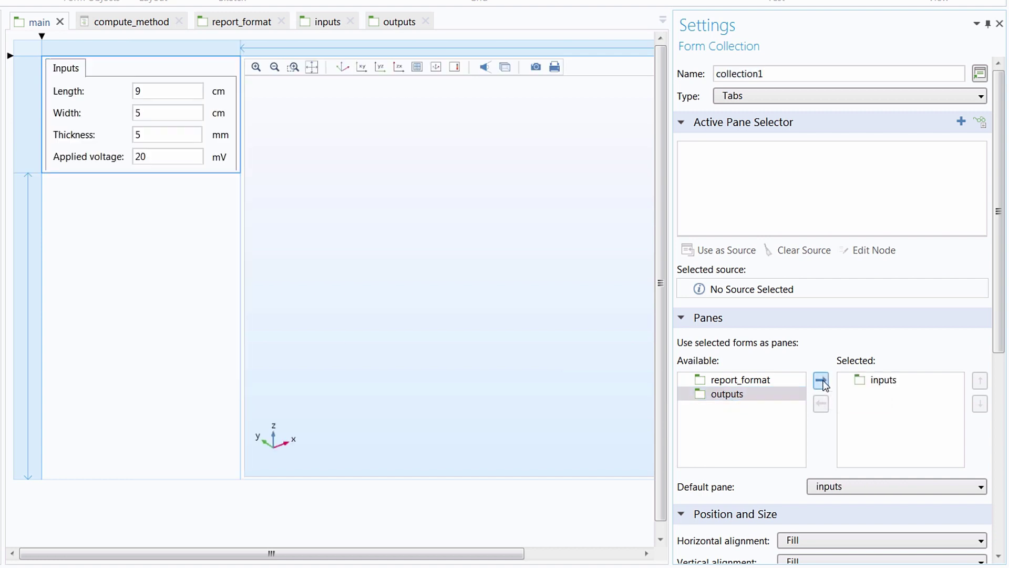
{"action": "left_click", "coordinate": [822, 380]}
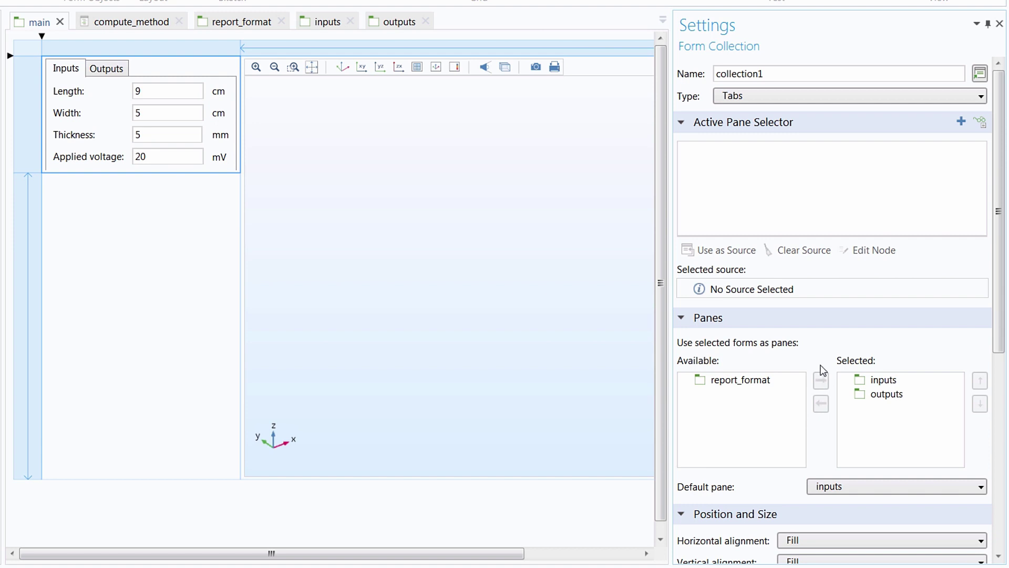
{"action": "left_click", "coordinate": [762, 99]}
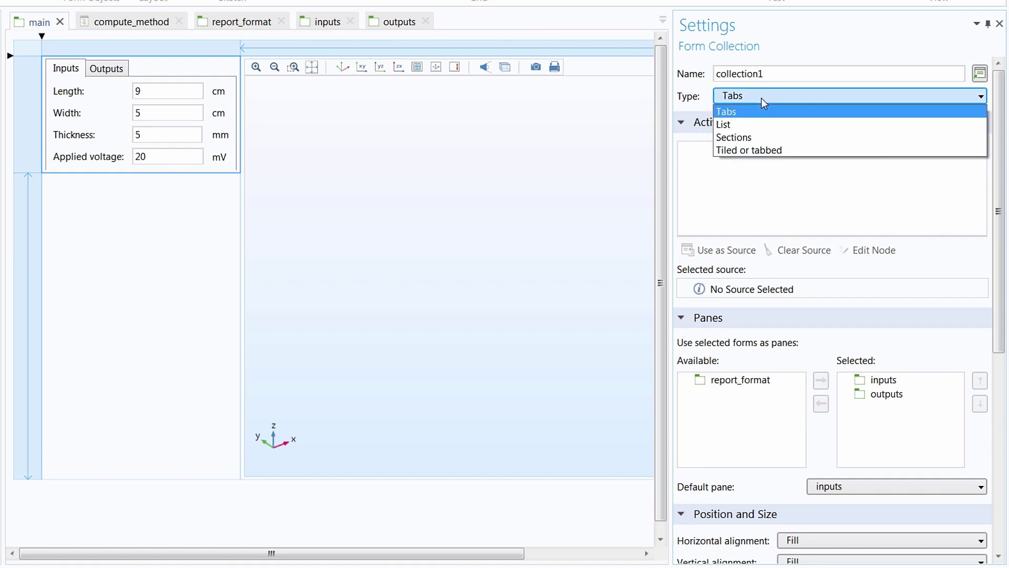
{"action": "left_click", "coordinate": [764, 134]}
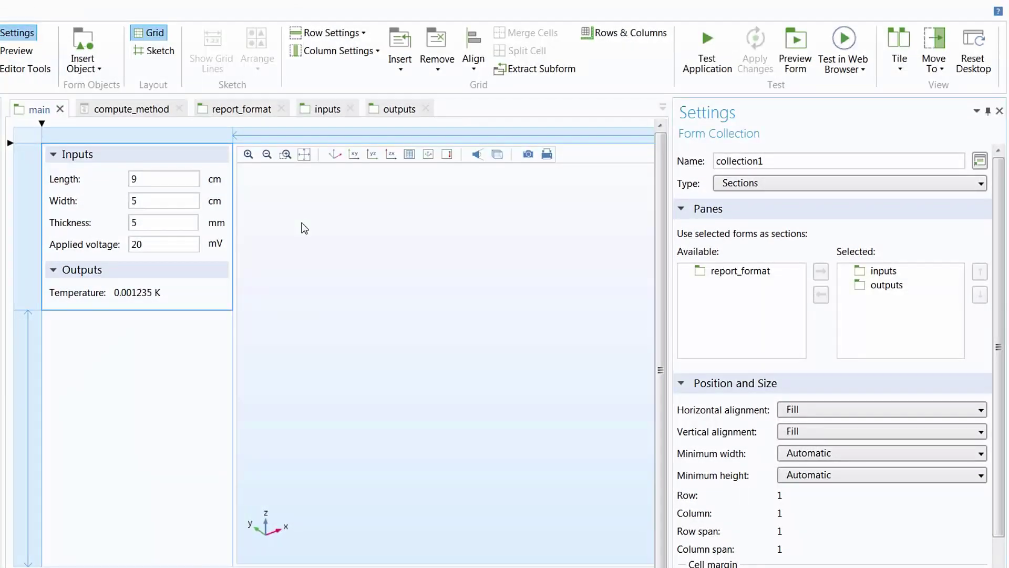
Insert a row above the form collection and place a text label in the new row's first cell.
{"action": "left_click", "coordinate": [394, 71]}
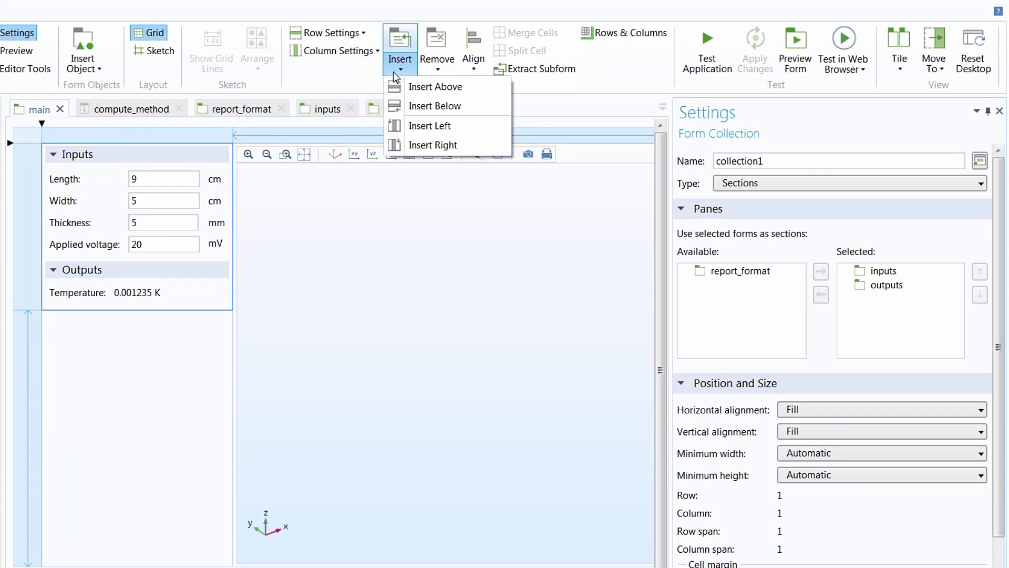
{"action": "left_click", "coordinate": [408, 90]}
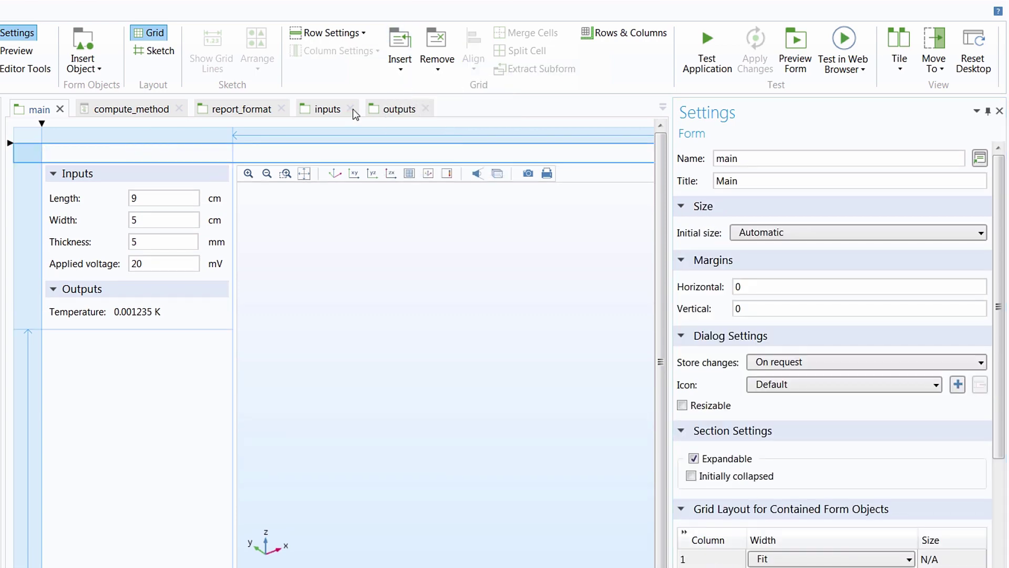
{"action": "left_click", "coordinate": [111, 158]}
{"action": "left_click", "coordinate": [85, 62]}
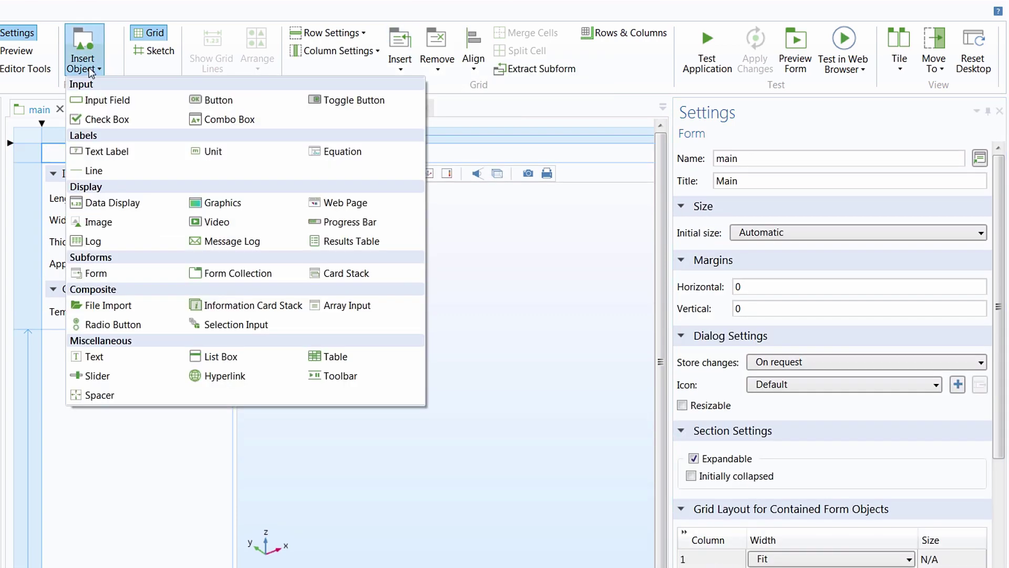
{"action": "left_click", "coordinate": [111, 151]}
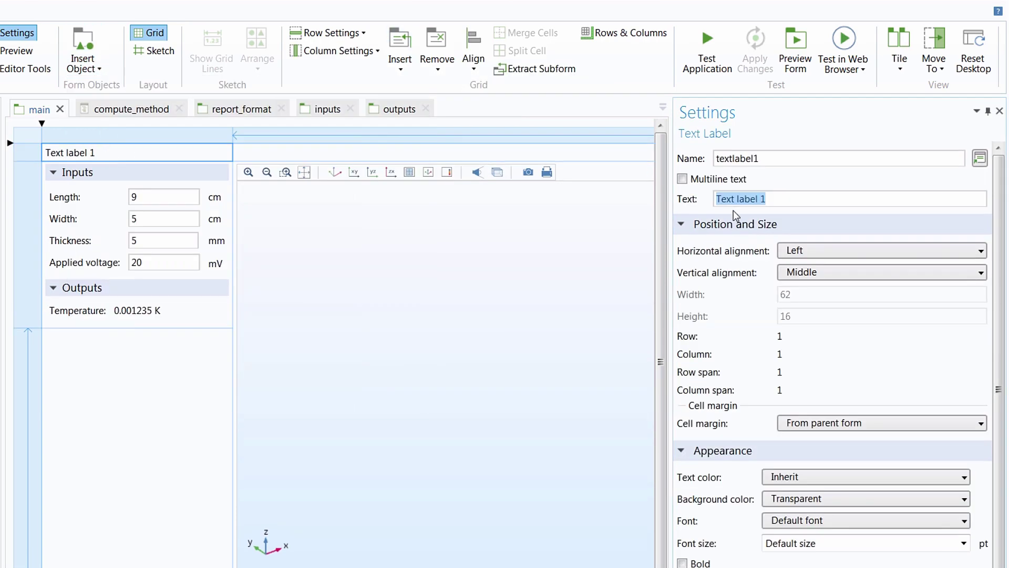
Set the first label's text to Simulation Data and add a text label reading Graphics in the cell above the graphics object.
{"action": "type", "text": "Simulation Data"}
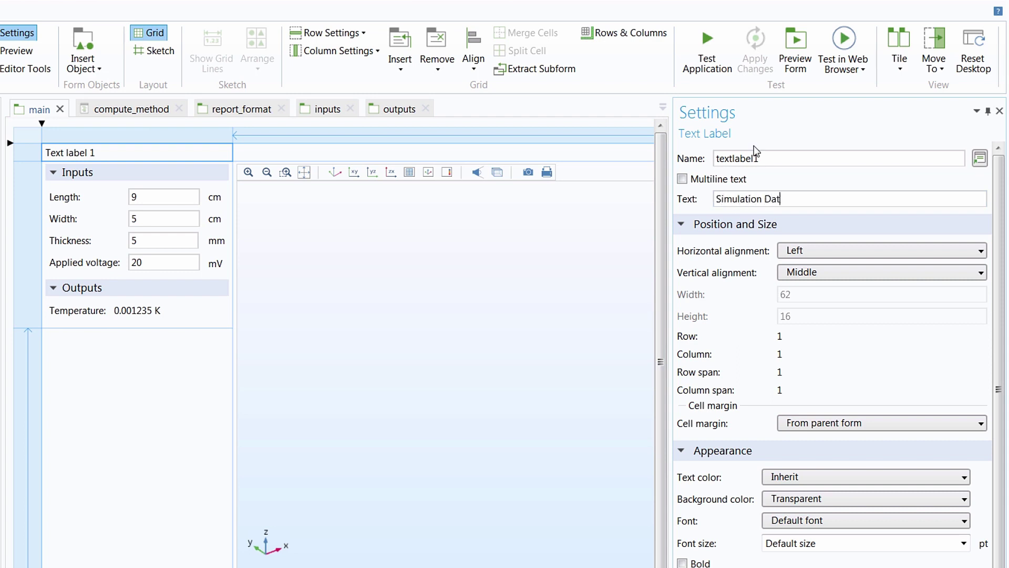
{"action": "left_click", "coordinate": [283, 152]}
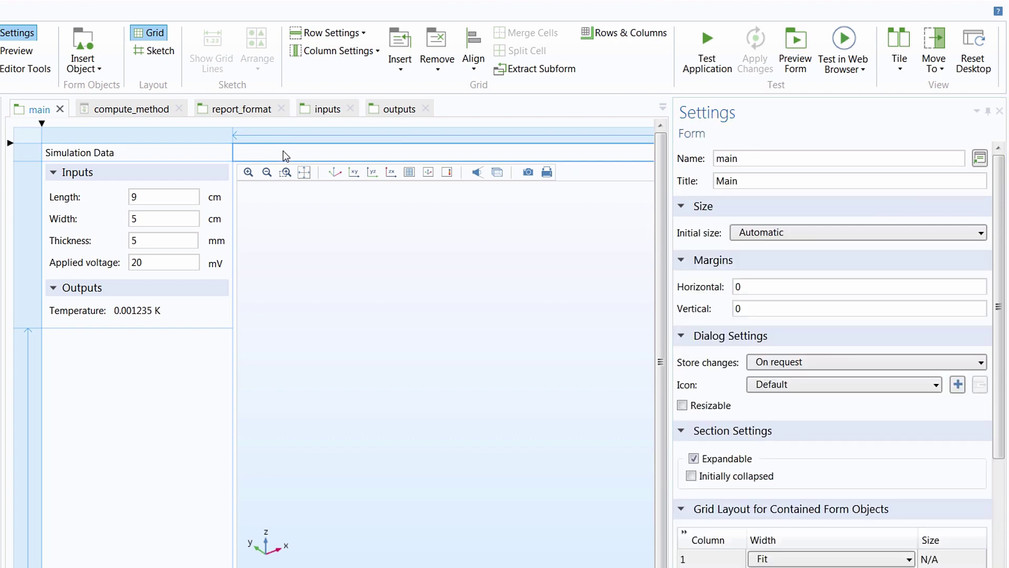
{"action": "left_click", "coordinate": [96, 70]}
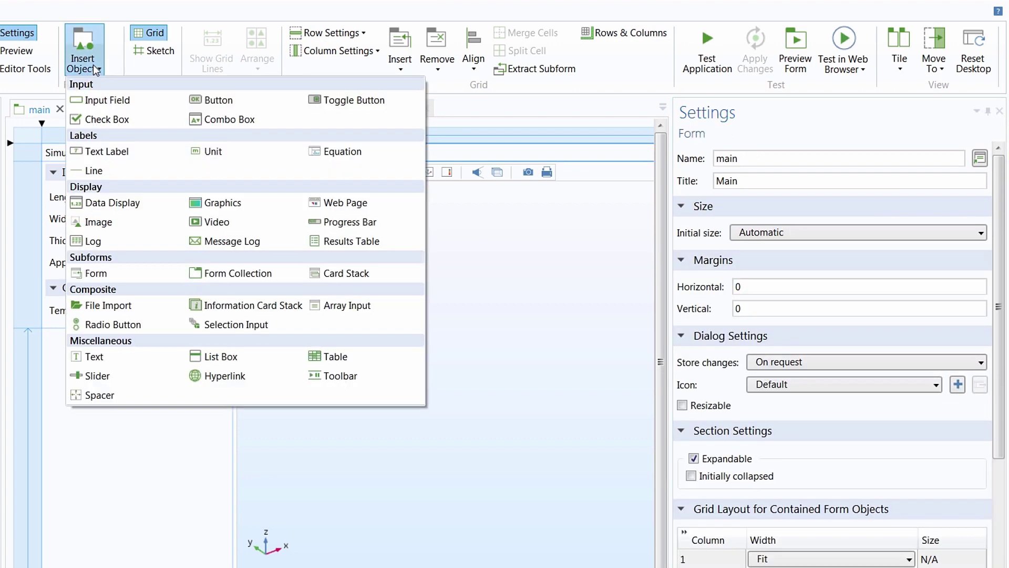
{"action": "left_click", "coordinate": [148, 156]}
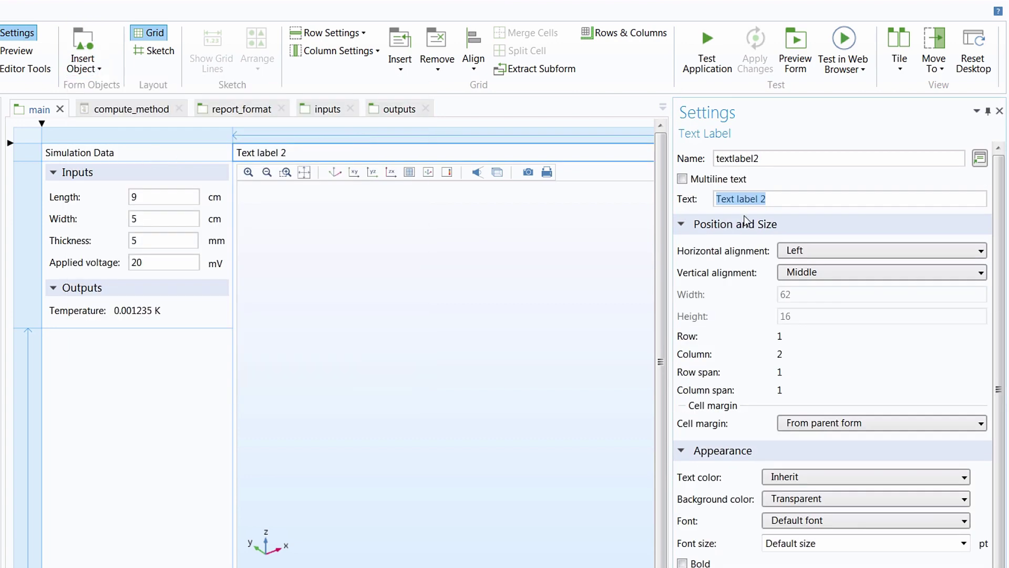
{"action": "type", "text": "Graphics"}
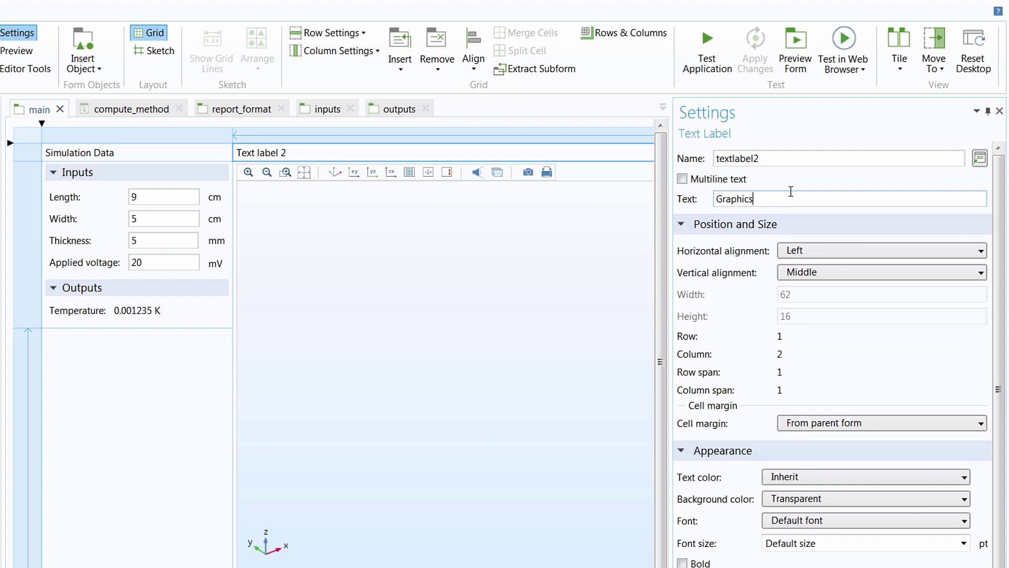
{"action": "key", "text": "Return"}
Format the Simulation Data and Graphics labels together with a custom blue text color, the Vera font and font size 12.
{"action": "left_click", "coordinate": [146, 156], "text": "ctrl"}
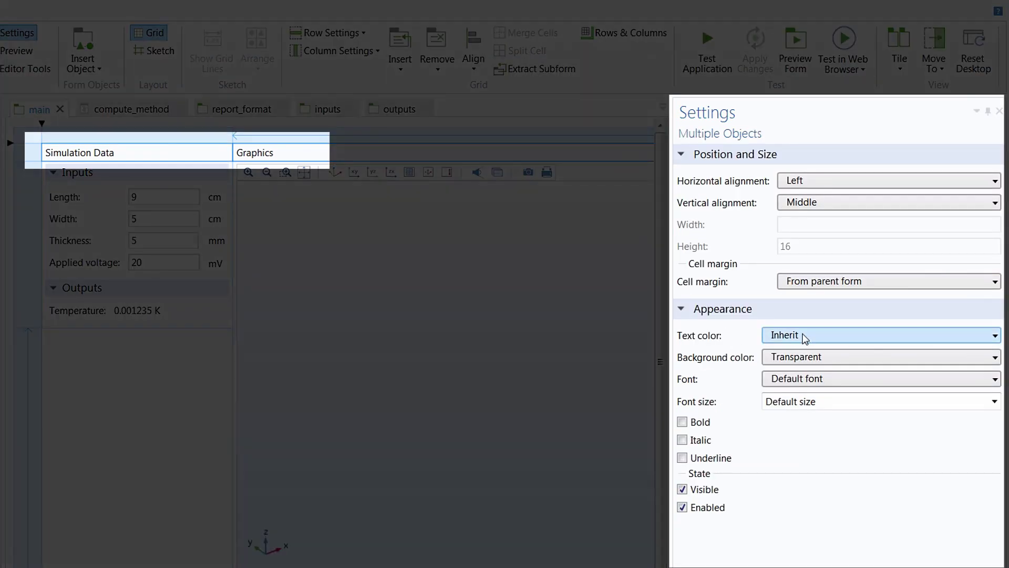
{"action": "left_click", "coordinate": [803, 337]}
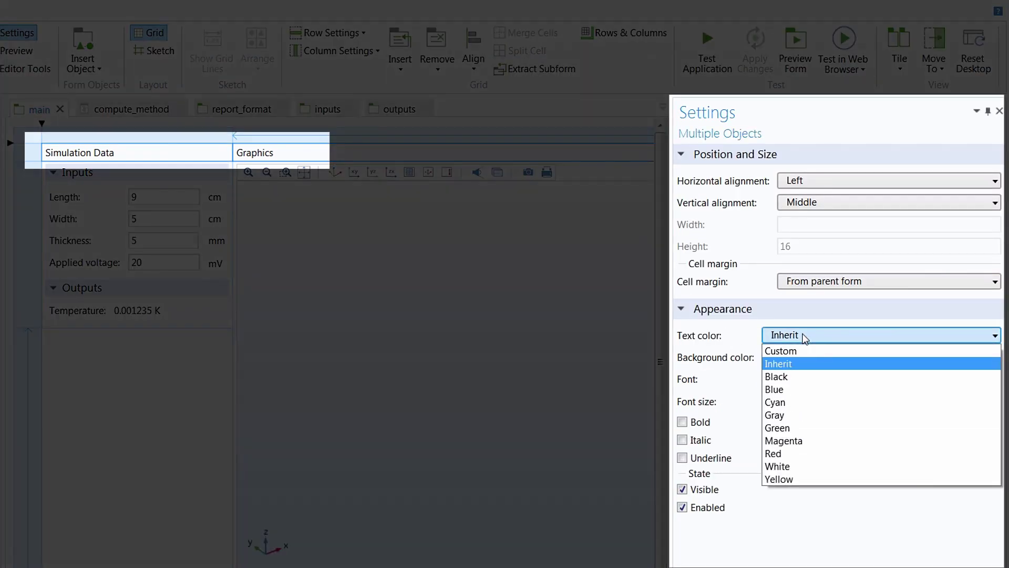
{"action": "left_click", "coordinate": [799, 349]}
{"action": "left_click", "coordinate": [789, 356]}
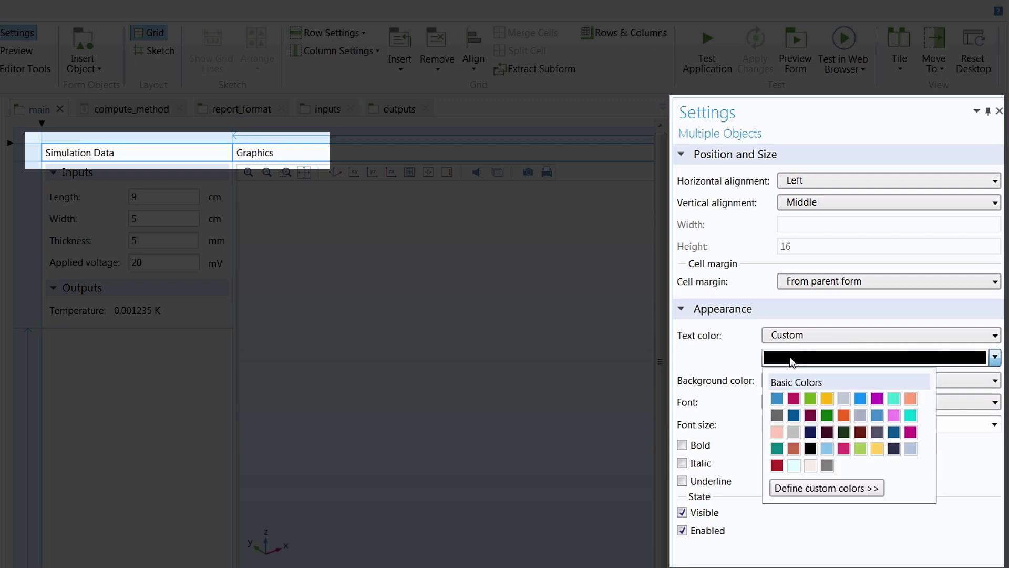
{"action": "left_click", "coordinate": [777, 398]}
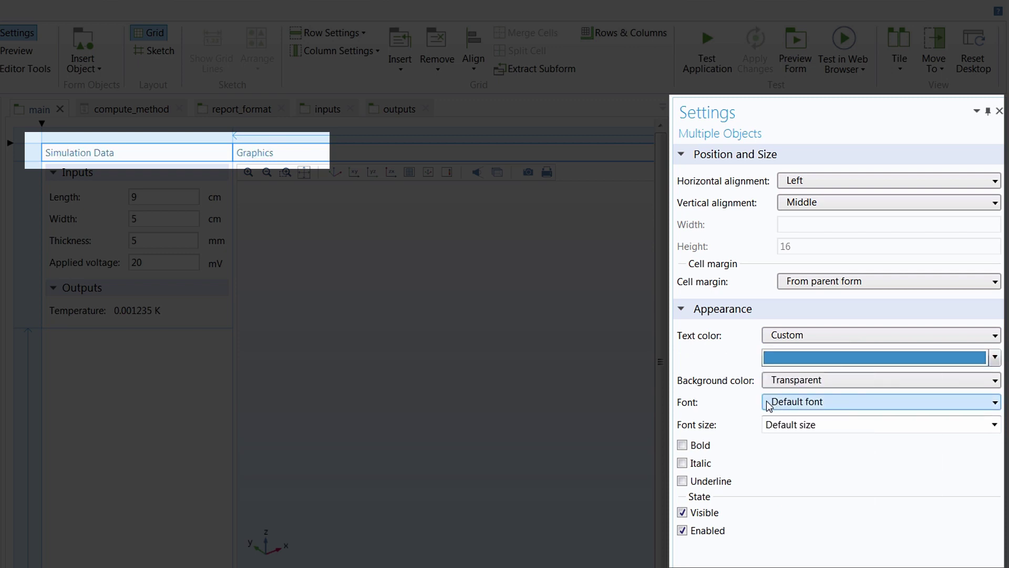
{"action": "left_click", "coordinate": [772, 402]}
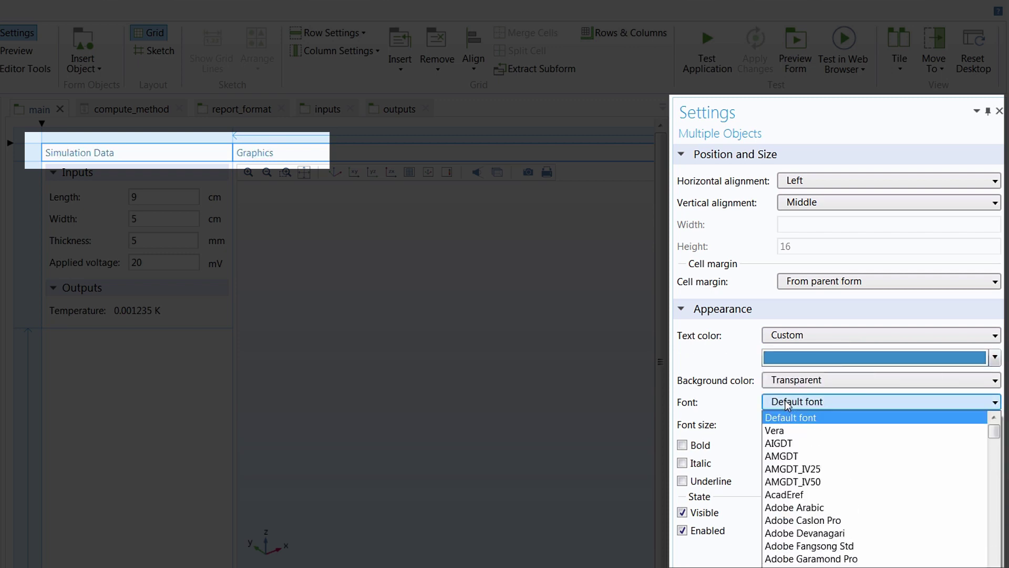
{"action": "left_click", "coordinate": [791, 431]}
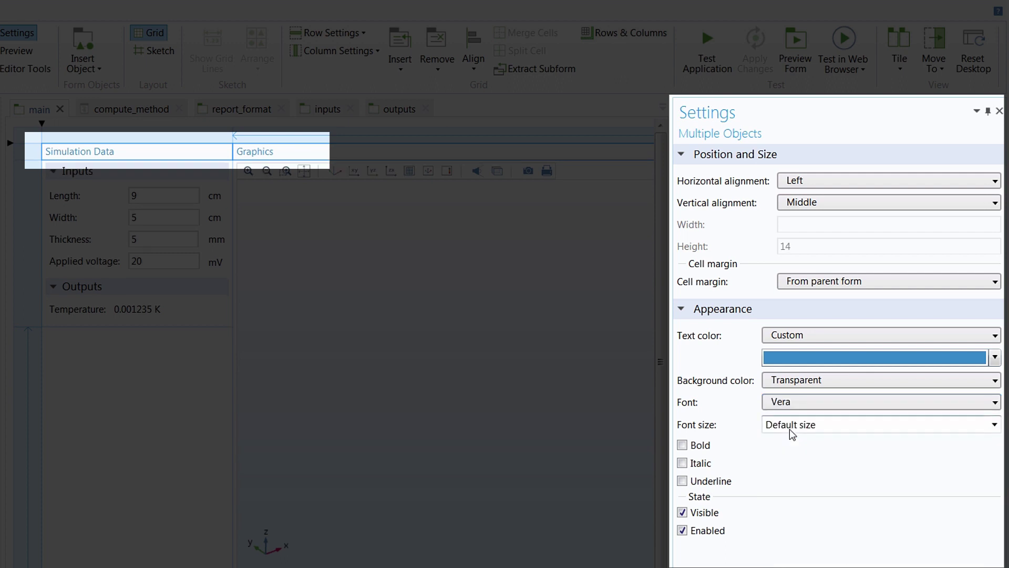
{"action": "left_click", "coordinate": [998, 426]}
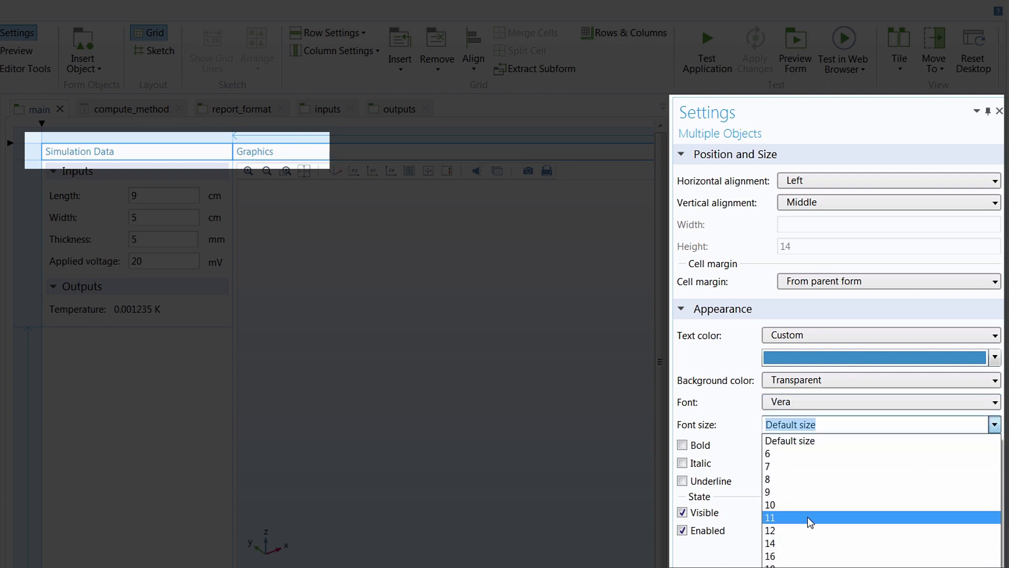
{"action": "left_click", "coordinate": [782, 531]}
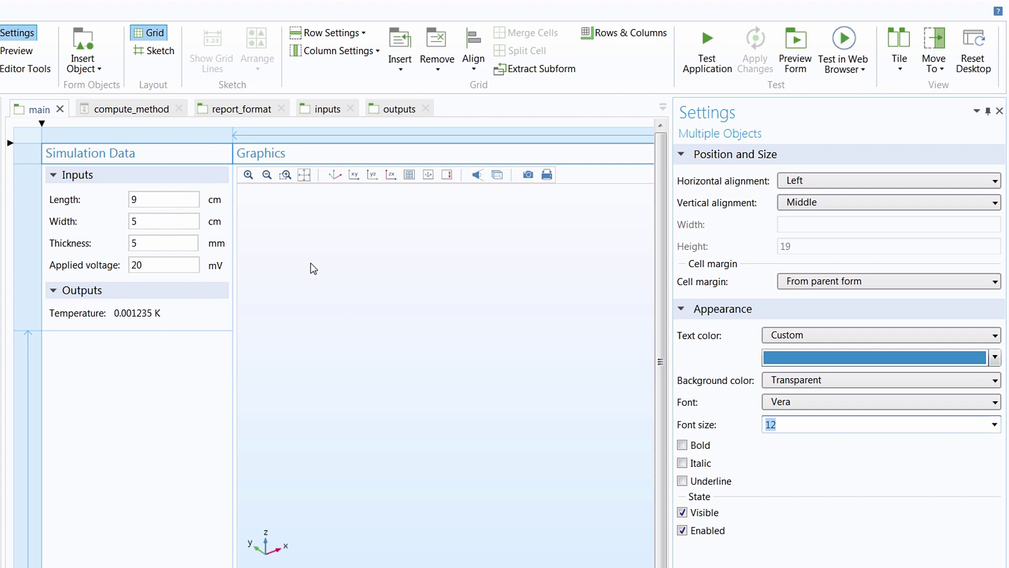
Insert a column between the Simulation Data and Graphics columns and merge all of its cells into one.
{"action": "left_click", "coordinate": [198, 134]}
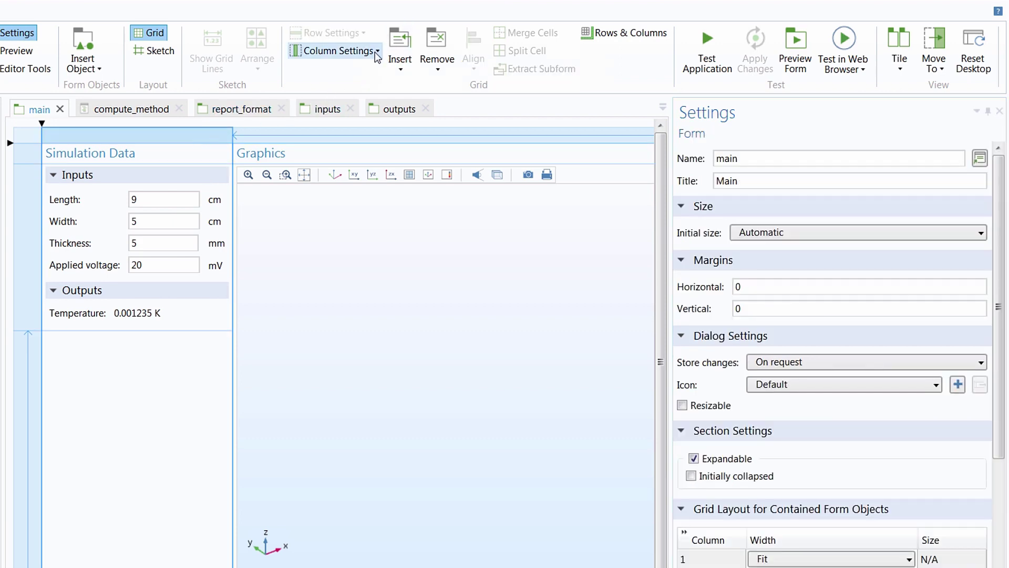
{"action": "left_click", "coordinate": [413, 69]}
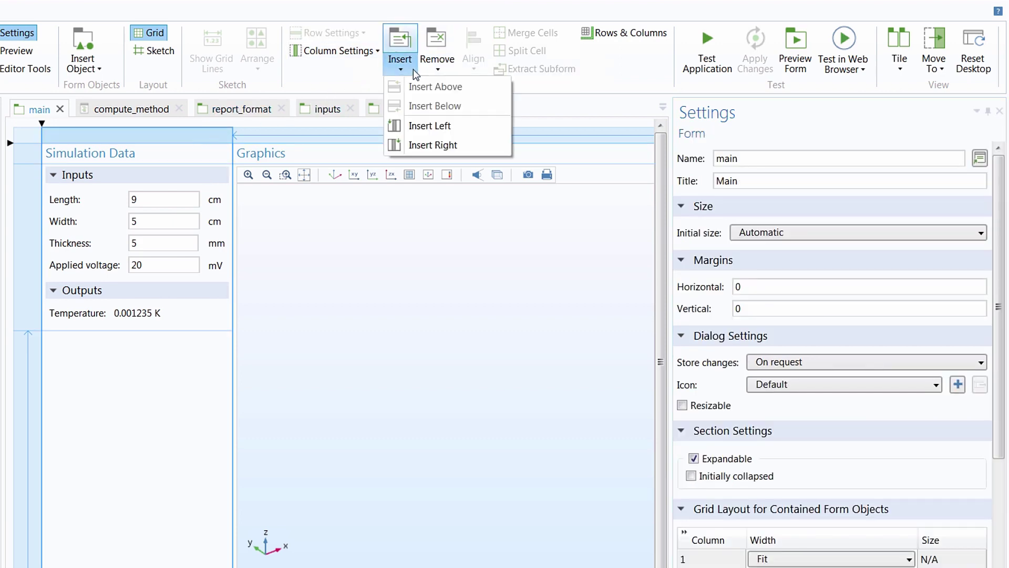
{"action": "left_click", "coordinate": [427, 144]}
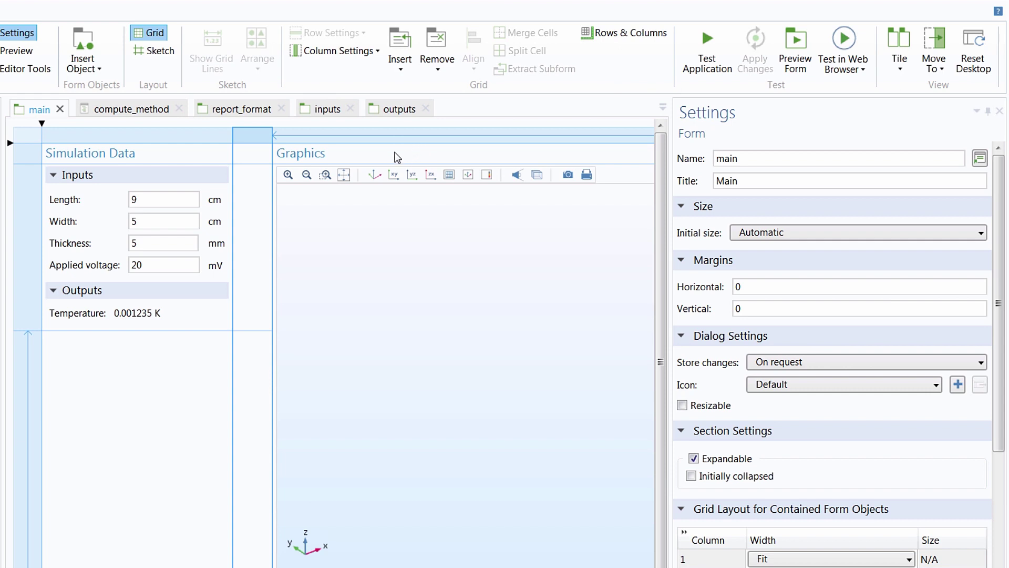
{"action": "left_click", "coordinate": [246, 153]}
{"action": "left_click", "coordinate": [256, 357], "text": "shift"}
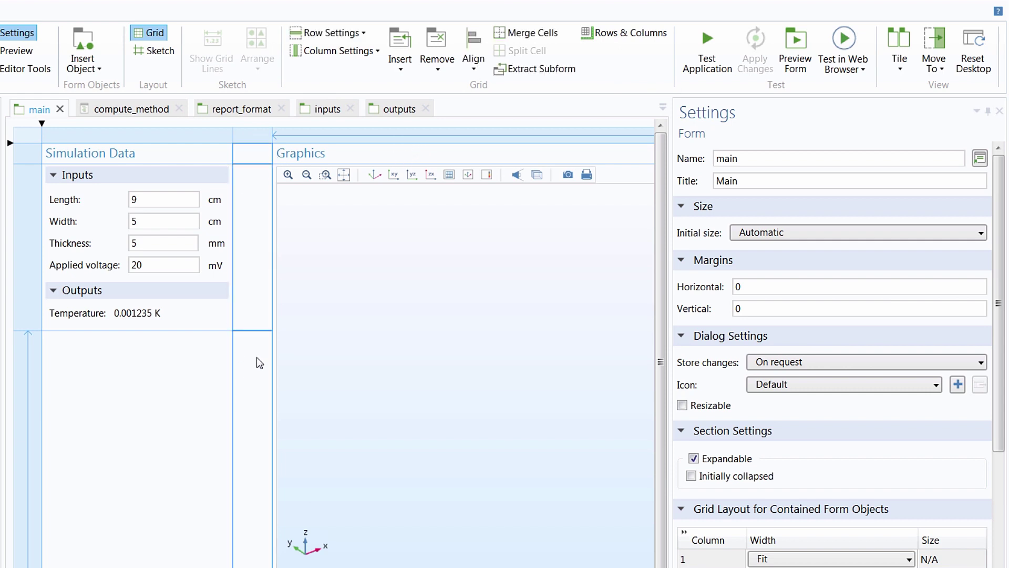
{"action": "left_click", "coordinate": [517, 34]}
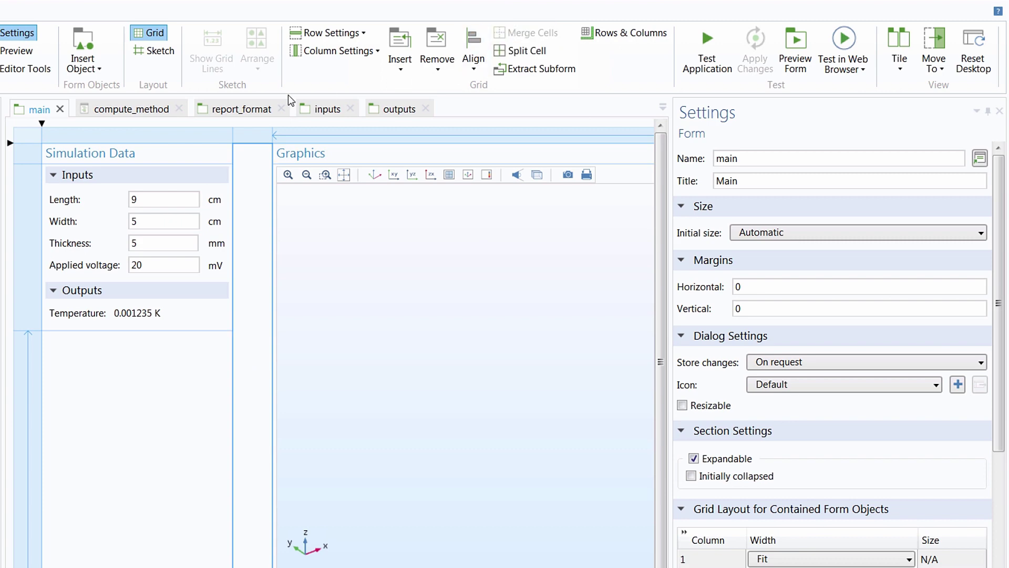
Insert a line object in the merged middle cell and set its orientation to Vertical.
{"action": "left_click", "coordinate": [82, 58]}
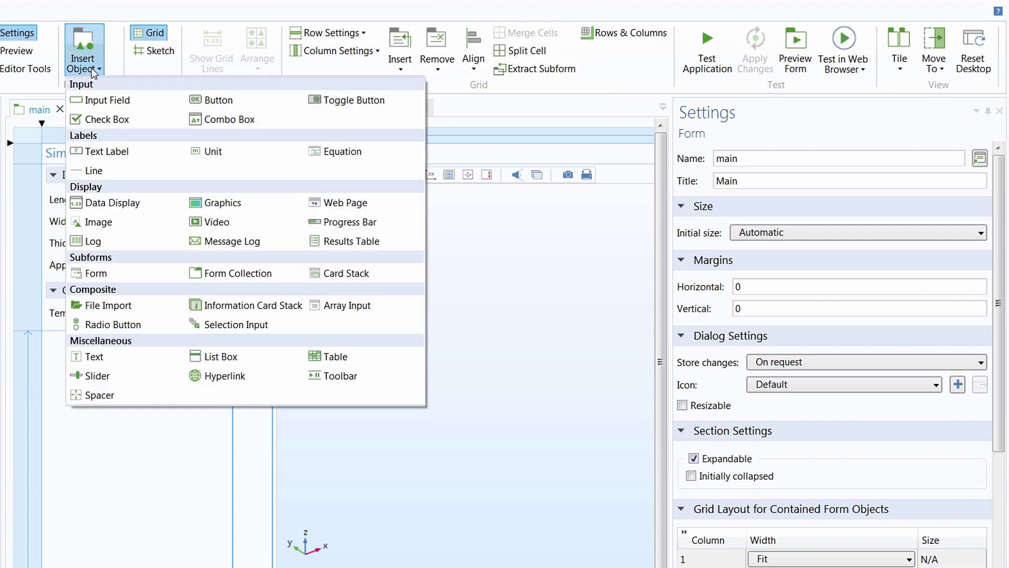
{"action": "left_click", "coordinate": [108, 171]}
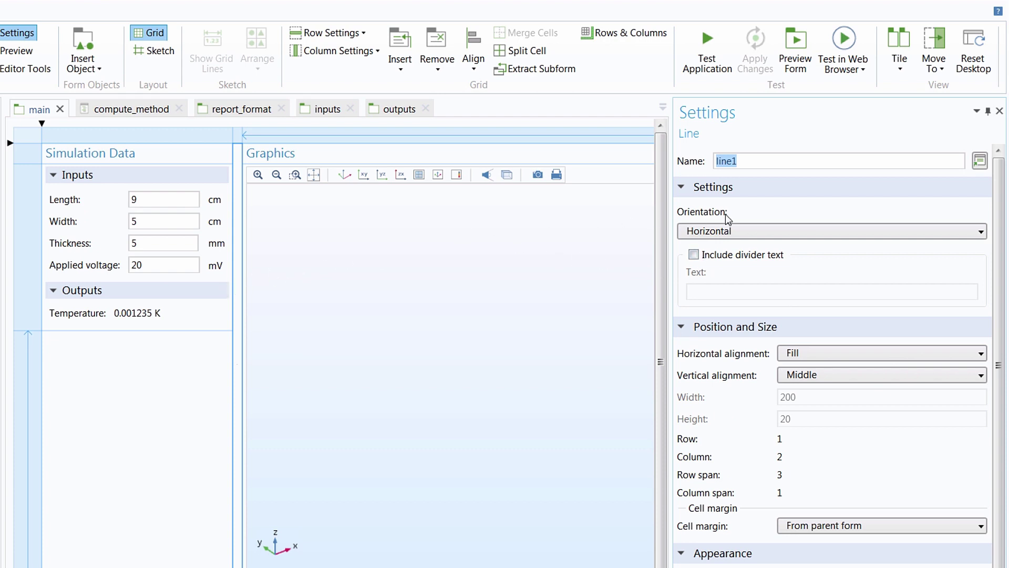
{"action": "left_click", "coordinate": [734, 233]}
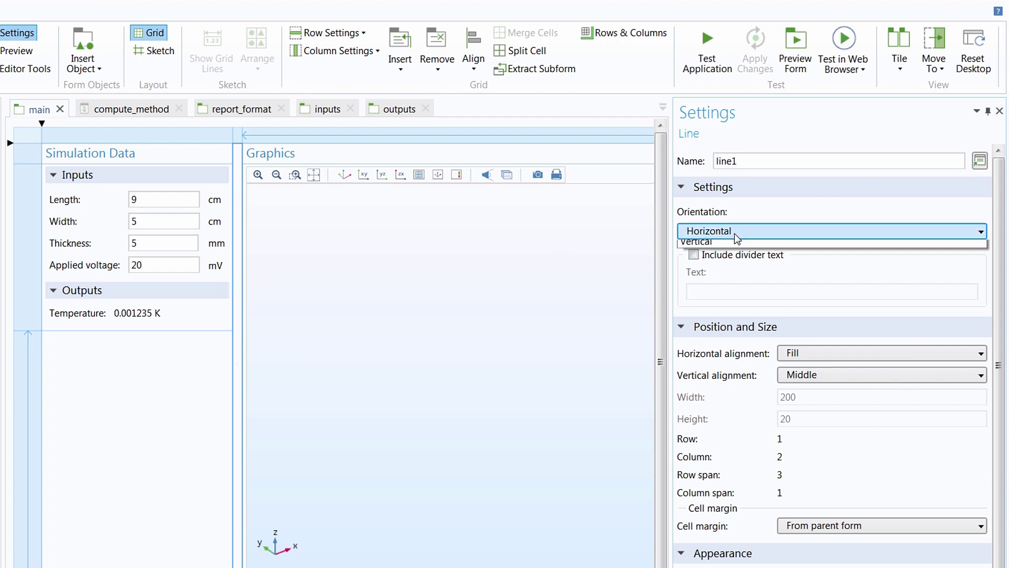
{"action": "left_click", "coordinate": [734, 260]}
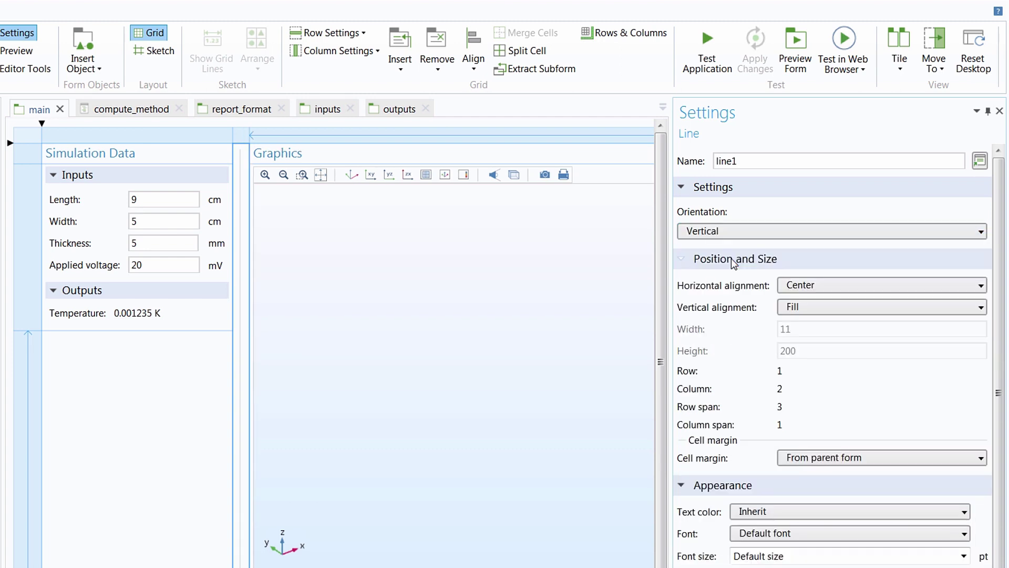
Insert a row below the heading row of the main form.
{"action": "left_click", "coordinate": [35, 159]}
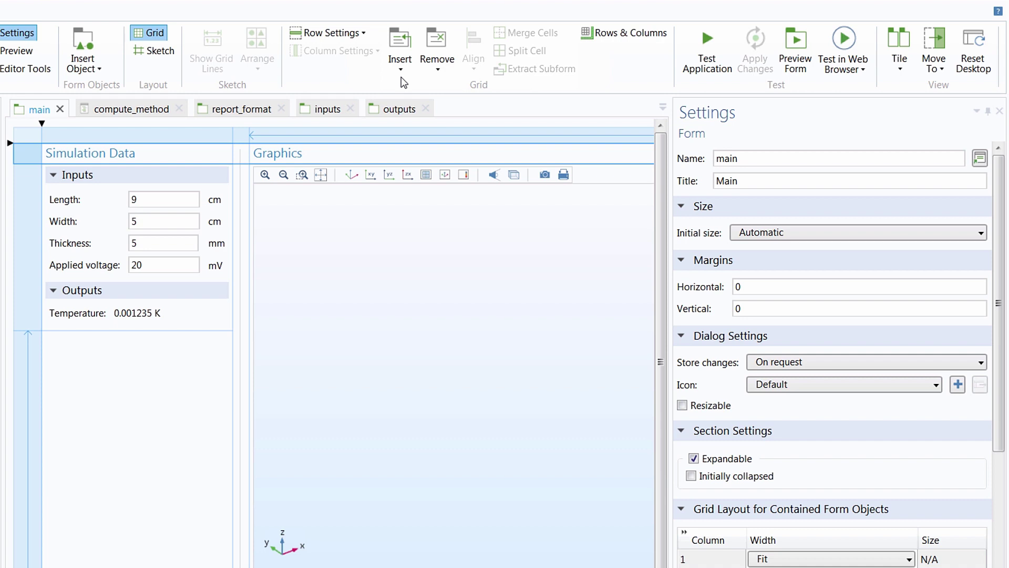
{"action": "left_click", "coordinate": [401, 68]}
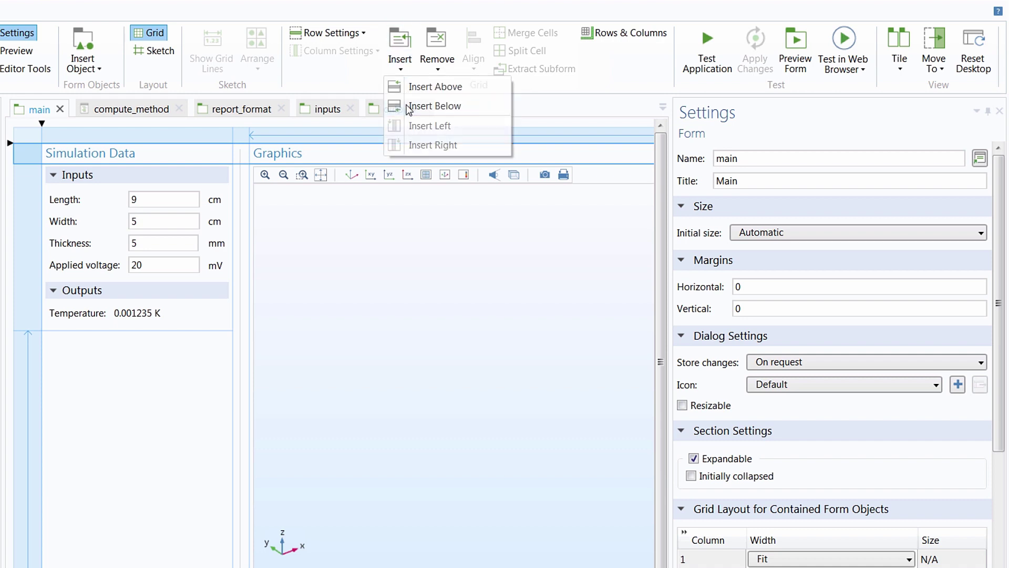
{"action": "left_click", "coordinate": [428, 106]}
Place horizontal lines in the new row's cells beneath the Simulation Data and Graphics labels.
{"action": "left_click", "coordinate": [182, 168]}
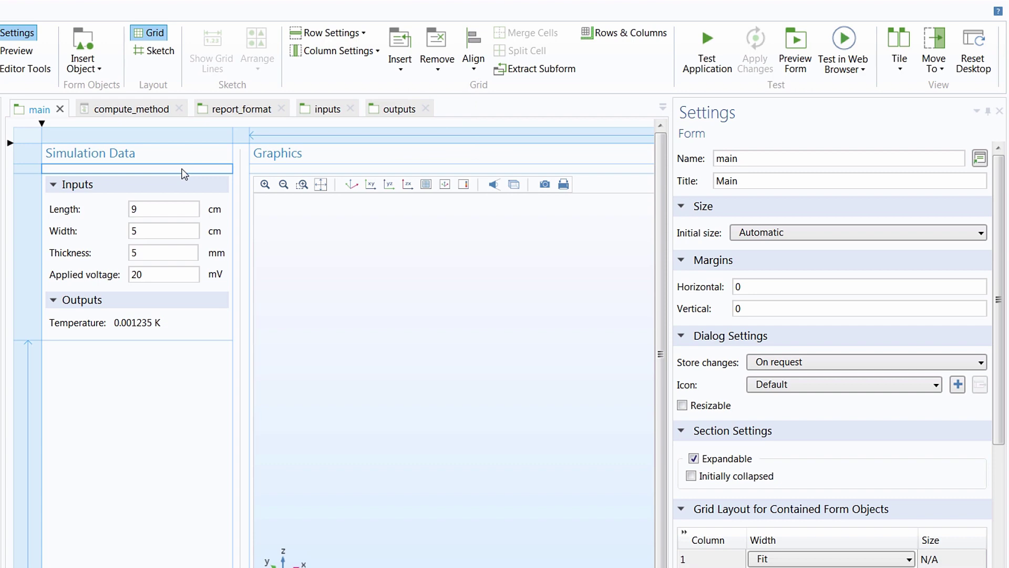
{"action": "left_click", "coordinate": [100, 73]}
{"action": "left_click", "coordinate": [105, 175]}
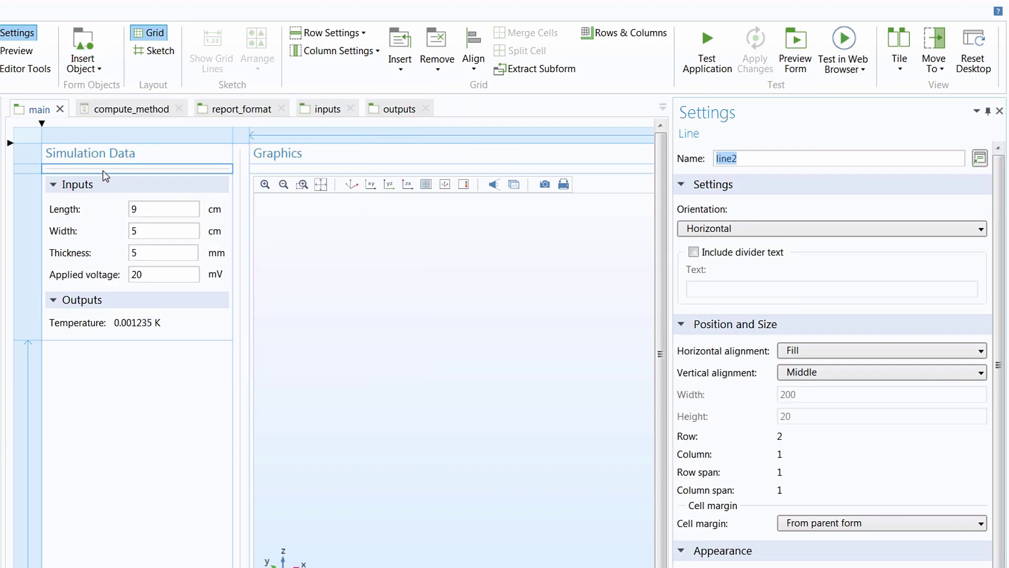
{"action": "left_click", "coordinate": [300, 169]}
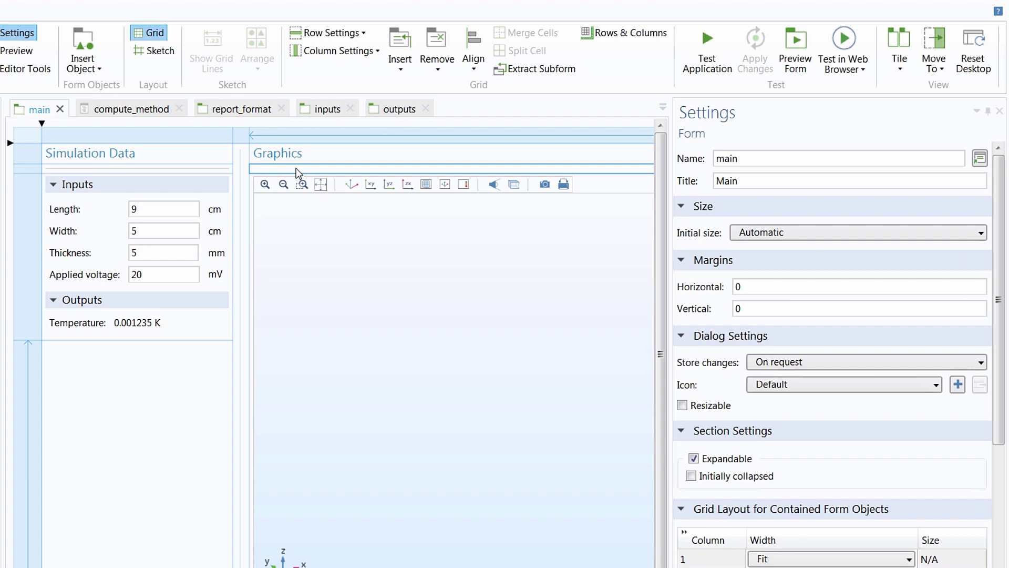
{"action": "left_click", "coordinate": [99, 71]}
{"action": "left_click", "coordinate": [108, 172]}
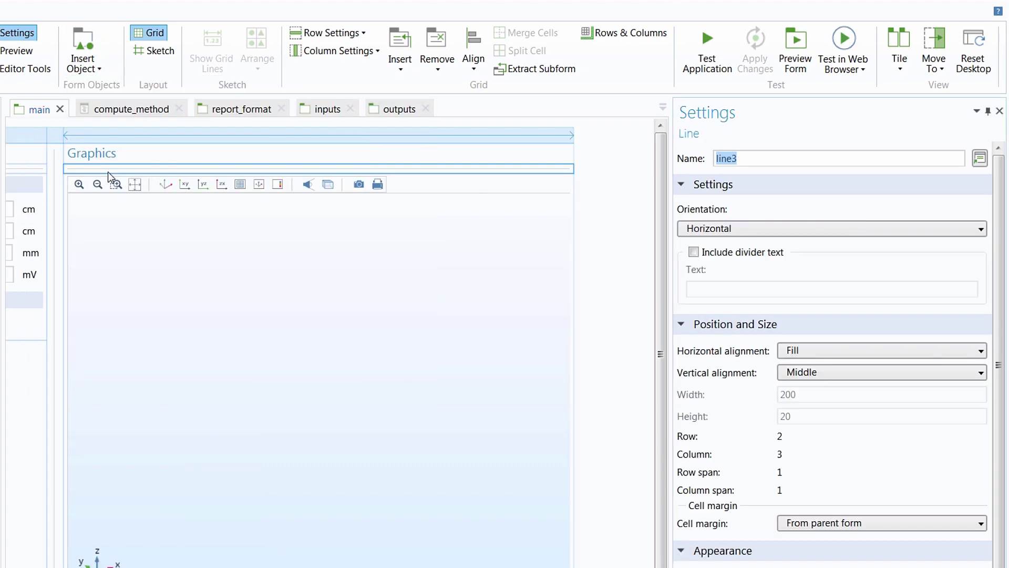
Test the application, bring its window fully into view to check the main form's layout, and close it.
{"action": "left_click", "coordinate": [708, 63]}
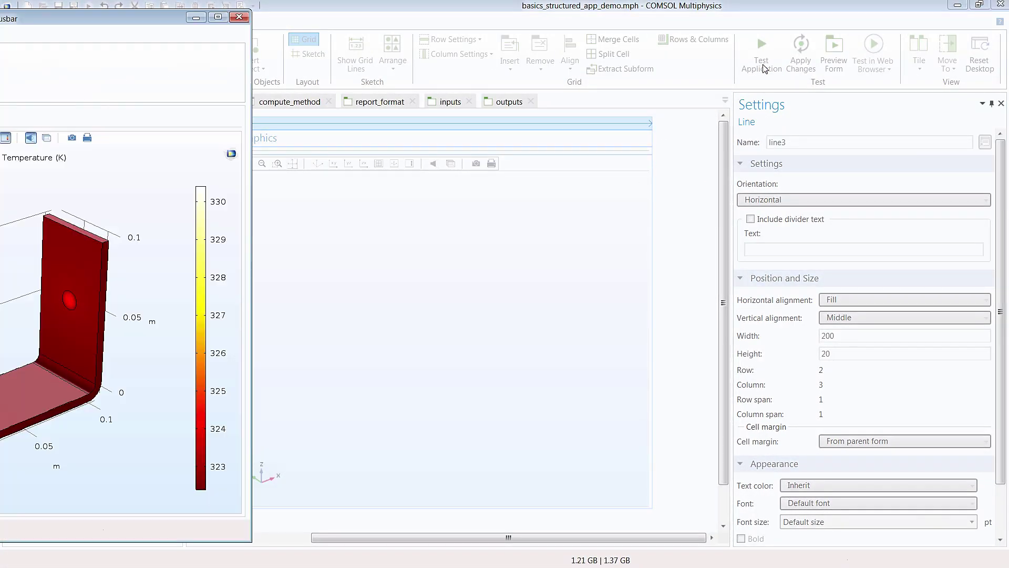
{"action": "left_click_drag", "start_coordinate": [282, 28], "coordinate": [615, 34]}
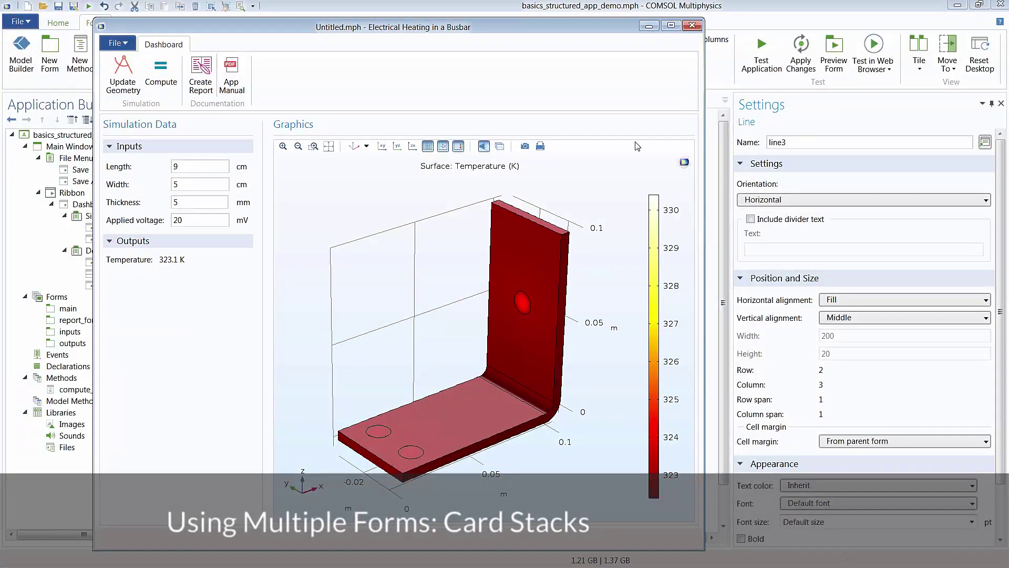
{"action": "left_click", "coordinate": [692, 25]}
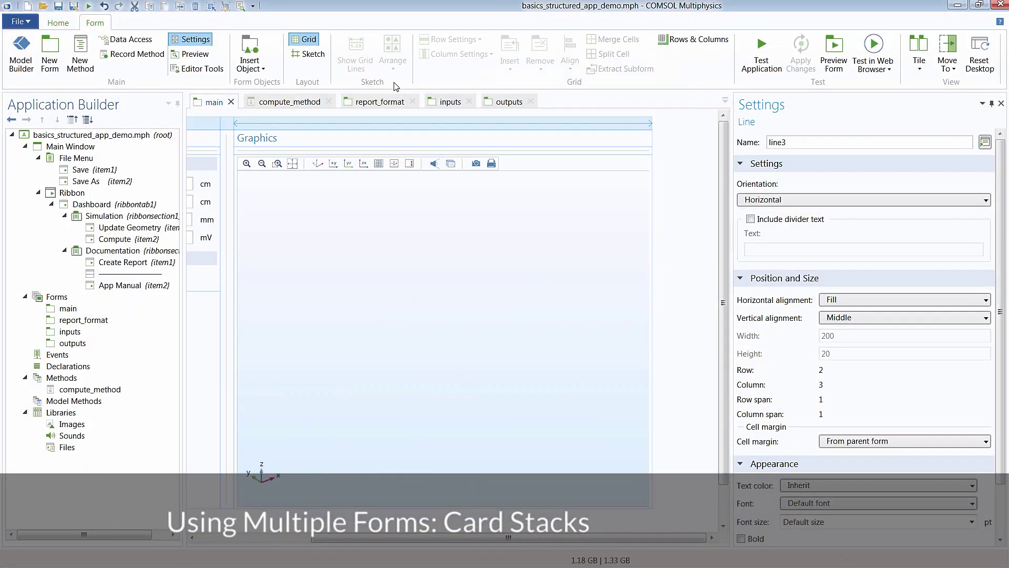
Open compute_method and examine the if/else branches of its maxTemp condition.
{"action": "left_click", "coordinate": [254, 68]}
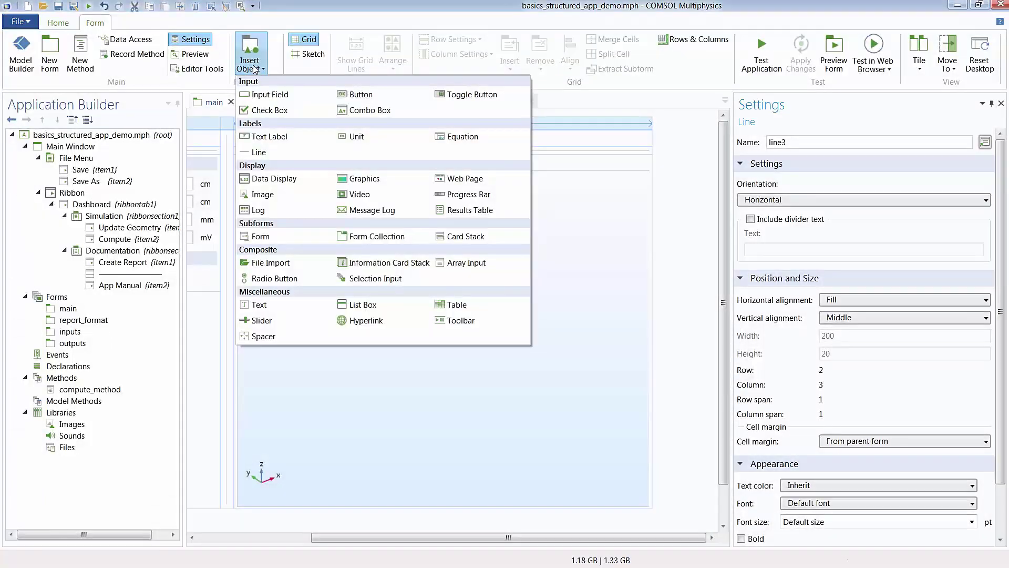
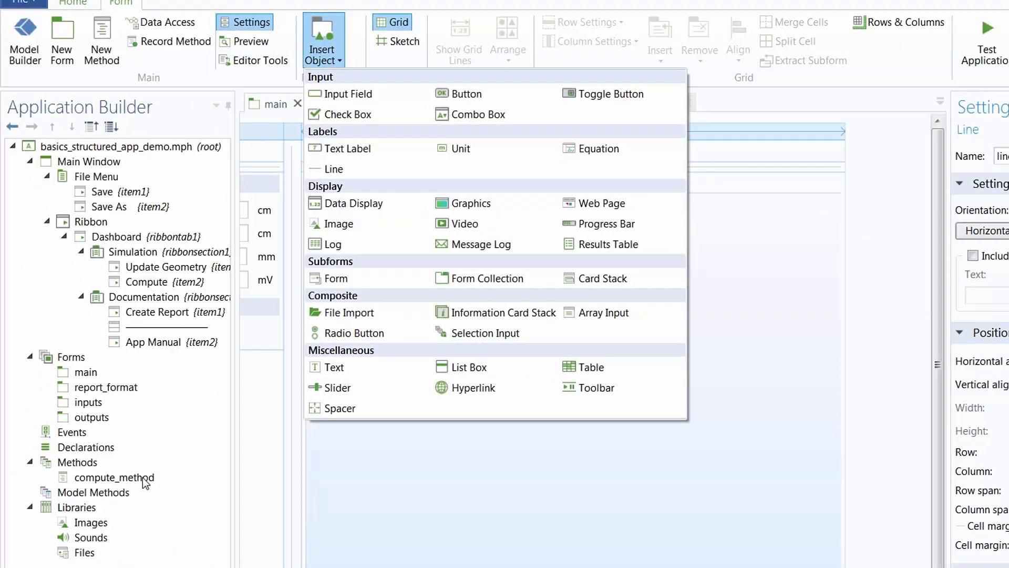
{"action": "double_click", "coordinate": [145, 479]}
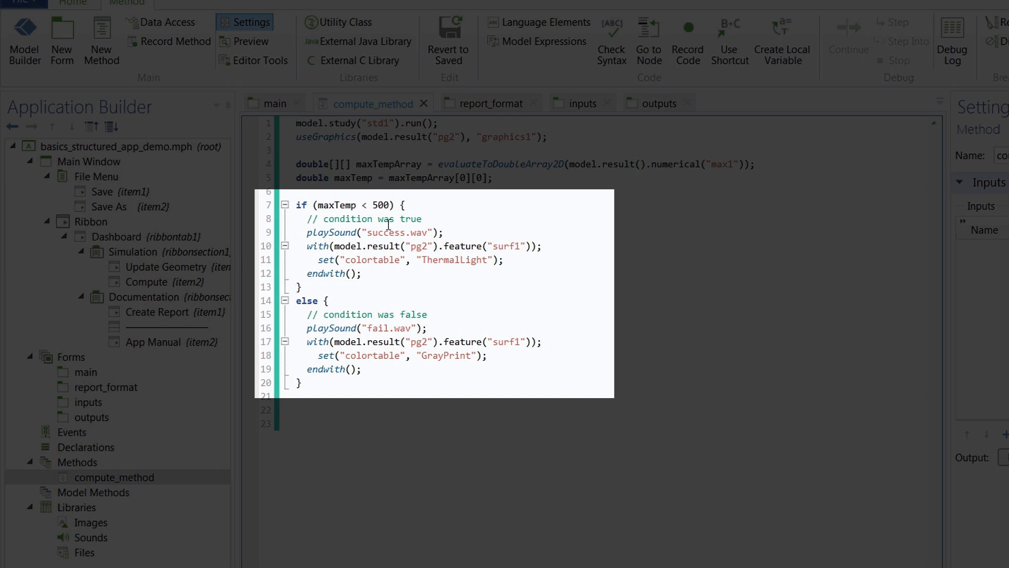
{"action": "mouse_move", "coordinate": [351, 333]}
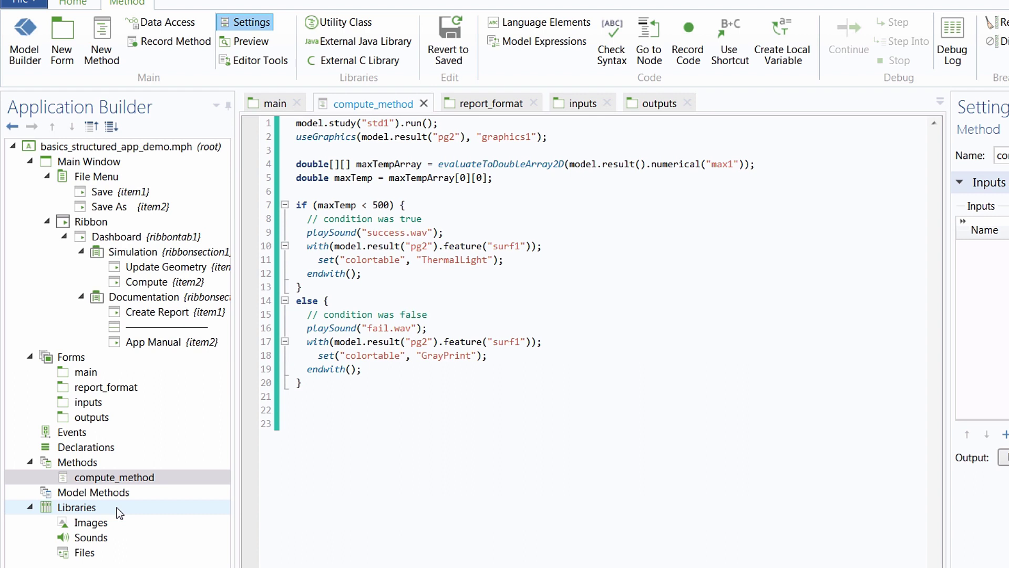
Add the image check_32.png from the COMSOL images folder to the application's image library.
{"action": "left_click", "coordinate": [105, 523]}
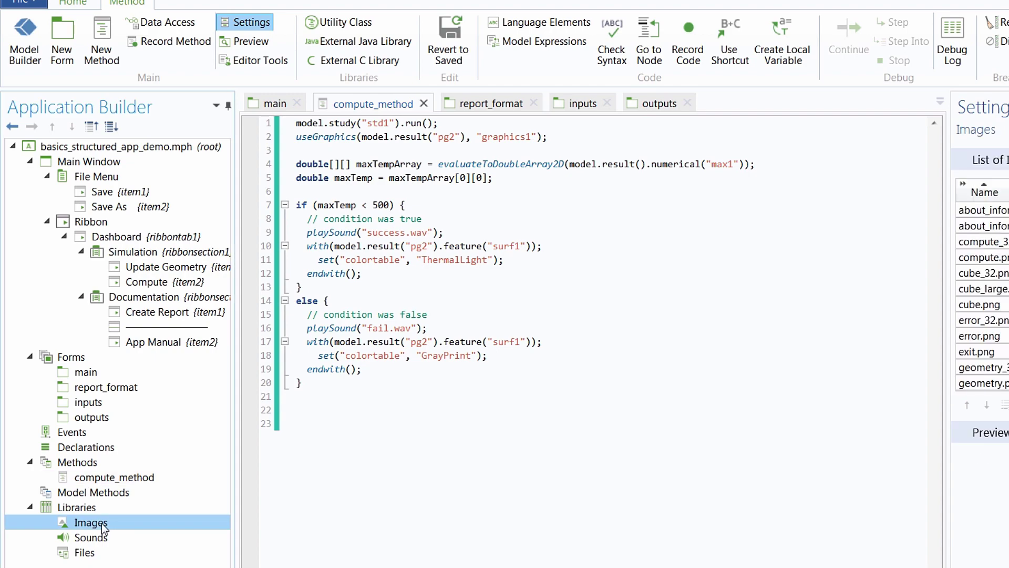
{"action": "left_click", "coordinate": [967, 404]}
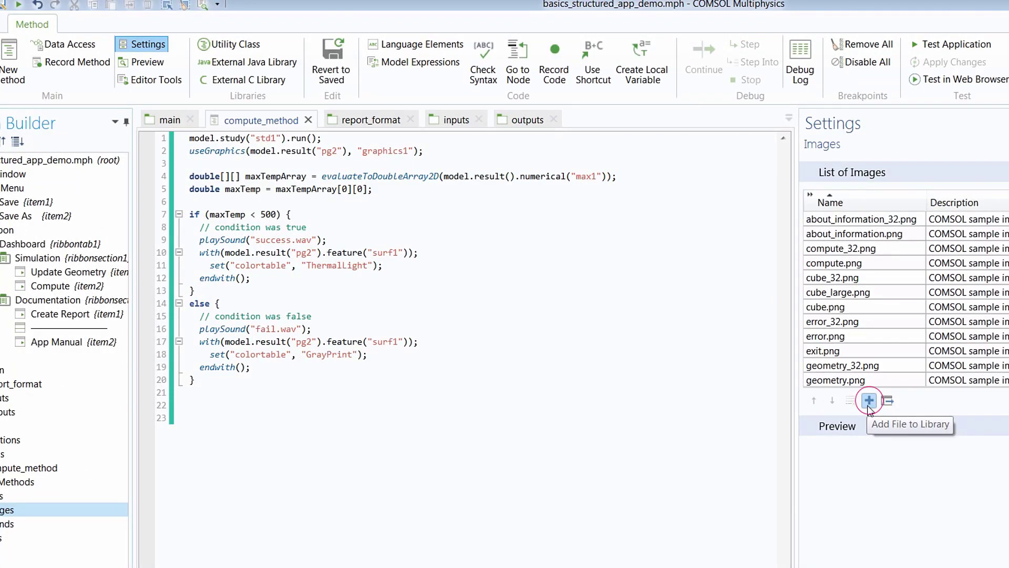
{"action": "left_click", "coordinate": [868, 401]}
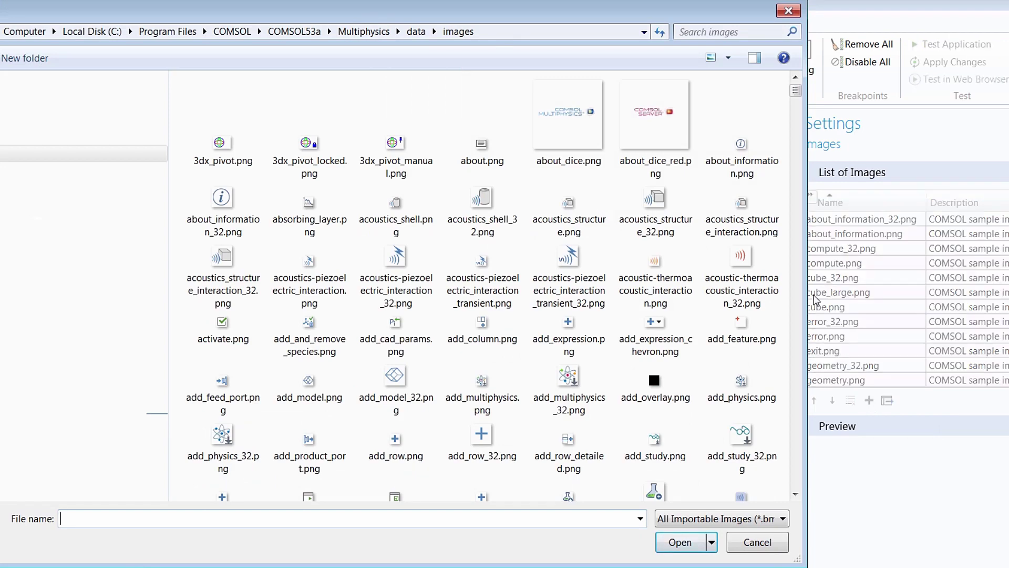
{"action": "left_click_drag", "start_coordinate": [797, 92], "coordinate": [804, 114]}
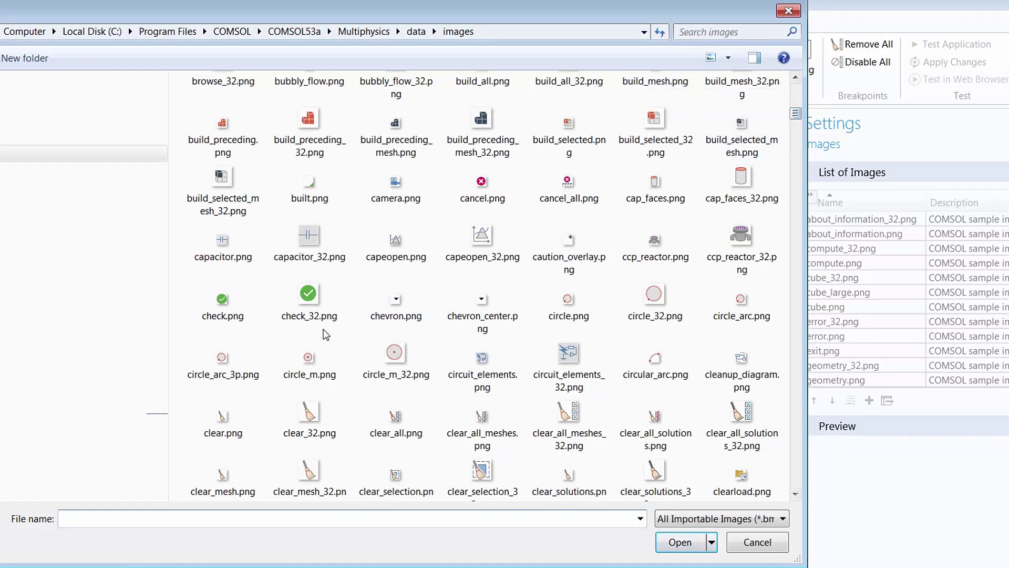
{"action": "left_click", "coordinate": [312, 315]}
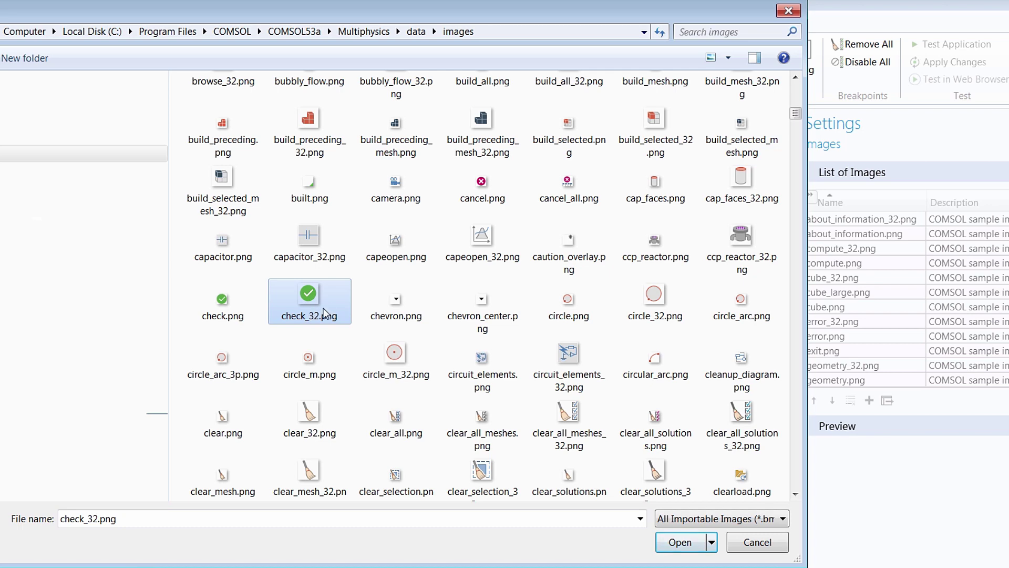
{"action": "left_click", "coordinate": [682, 545]}
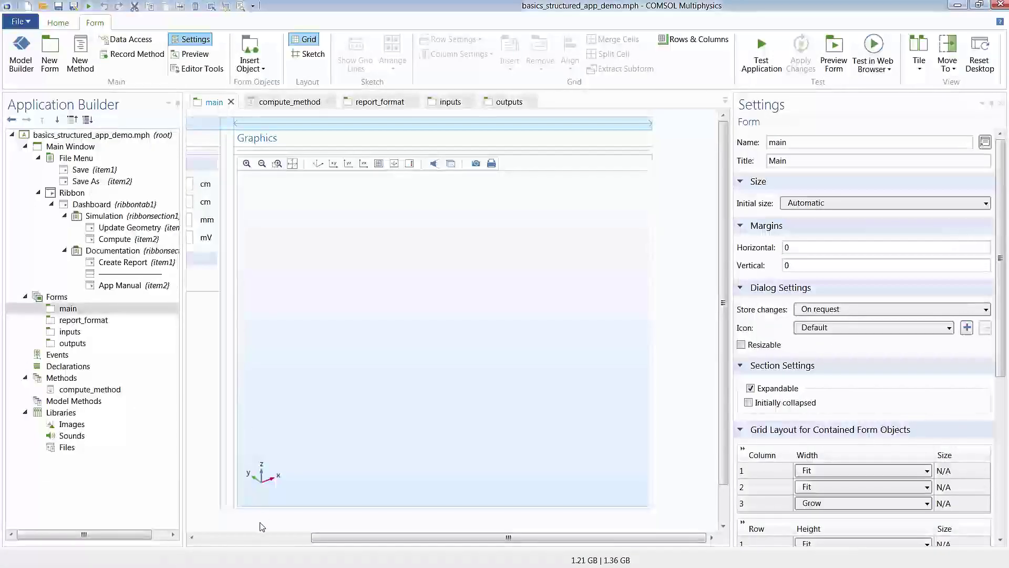
Insert a new row in the main form below the row holding the Inputs and Outputs sections.
{"action": "left_click", "coordinate": [254, 537]}
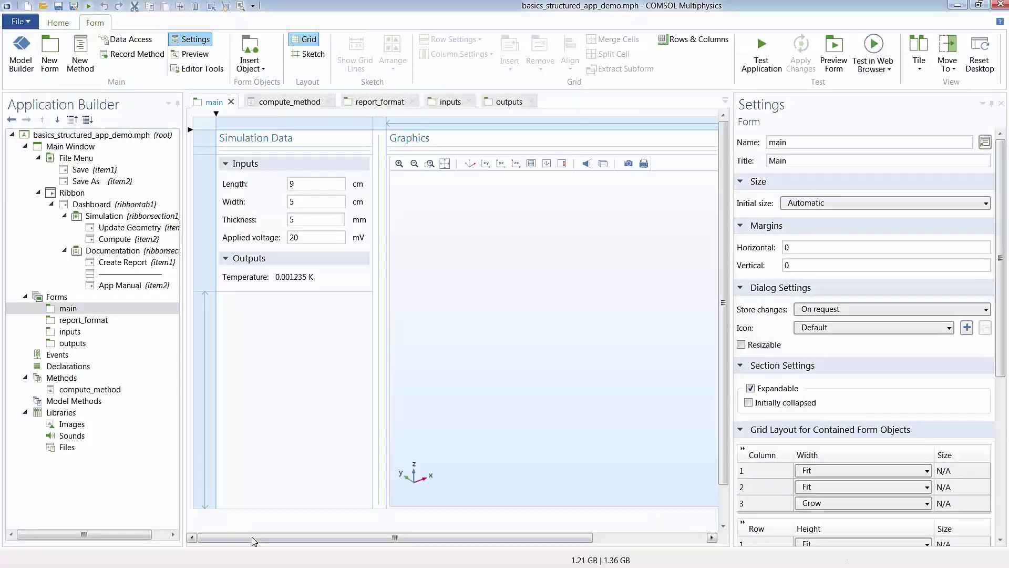
{"action": "left_click", "coordinate": [209, 286]}
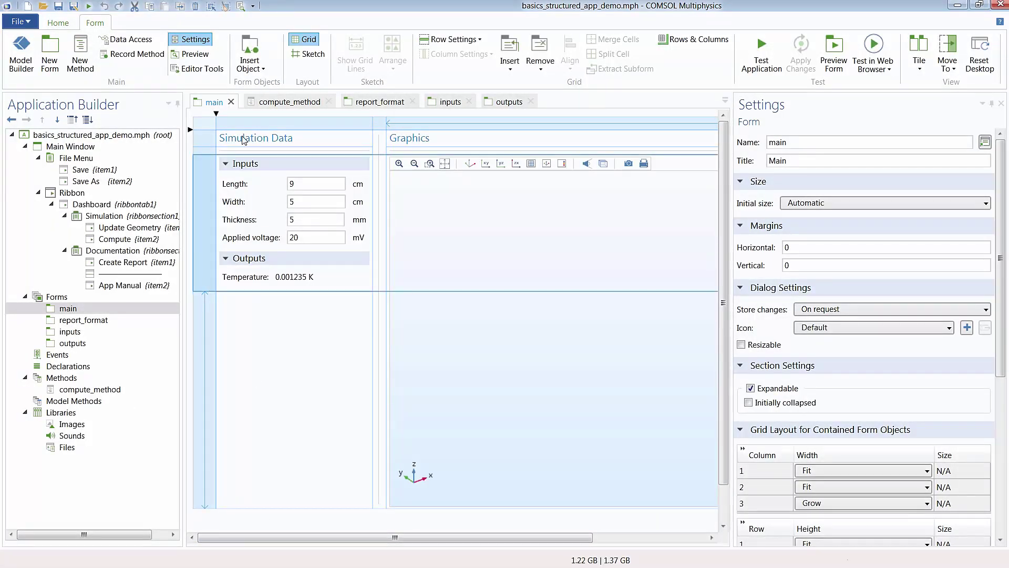
{"action": "left_click", "coordinate": [518, 73]}
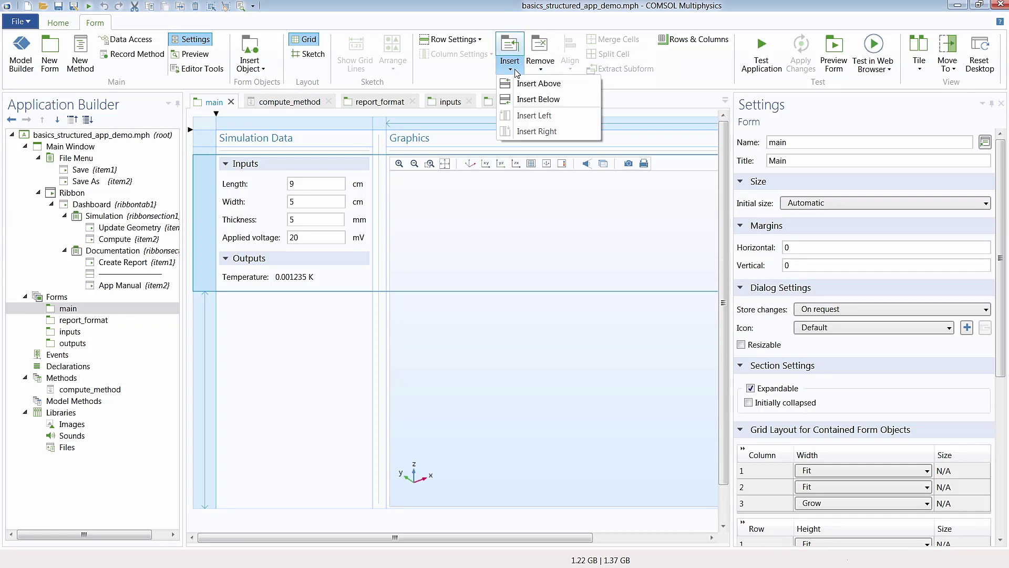
{"action": "left_click", "coordinate": [533, 100]}
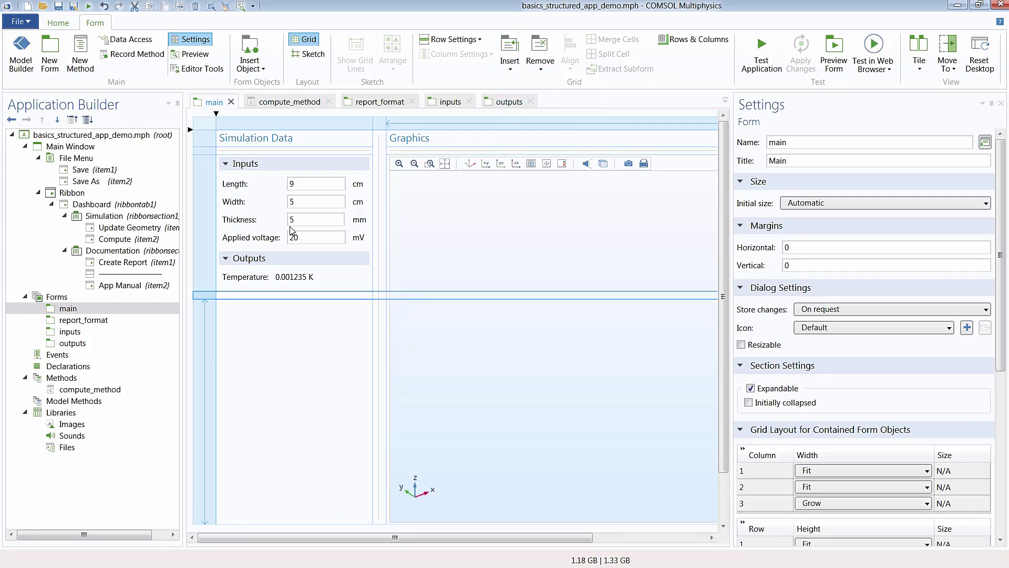
Place an Information Card Stack in the new row's cell beneath the Outputs section.
{"action": "left_click", "coordinate": [287, 296]}
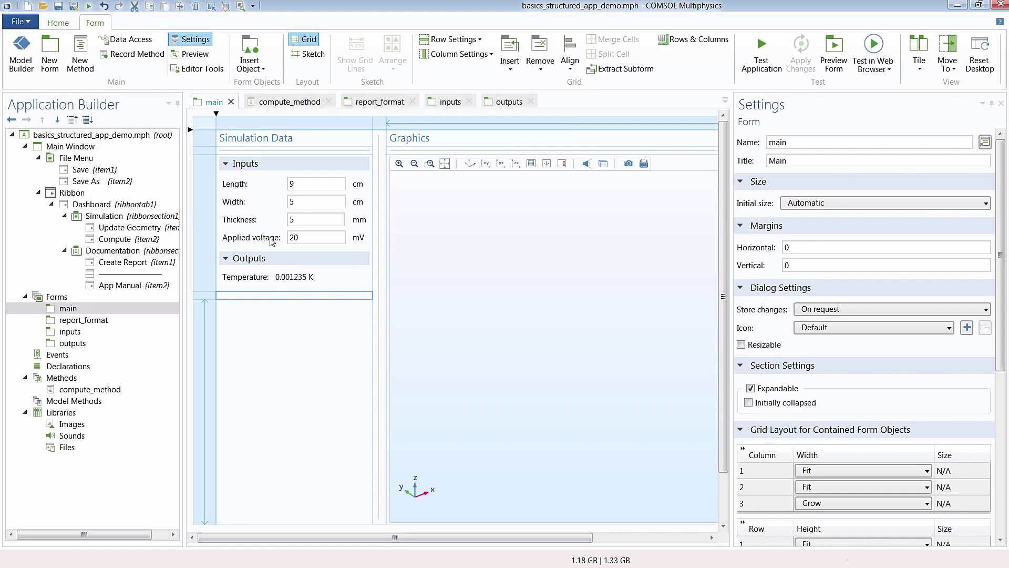
{"action": "left_click", "coordinate": [247, 72]}
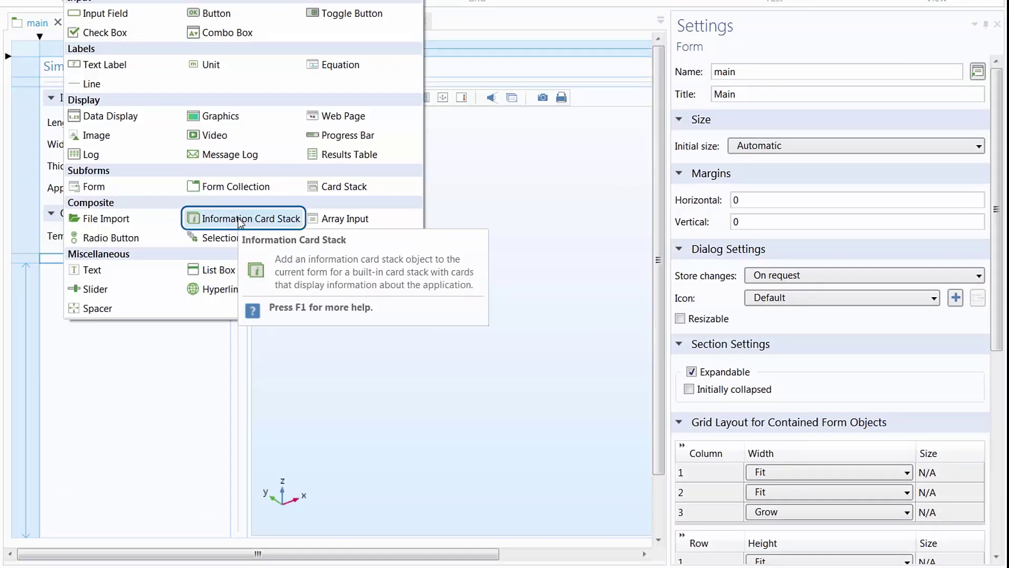
{"action": "left_click", "coordinate": [239, 219]}
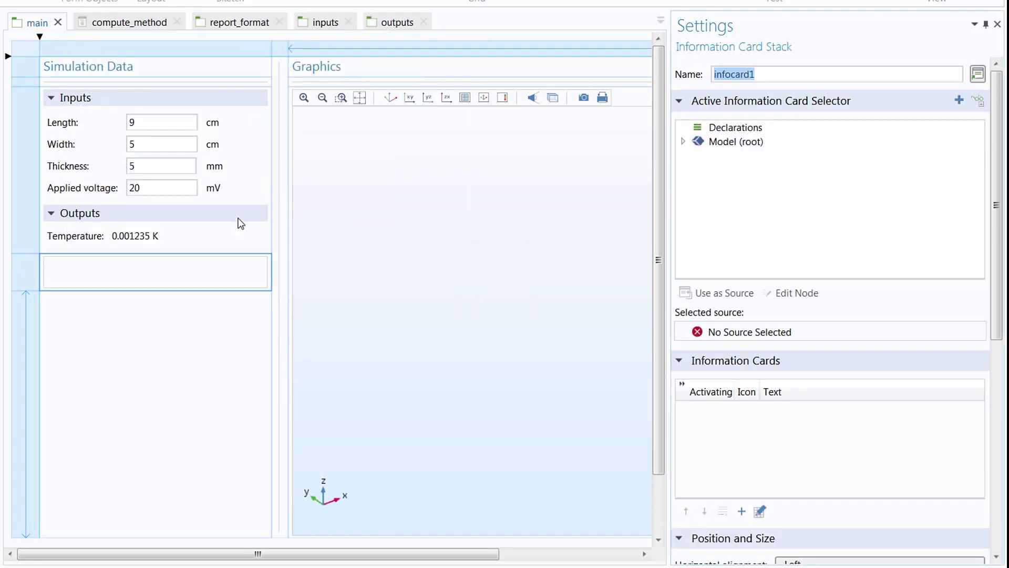
Add a custom information card with the check_32.png icon and the text "The temperature falls within the 500 K threshold.".
{"action": "left_click", "coordinate": [741, 511]}
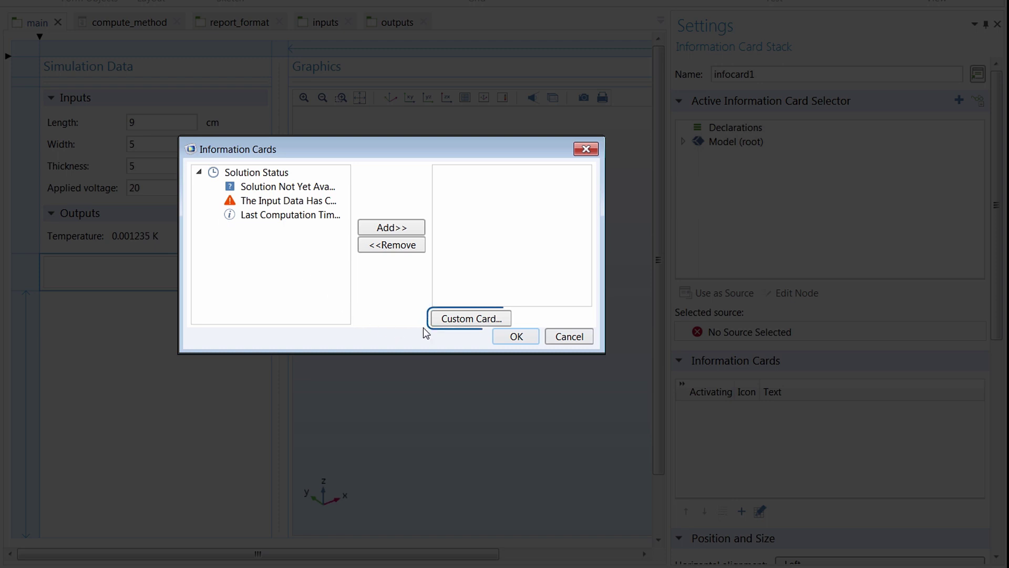
{"action": "left_click", "coordinate": [452, 322]}
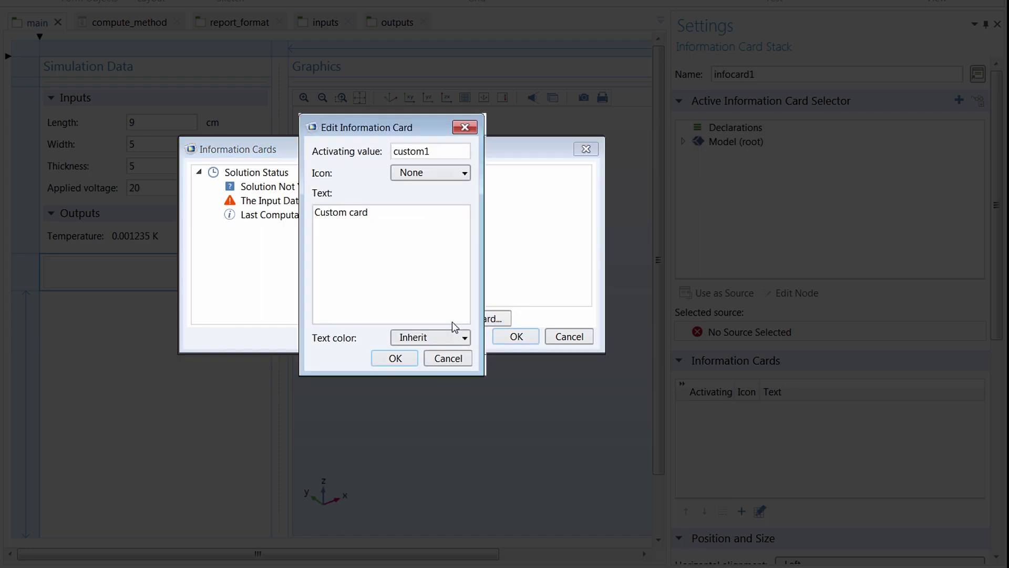
{"action": "left_click", "coordinate": [409, 174]}
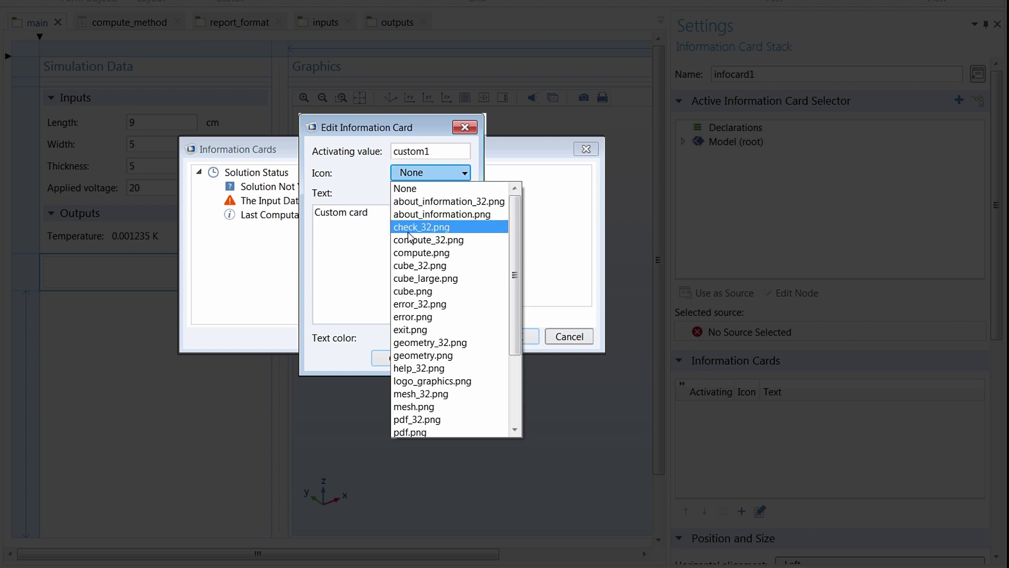
{"action": "left_click", "coordinate": [427, 231]}
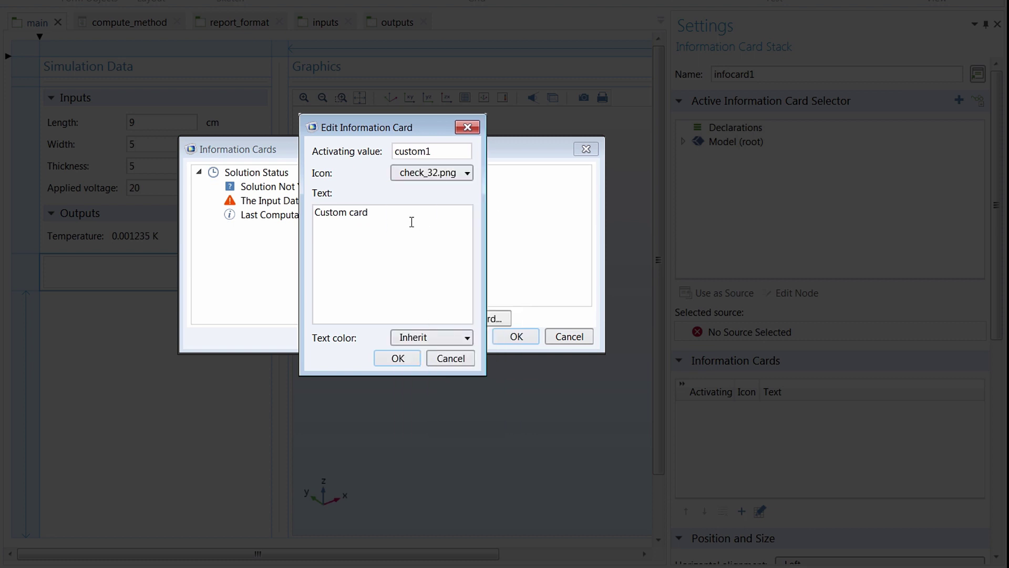
{"action": "left_click_drag", "start_coordinate": [405, 221], "coordinate": [303, 221]}
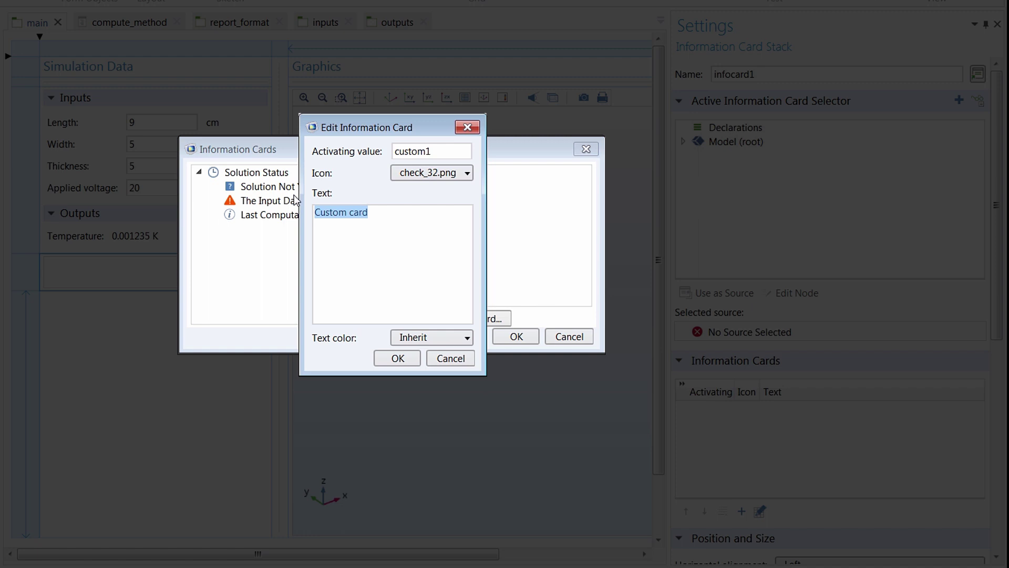
{"action": "type", "text": "The "}
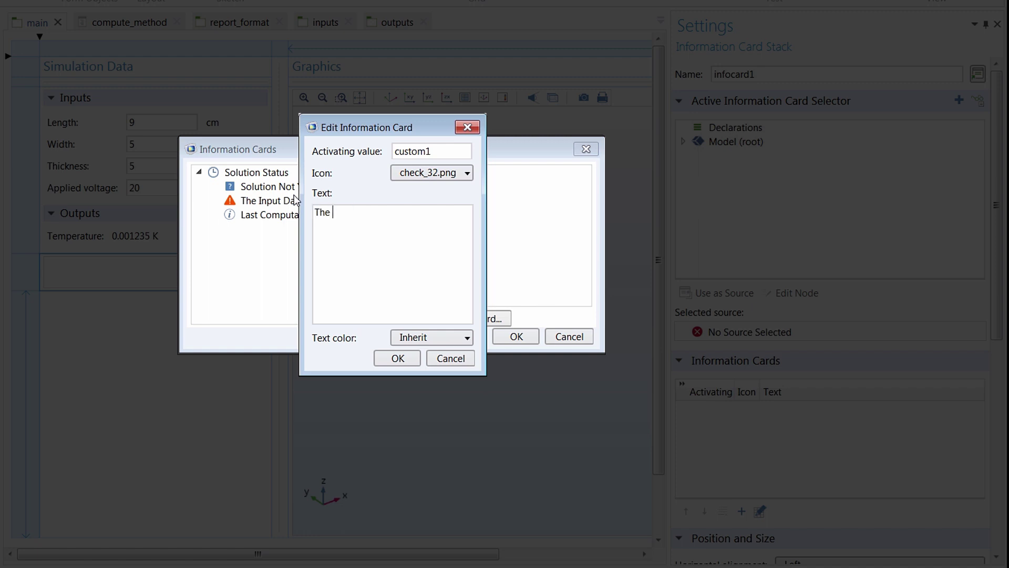
{"action": "type", "text": "temperature falls within th"}
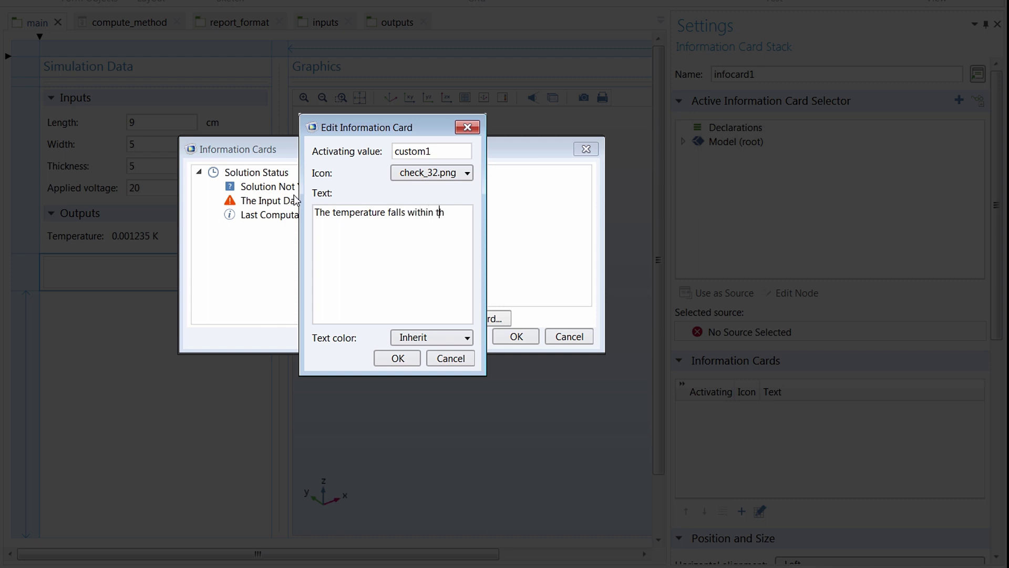
{"action": "type", "text": "e 500 K threshold."}
{"action": "left_click", "coordinate": [382, 357]}
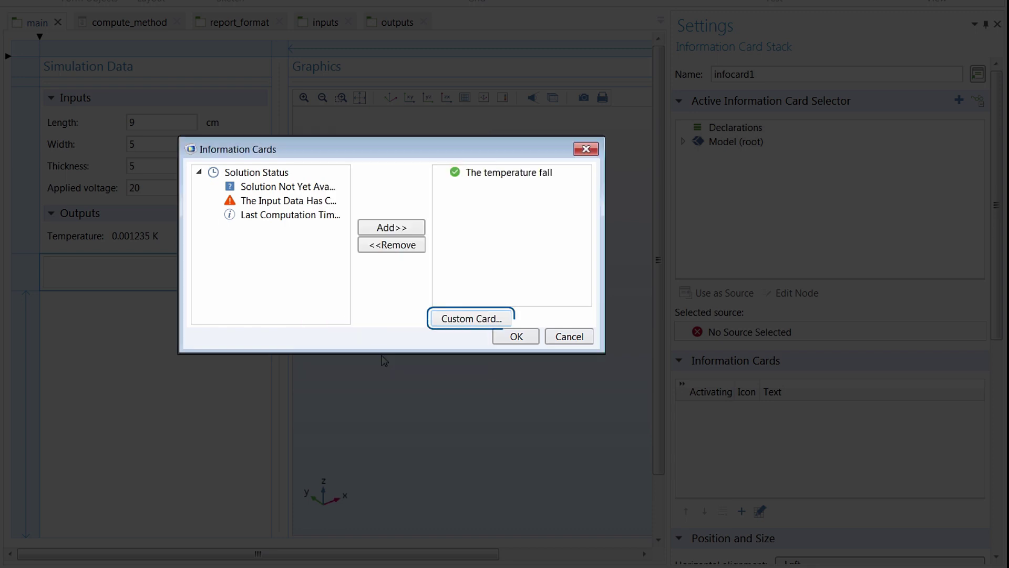
Add a second custom card with the error_32.png icon and the text "The temperature has exceeded the 500 K threshold.", and accept both cards.
{"action": "left_click", "coordinate": [454, 320]}
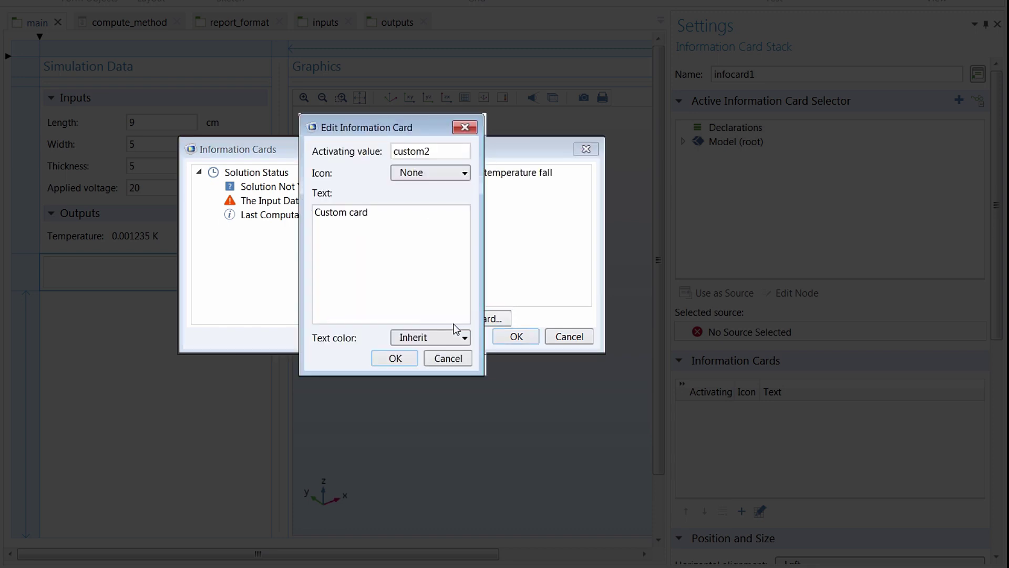
{"action": "left_click", "coordinate": [427, 177]}
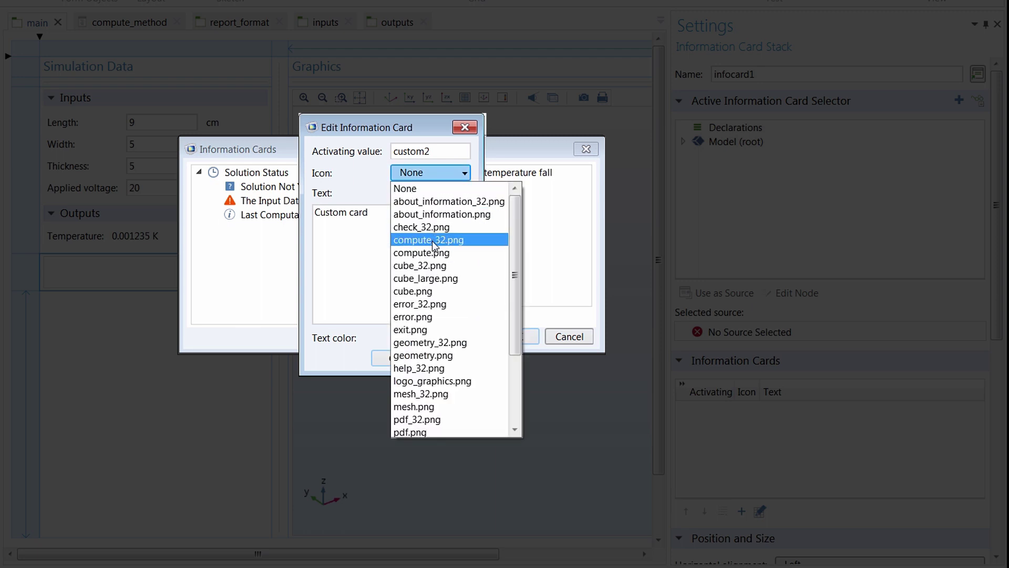
{"action": "left_click", "coordinate": [432, 303]}
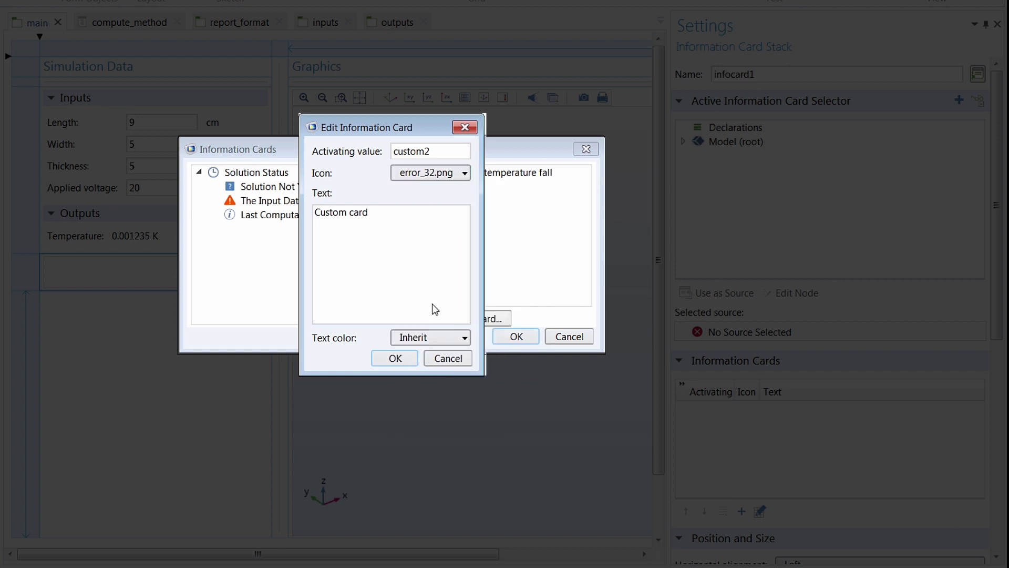
{"action": "left_click_drag", "start_coordinate": [389, 213], "coordinate": [302, 211]}
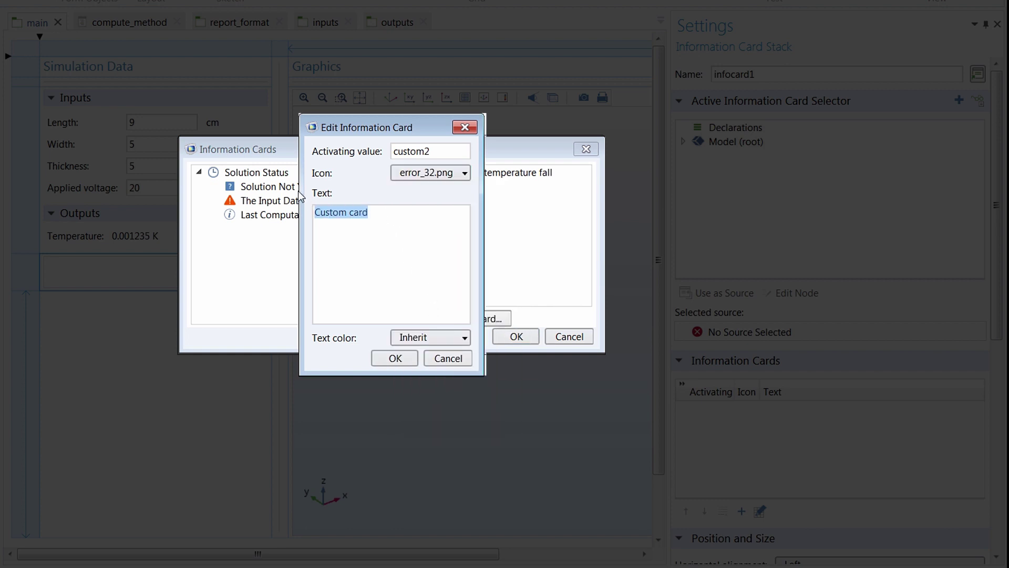
{"action": "type", "text": "The temper"}
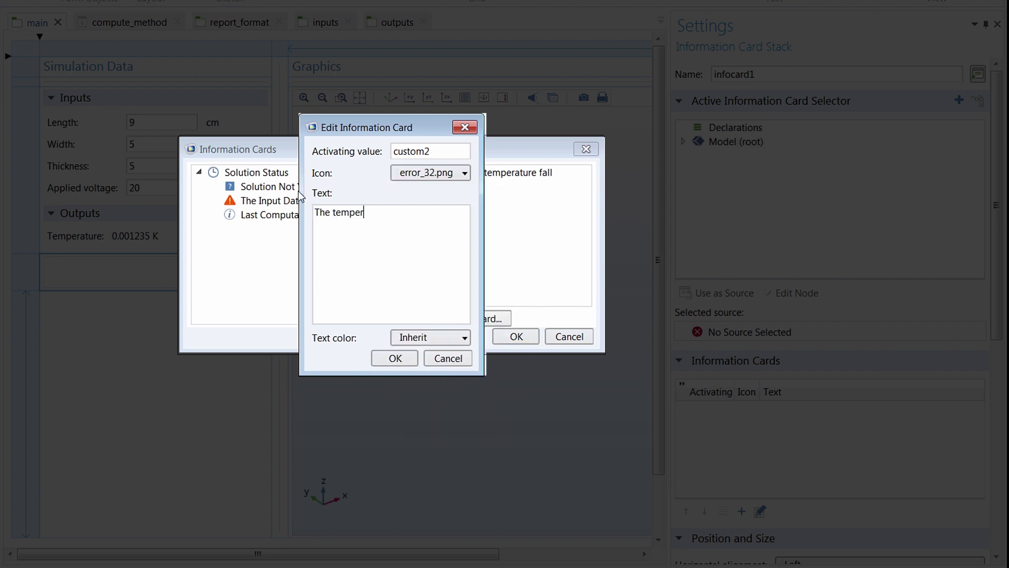
{"action": "type", "text": "ature has exceeded the "}
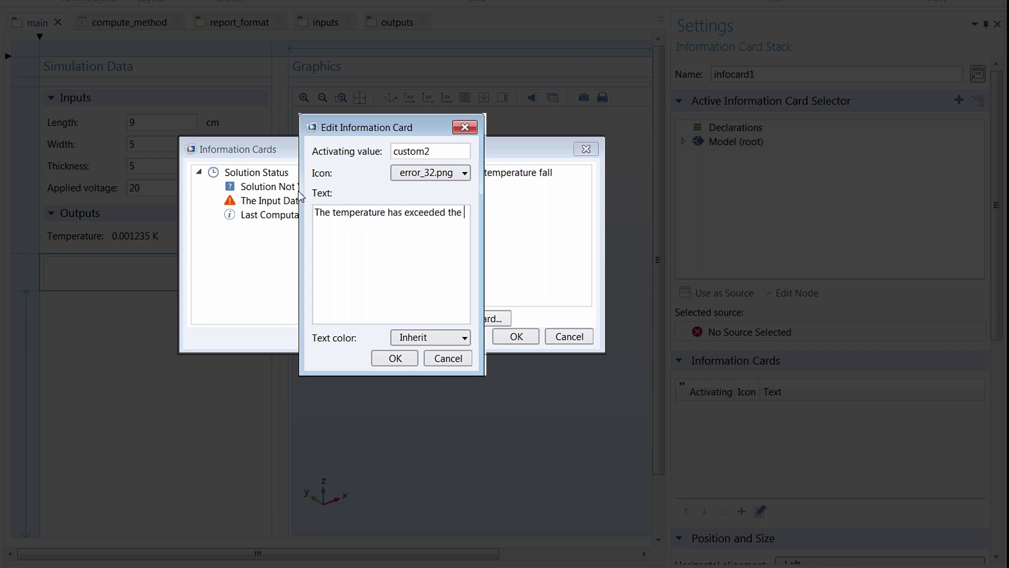
{"action": "type", "text": "500 K threshold."}
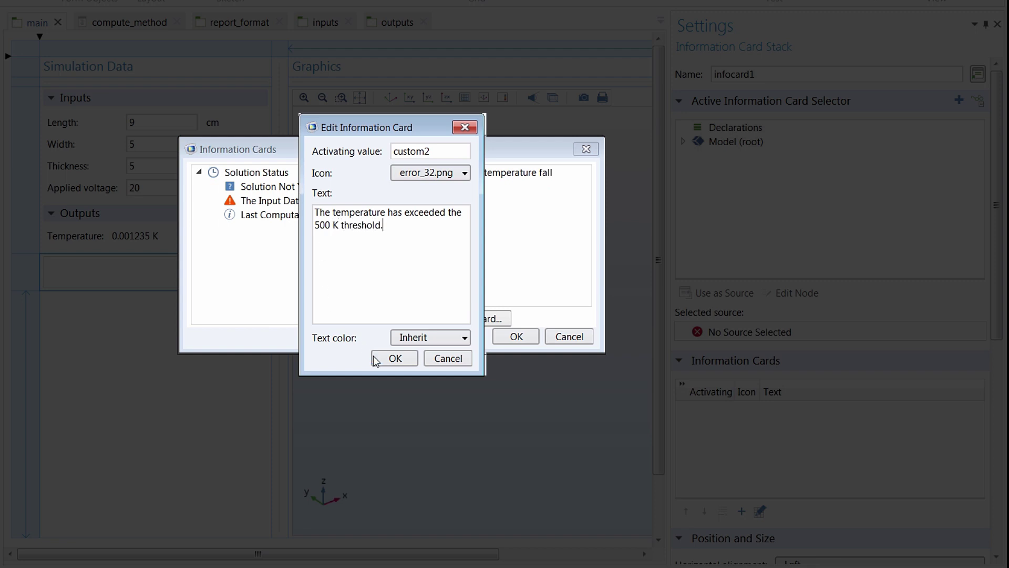
{"action": "left_click", "coordinate": [388, 359]}
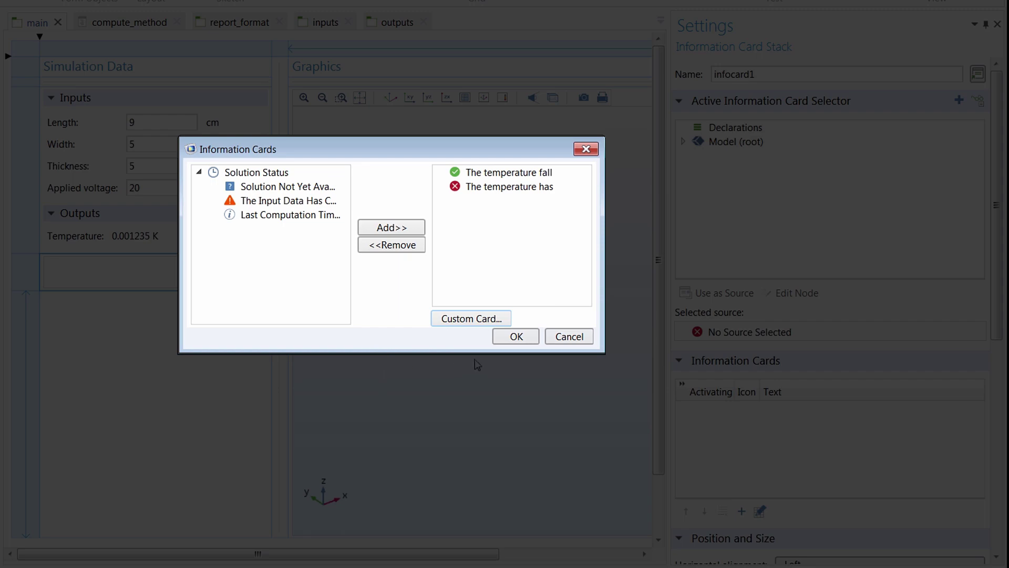
{"action": "left_click", "coordinate": [524, 339]}
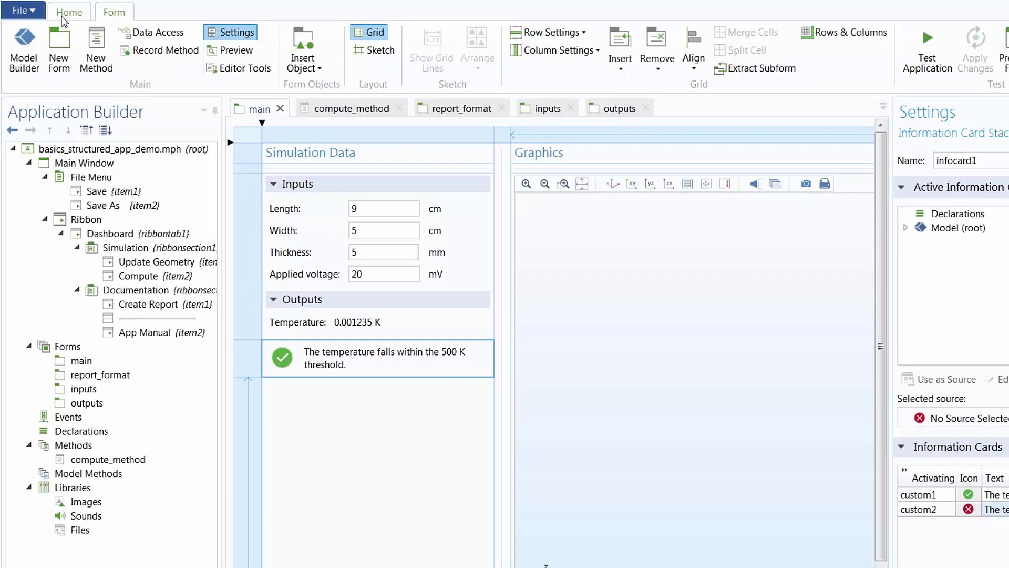
Examine the model parameters and report nodes available as source for the card stack's active information card selector.
{"action": "left_click", "coordinate": [65, 16]}
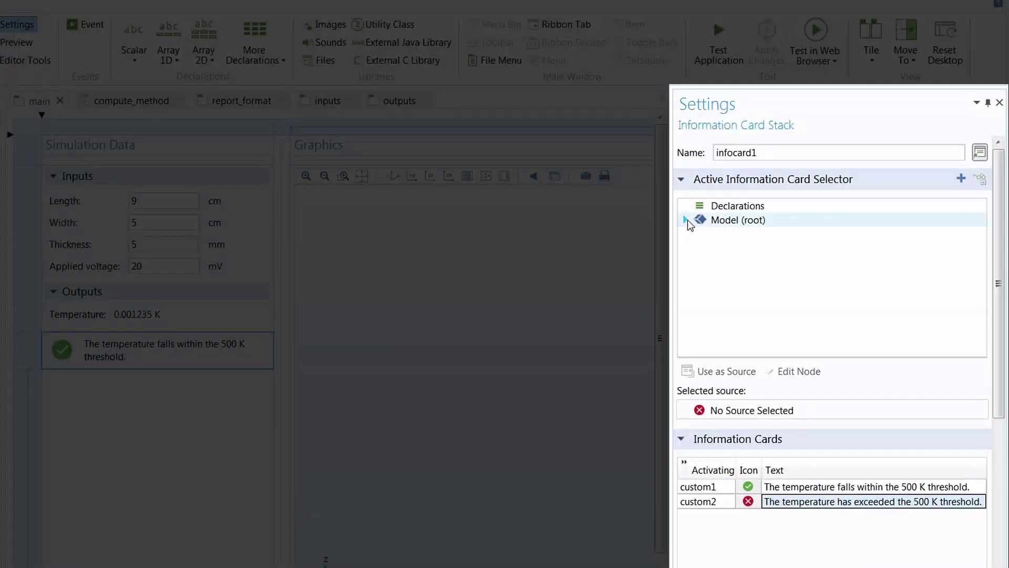
{"action": "left_click", "coordinate": [685, 220]}
{"action": "left_click", "coordinate": [701, 234]}
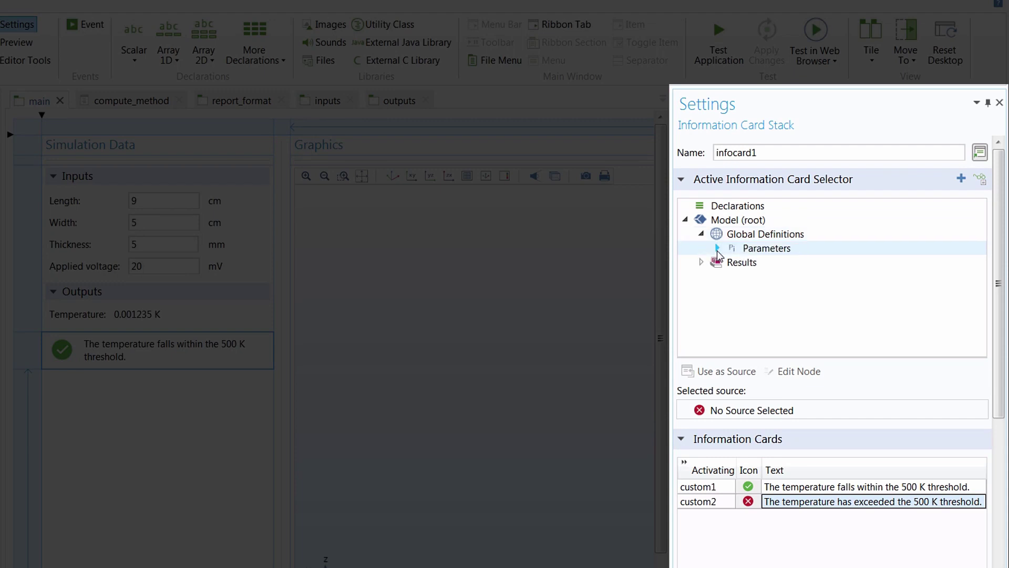
{"action": "left_click", "coordinate": [718, 250]}
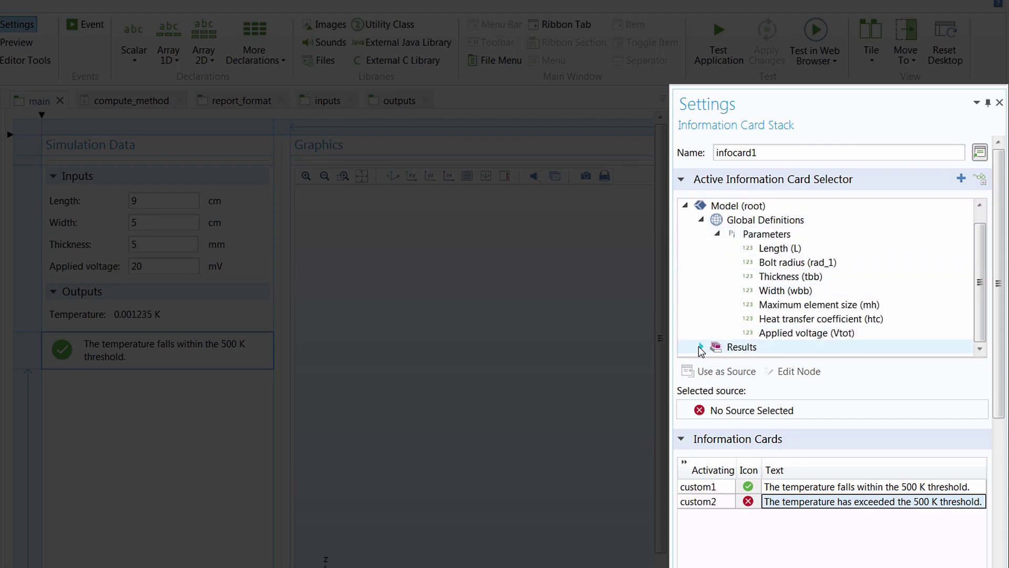
{"action": "left_click", "coordinate": [701, 347]}
{"action": "left_click", "coordinate": [718, 347]}
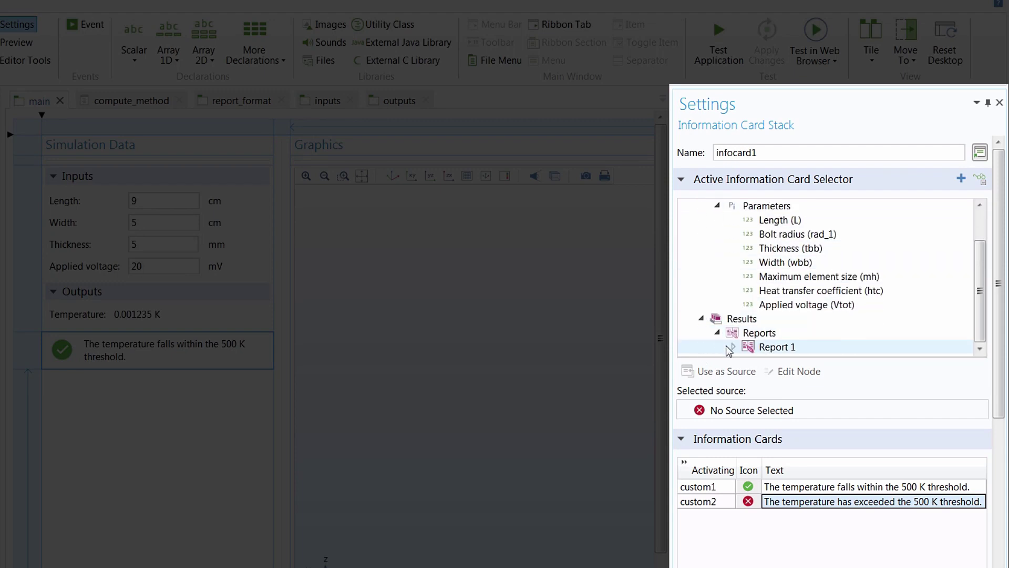
{"action": "left_click", "coordinate": [734, 347]}
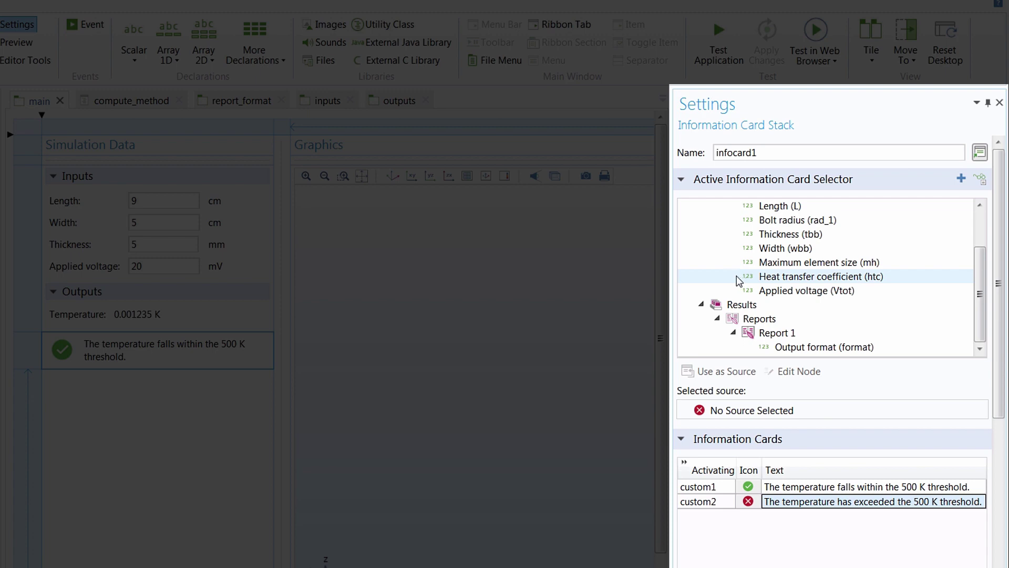
Declare a scalar Boolean variable for the application and name it bTemp.
{"action": "left_click", "coordinate": [703, 305]}
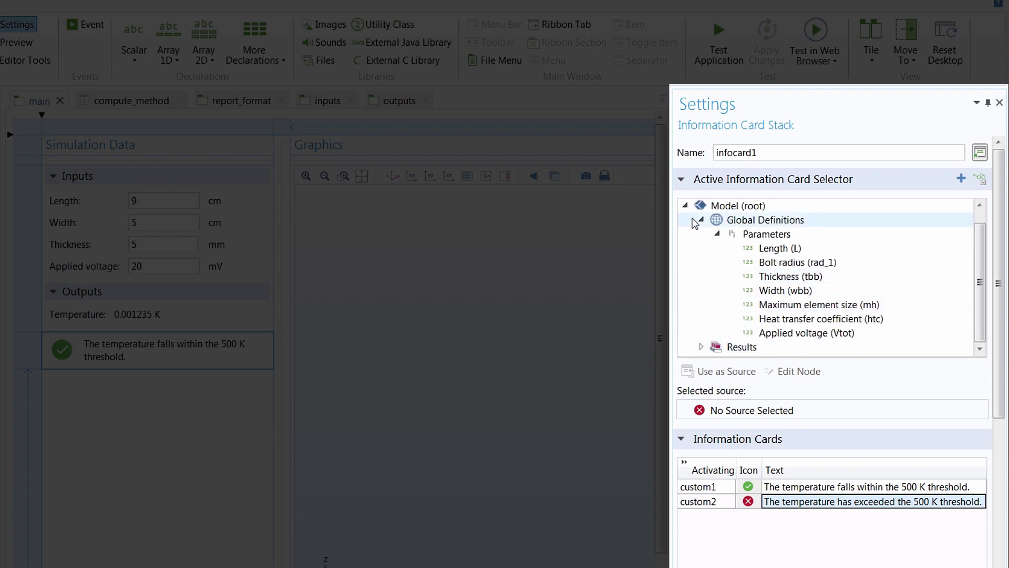
{"action": "left_click", "coordinate": [701, 222]}
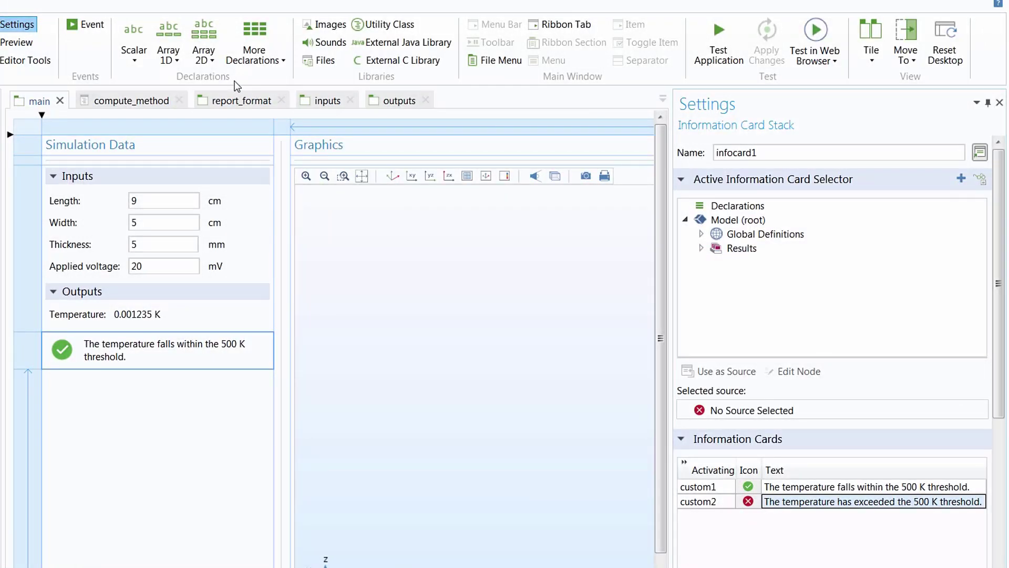
{"action": "left_click", "coordinate": [140, 65]}
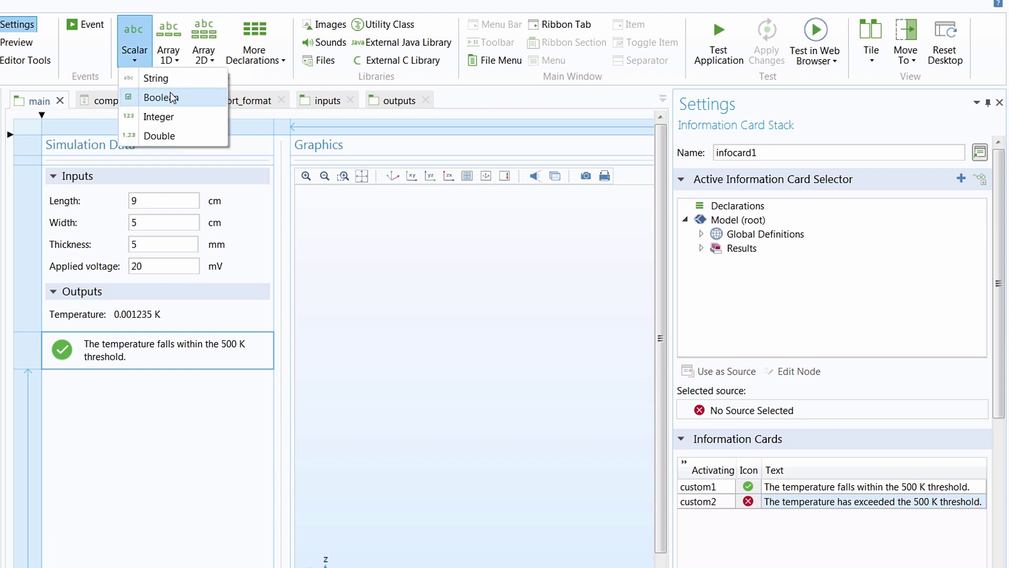
{"action": "left_click", "coordinate": [186, 98]}
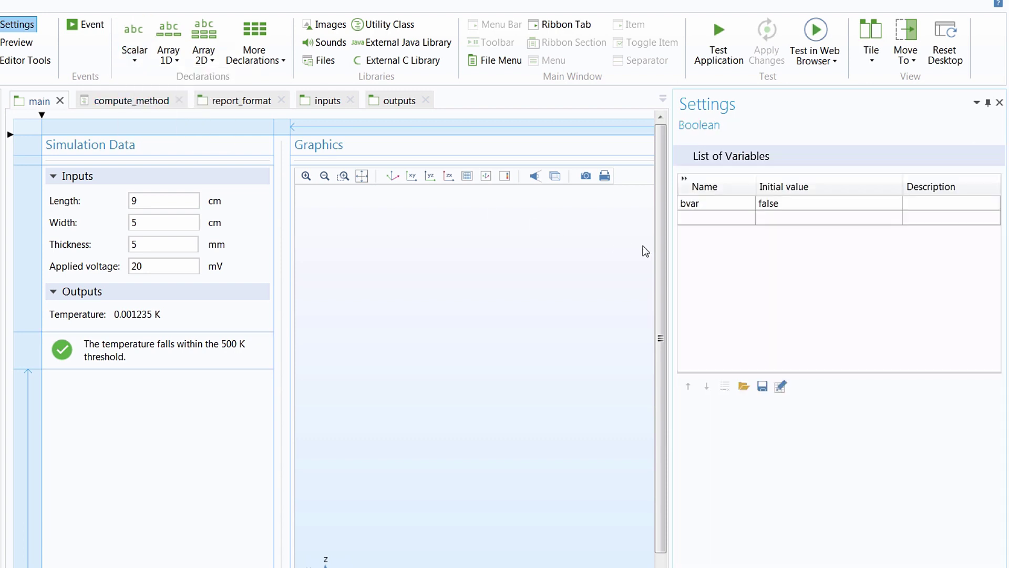
{"action": "left_click", "coordinate": [706, 213]}
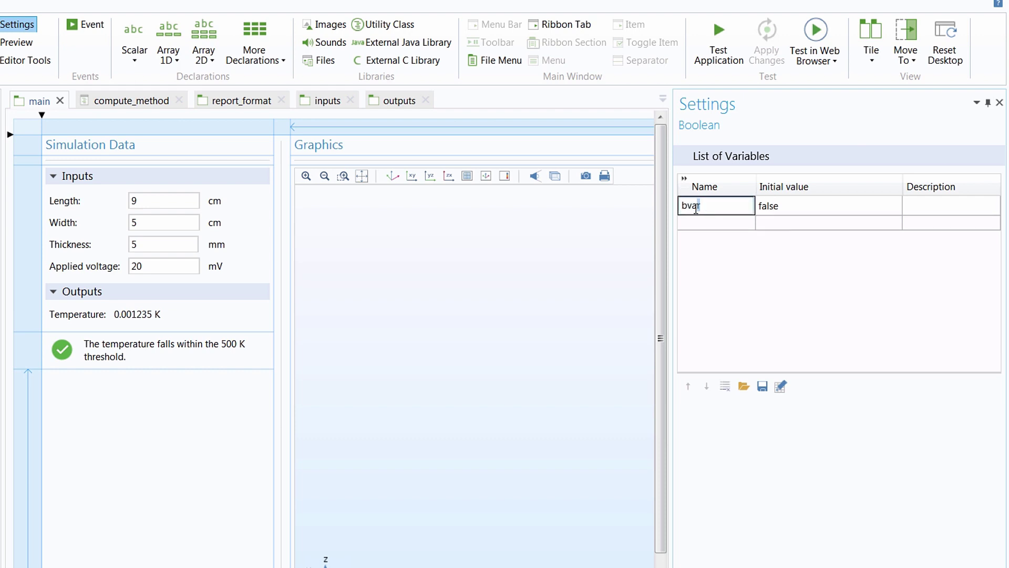
{"action": "left_click_drag", "start_coordinate": [702, 206], "coordinate": [689, 208]}
{"action": "key", "text": "BackSpace"}
{"action": "type", "text": "Temp"}
{"action": "left_click", "coordinate": [716, 225]}
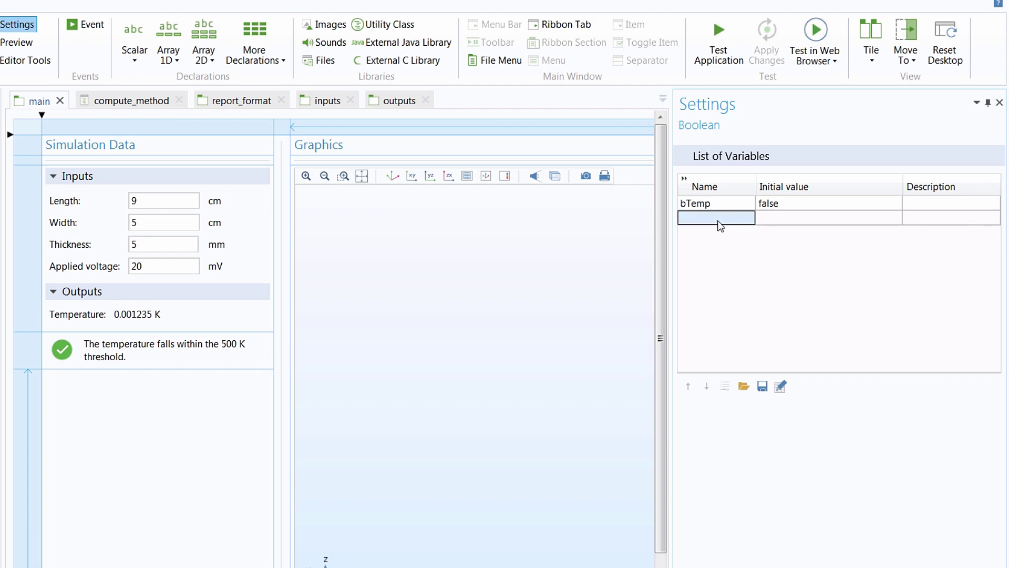
Set the initial value of the Boolean variable bTemp to true.
{"action": "left_click", "coordinate": [791, 208]}
{"action": "left_click", "coordinate": [791, 205]}
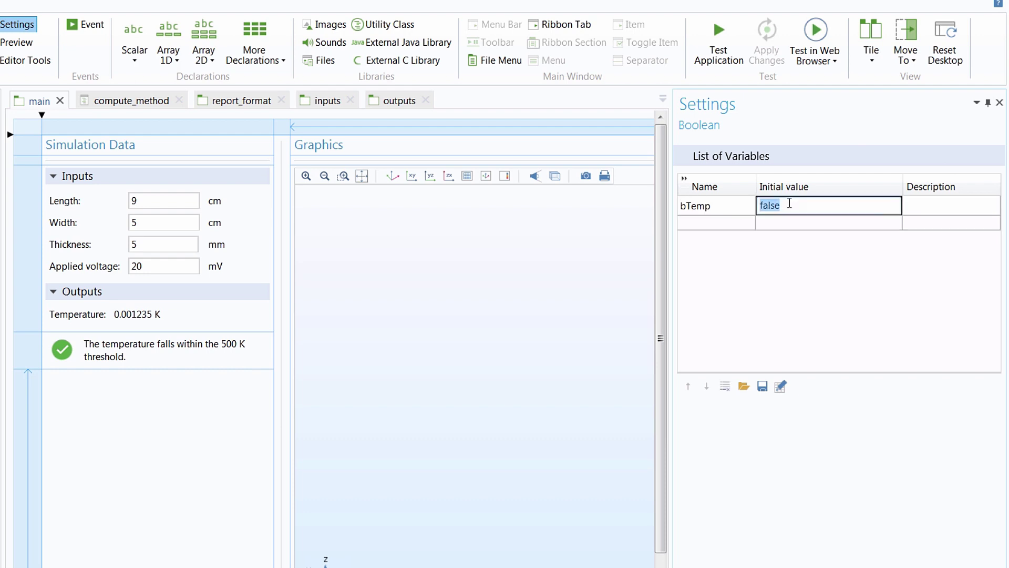
{"action": "type", "text": "true"}
{"action": "key", "text": "Return"}
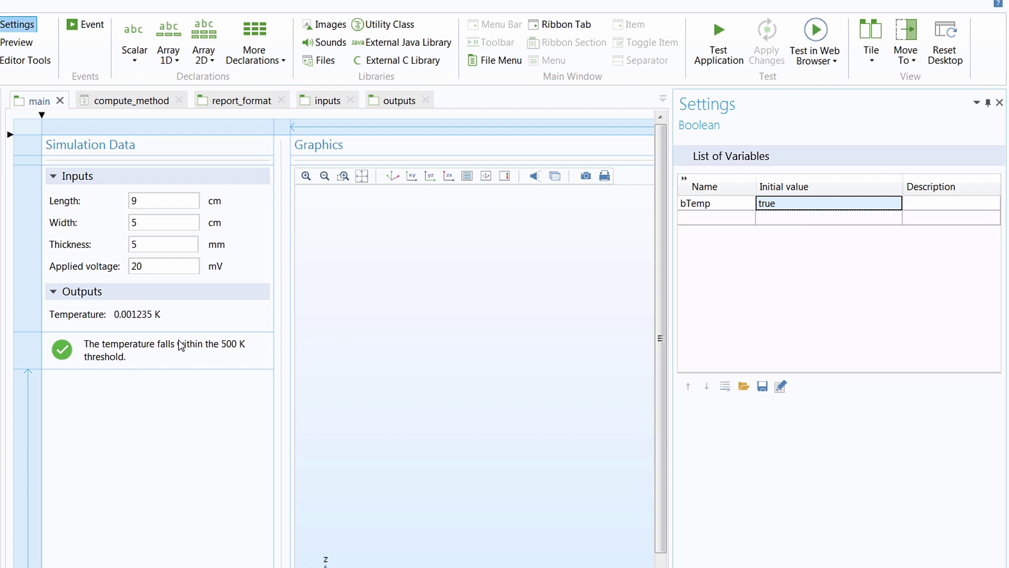
Assign the declared Boolean bTemp as the source of the information card stack's active card selector.
{"action": "left_click", "coordinate": [166, 351]}
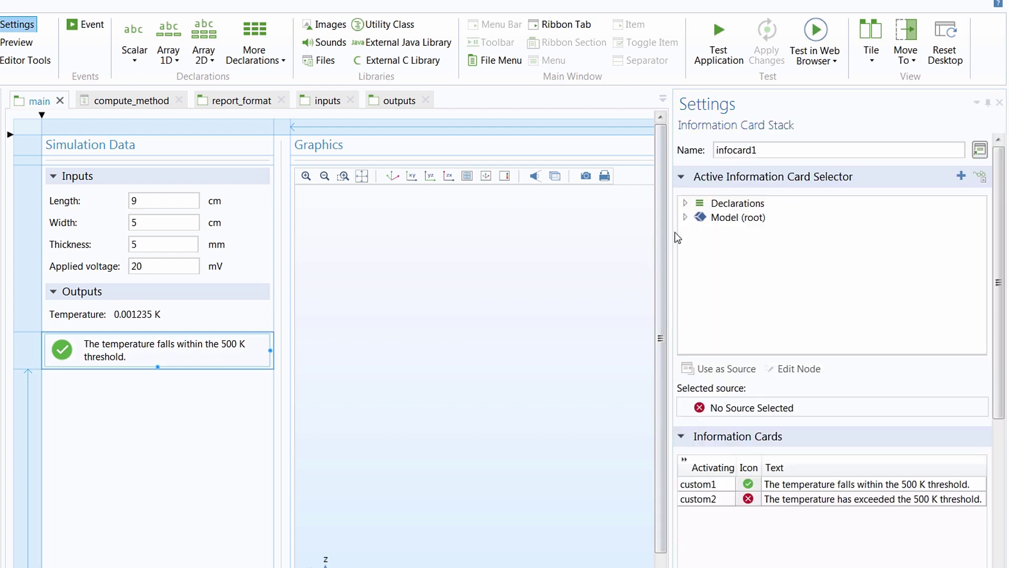
{"action": "left_click", "coordinate": [686, 203]}
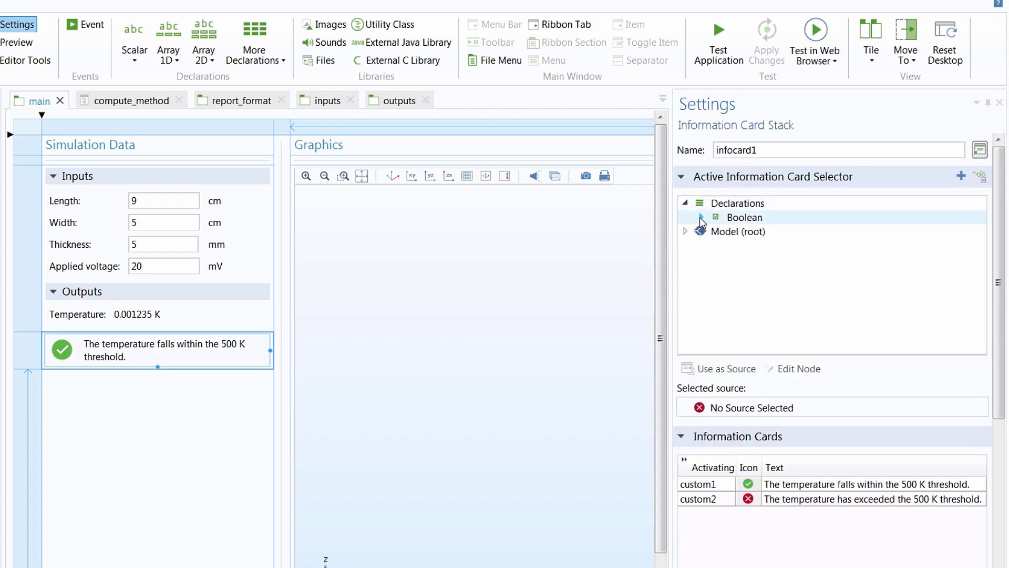
{"action": "left_click", "coordinate": [701, 217]}
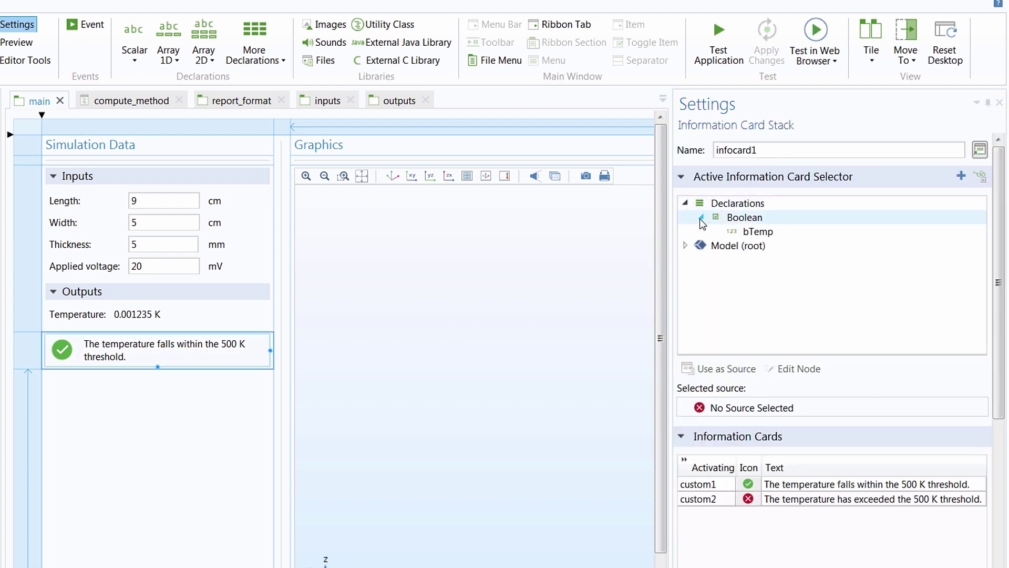
{"action": "left_click", "coordinate": [757, 234]}
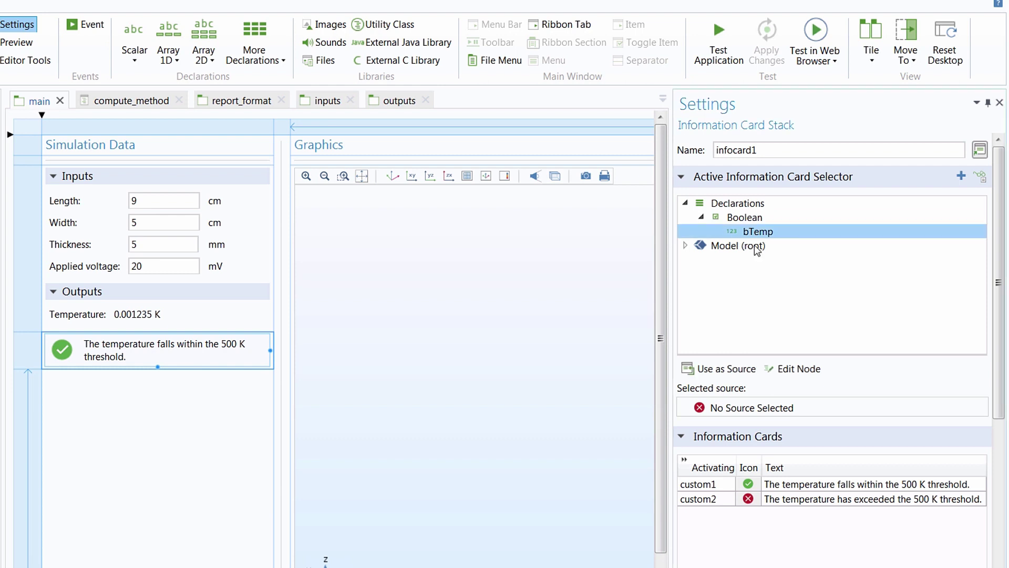
{"action": "left_click", "coordinate": [735, 374]}
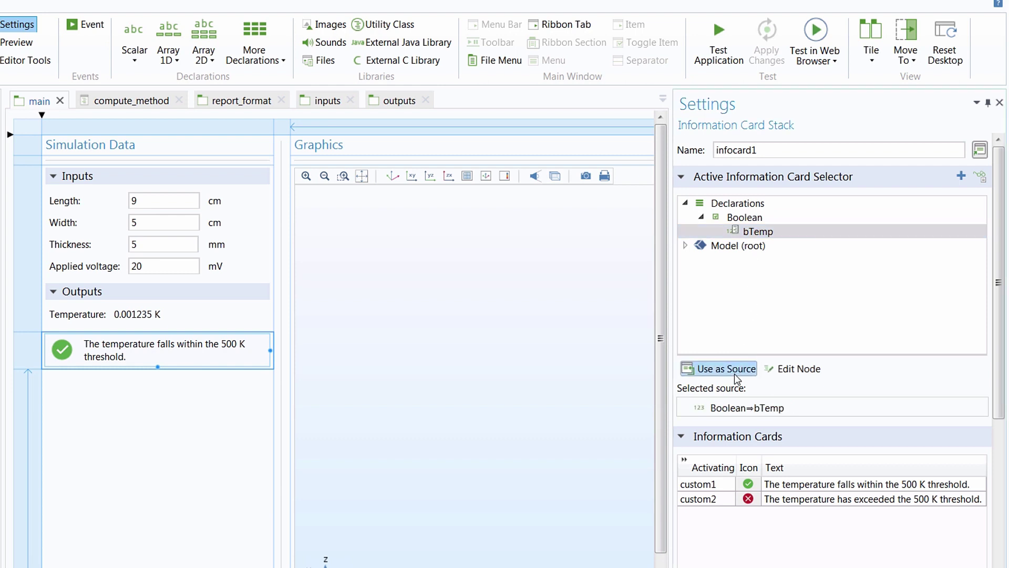
Set the activating value to true for the within-threshold card and false for the exceeded-threshold card.
{"action": "double_click", "coordinate": [723, 483]}
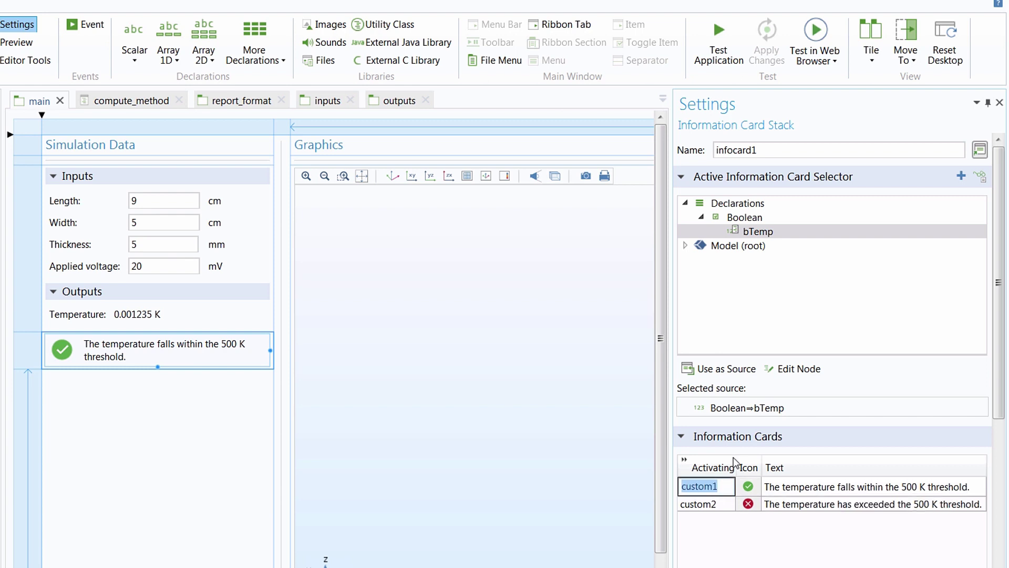
{"action": "type", "text": "true"}
{"action": "key", "text": "Return"}
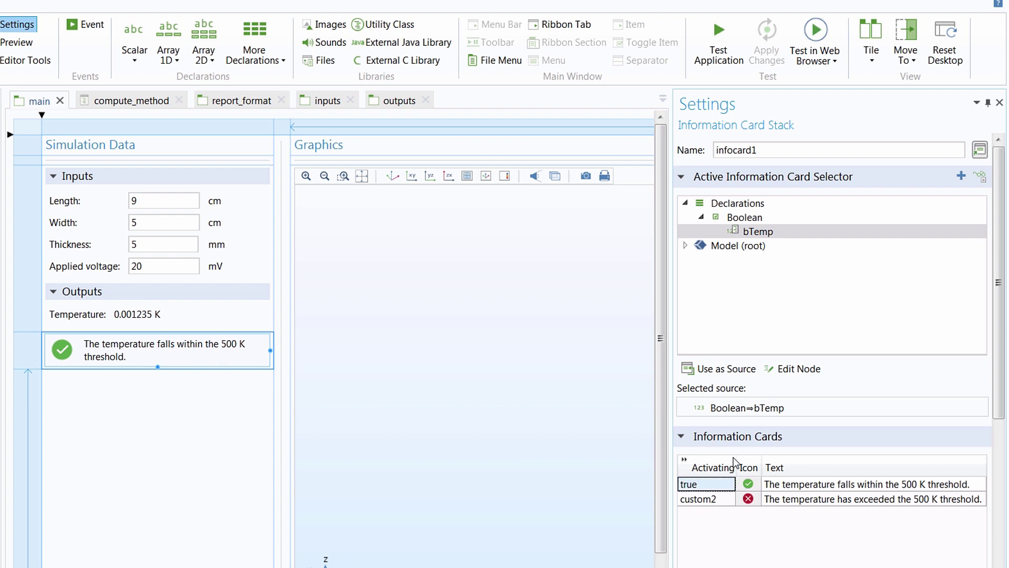
{"action": "double_click", "coordinate": [728, 499]}
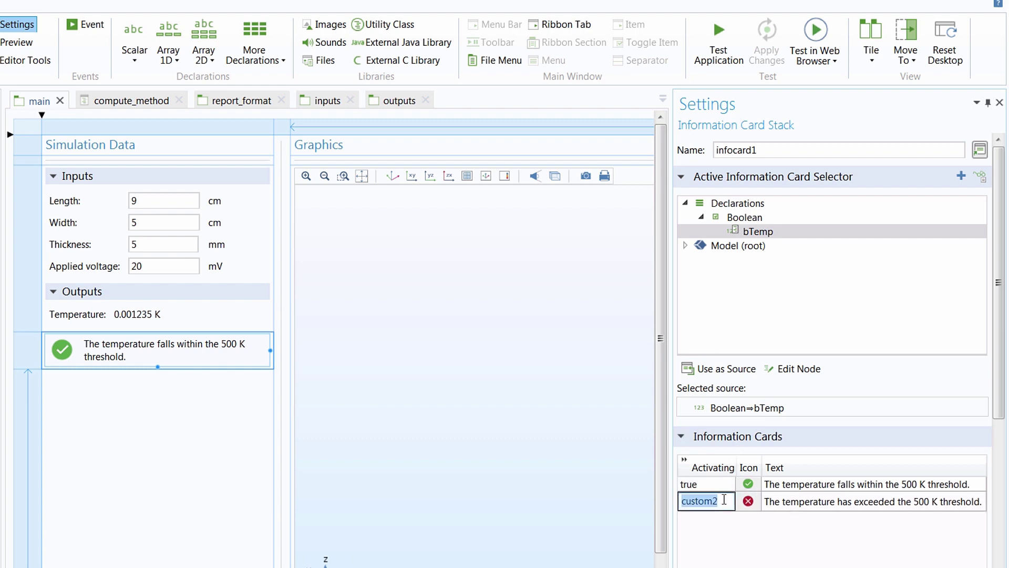
{"action": "type", "text": "false"}
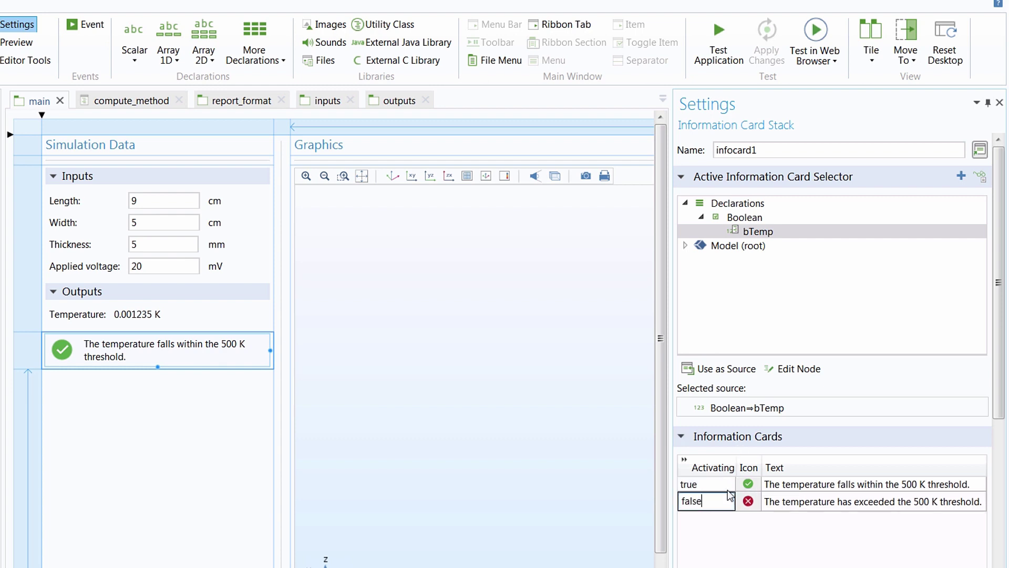
{"action": "key", "text": "Return"}
{"action": "left_click", "coordinate": [730, 495]}
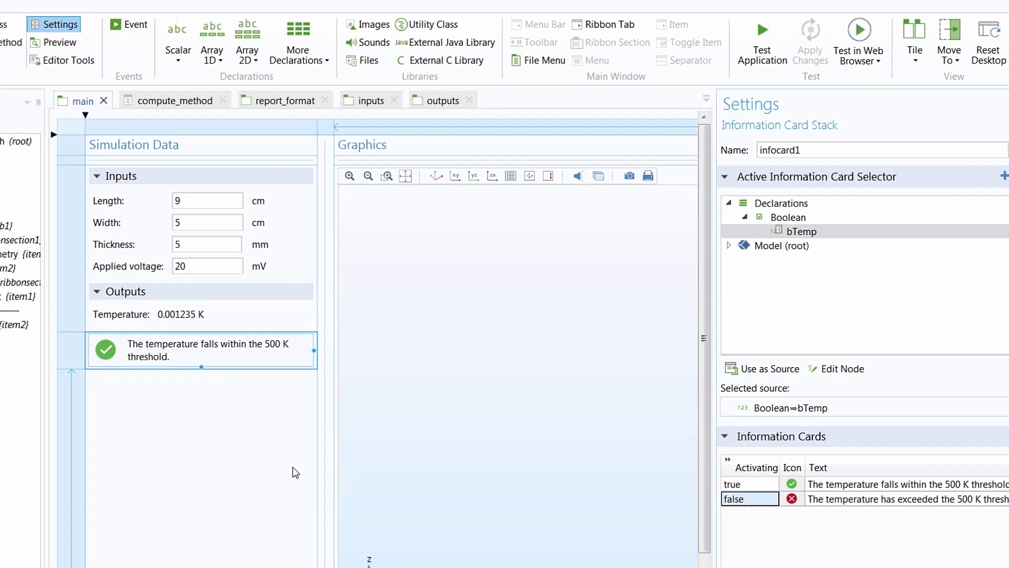
In compute_method, generate the line "bTemp = true;" after endwith() in the if branch using Editor Tools, leaving no blank line.
{"action": "double_click", "coordinate": [177, 465]}
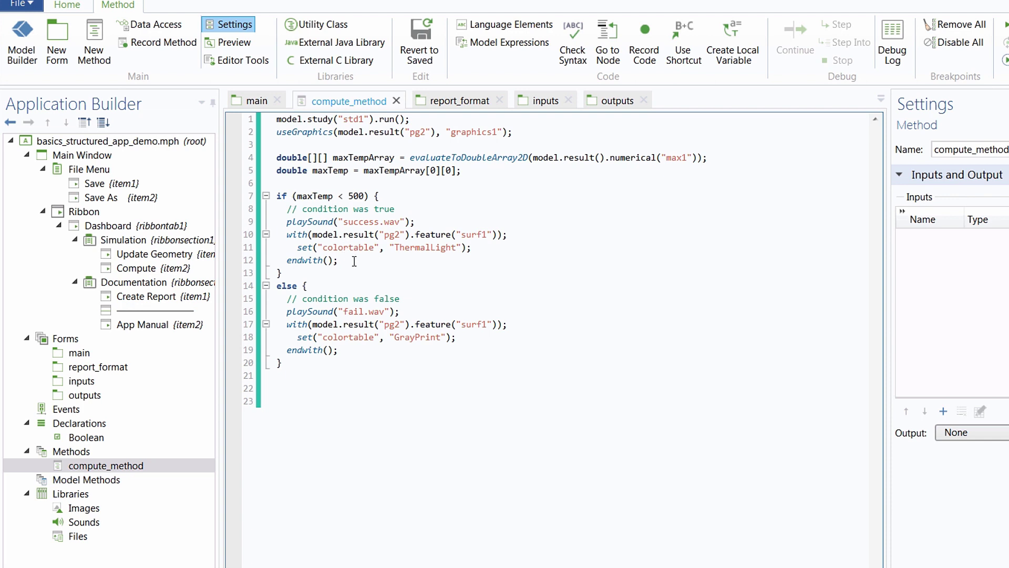
{"action": "key", "text": "Return"}
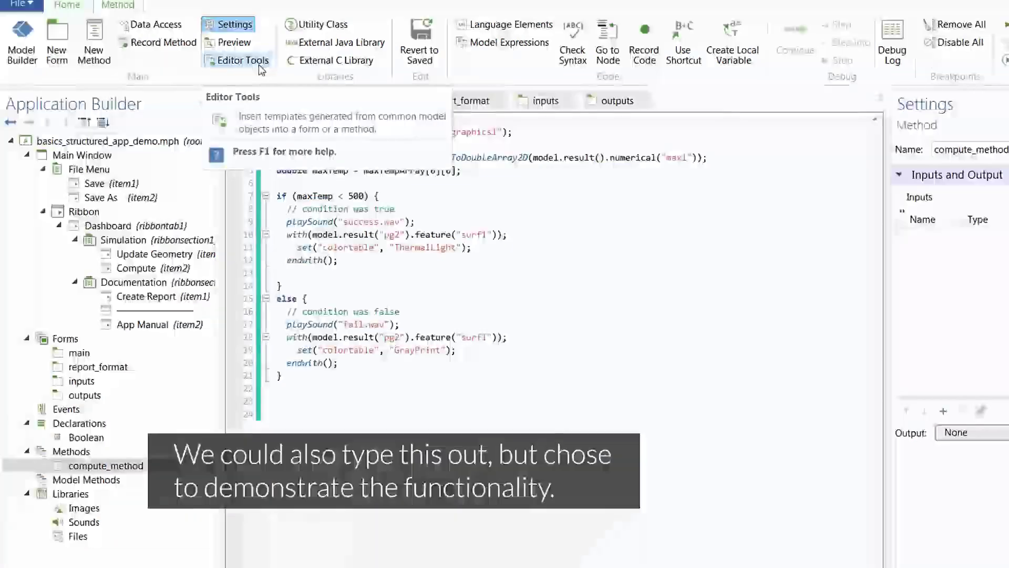
{"action": "left_click", "coordinate": [259, 61]}
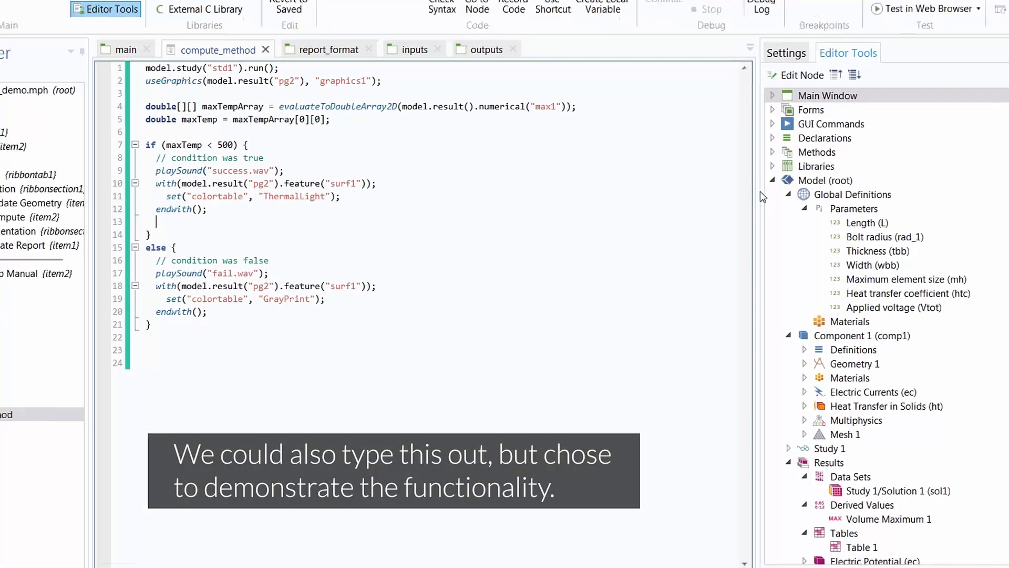
{"action": "left_click", "coordinate": [772, 137]}
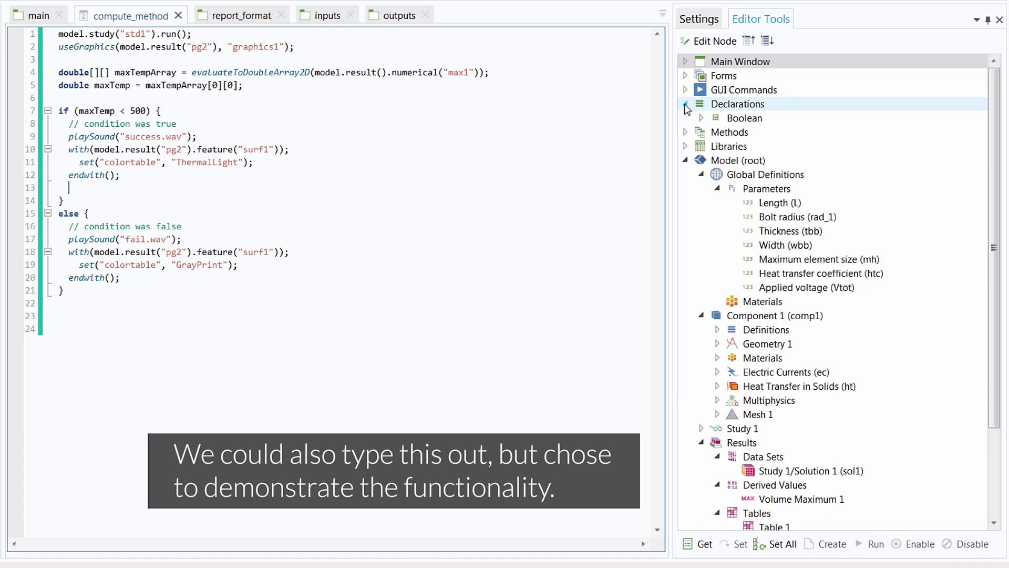
{"action": "left_click", "coordinate": [702, 118]}
{"action": "left_click", "coordinate": [738, 133]}
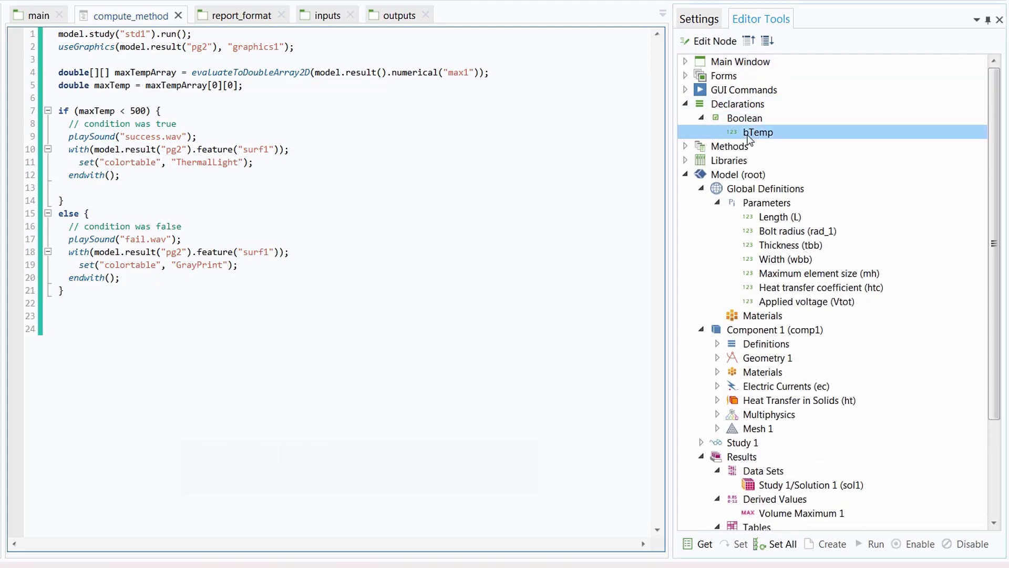
{"action": "left_click", "coordinate": [740, 544]}
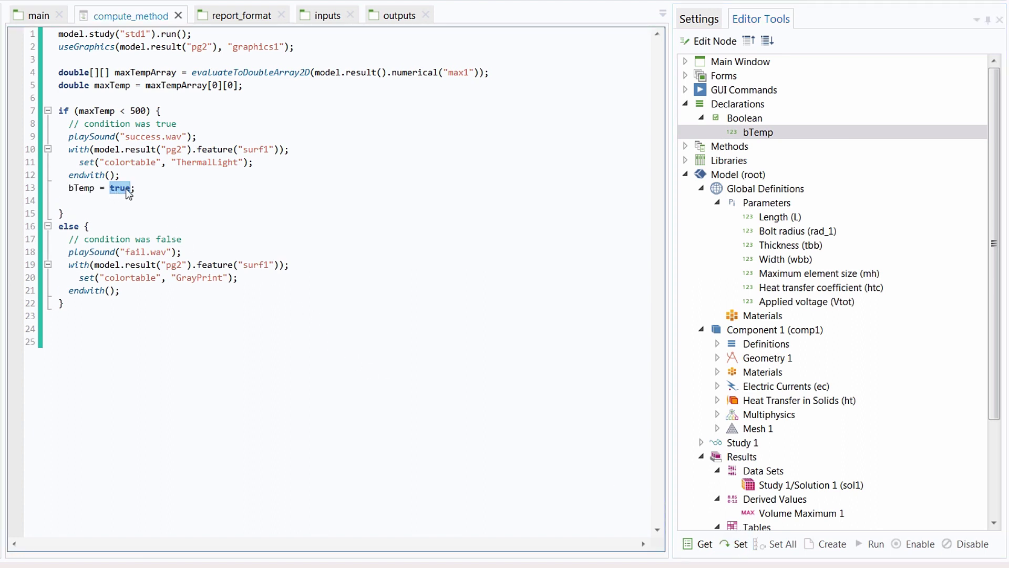
{"action": "left_click", "coordinate": [108, 201]}
{"action": "key", "text": "BackSpace"}
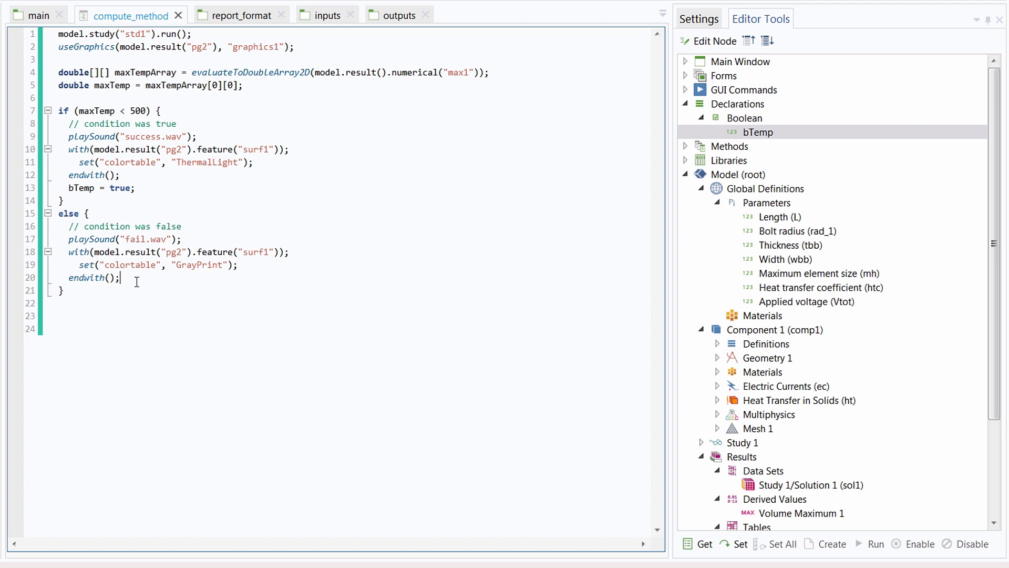
Insert "bTemp = false;" after endwith() in the else branch of compute_method and remove the extra blank line.
{"action": "key", "text": "Return"}
{"action": "left_click", "coordinate": [736, 544]}
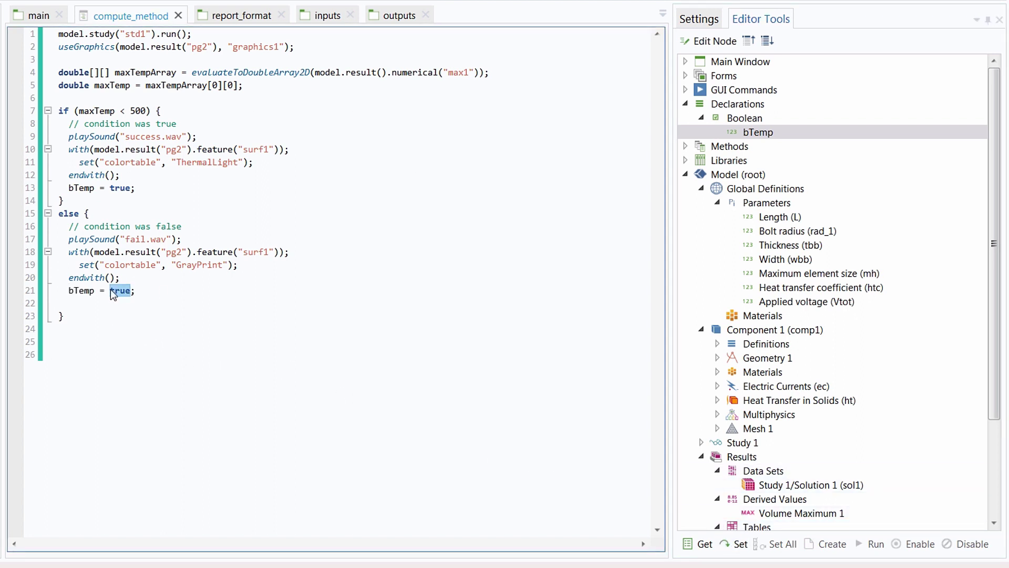
{"action": "type", "text": "false;"}
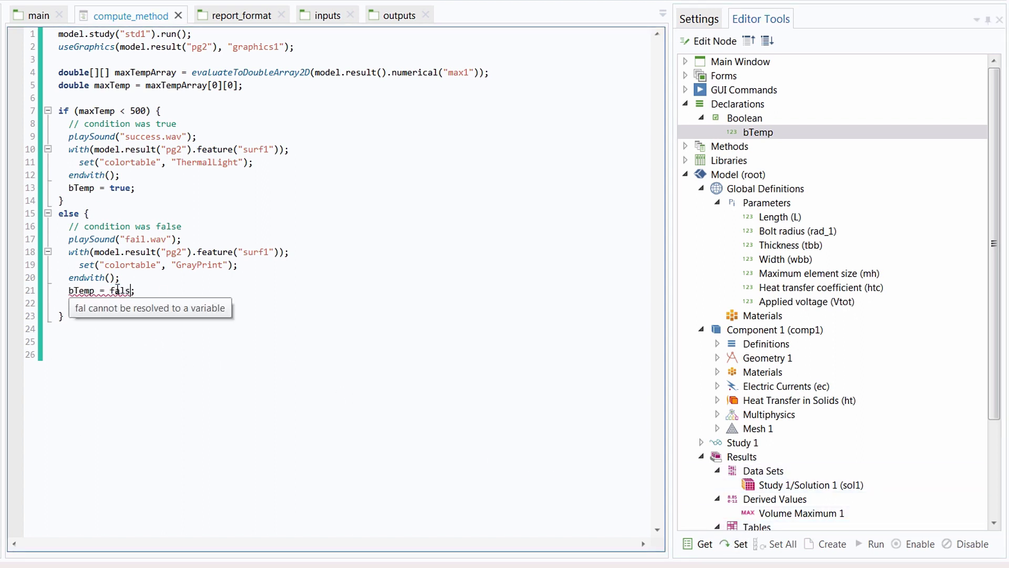
{"action": "left_click", "coordinate": [104, 306]}
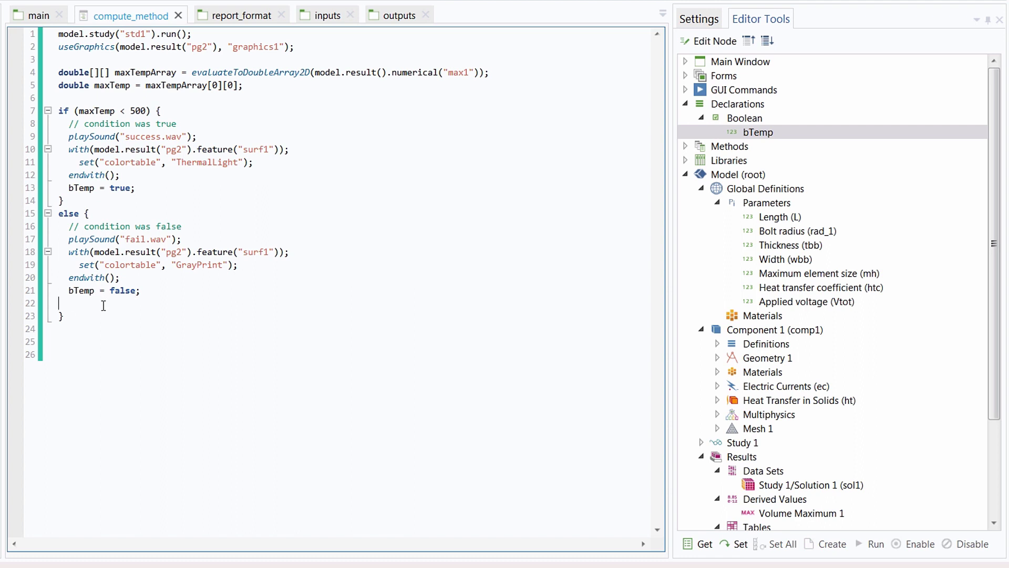
{"action": "key", "text": "BackSpace"}
{"action": "left_click", "coordinate": [132, 188]}
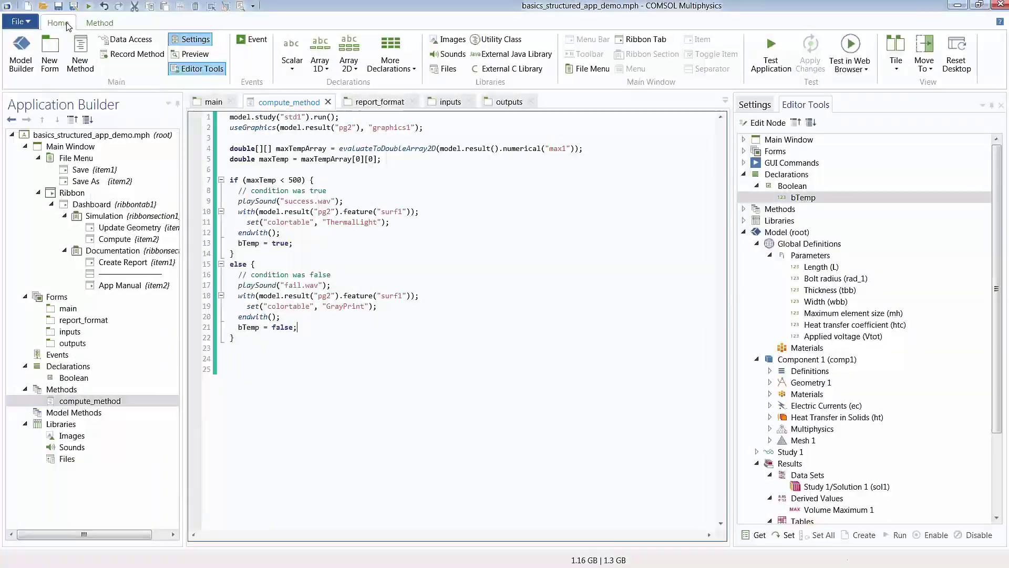
Launch the application for testing and compute the busbar solution with an applied voltage of 80 mV.
{"action": "left_click", "coordinate": [781, 73]}
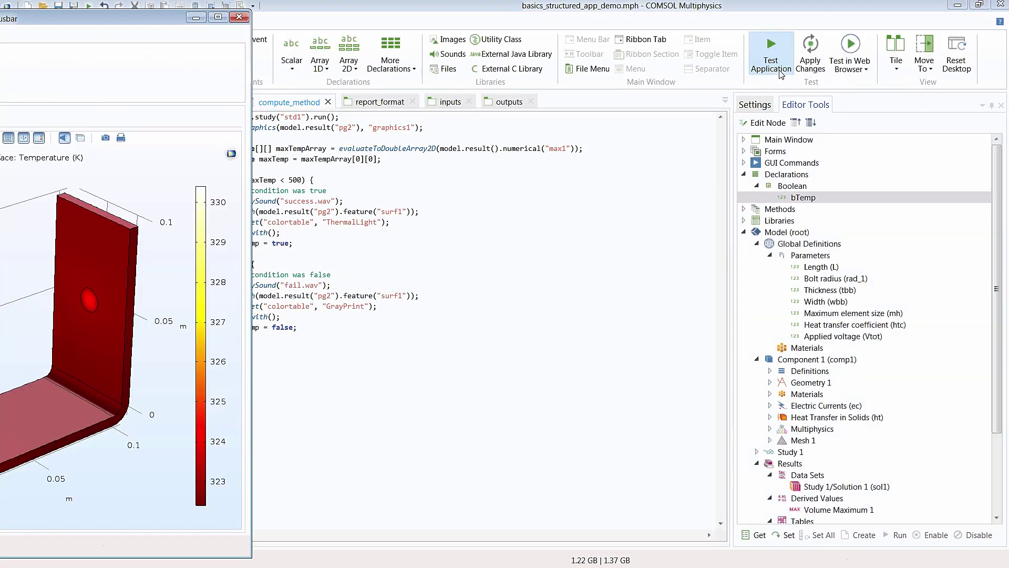
{"action": "left_click_drag", "start_coordinate": [116, 18], "coordinate": [608, 10]}
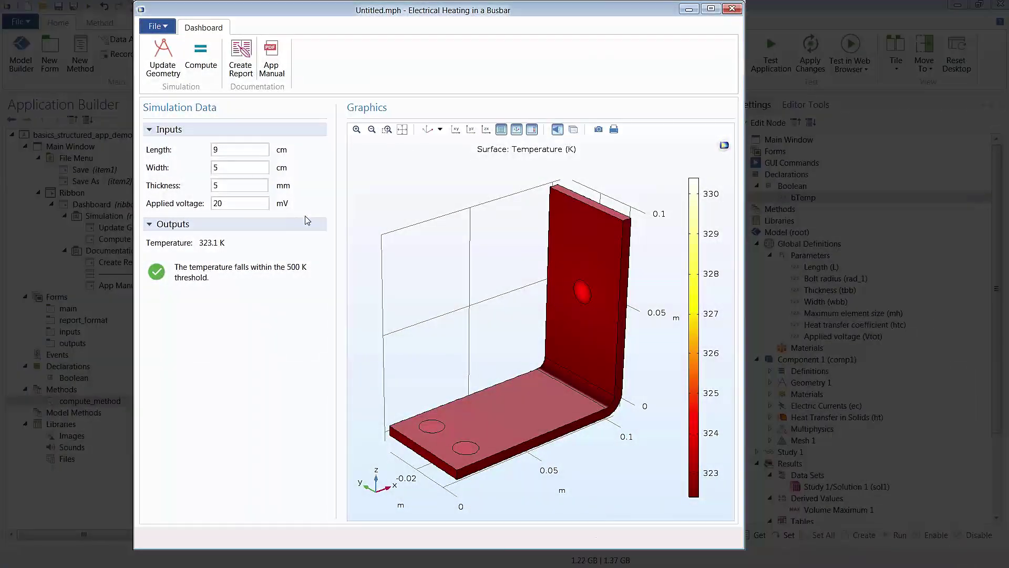
{"action": "left_click_drag", "start_coordinate": [245, 203], "coordinate": [183, 201]}
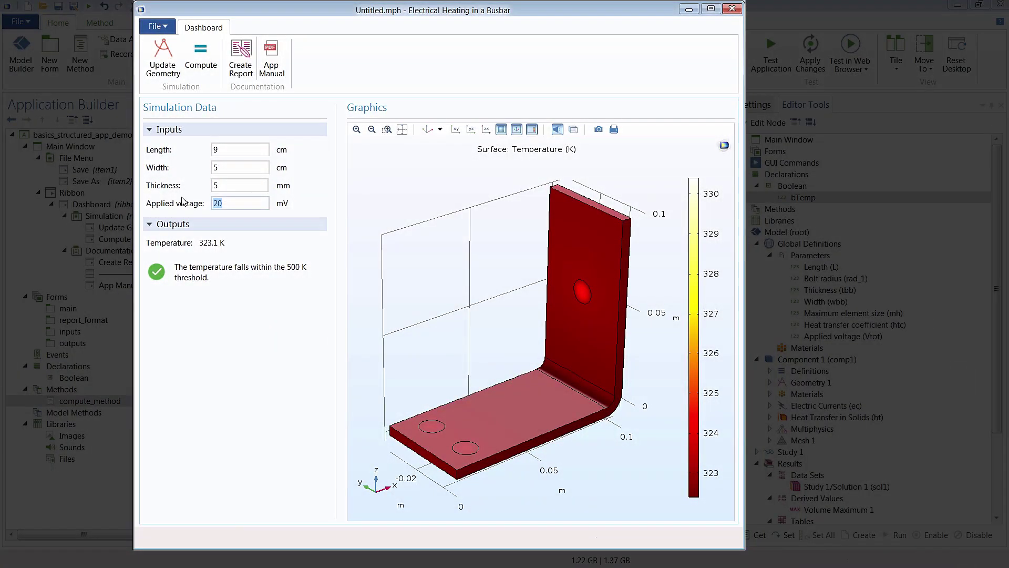
{"action": "type", "text": "80"}
{"action": "left_click", "coordinate": [197, 73]}
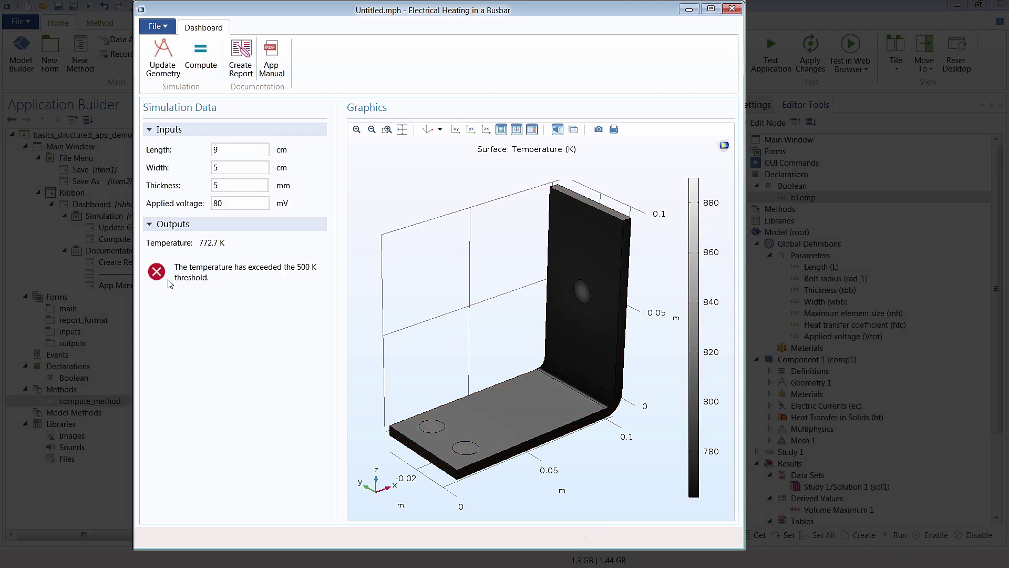
Change the applied voltage to 40 mV and recompute the solution in the test app.
{"action": "key", "text": "BackSpace"}
{"action": "key", "text": "BackSpace"}
{"action": "type", "text": "40"}
{"action": "left_click", "coordinate": [200, 57]}
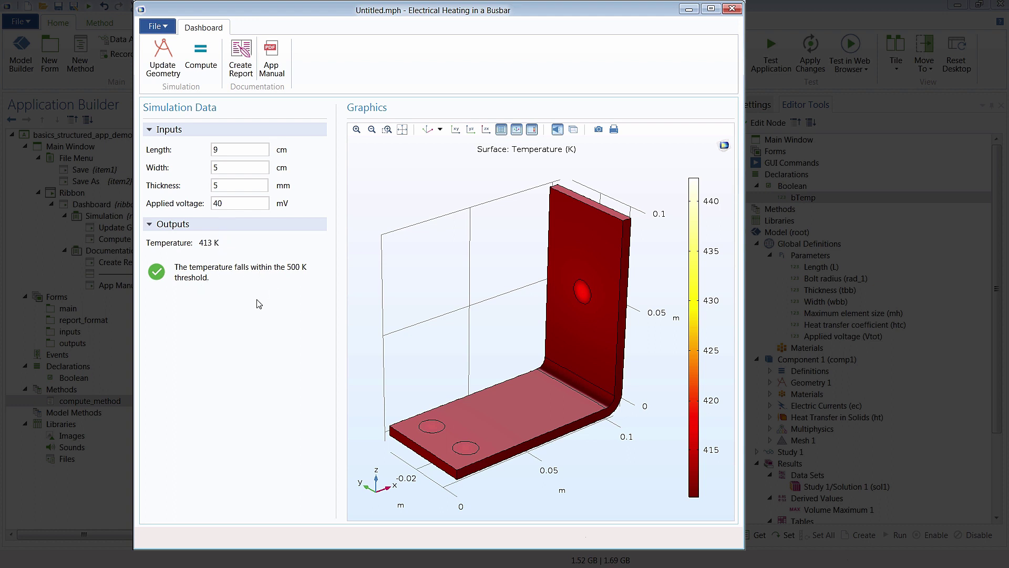
Check the output formats offered for the report in the test app, cancel the report, and close the test app.
{"action": "left_click", "coordinate": [250, 70]}
{"action": "left_click", "coordinate": [465, 264]}
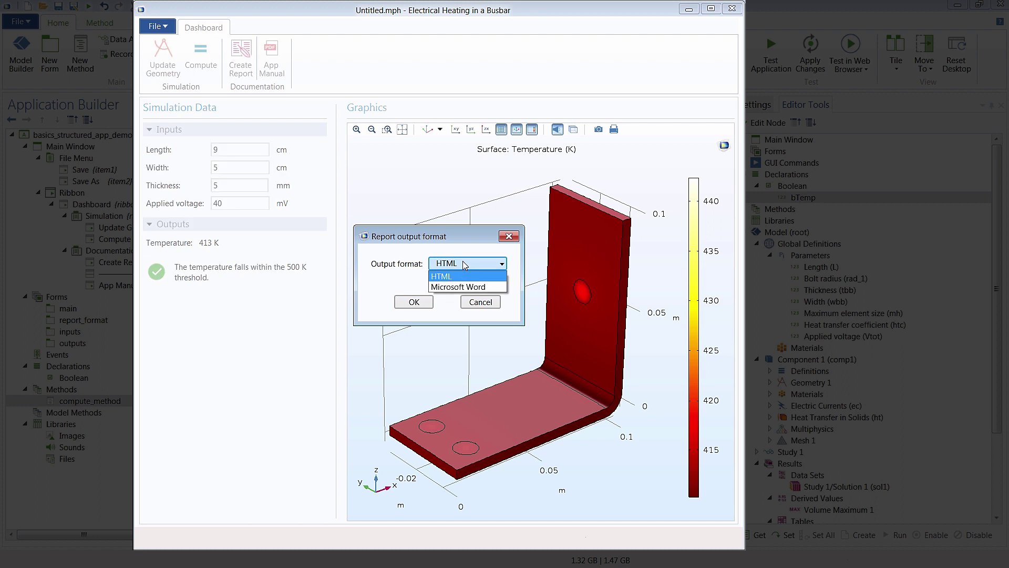
{"action": "left_click", "coordinate": [463, 276]}
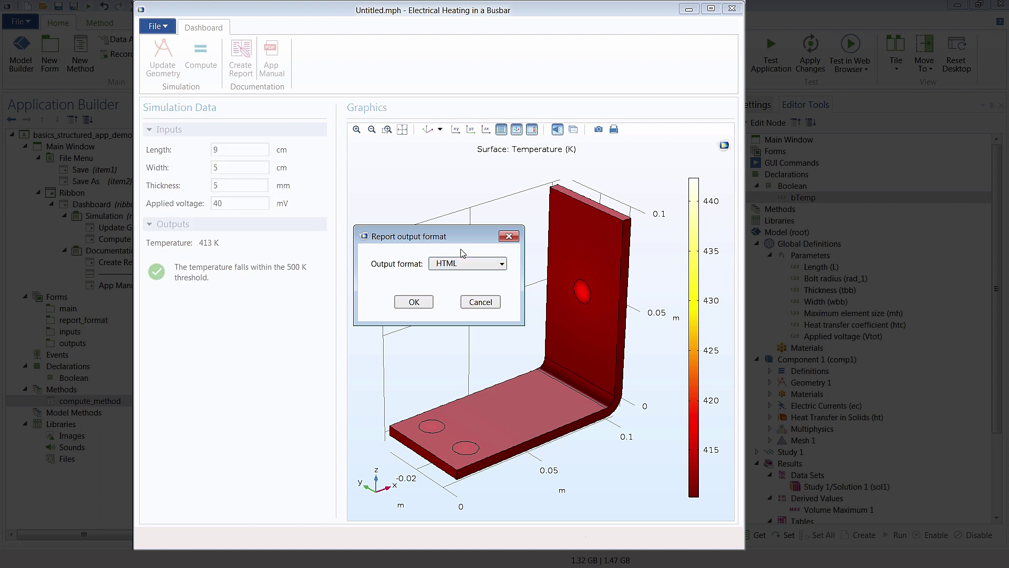
{"action": "left_click", "coordinate": [474, 303]}
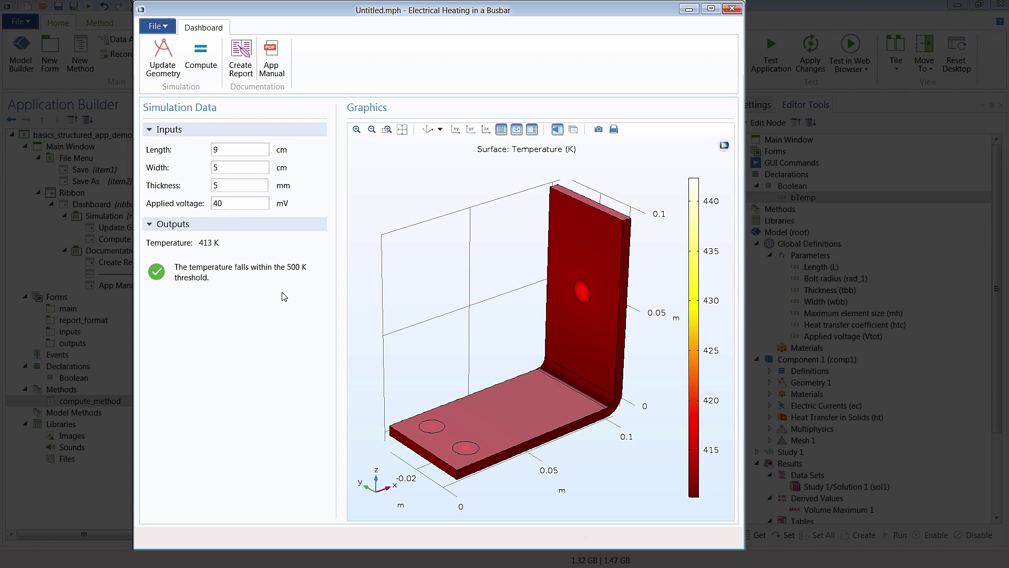
{"action": "left_click", "coordinate": [732, 9]}
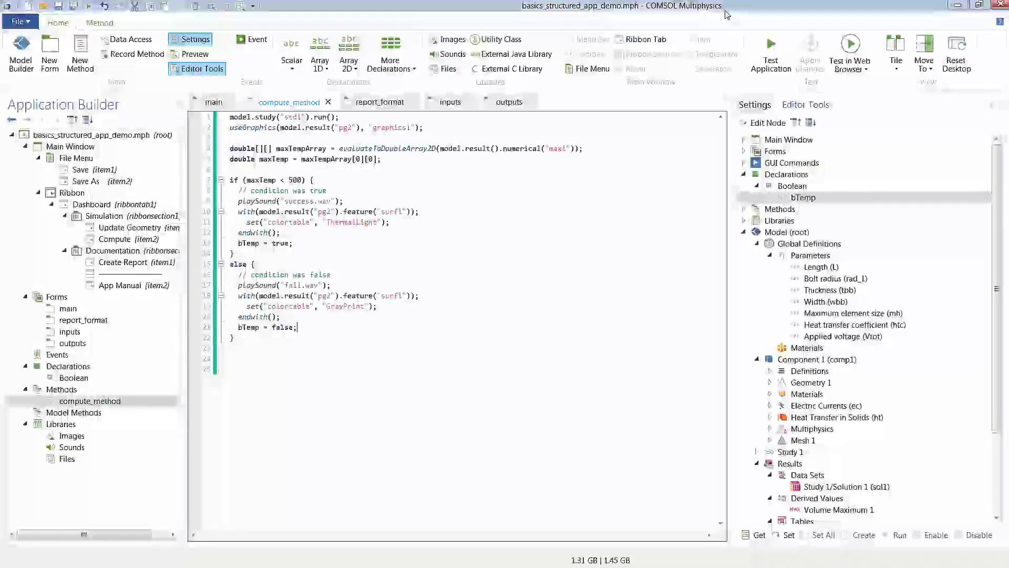
In the main form, insert a row below the information card stack and place a card stack under it in the Simulation Data column.
{"action": "left_click", "coordinate": [214, 103]}
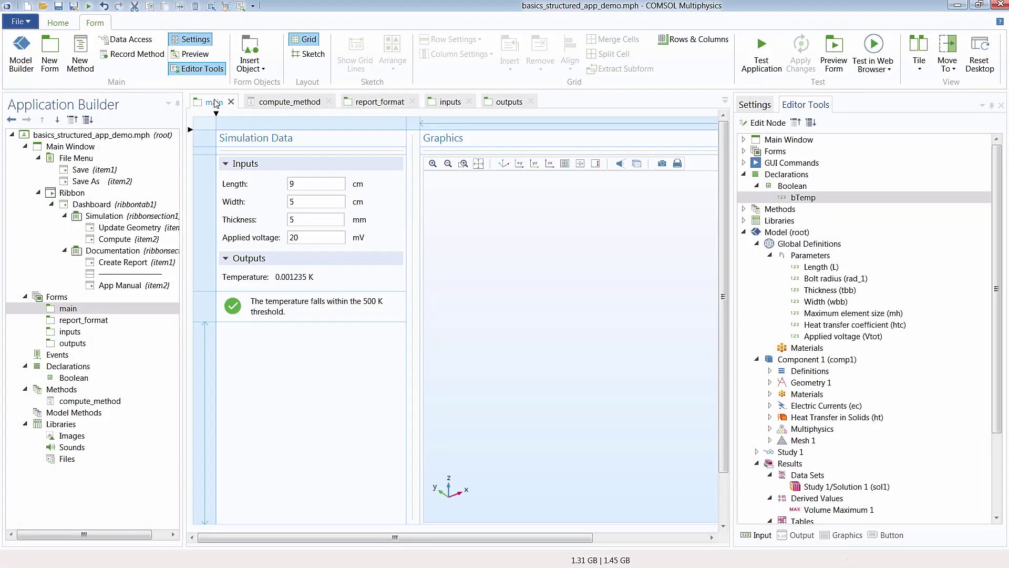
{"action": "left_click", "coordinate": [198, 298]}
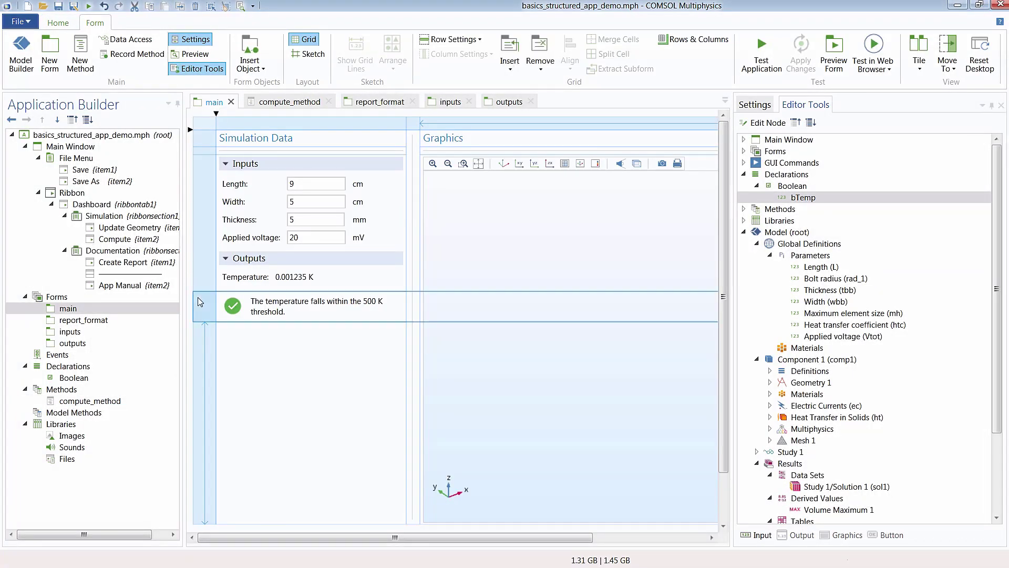
{"action": "left_click", "coordinate": [510, 62]}
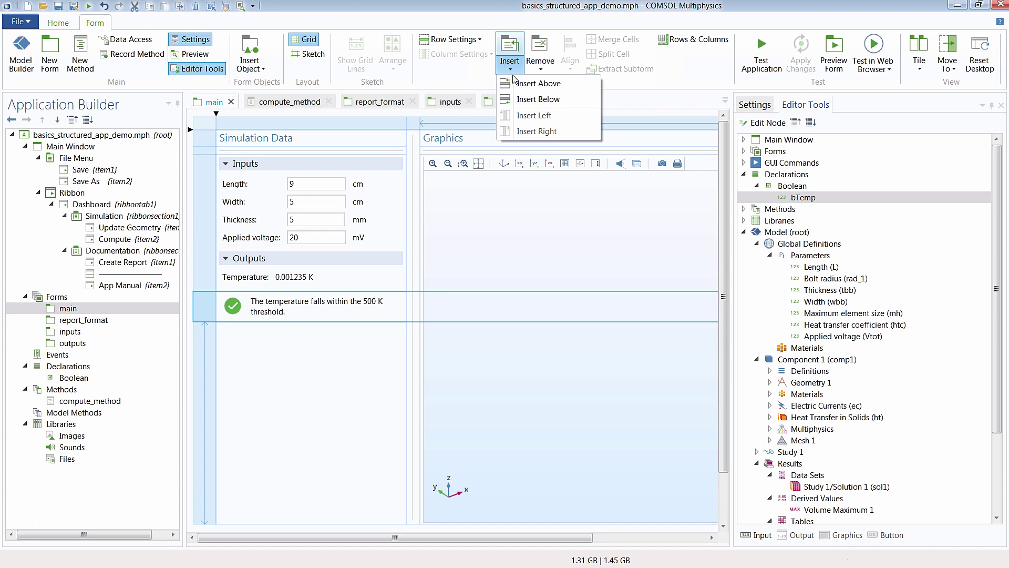
{"action": "left_click", "coordinate": [523, 99]}
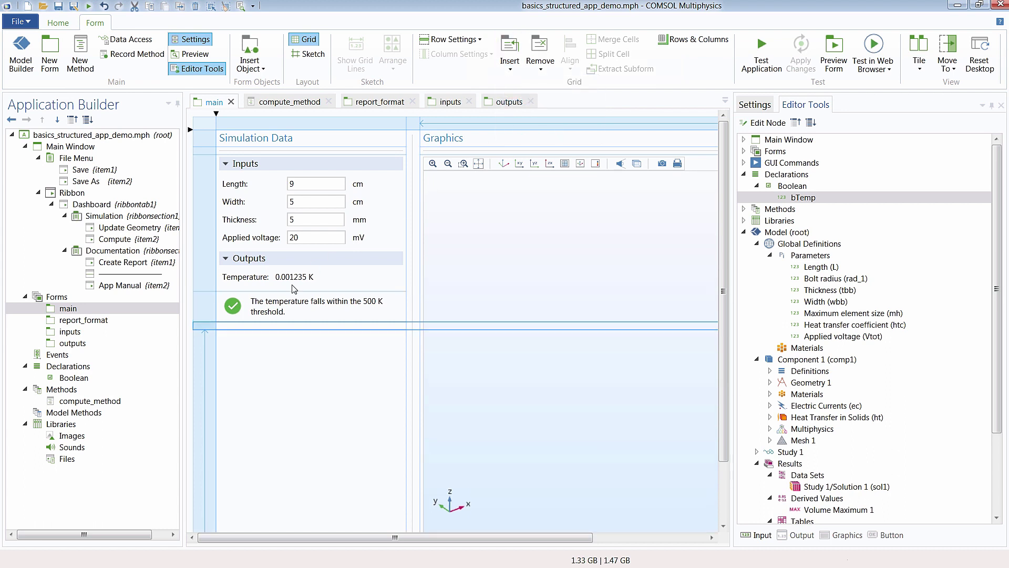
{"action": "left_click", "coordinate": [268, 326]}
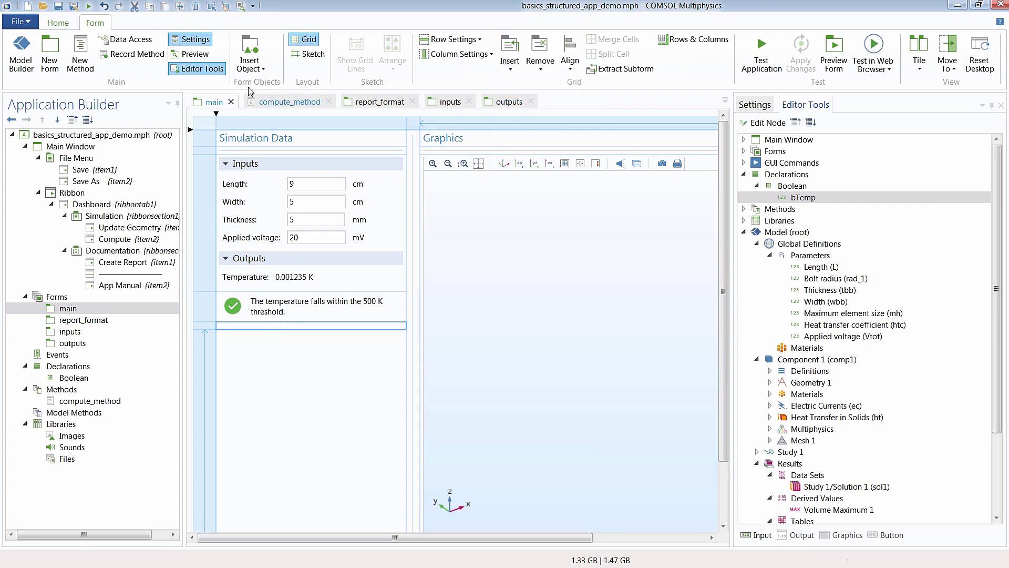
{"action": "left_click", "coordinate": [260, 68]}
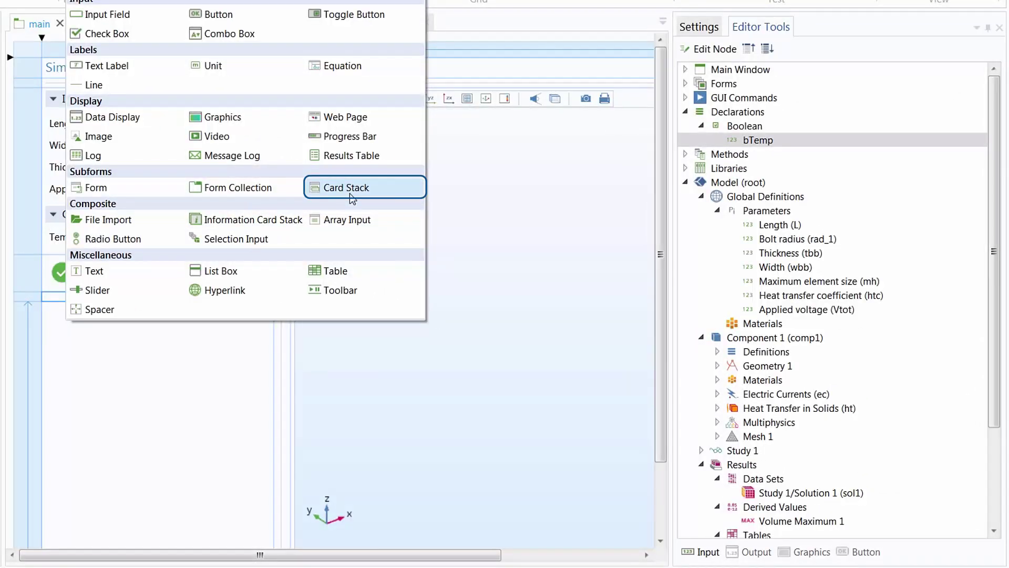
{"action": "left_click", "coordinate": [351, 195]}
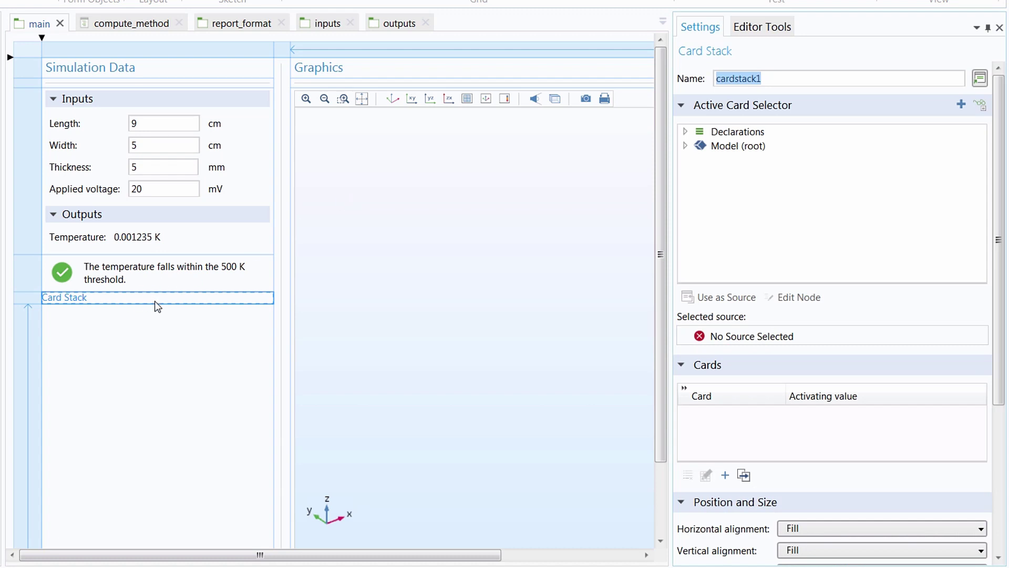
Add a local card named card1 with activating value value1 to the card stack, open it for editing, and review the insertable form objects.
{"action": "left_click", "coordinate": [730, 483]}
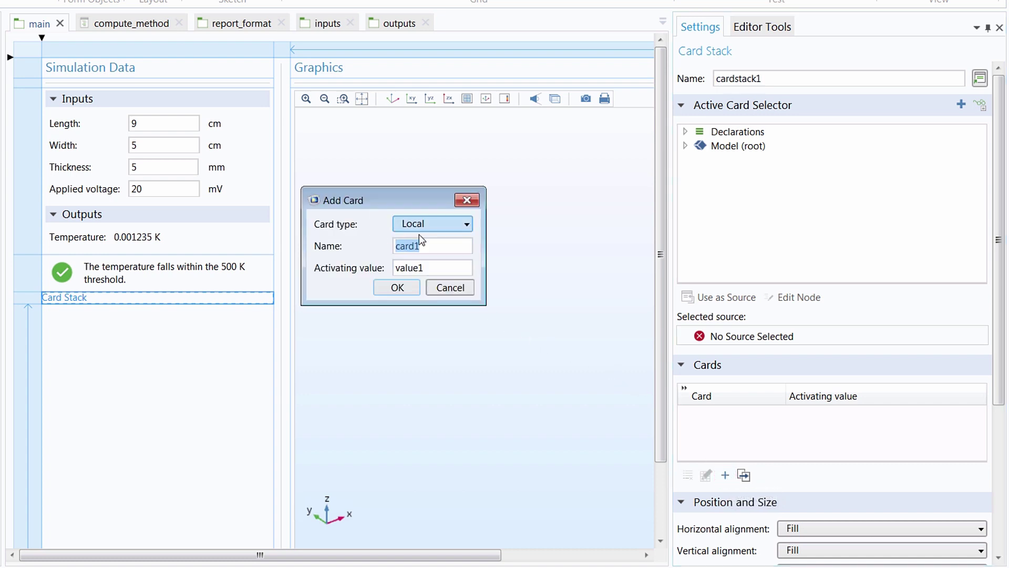
{"action": "left_click", "coordinate": [408, 288]}
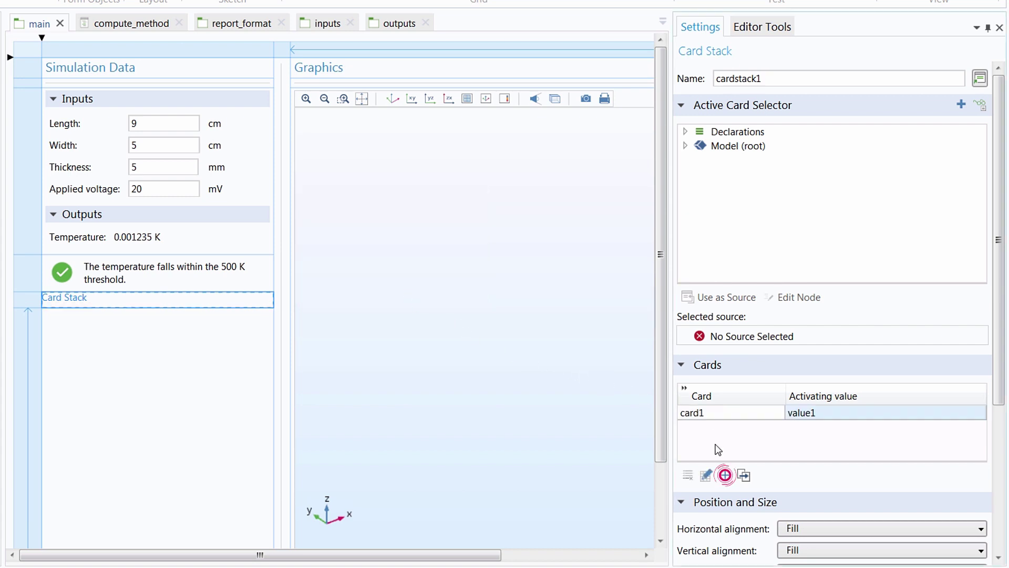
{"action": "left_click", "coordinate": [711, 478]}
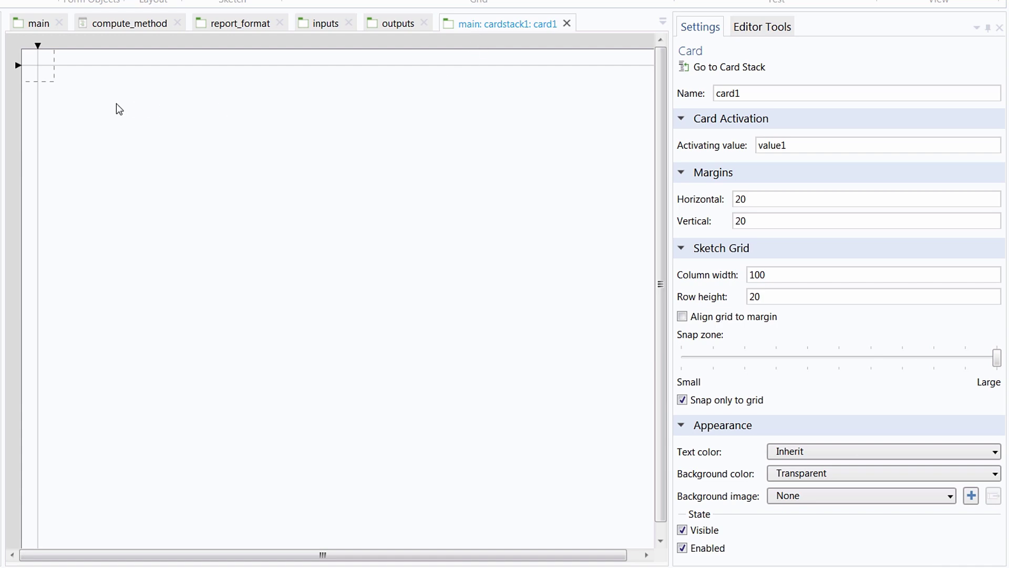
{"action": "left_click", "coordinate": [252, 62]}
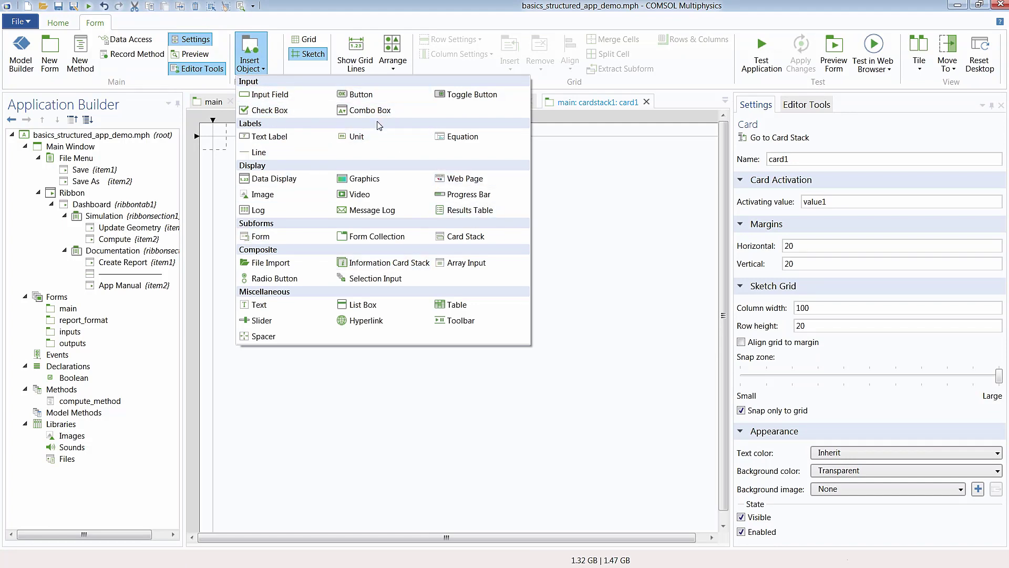
{"action": "left_click", "coordinate": [384, 155]}
Return to the main form and display the settings of the information card stack with the 500 K threshold message.
{"action": "left_click", "coordinate": [213, 103]}
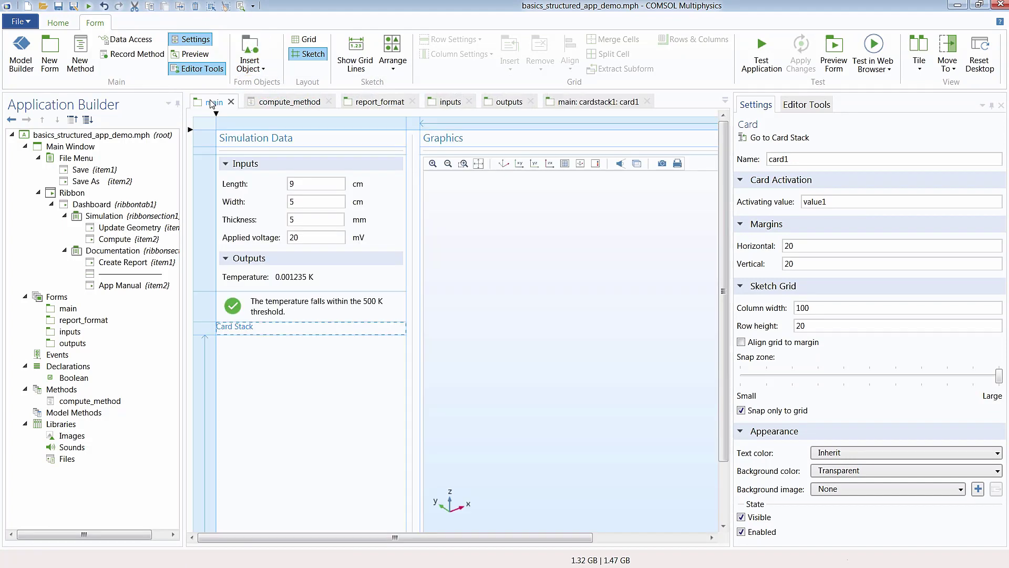
{"action": "left_click", "coordinate": [330, 307]}
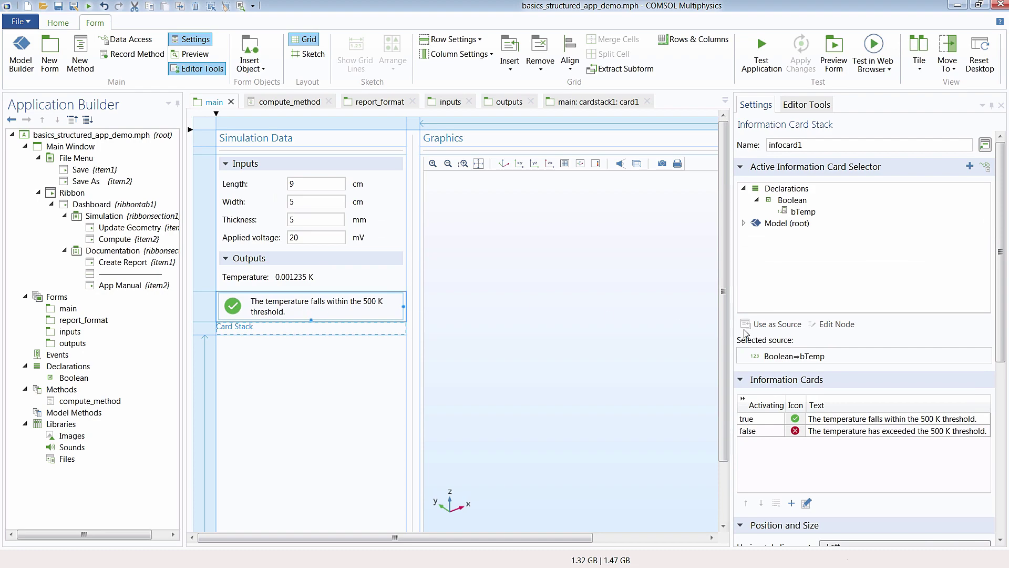